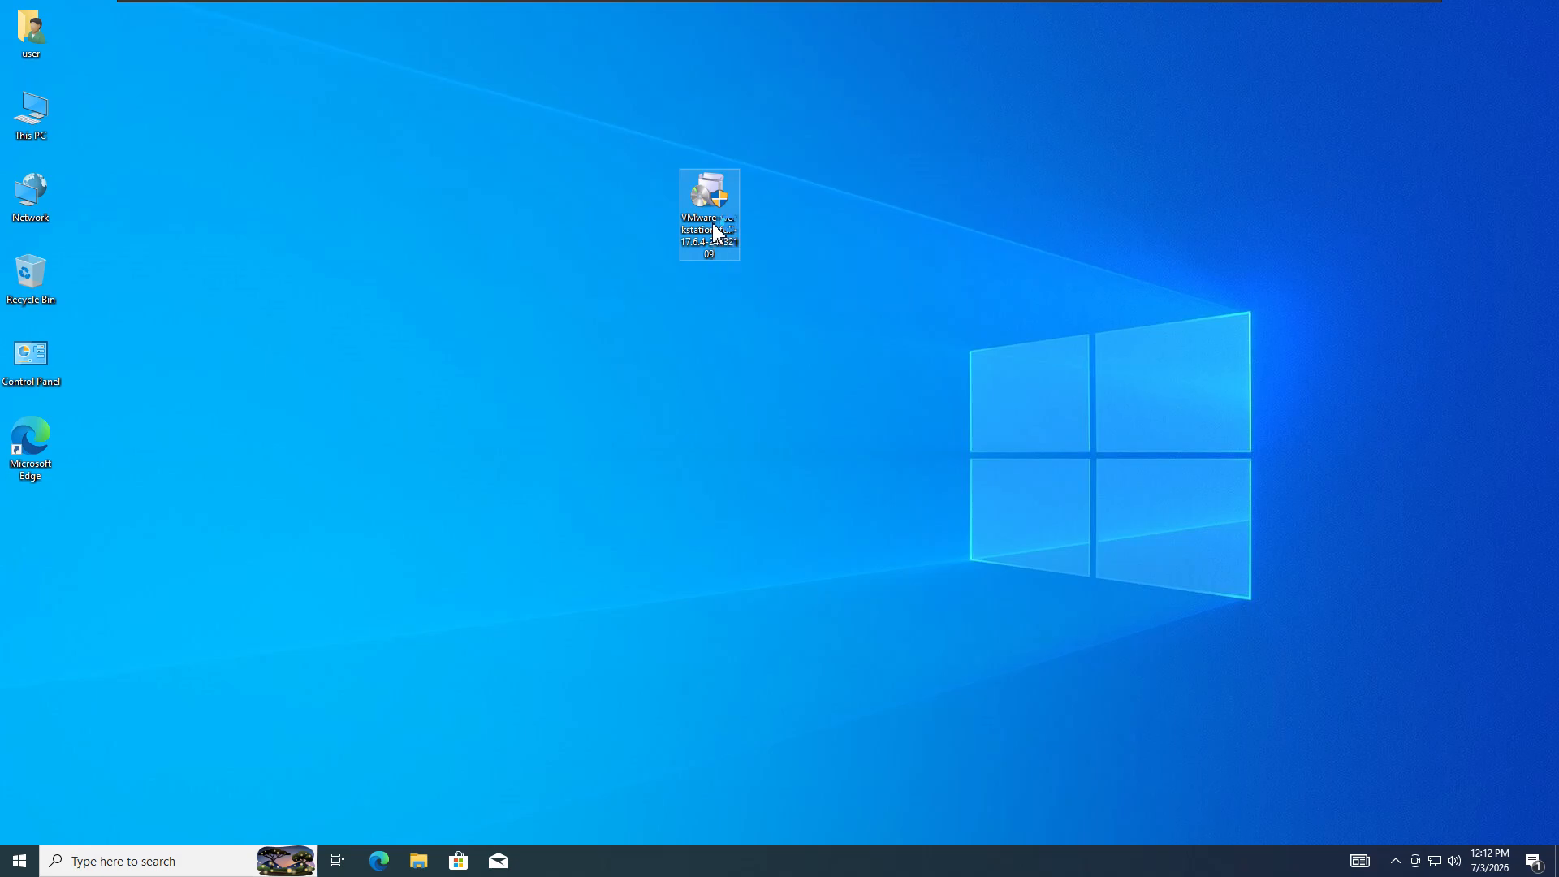
- Launch the VMware Workstation Pro installer, approve the UAC prompt, and pass the welcome page
{"action": "double_click", "coordinate": [715, 232]}
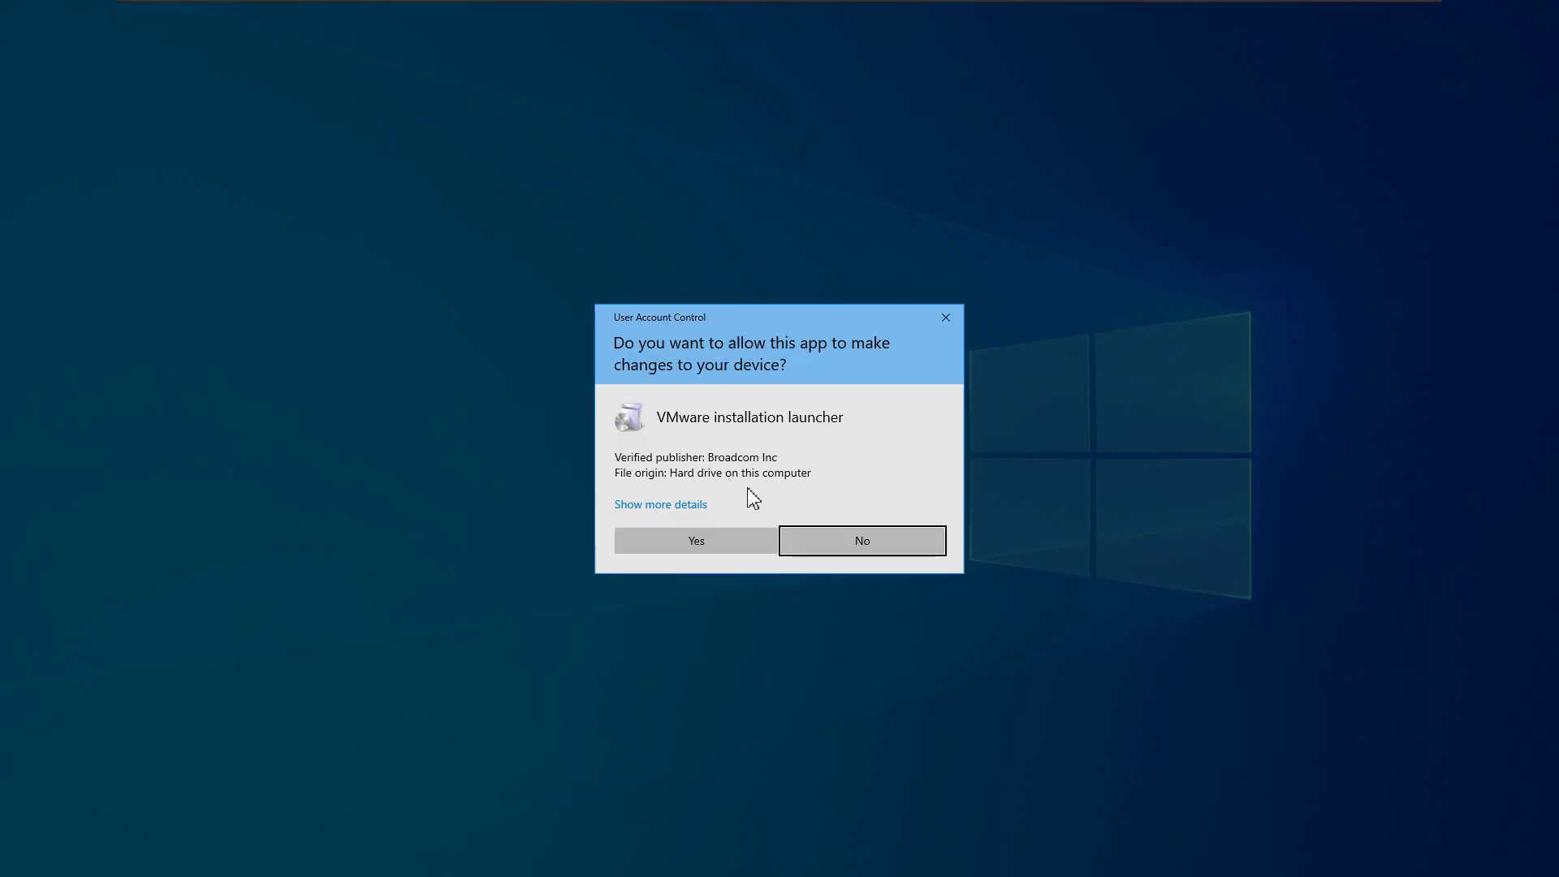
{"action": "left_click", "coordinate": [712, 552]}
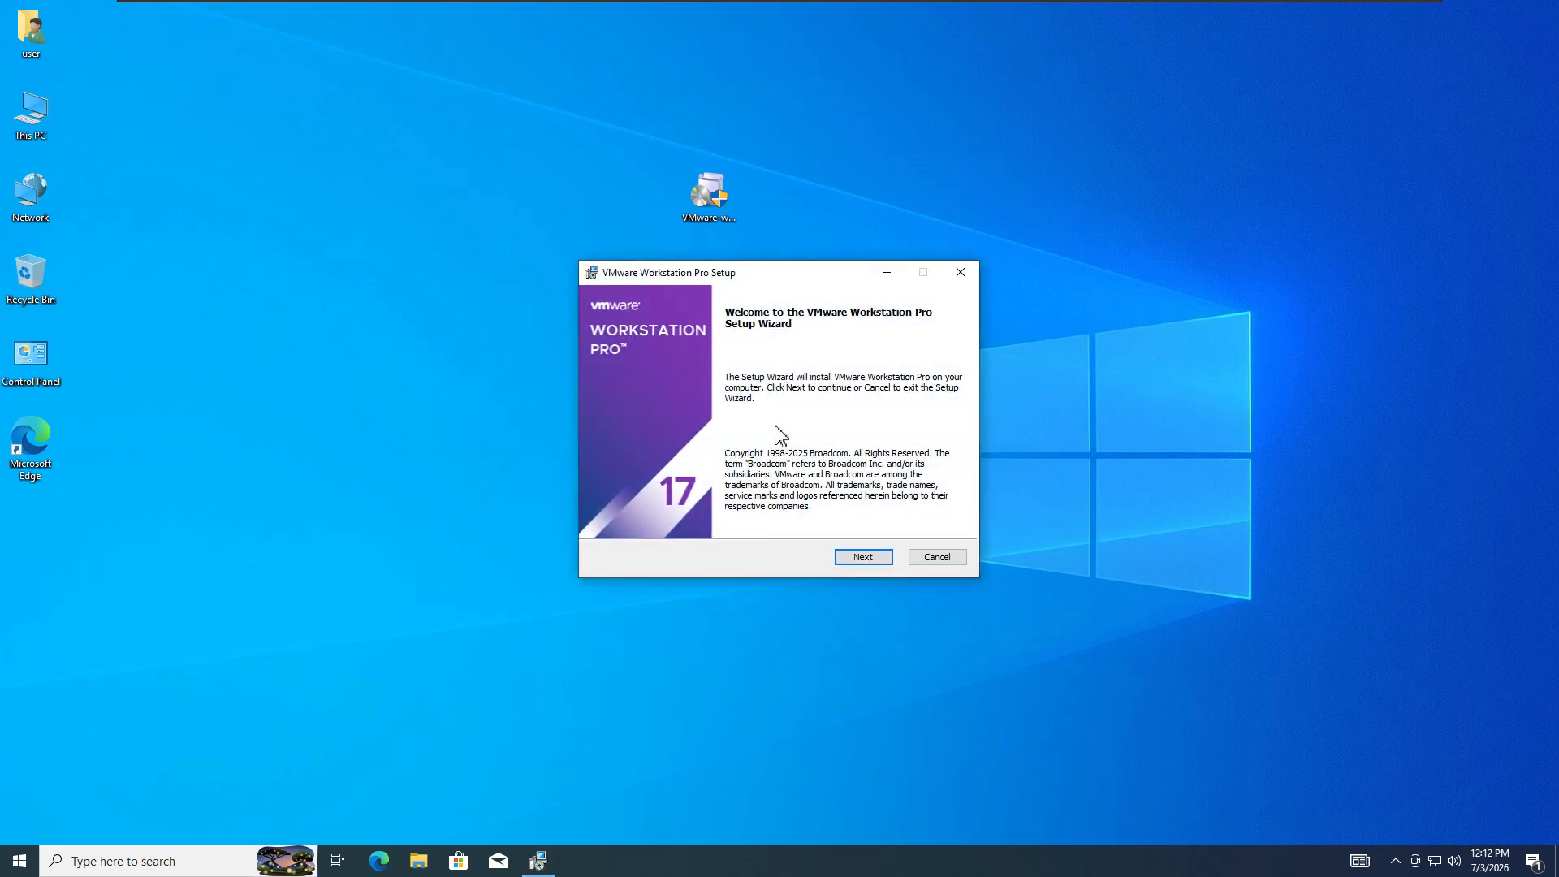
{"action": "left_click", "coordinate": [867, 558]}
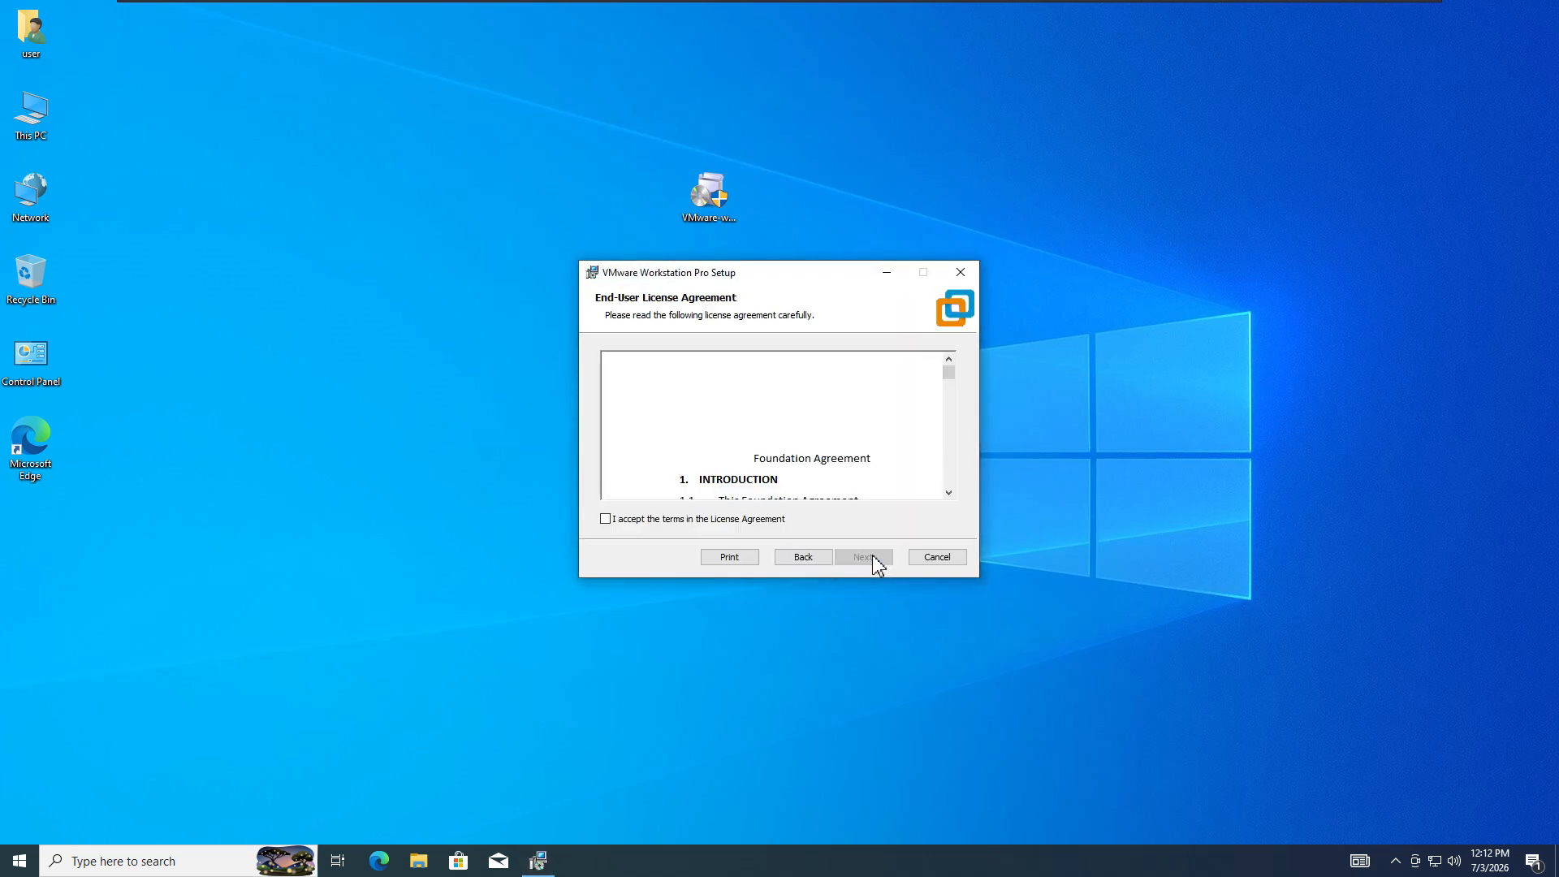
- Scroll through the End-User License Agreement, accept its terms, and continue to Custom Setup
{"action": "scroll", "coordinate": [723, 414], "scroll_direction": "down", "scroll_amount": 3}
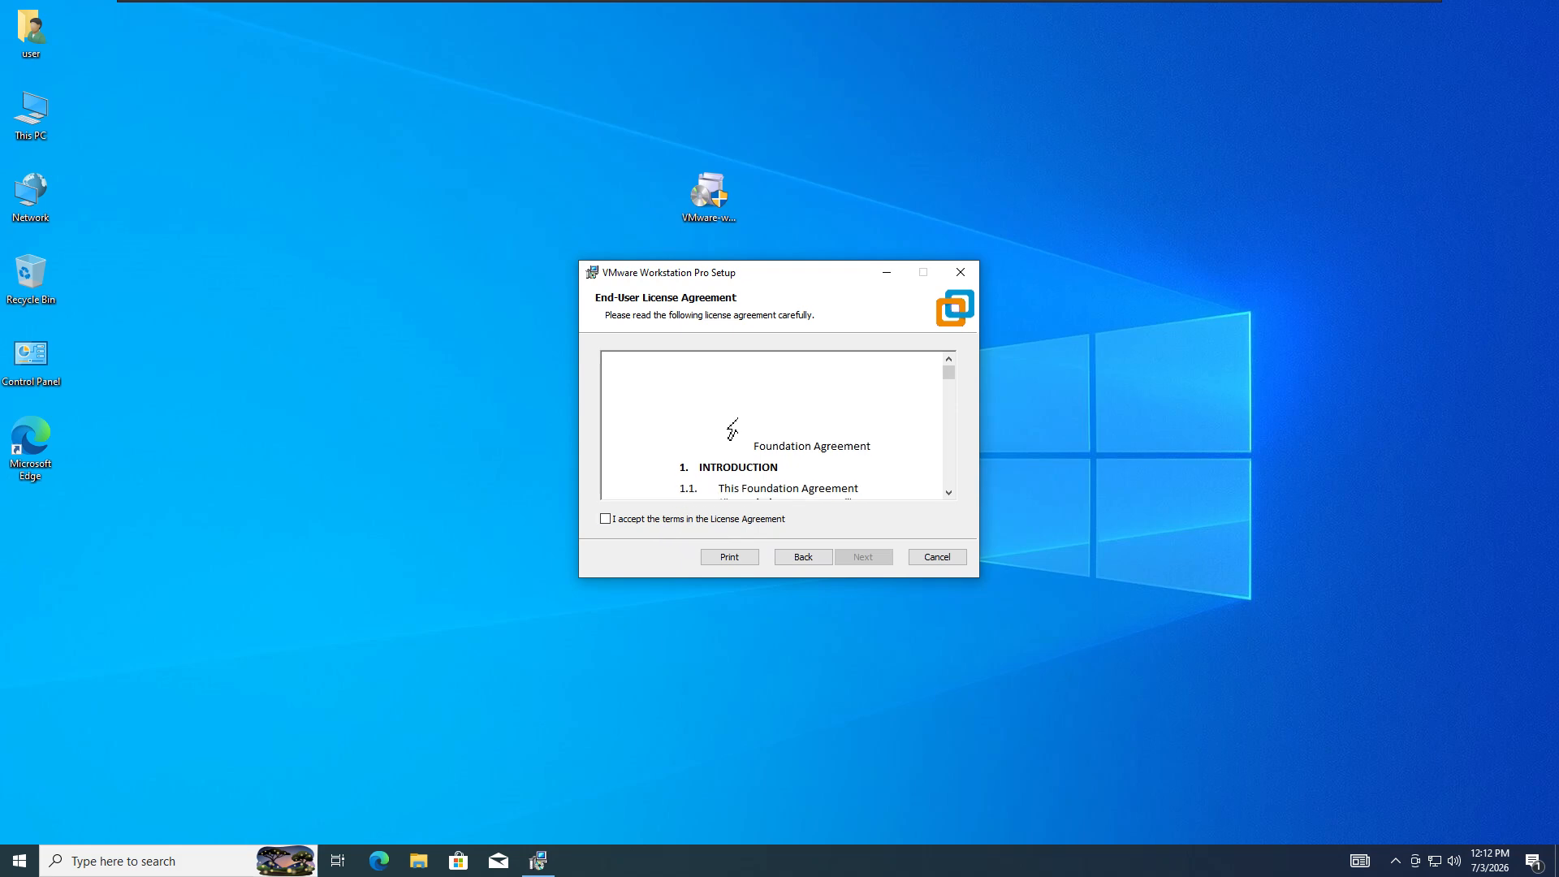
{"action": "scroll", "coordinate": [779, 419], "scroll_direction": "down", "scroll_amount": 3}
{"action": "scroll", "coordinate": [779, 419], "scroll_direction": "down", "scroll_amount": 6}
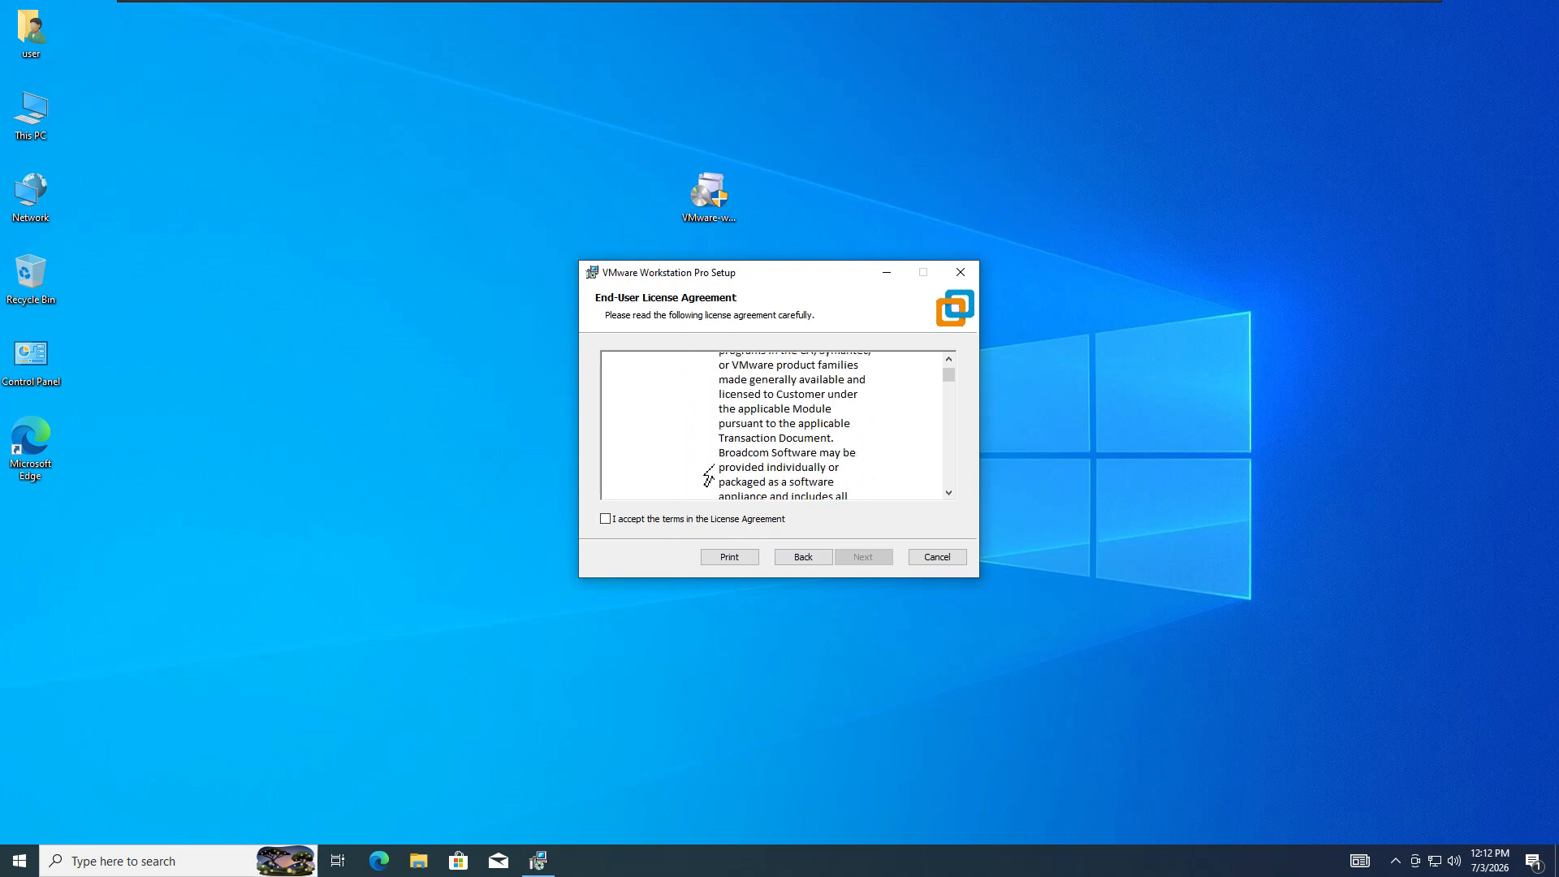
{"action": "left_click", "coordinate": [629, 519]}
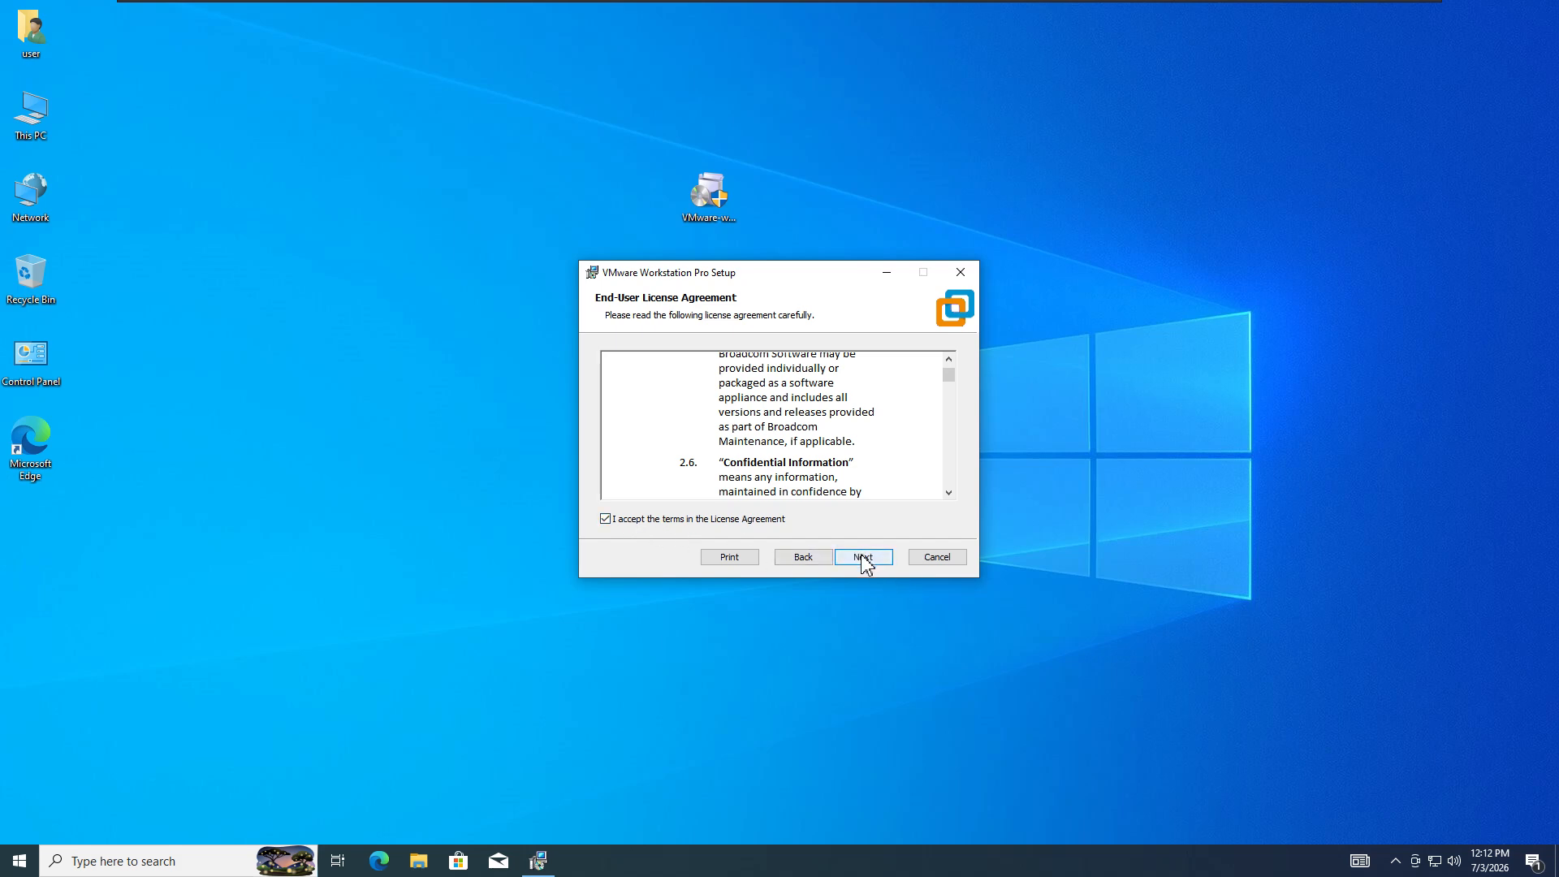
{"action": "left_click", "coordinate": [865, 561]}
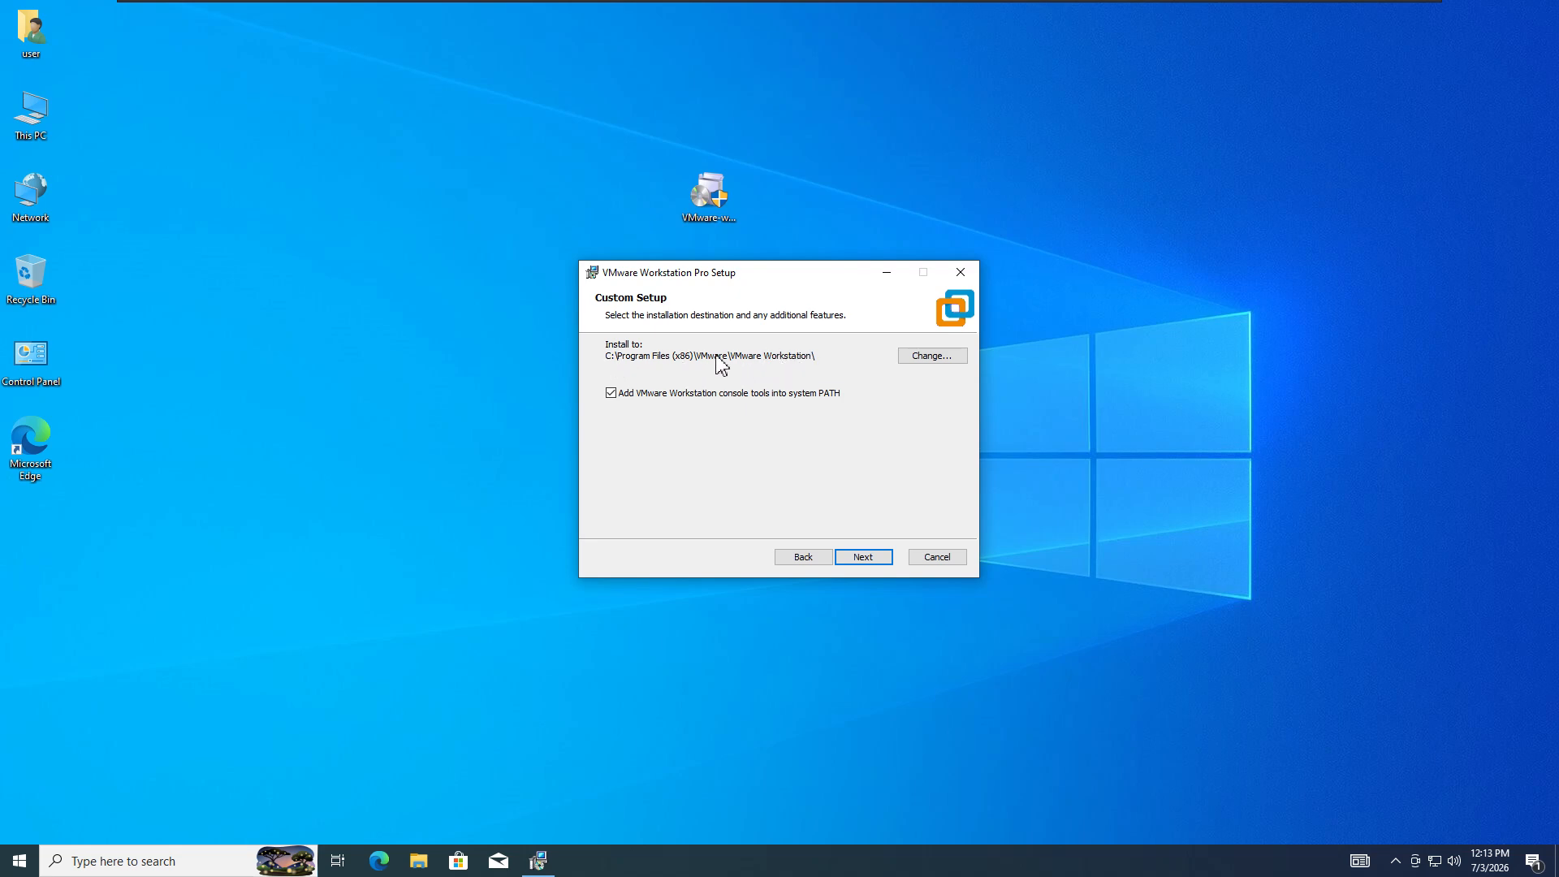
- Keep the default install path, disable startup update checks and CEIP, keep both shortcuts, and start installing
{"action": "left_click", "coordinate": [863, 557]}
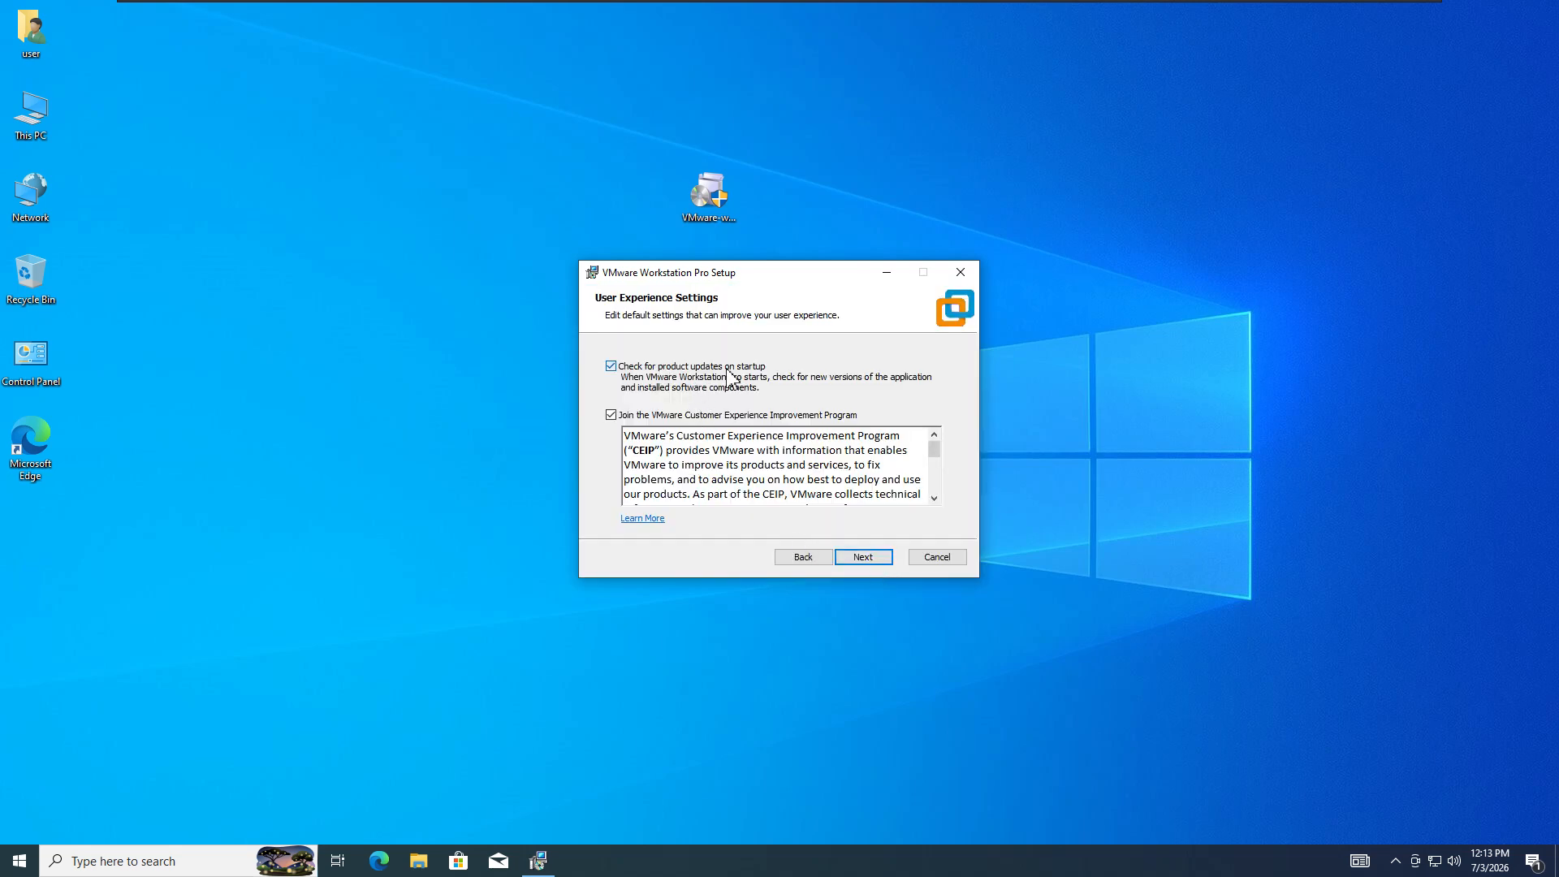
{"action": "left_click", "coordinate": [757, 367]}
{"action": "left_click", "coordinate": [611, 415]}
{"action": "left_click", "coordinate": [863, 560]}
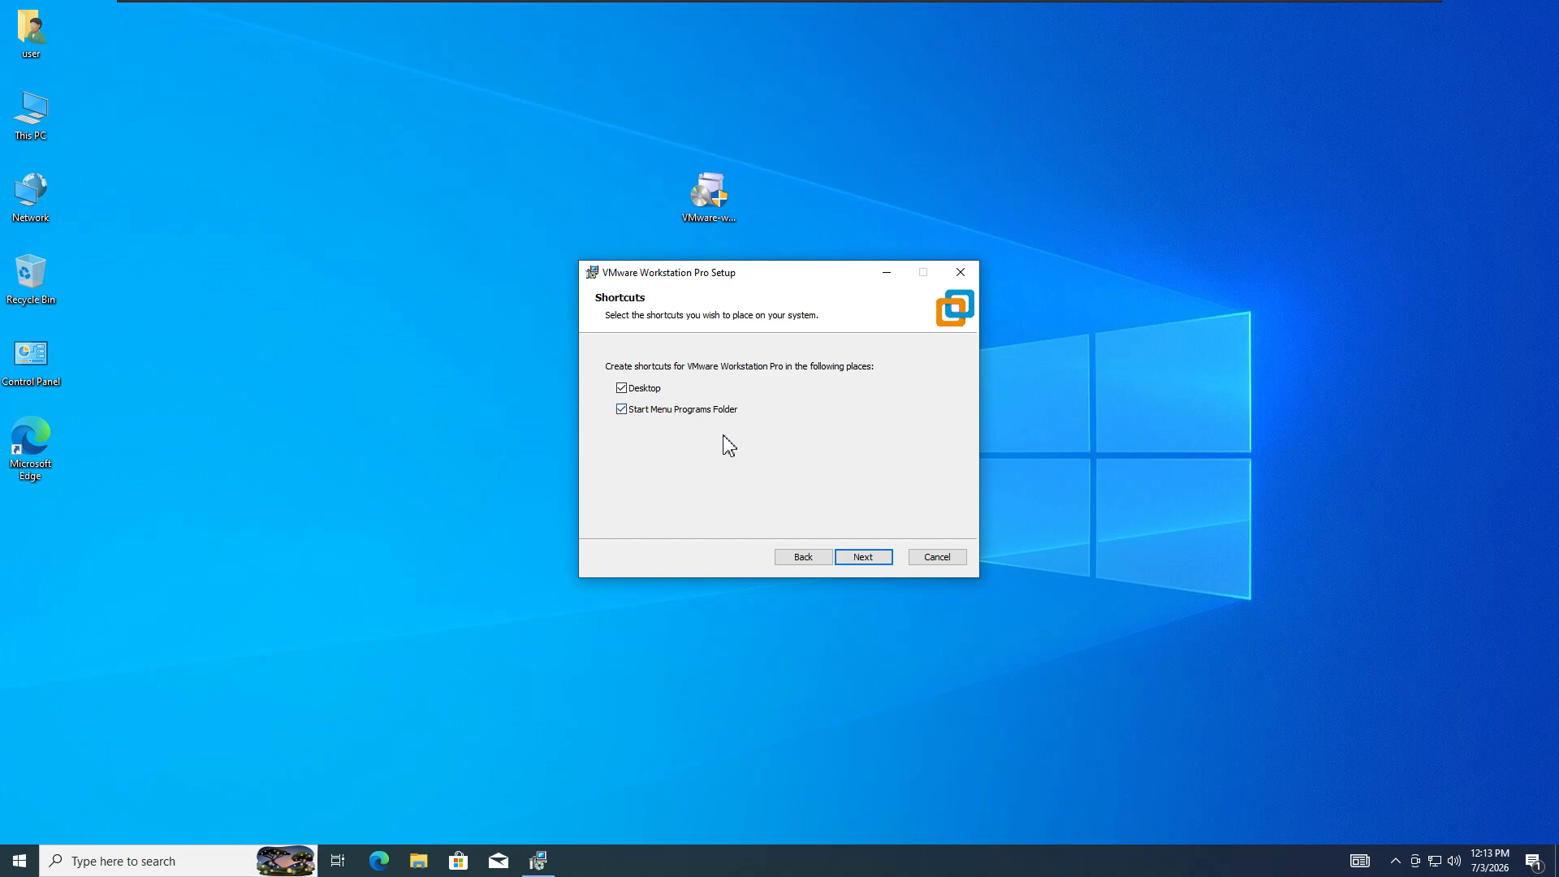
{"action": "left_click", "coordinate": [865, 560]}
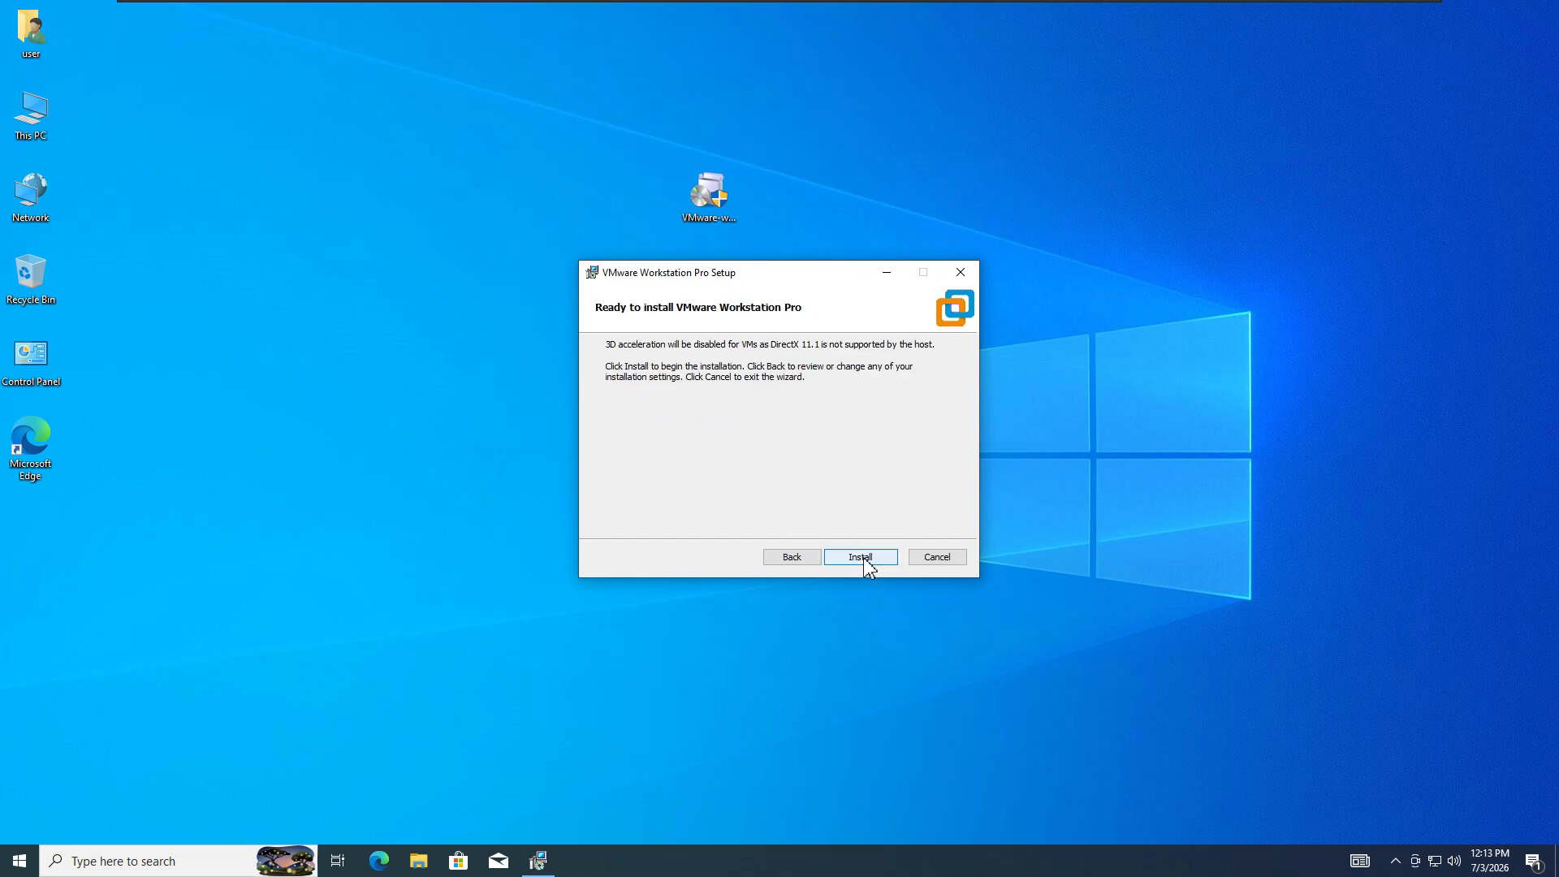
{"action": "left_click", "coordinate": [860, 558]}
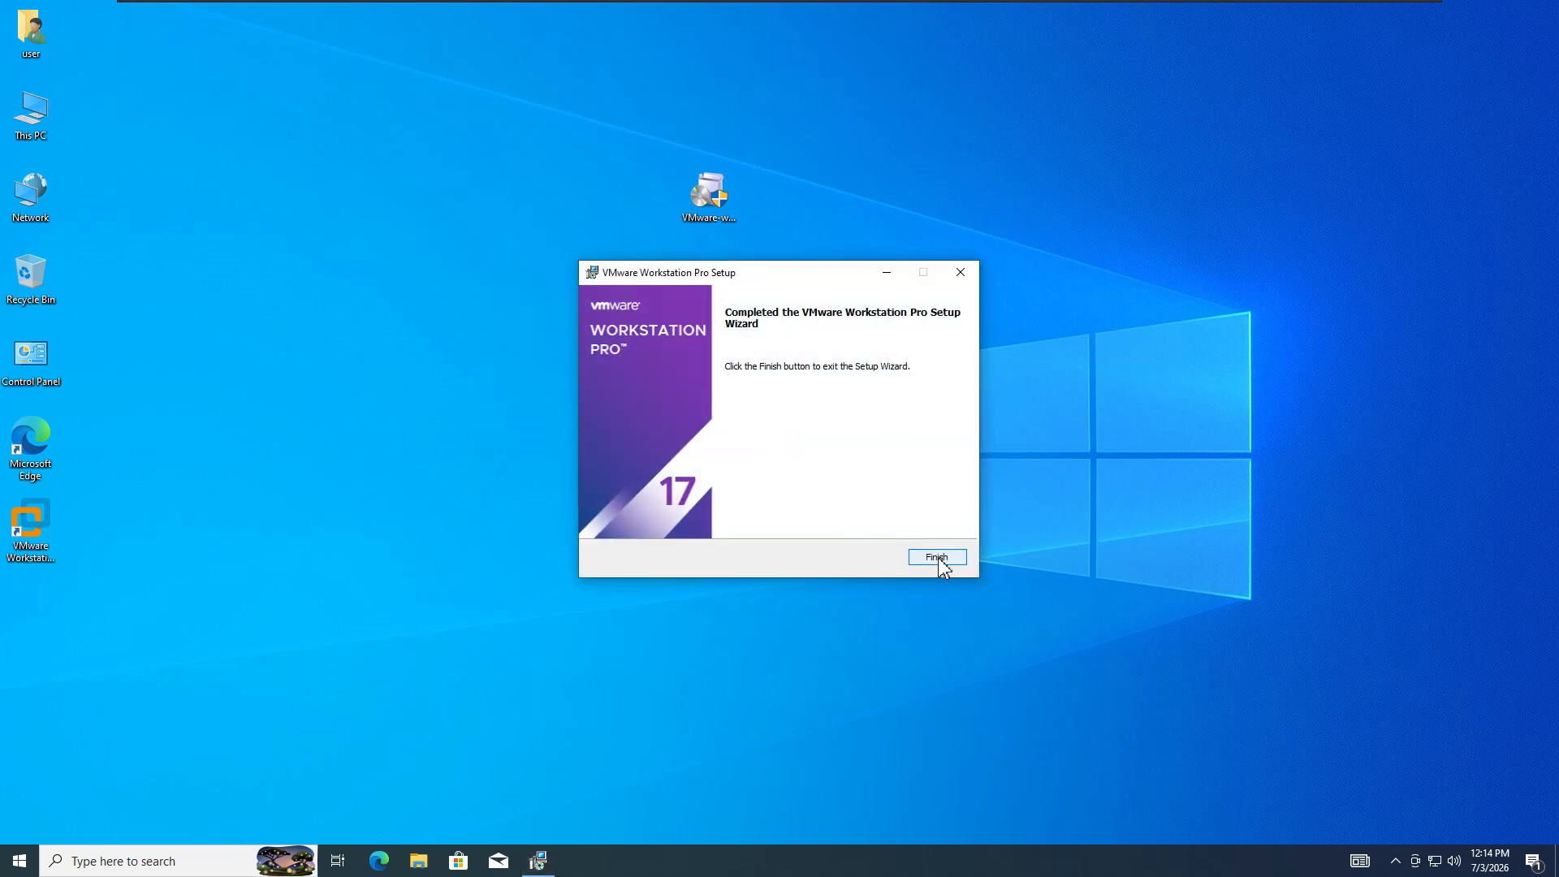
- Finish the setup wizard and select the new Workstation Pro desktop shortcut
{"action": "left_click", "coordinate": [938, 557]}
{"action": "left_click", "coordinate": [33, 536]}
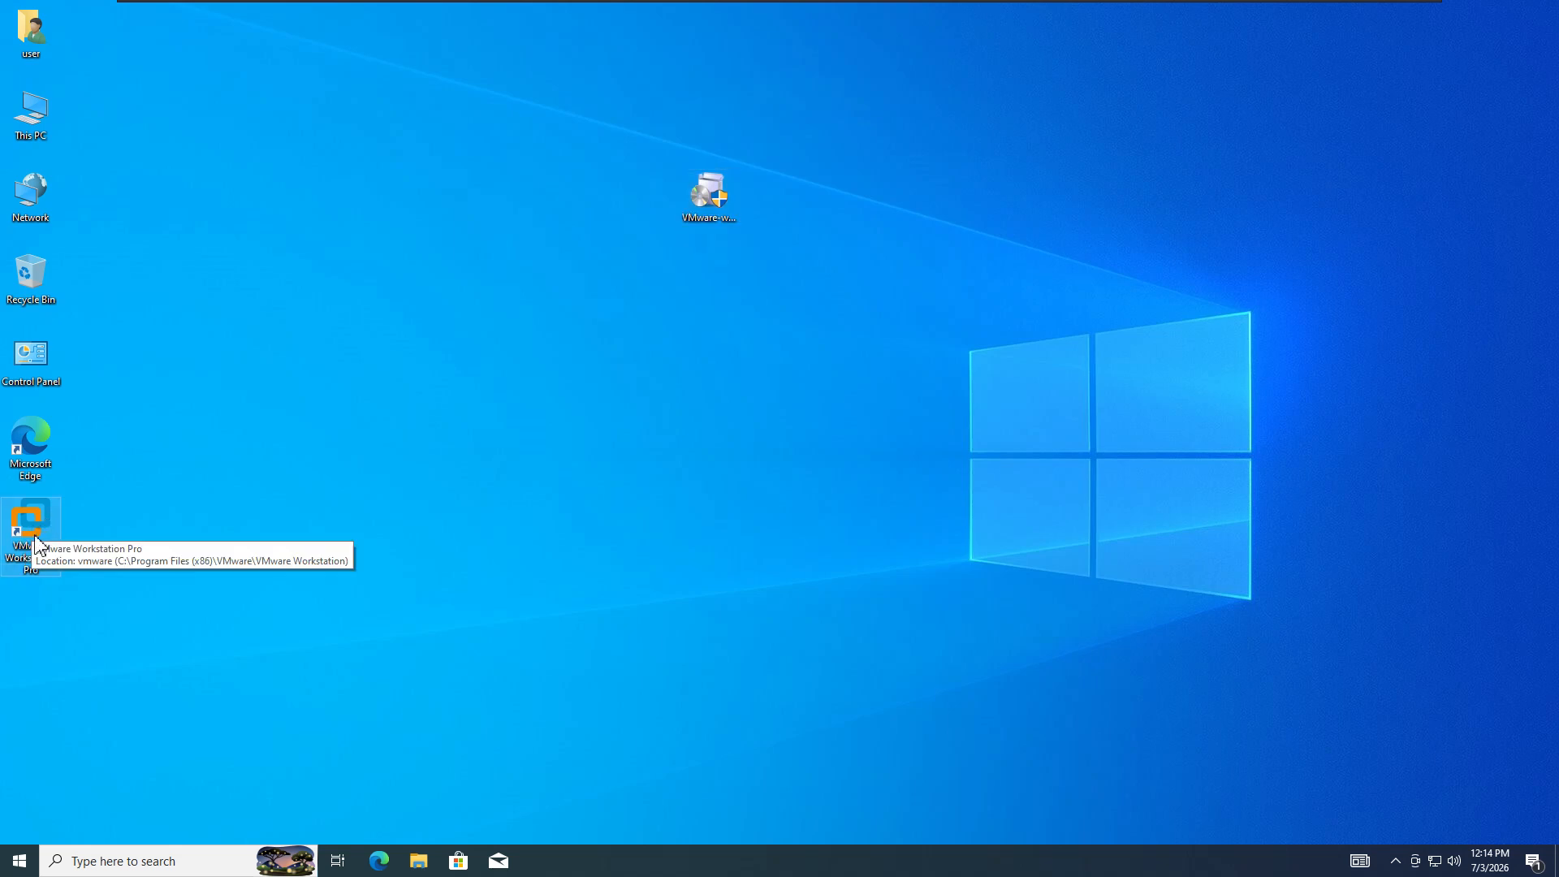
- Launch Workstation Pro from its desktop shortcut and move its window toward the screen centre
{"action": "double_click", "coordinate": [28, 537]}
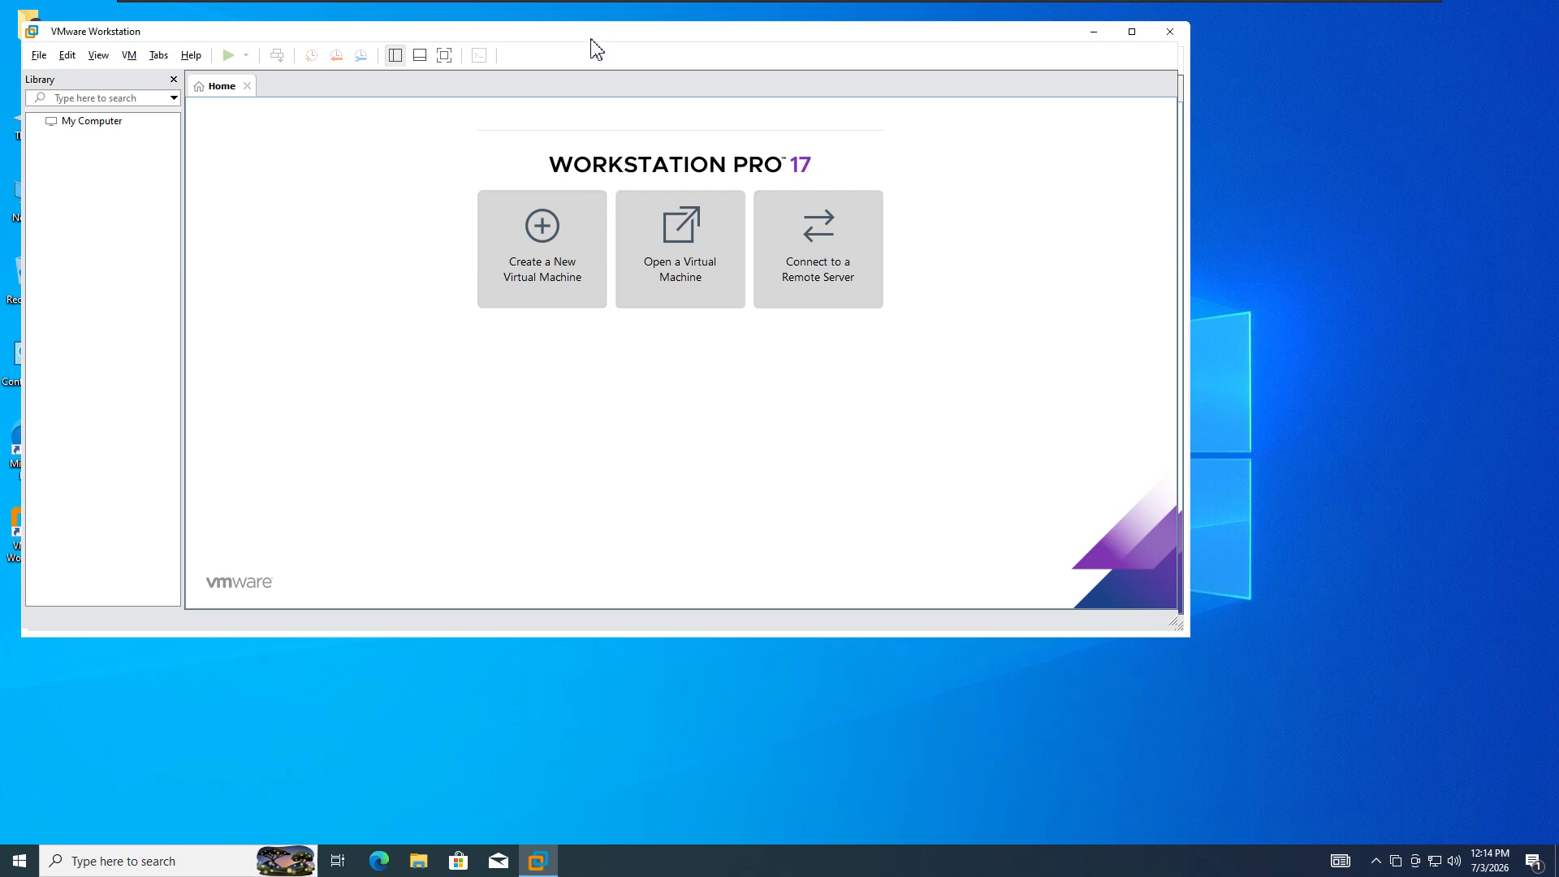
{"action": "left_click_drag", "start_coordinate": [591, 38], "coordinate": [816, 98]}
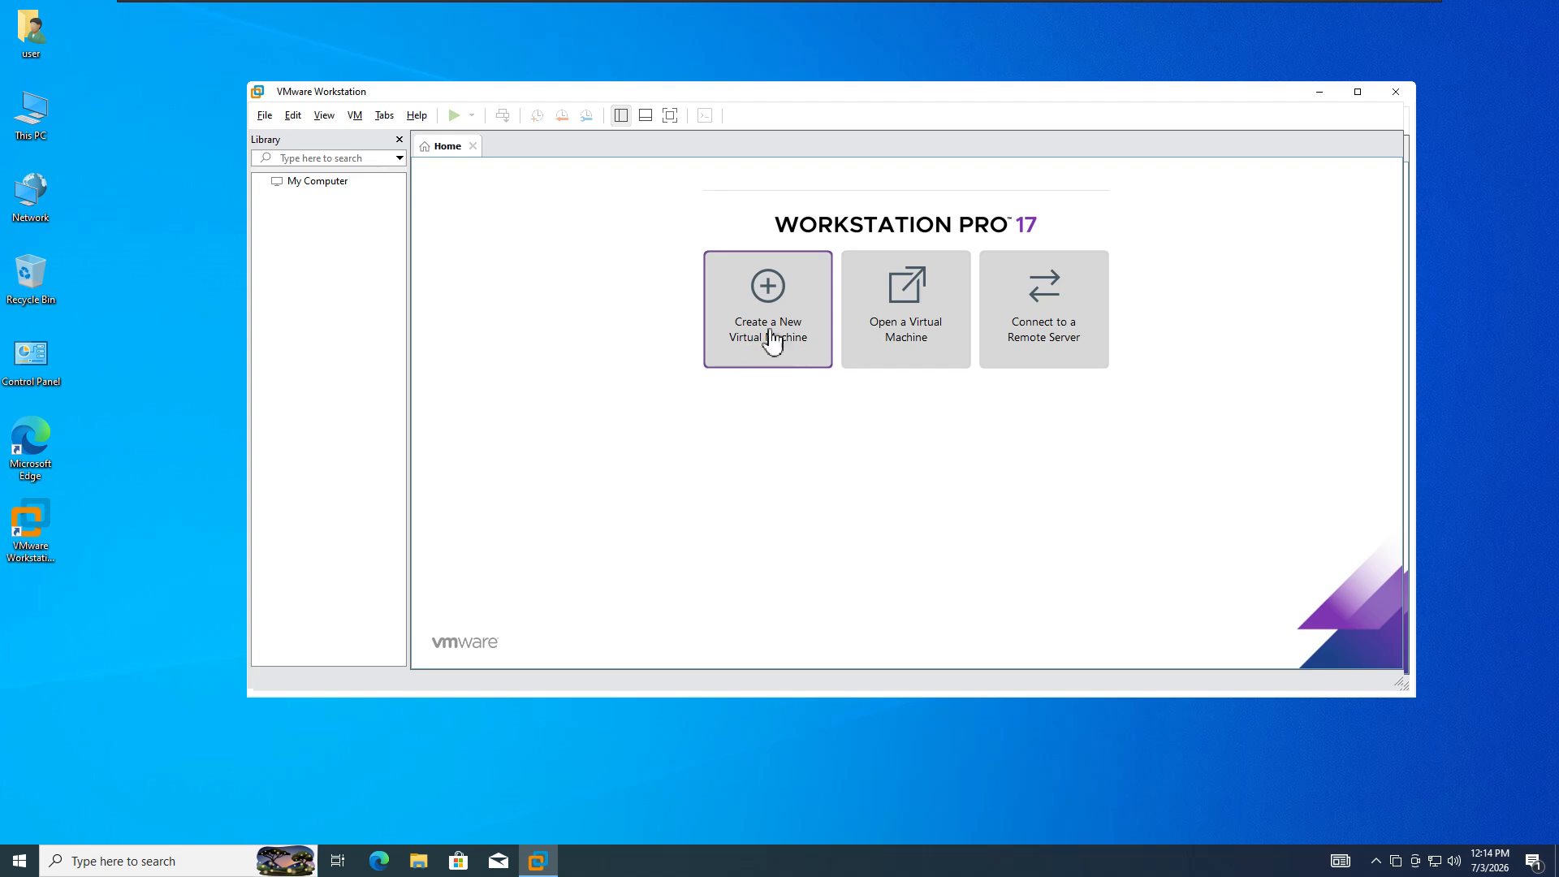
{"action": "left_click", "coordinate": [266, 118]}
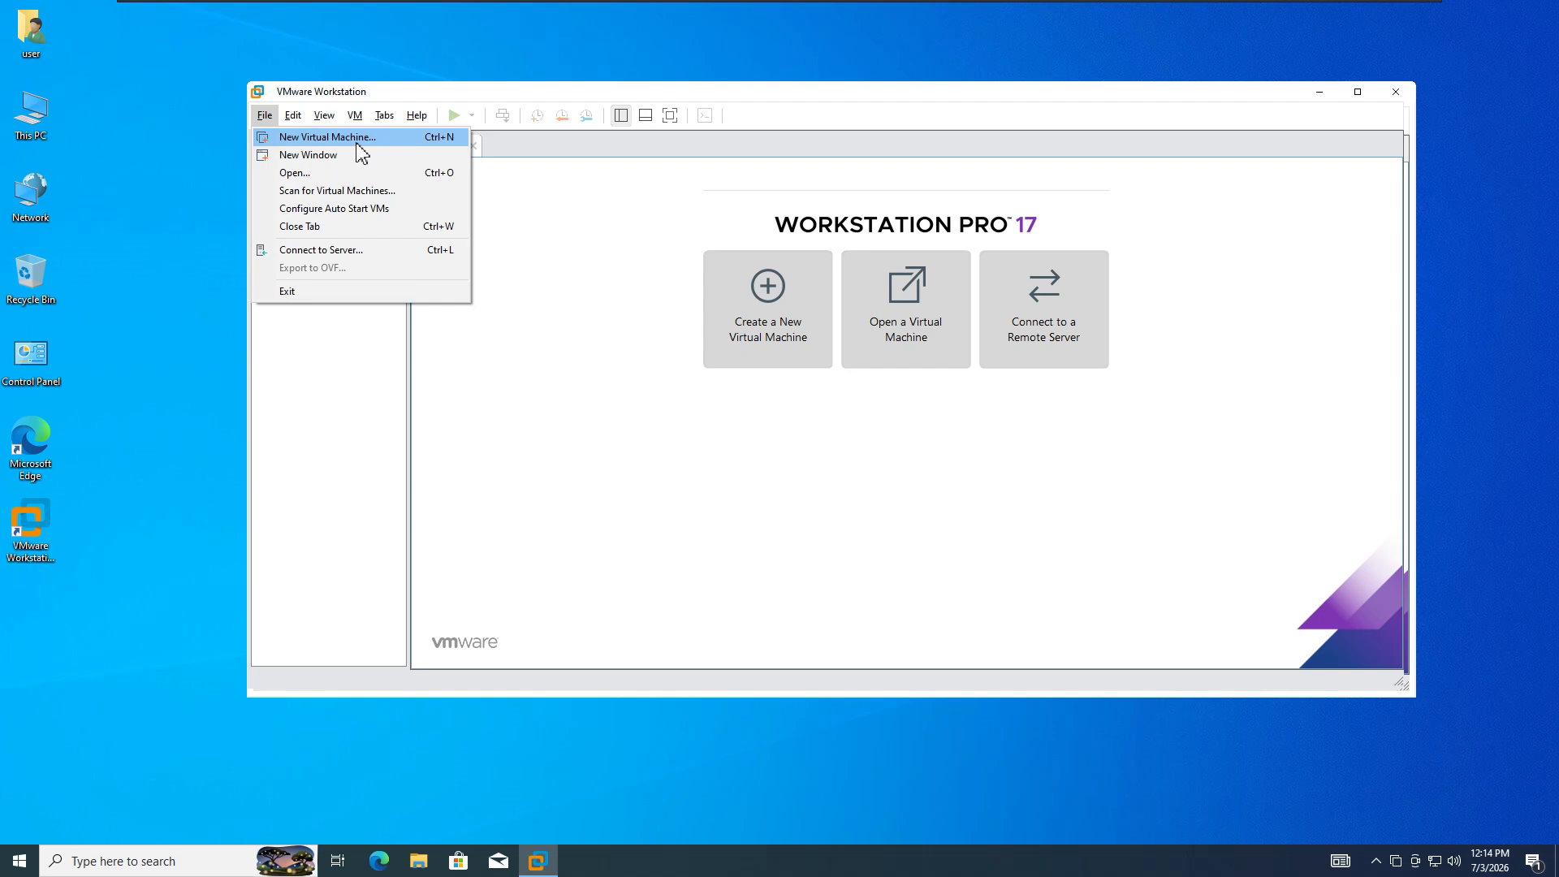
{"action": "left_click", "coordinate": [559, 343]}
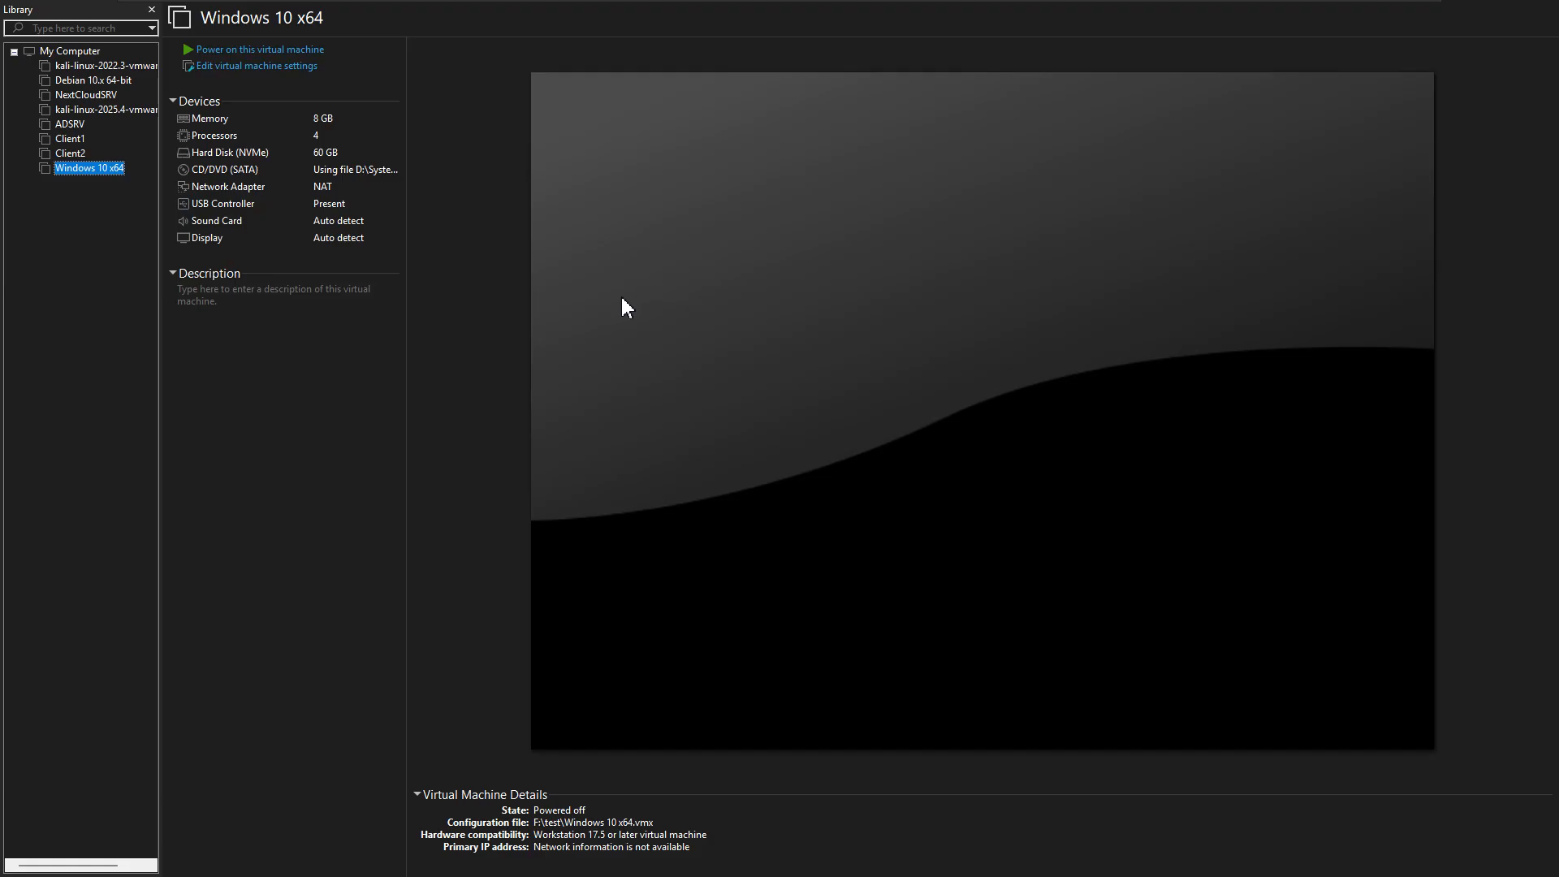
- Select the Debian 10.x 64-bit machine and exit full-screen mode into a normal window
{"action": "key", "text": "d"}
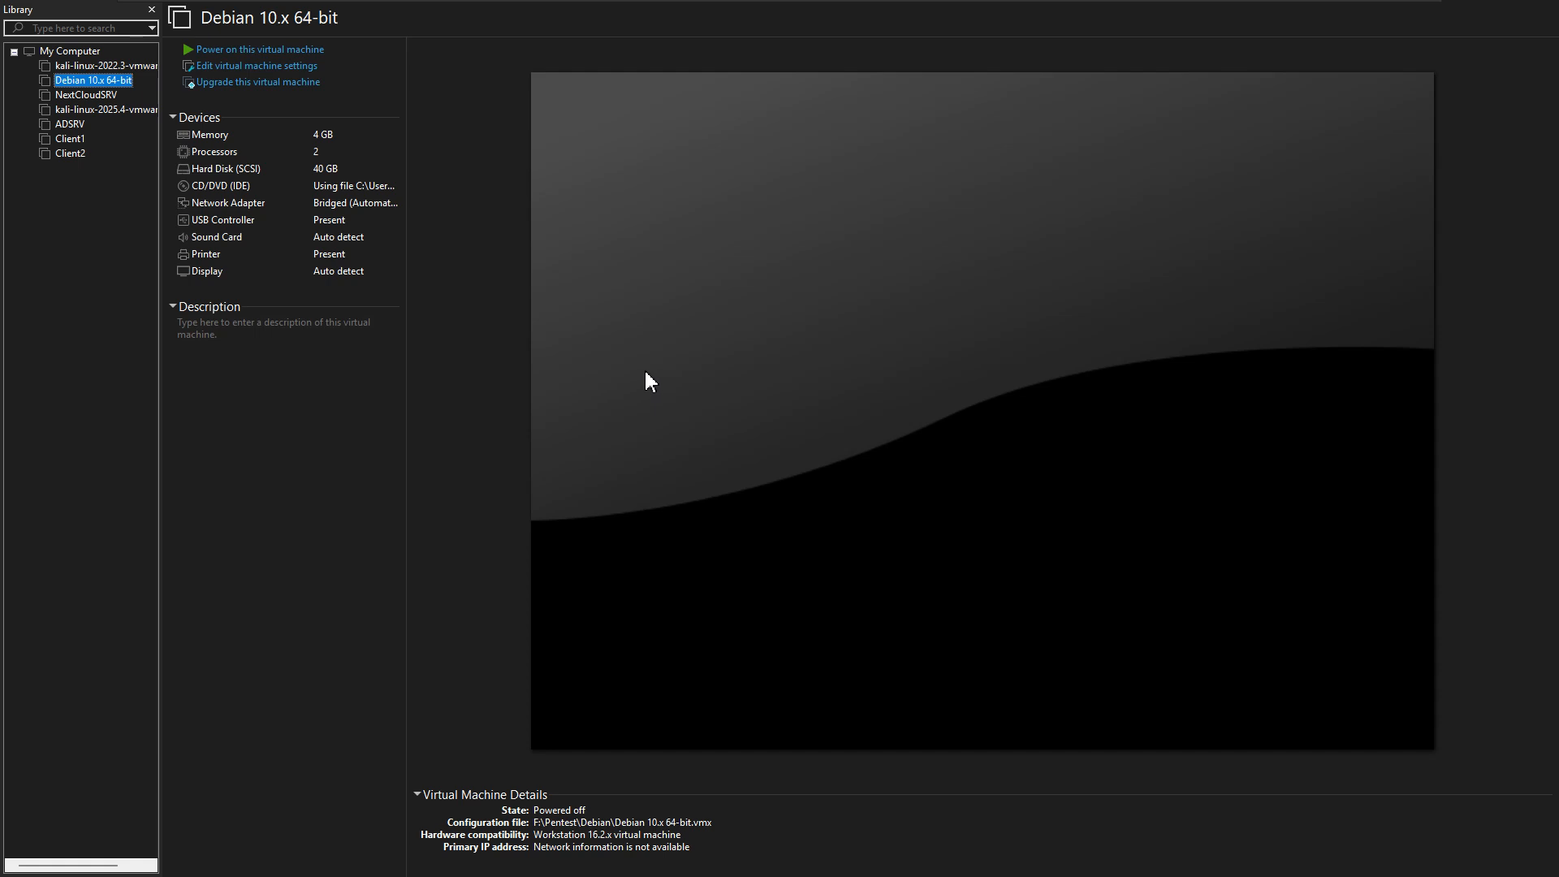
{"action": "mouse_move", "coordinate": [766, 4]}
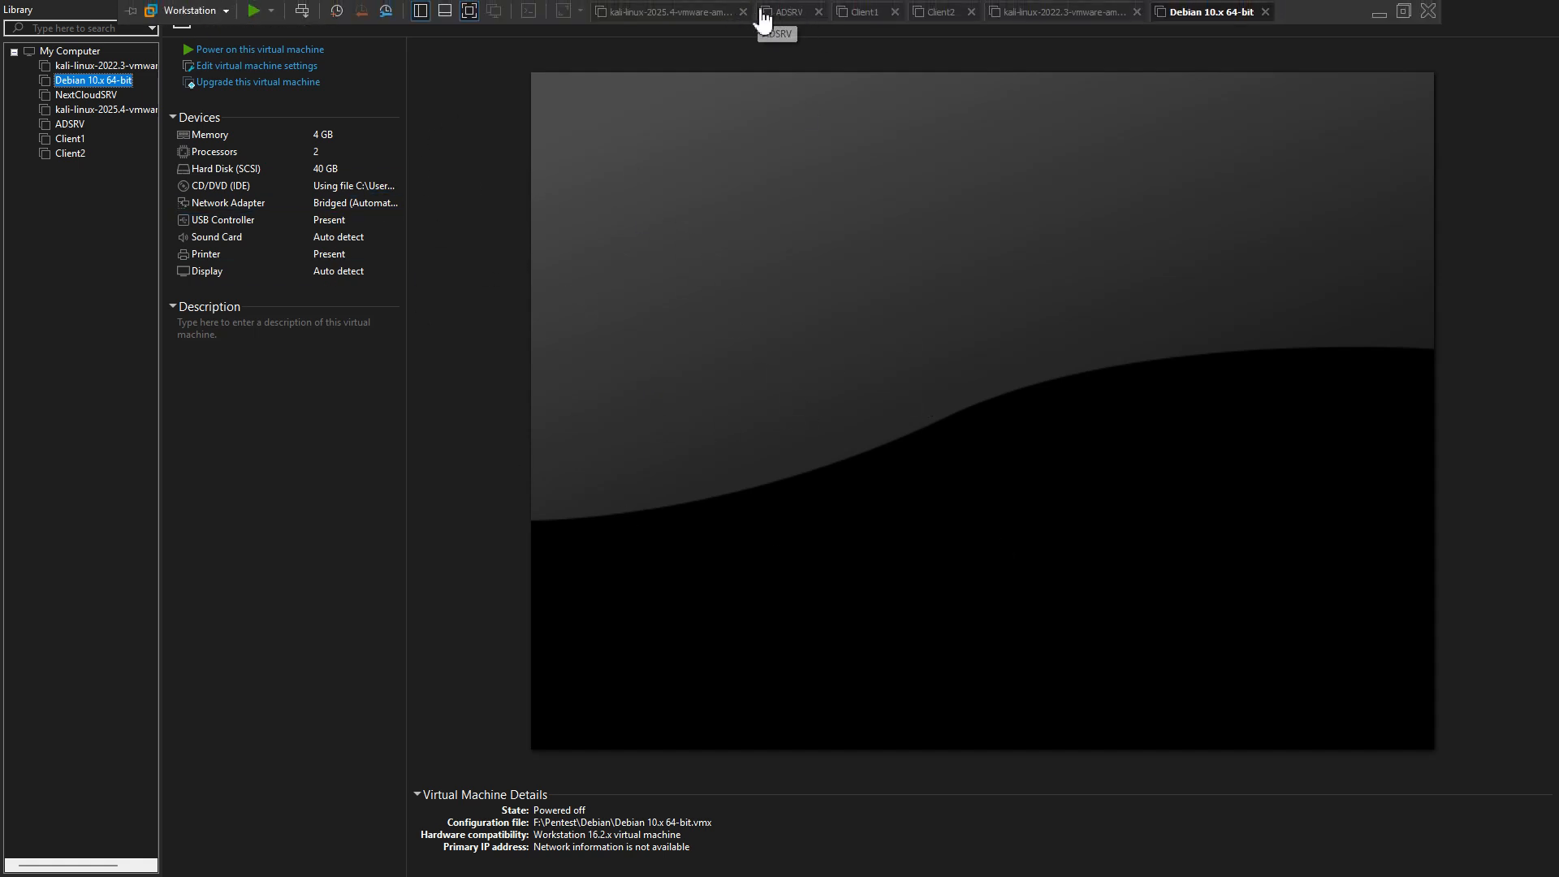
{"action": "left_click", "coordinate": [470, 11]}
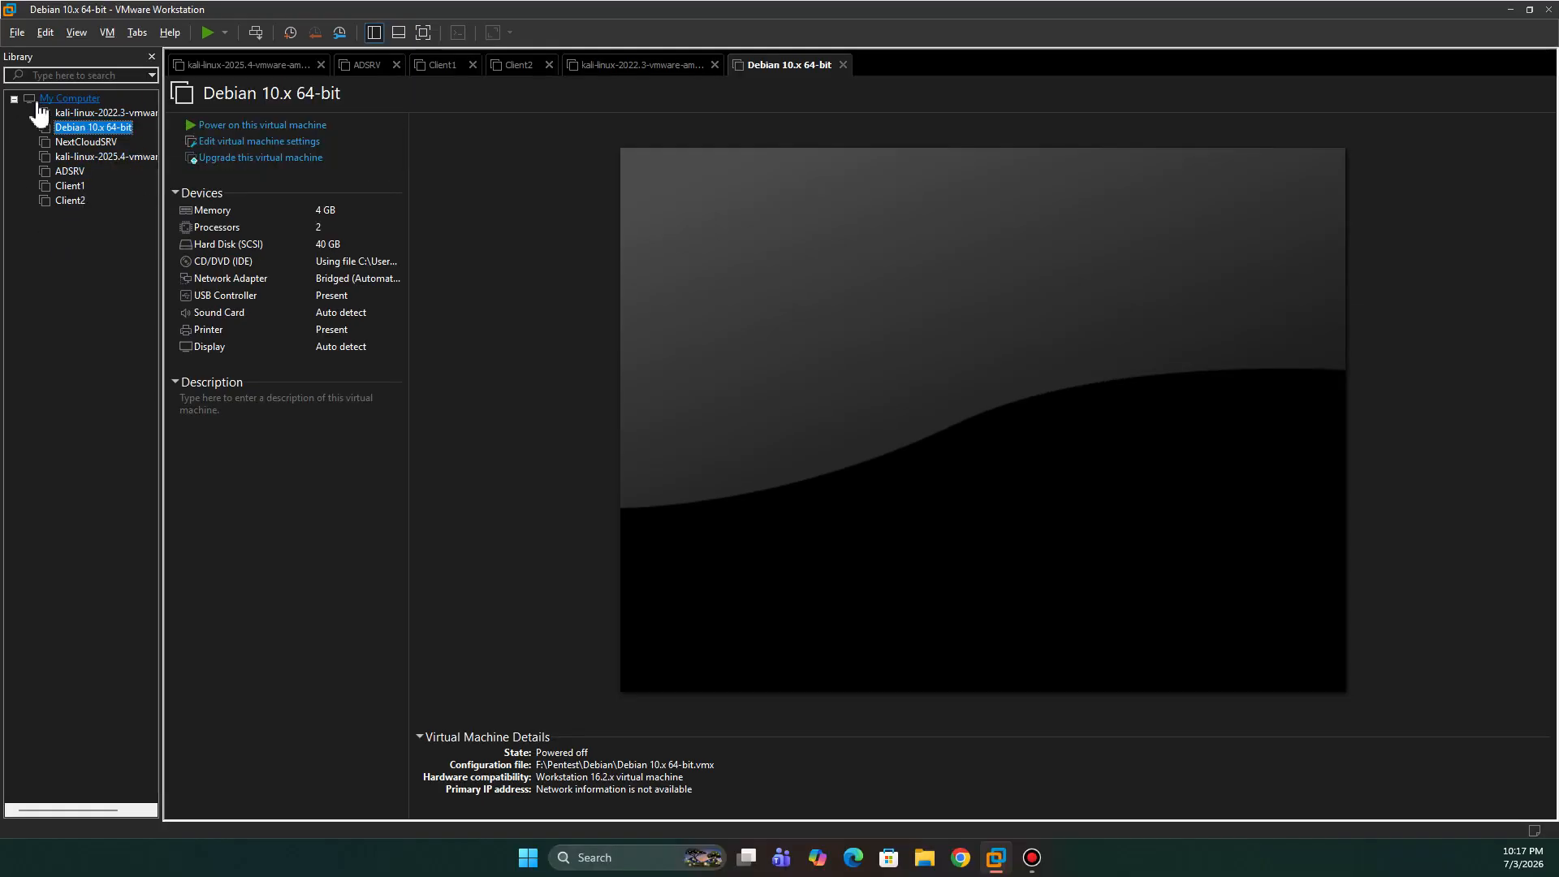
- Start the New Virtual Machine Wizard from the File menu with the Typical configuration
{"action": "left_click", "coordinate": [17, 33]}
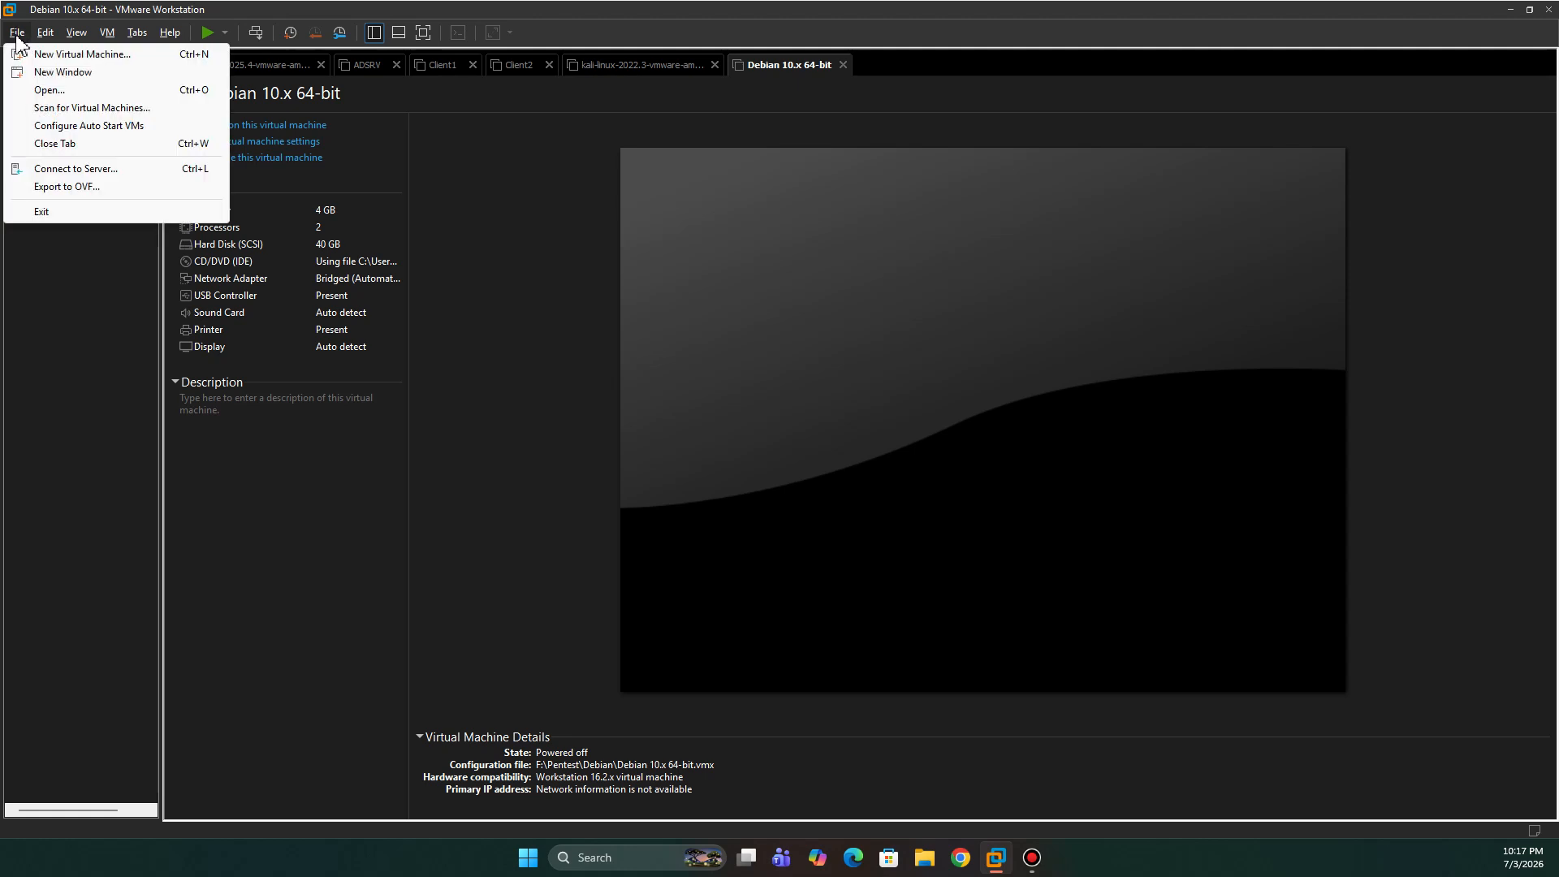
{"action": "left_click", "coordinate": [17, 32]}
{"action": "left_click", "coordinate": [15, 38]}
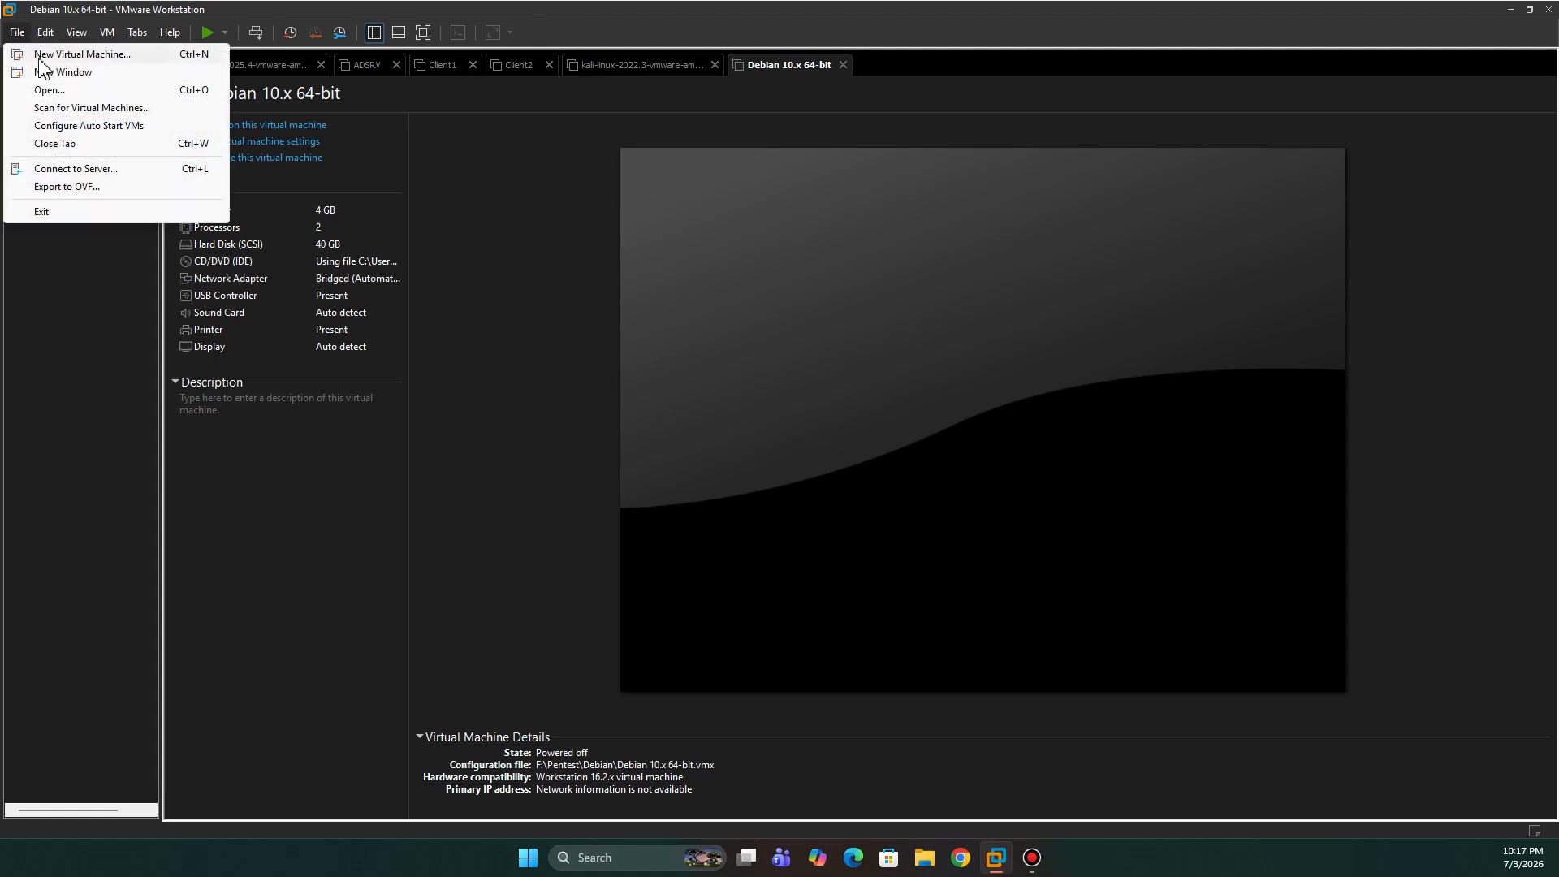
{"action": "left_click", "coordinate": [99, 55]}
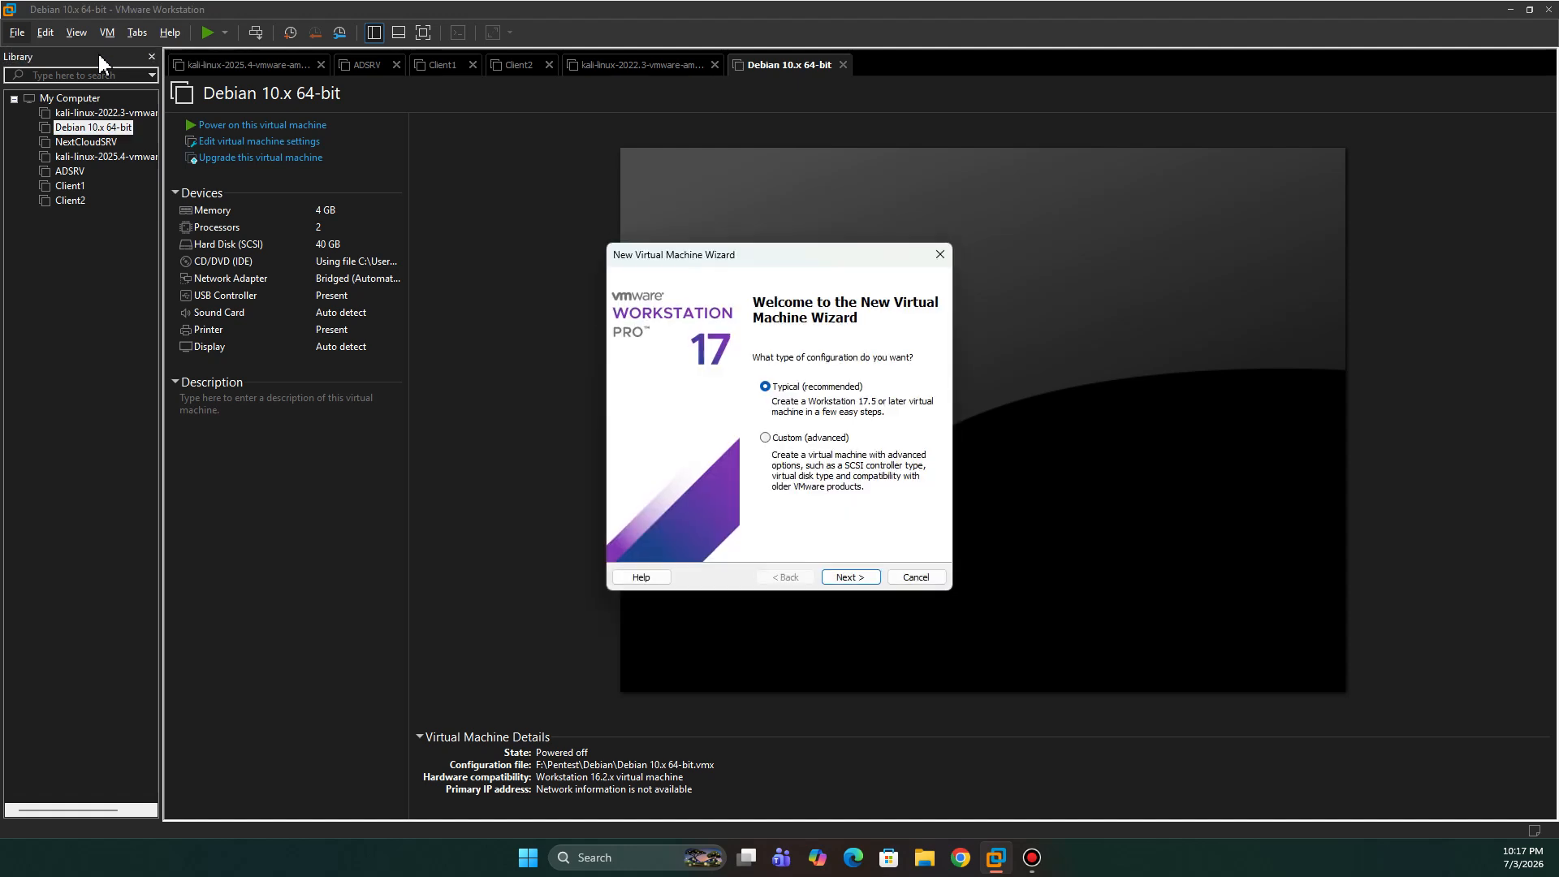
{"action": "left_click", "coordinate": [849, 578]}
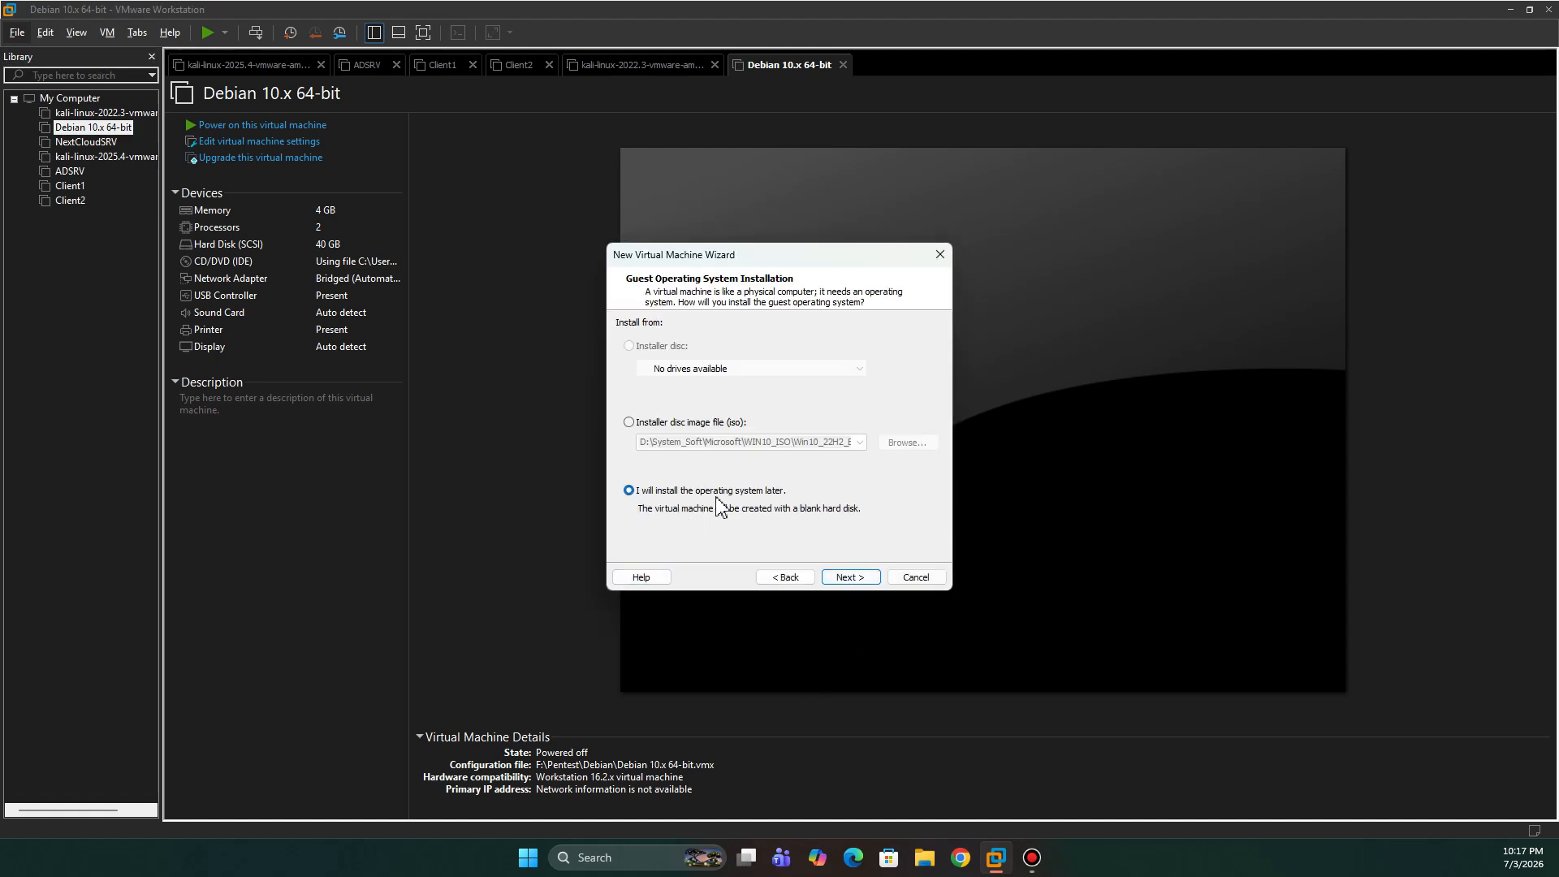
- Choose to install the OS later, with Microsoft Windows, Windows 10 x64 as guest
{"action": "left_click", "coordinate": [860, 578]}
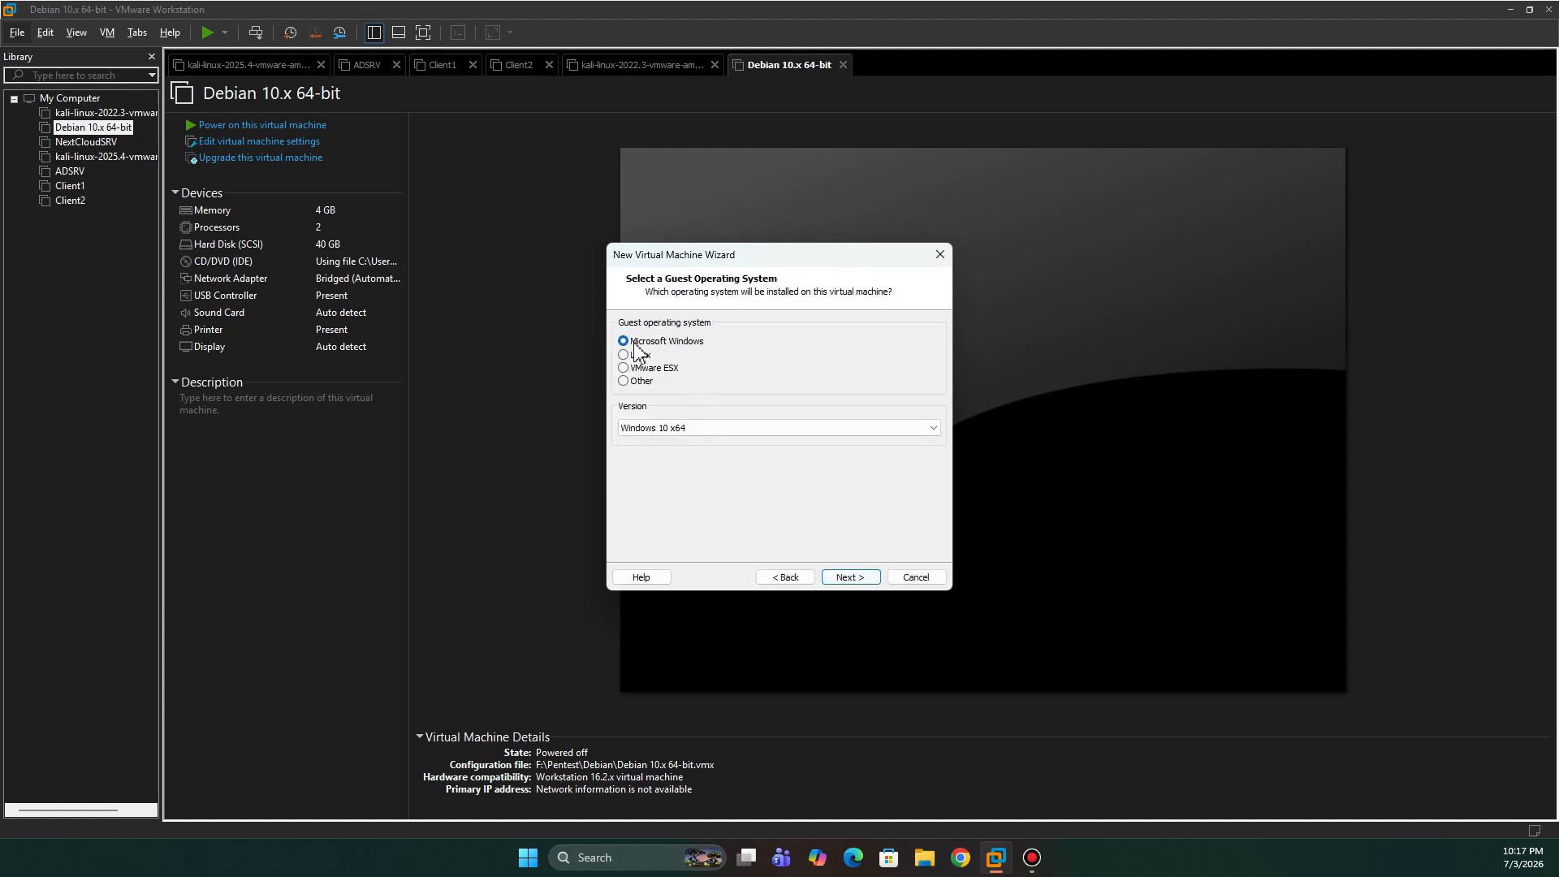
{"action": "left_click", "coordinate": [682, 428]}
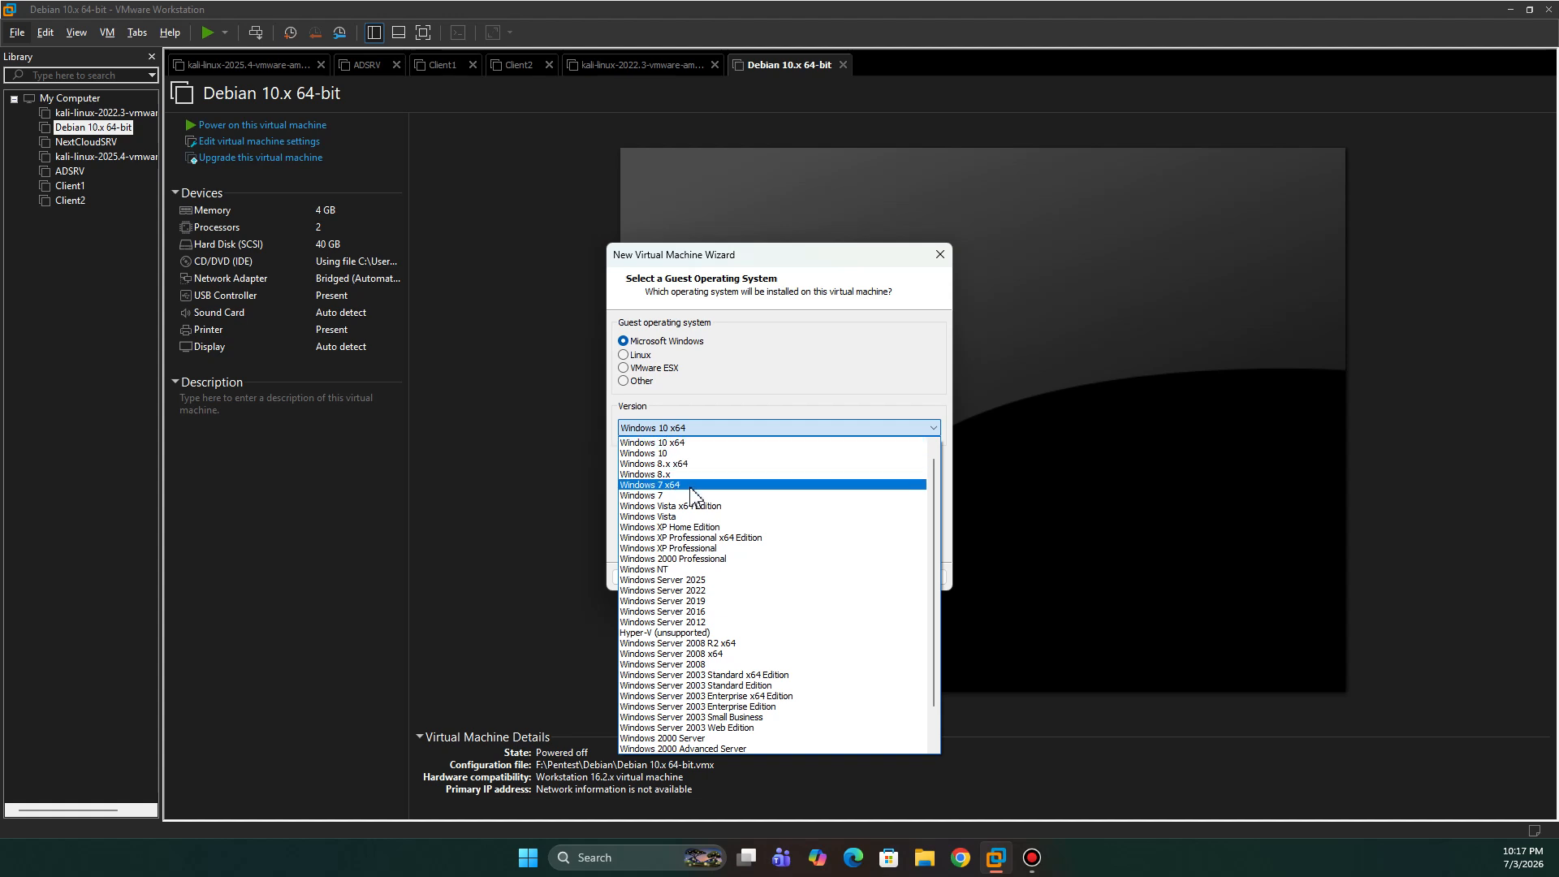
{"action": "scroll", "coordinate": [690, 487], "scroll_direction": "up", "scroll_amount": 1}
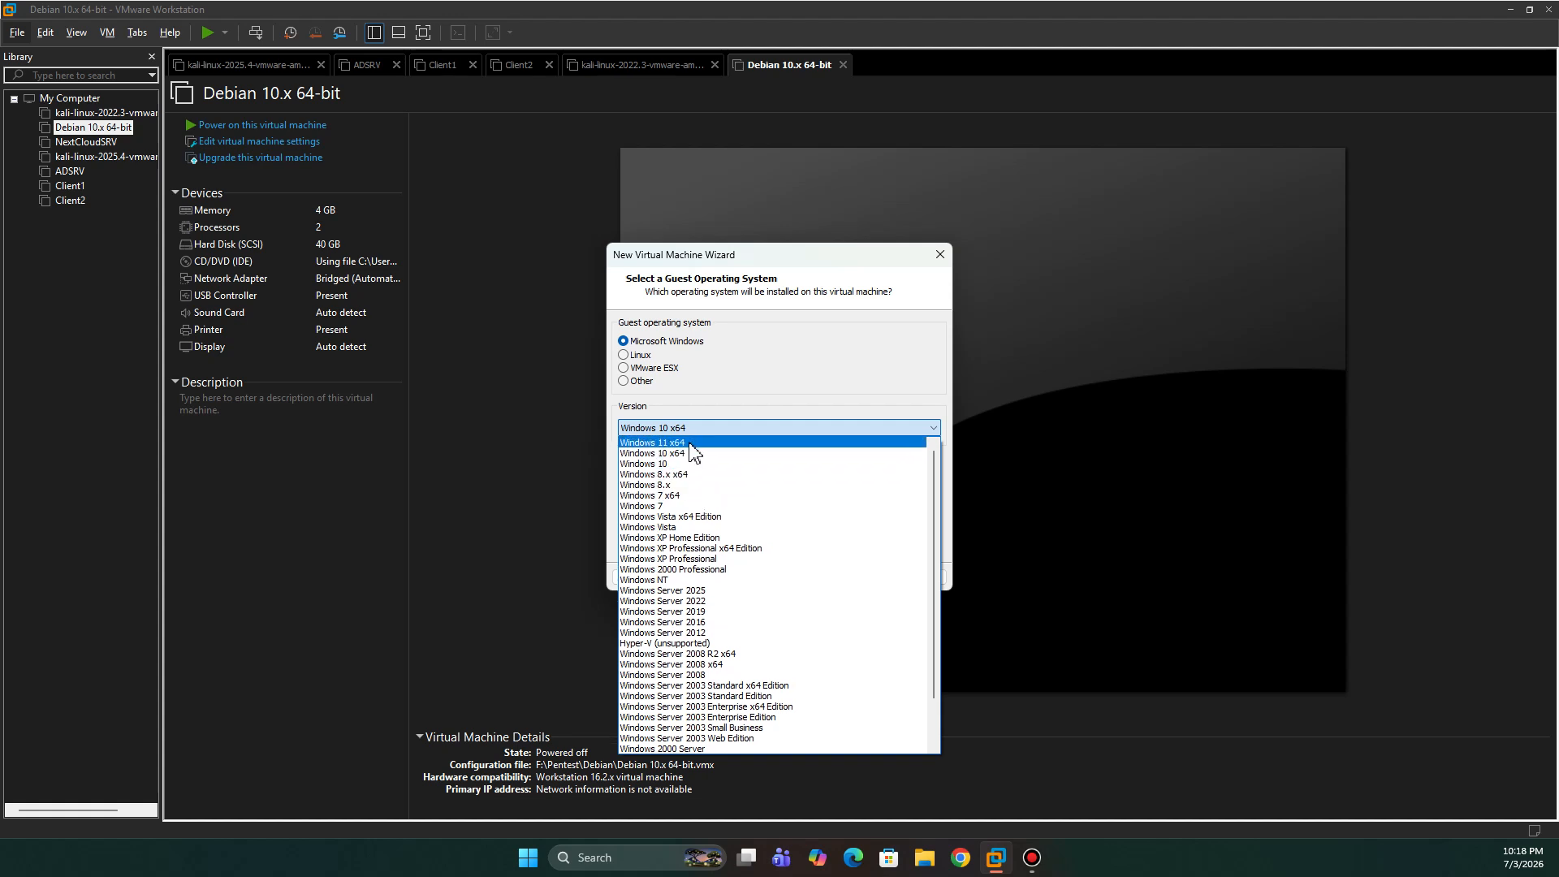
{"action": "left_click", "coordinate": [697, 454]}
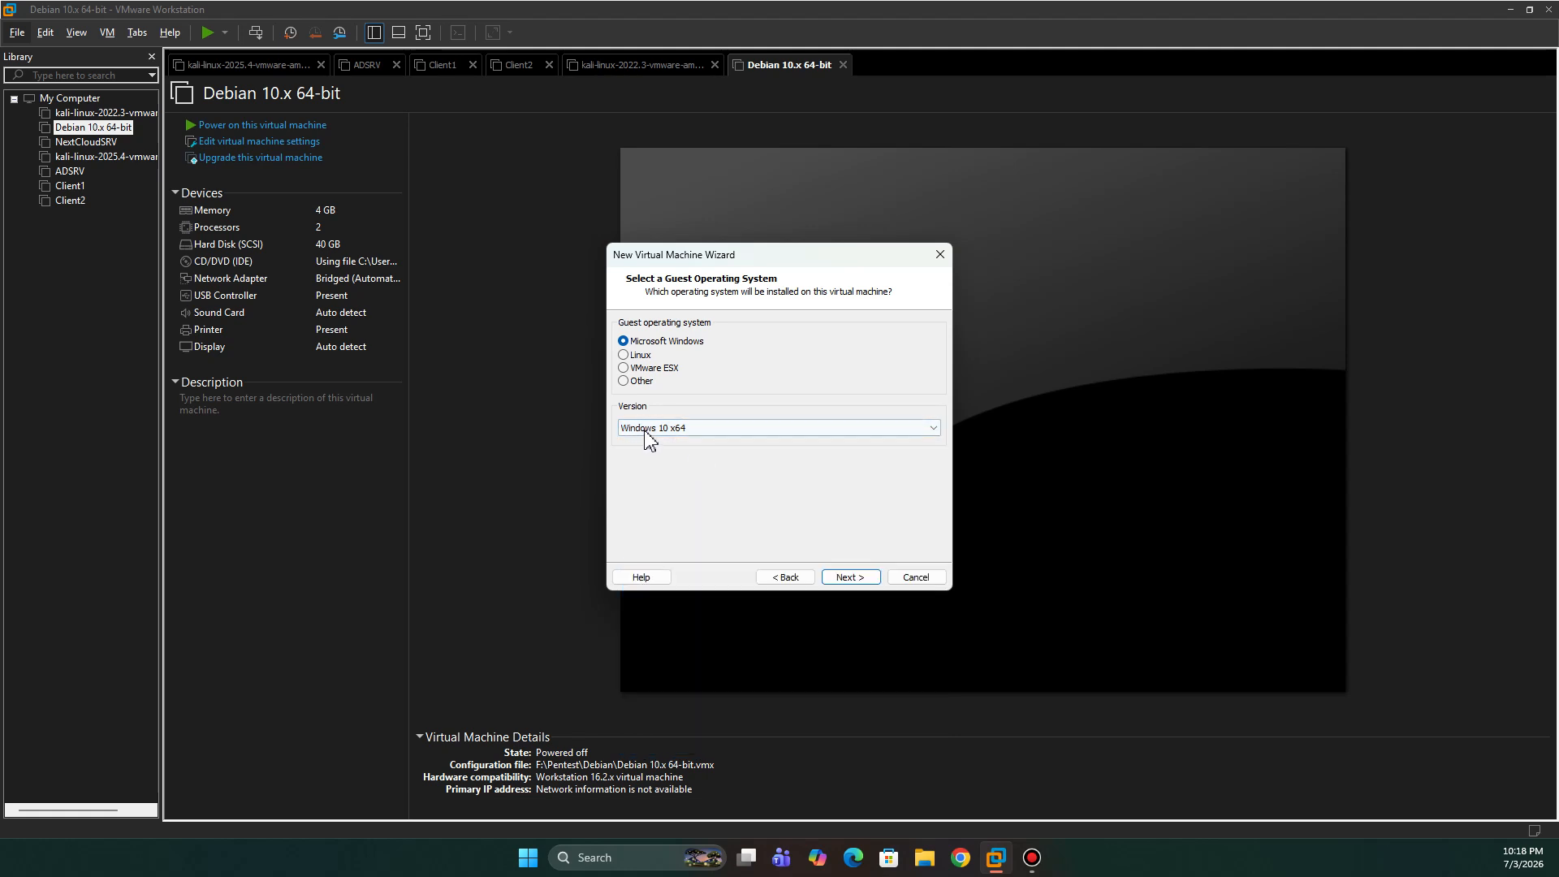
- Replace the default virtual machine name with Test1
{"action": "left_click", "coordinate": [853, 579]}
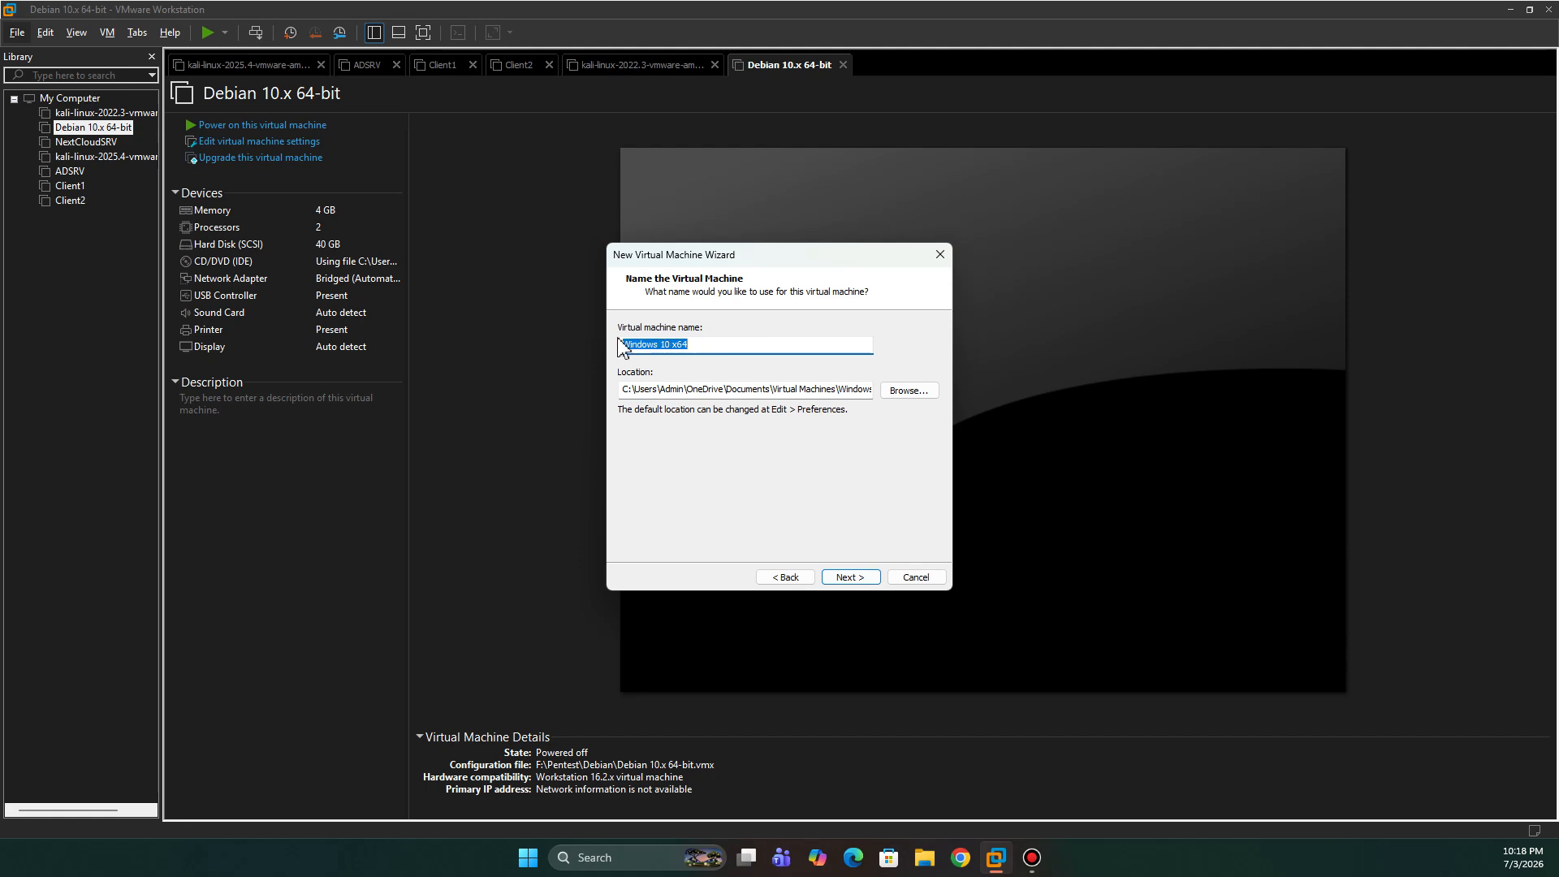
{"action": "left_click", "coordinate": [699, 345]}
{"action": "left_click_drag", "start_coordinate": [709, 349], "coordinate": [584, 339]}
{"action": "type", "text": "Test1"}
- Set the VM location to the test1 folder on New Volume (F:)
{"action": "left_click_drag", "start_coordinate": [624, 390], "coordinate": [866, 409]}
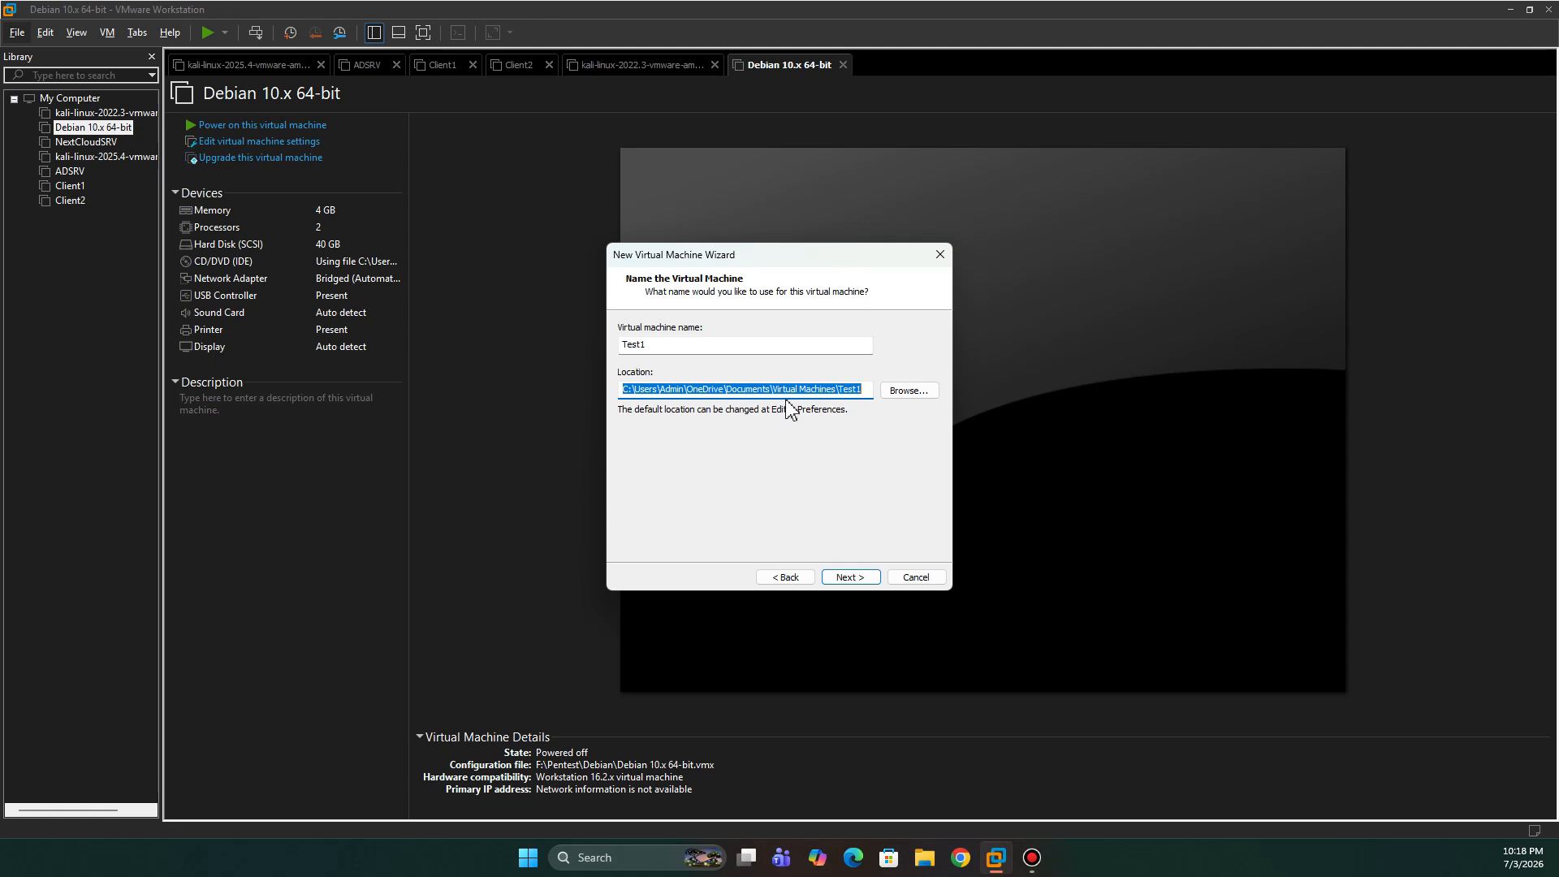
{"action": "left_click", "coordinate": [907, 391]}
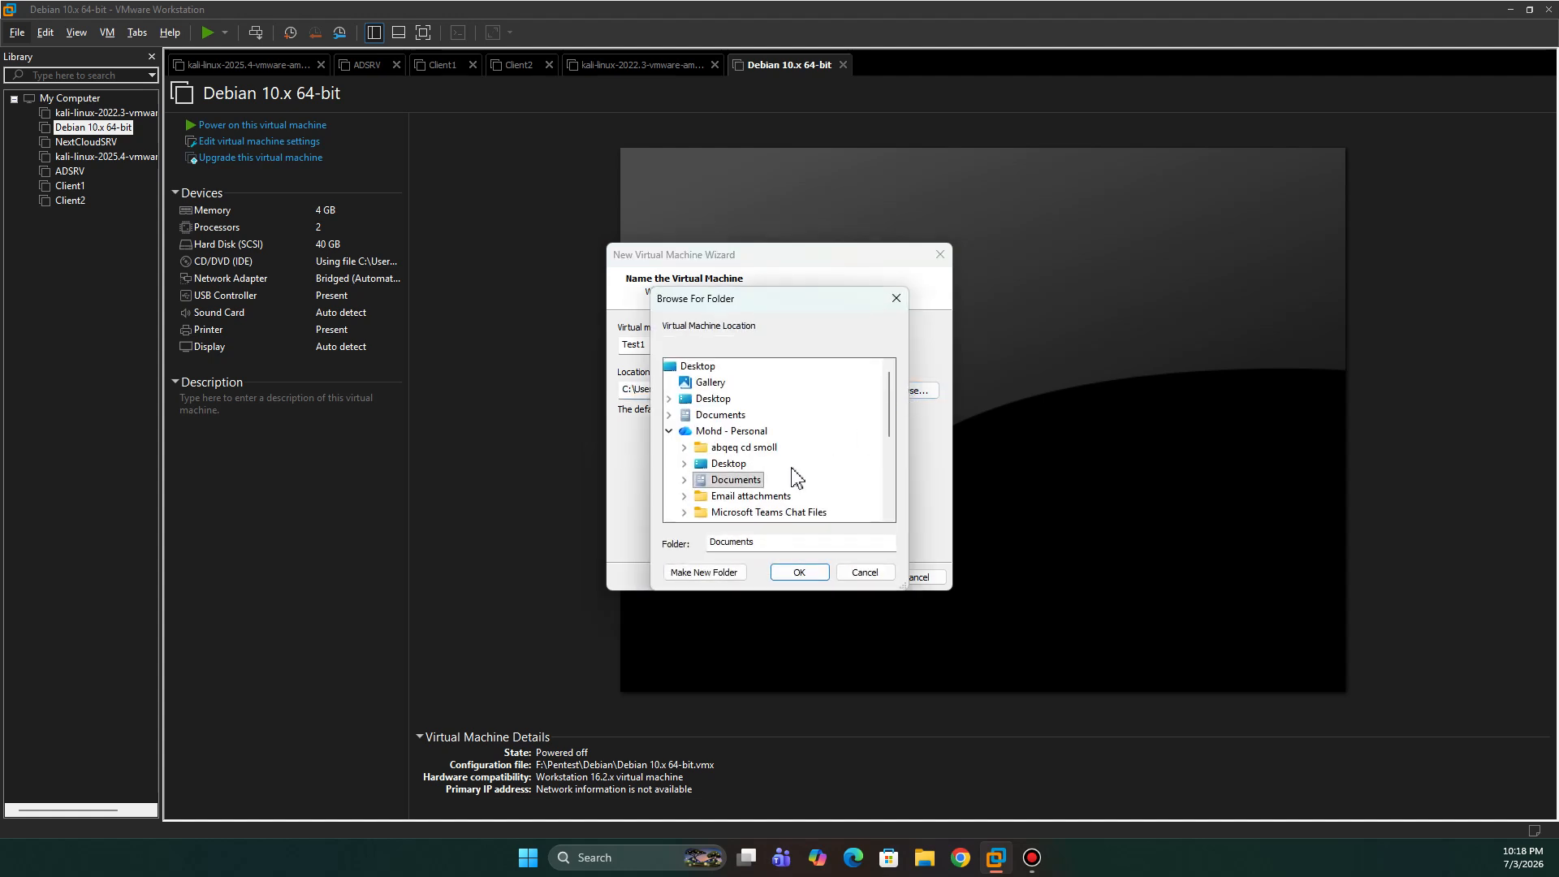
{"action": "scroll", "coordinate": [762, 469], "scroll_direction": "down", "scroll_amount": 3}
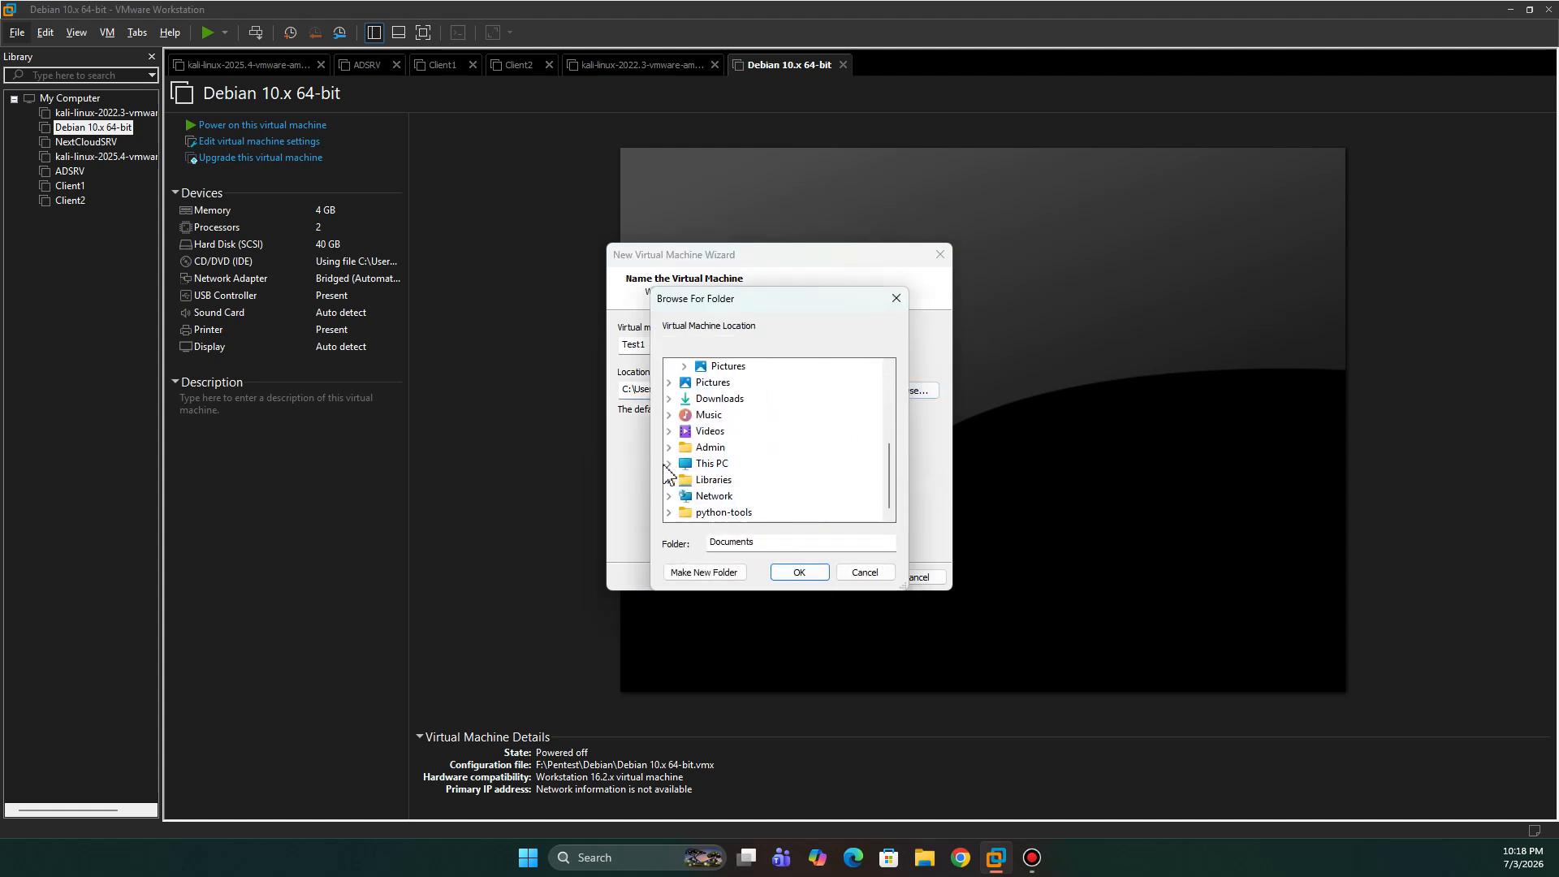
{"action": "left_click", "coordinate": [669, 465]}
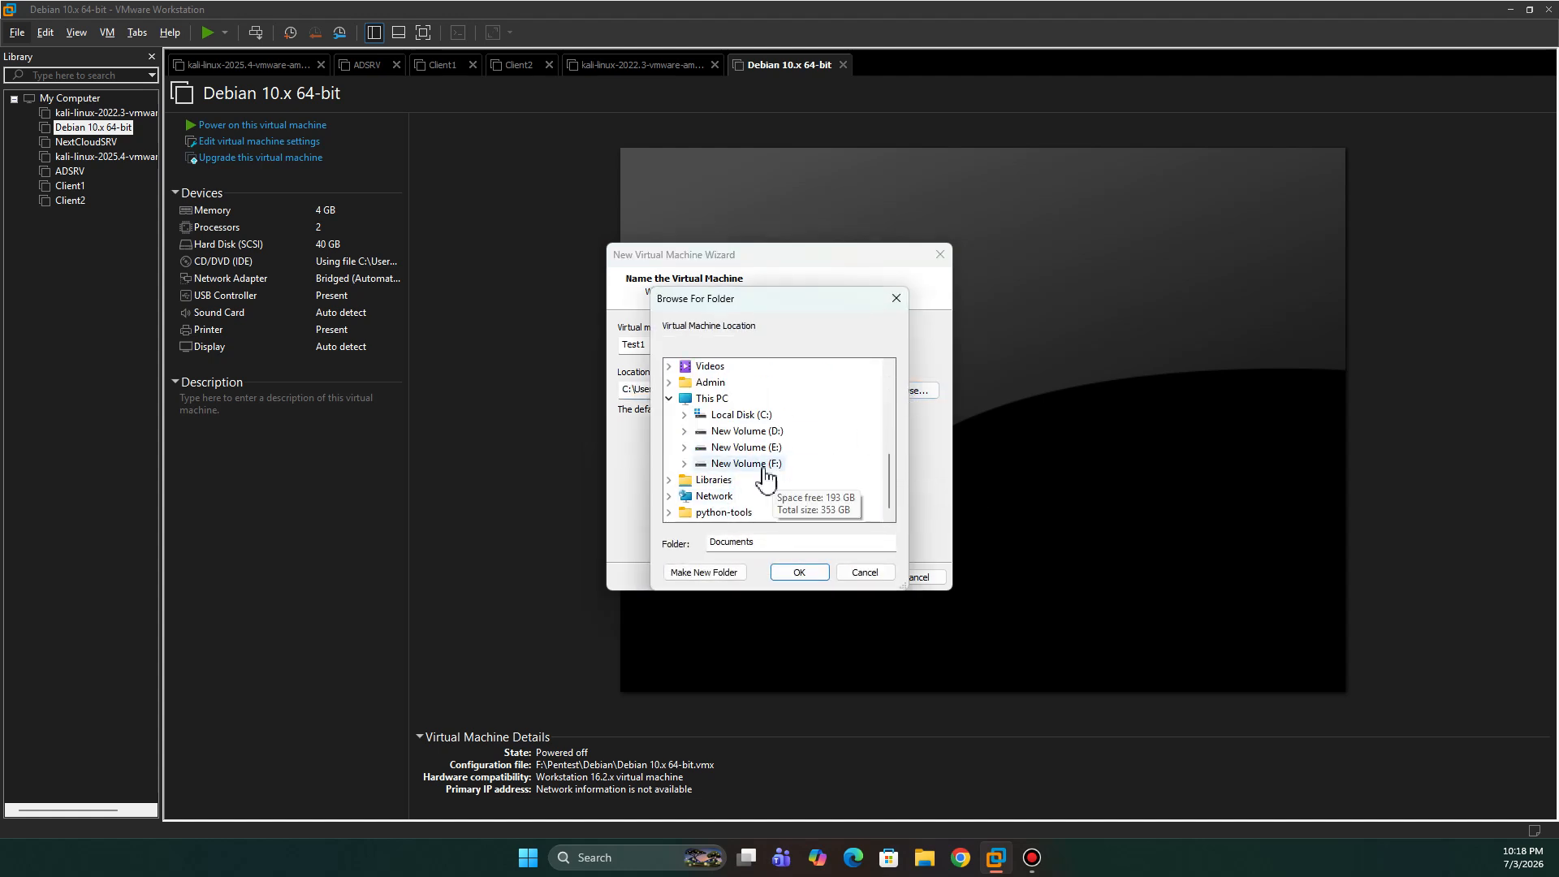
{"action": "left_click", "coordinate": [755, 478]}
{"action": "scroll", "coordinate": [743, 463], "scroll_direction": "down", "scroll_amount": 3}
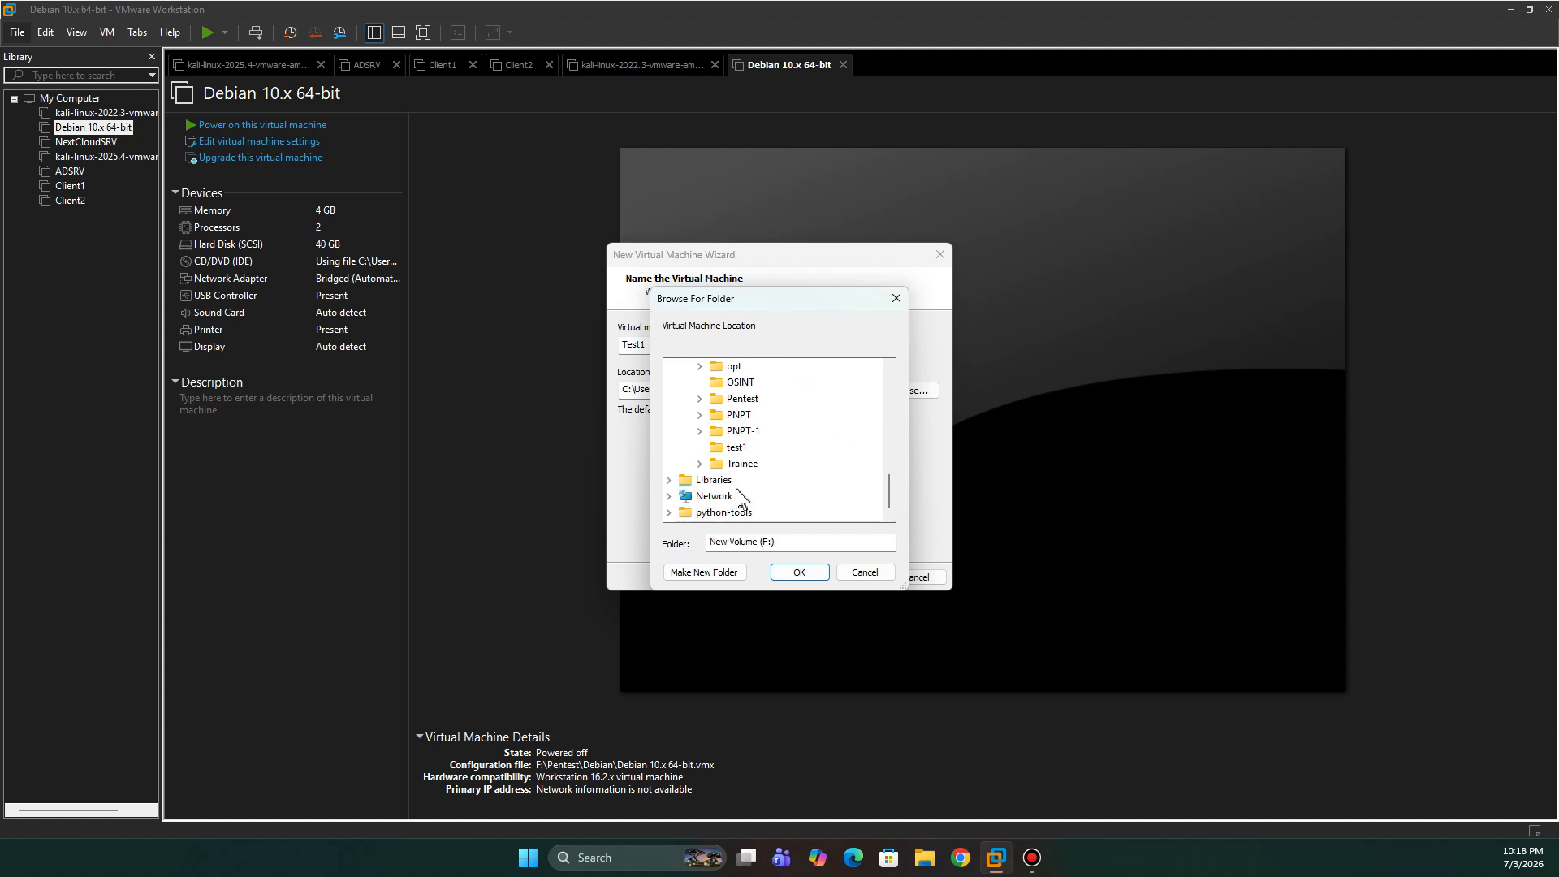
{"action": "left_click", "coordinate": [737, 448]}
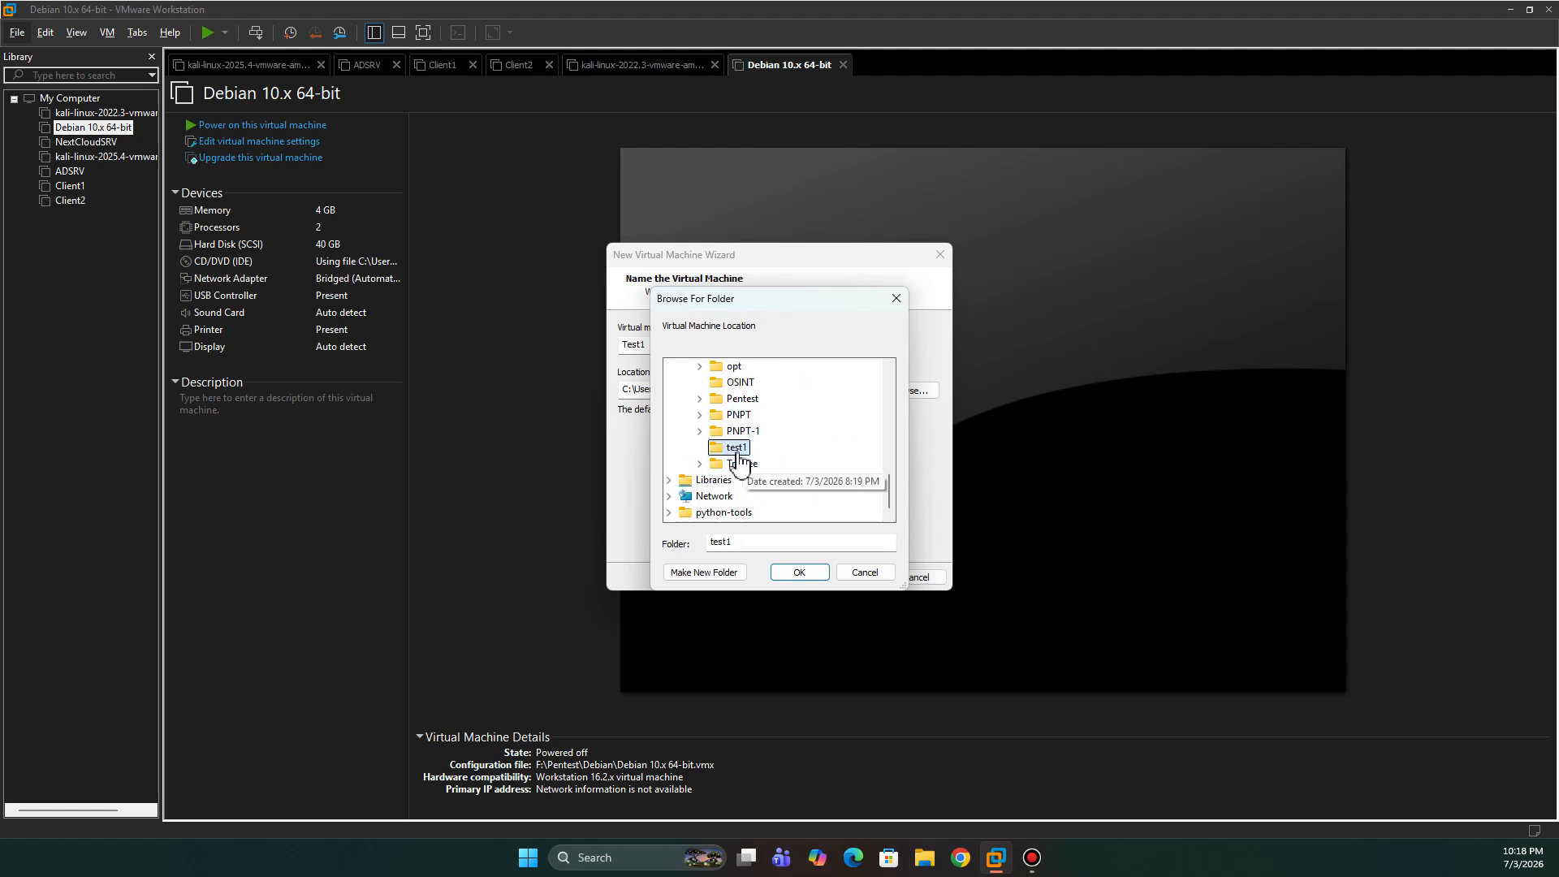
{"action": "left_click", "coordinate": [808, 578]}
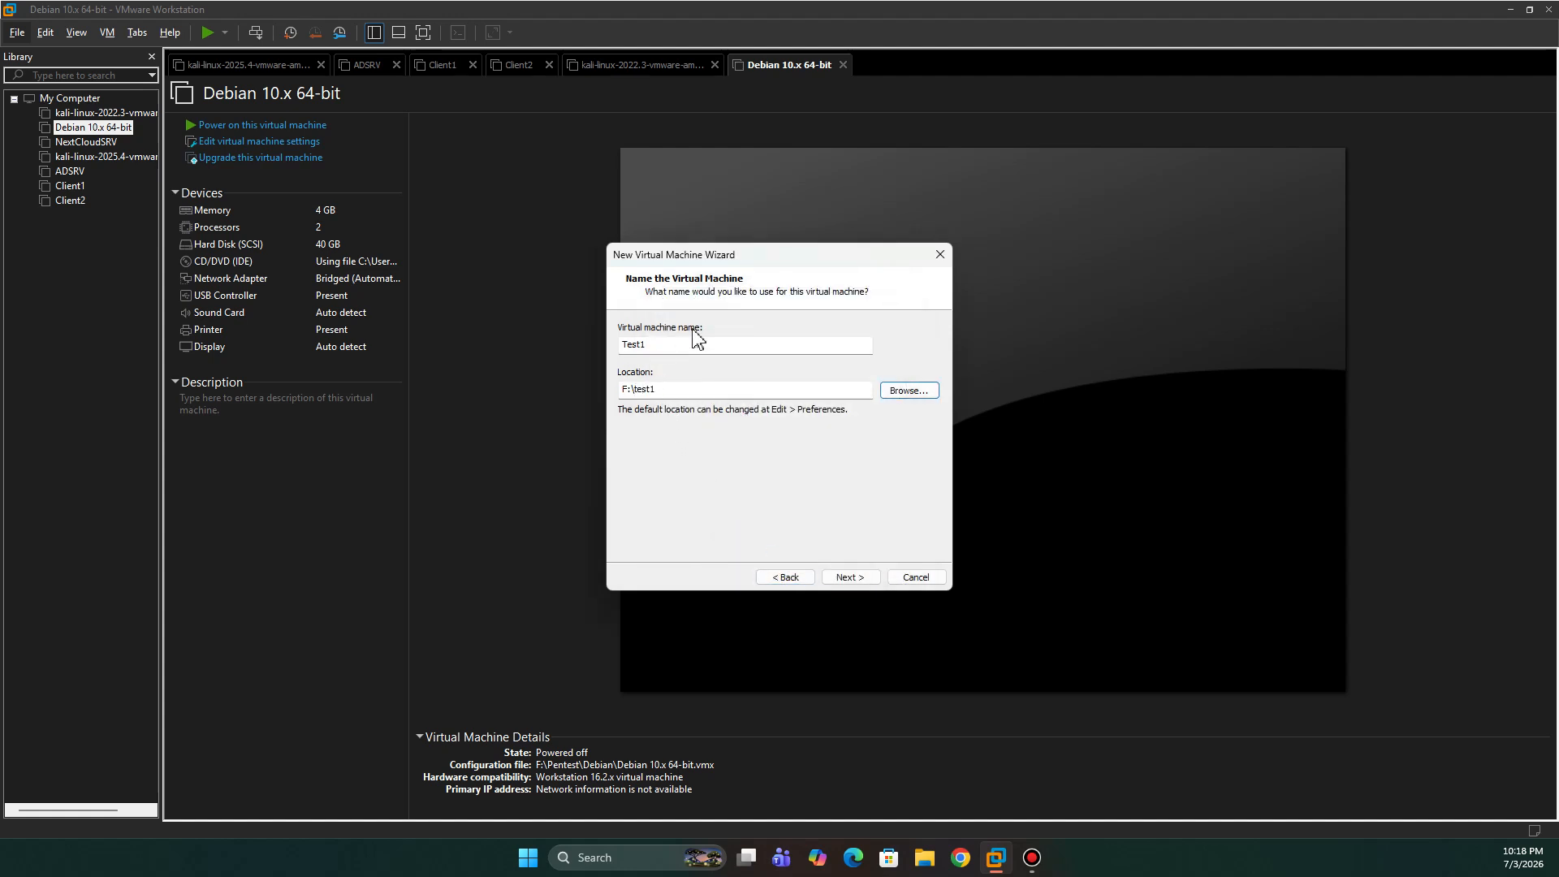
- Give Test1 an 80 GB maximum disk split into multiple files, then reach the summary
{"action": "left_click", "coordinate": [860, 581]}
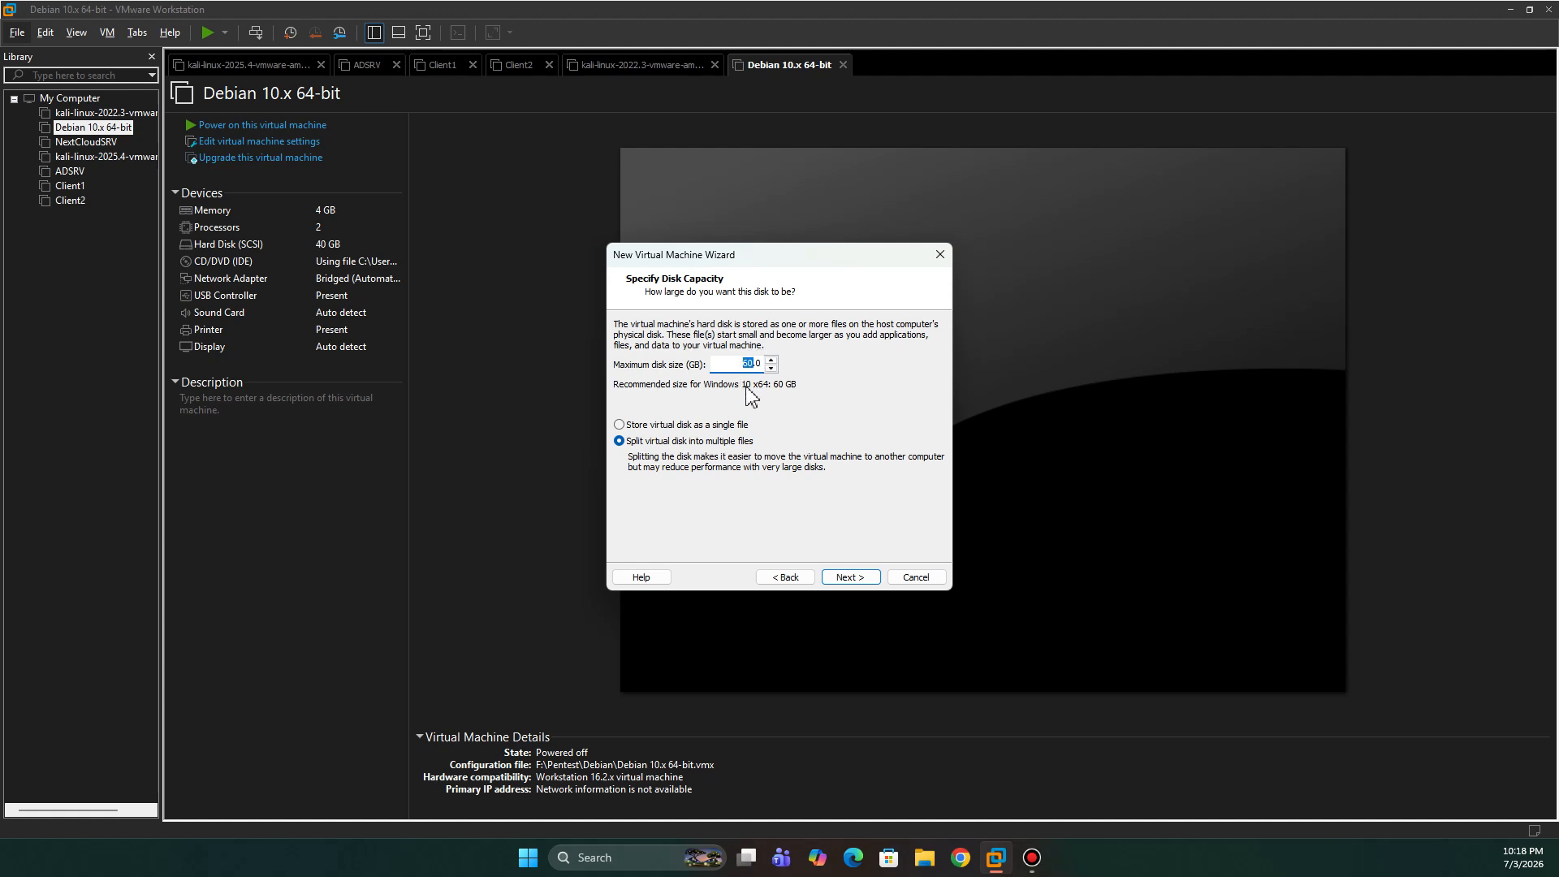
{"action": "left_click", "coordinate": [749, 364]}
{"action": "left_click", "coordinate": [852, 582]}
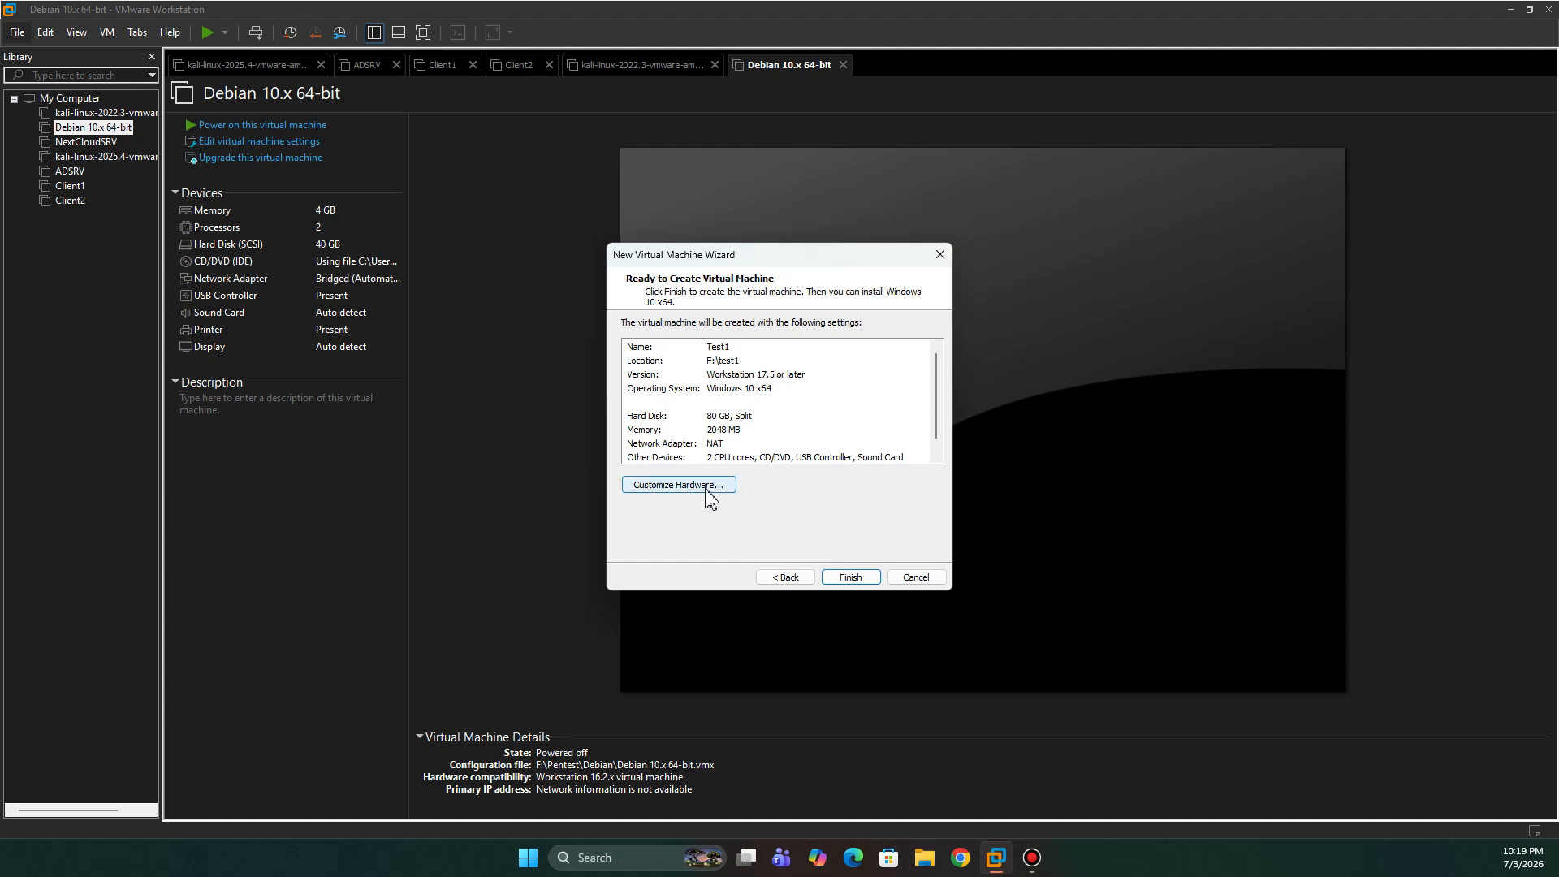
- Finish the wizard, creating Test1 at F:\test1\Test1.vmx with its 80 GB disk
{"action": "left_click", "coordinate": [849, 577]}
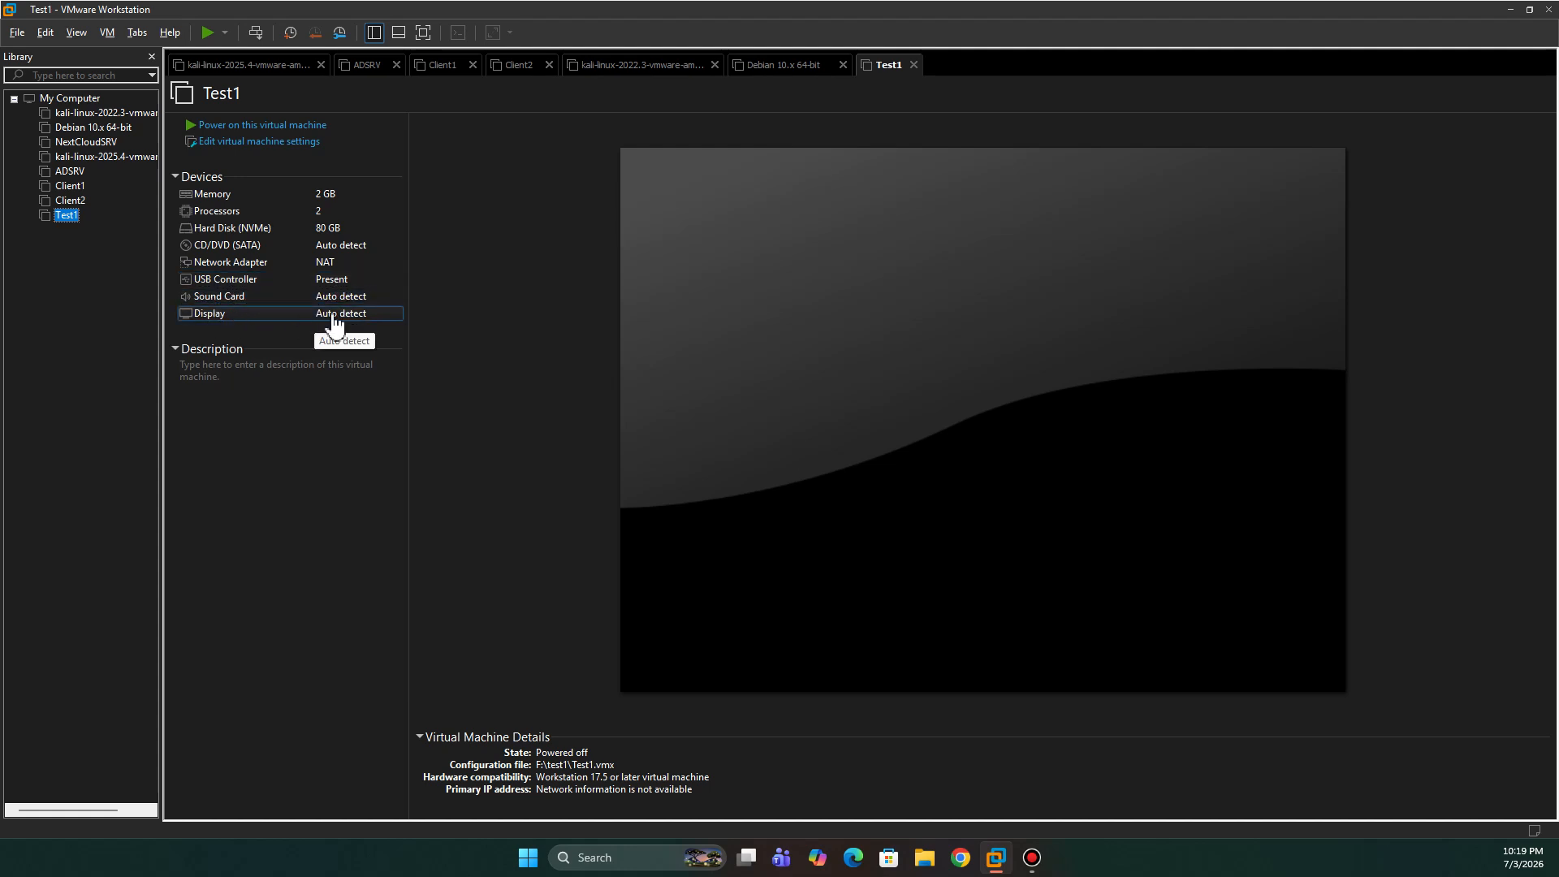
- In Test1's settings, raise memory to 4 GB and set 2 cores per processor
{"action": "left_click", "coordinate": [266, 143]}
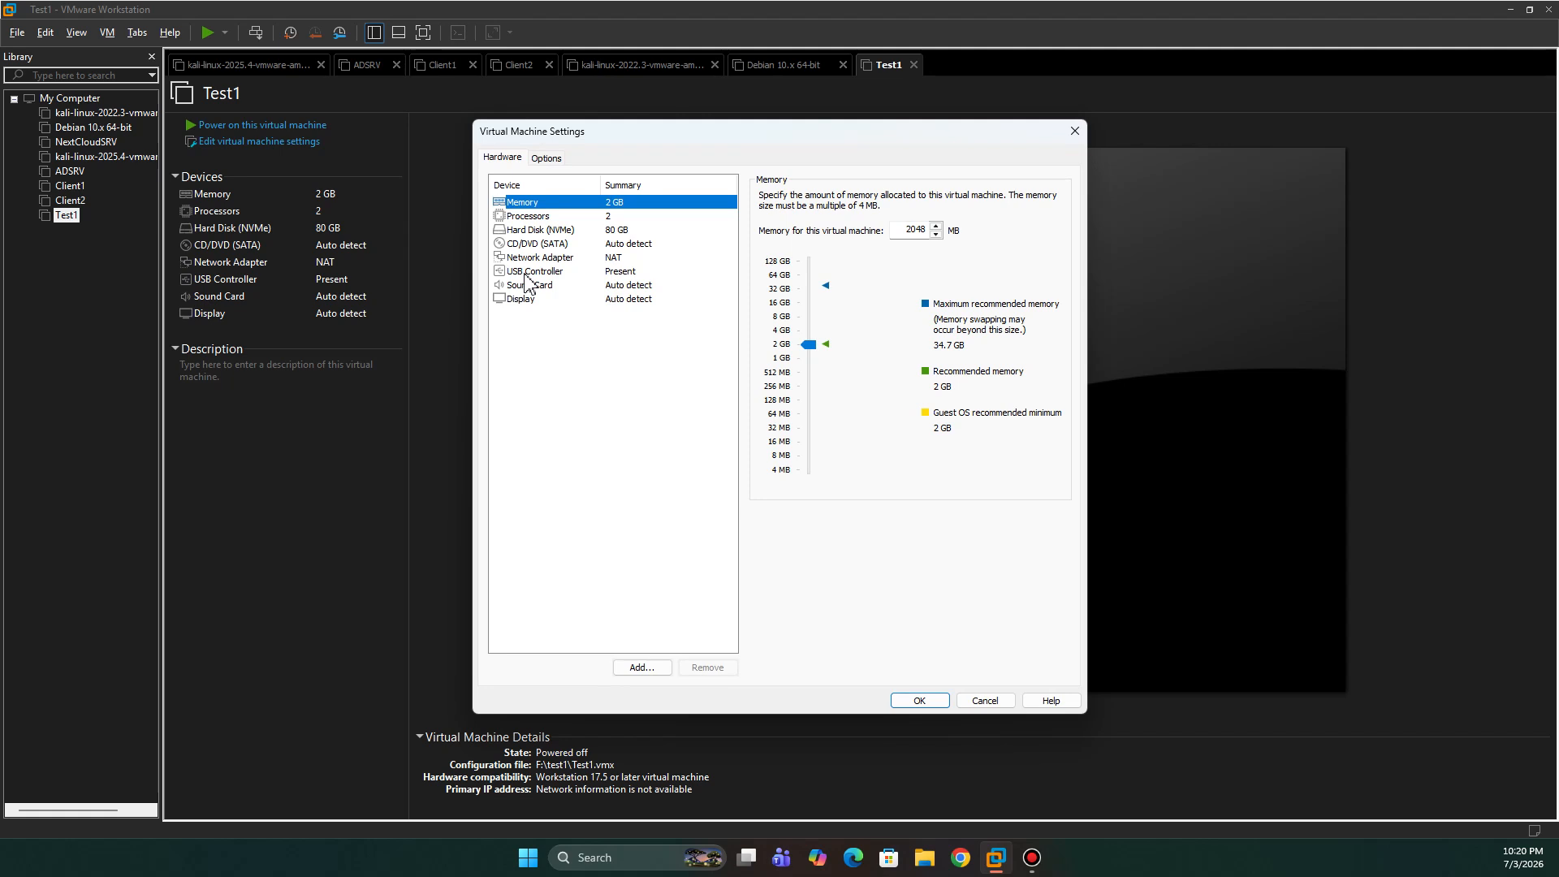
{"action": "left_click", "coordinate": [784, 331]}
{"action": "left_click", "coordinate": [597, 216]}
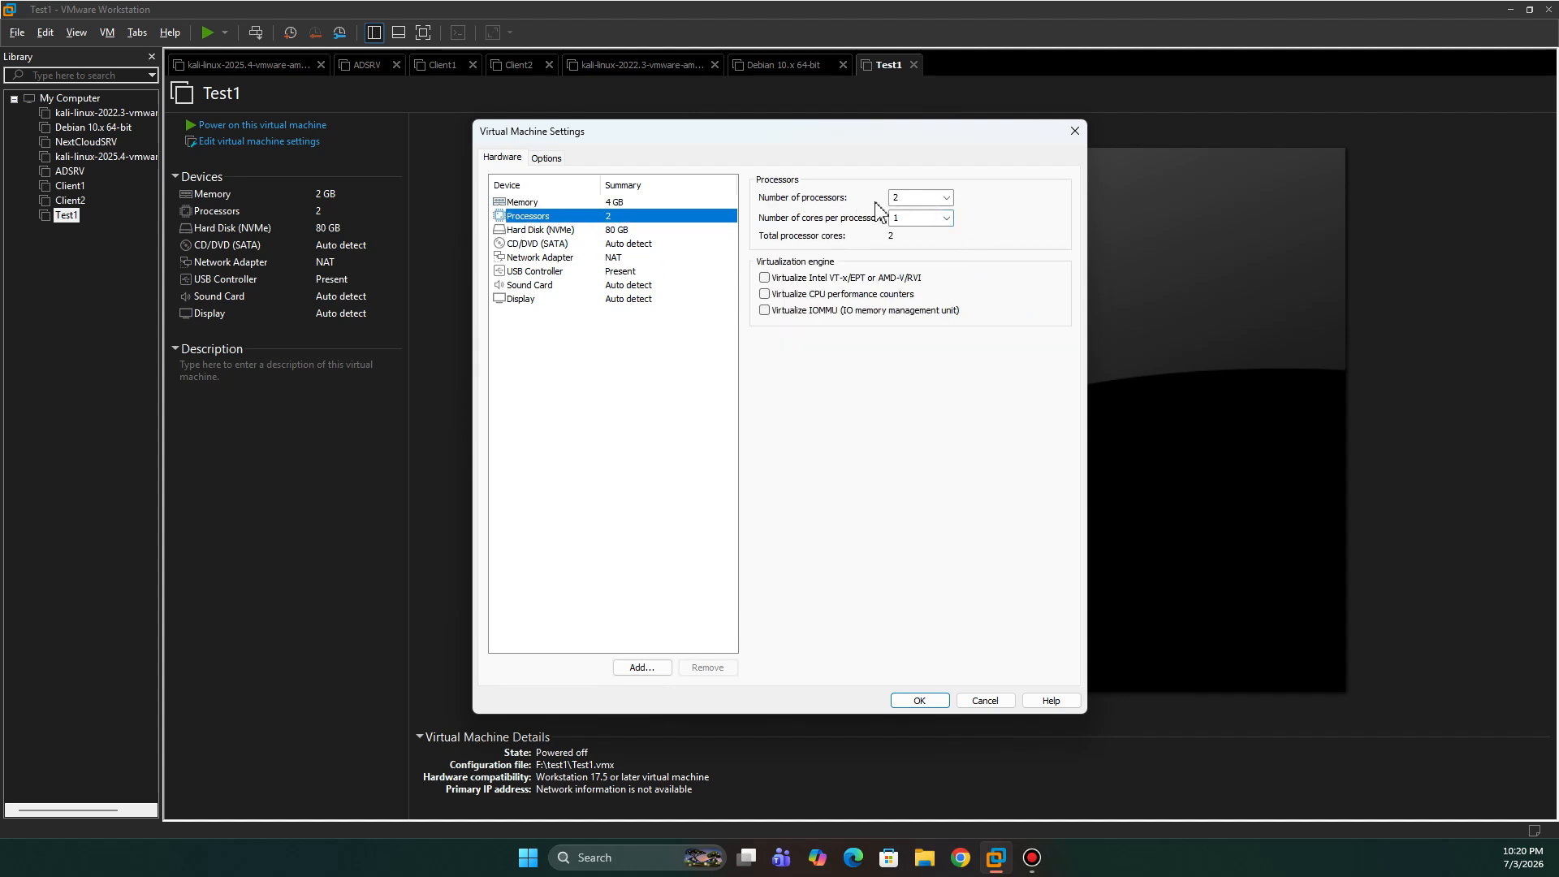
{"action": "left_click", "coordinate": [895, 218]}
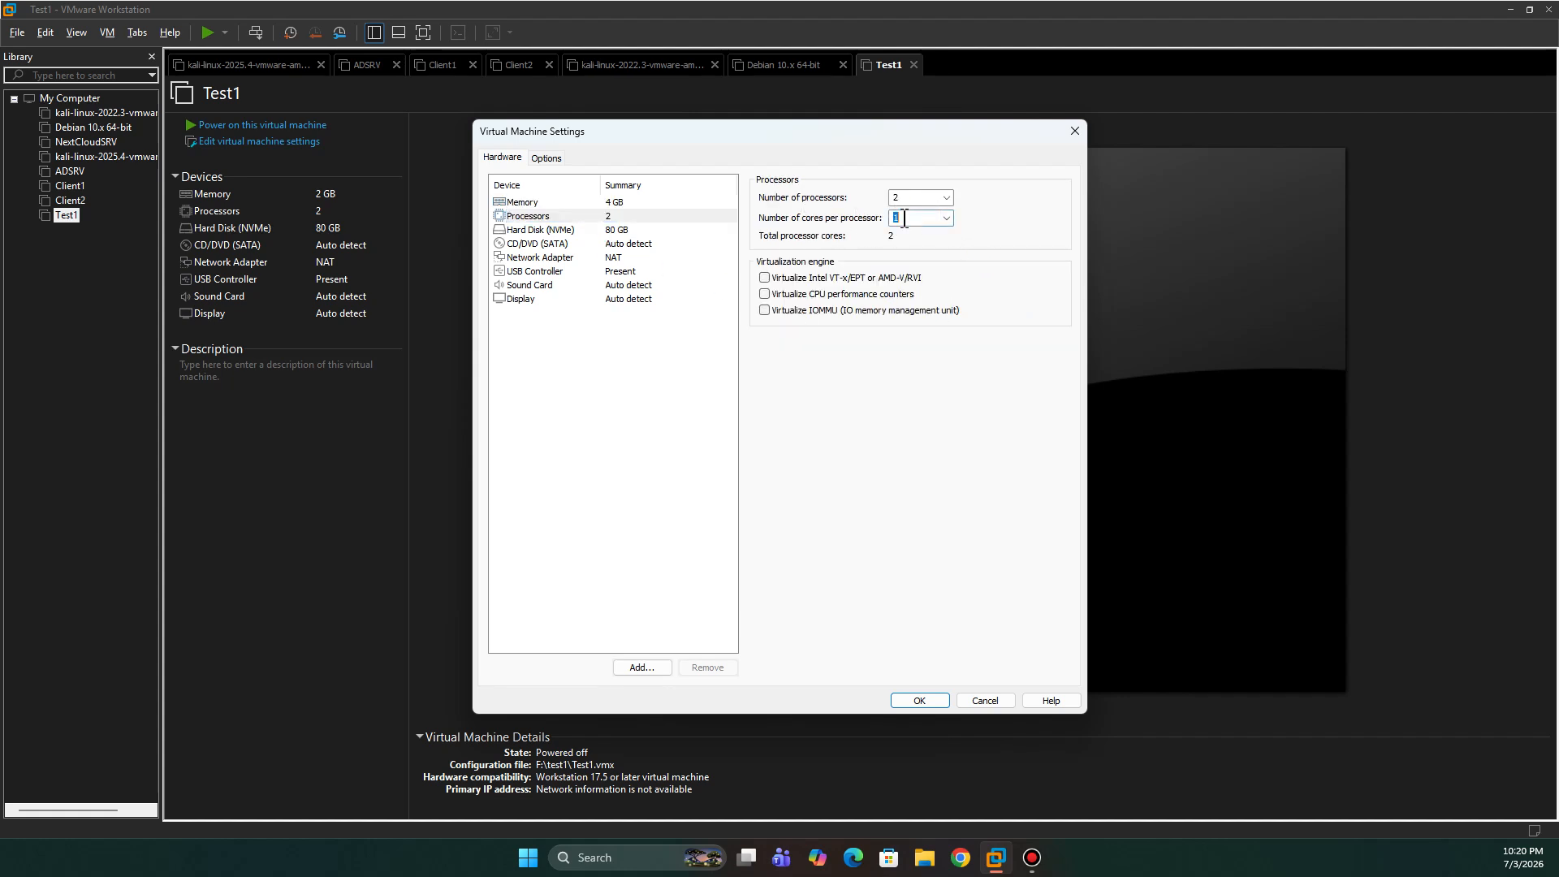
{"action": "left_click", "coordinate": [946, 217]}
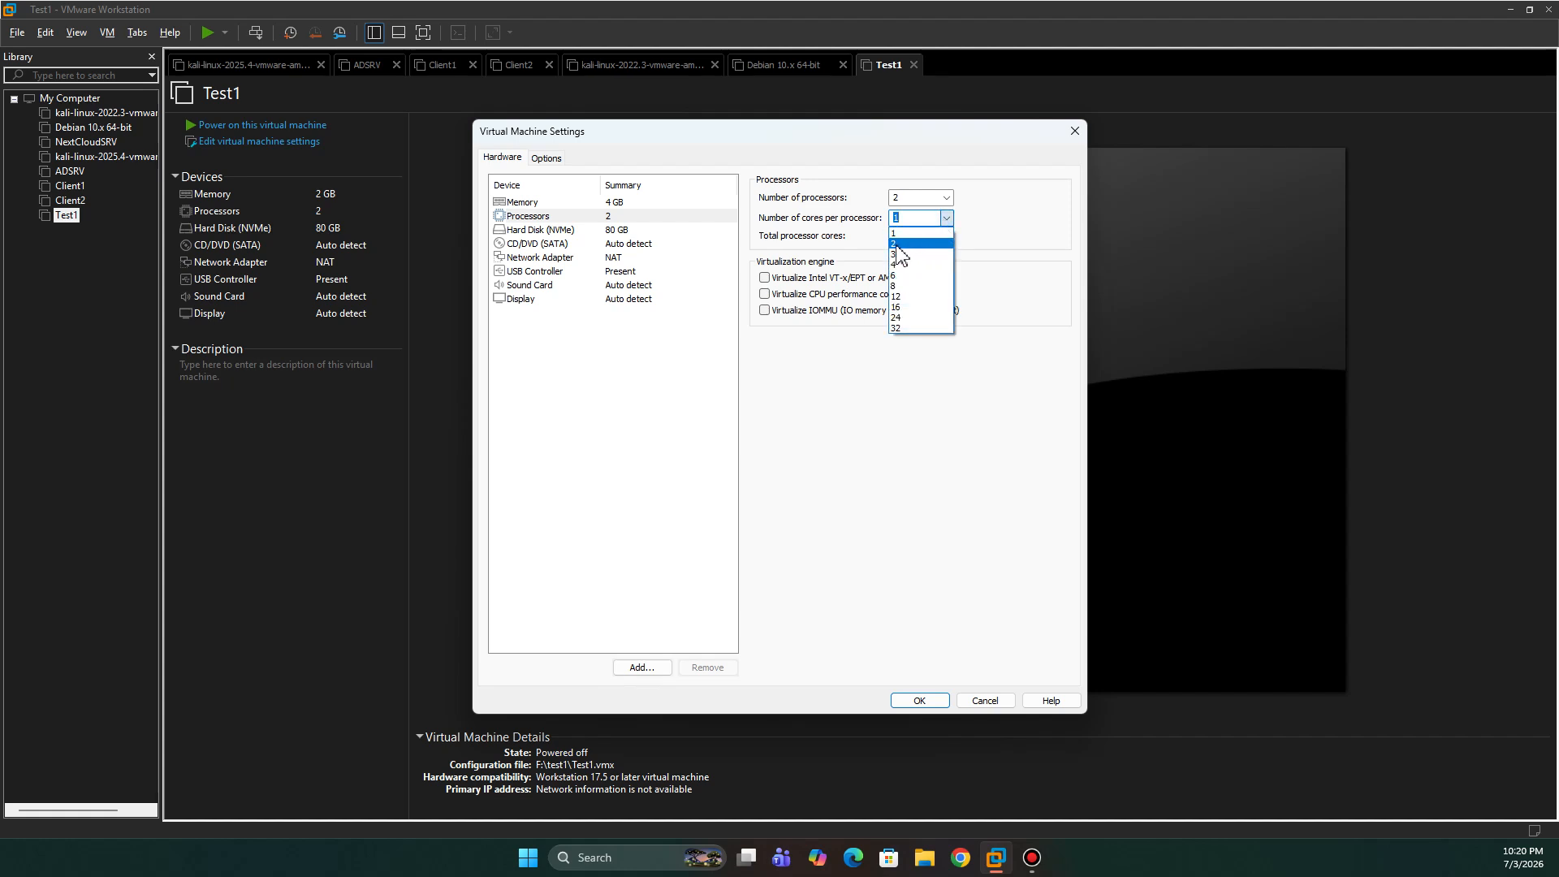
{"action": "left_click", "coordinate": [901, 245]}
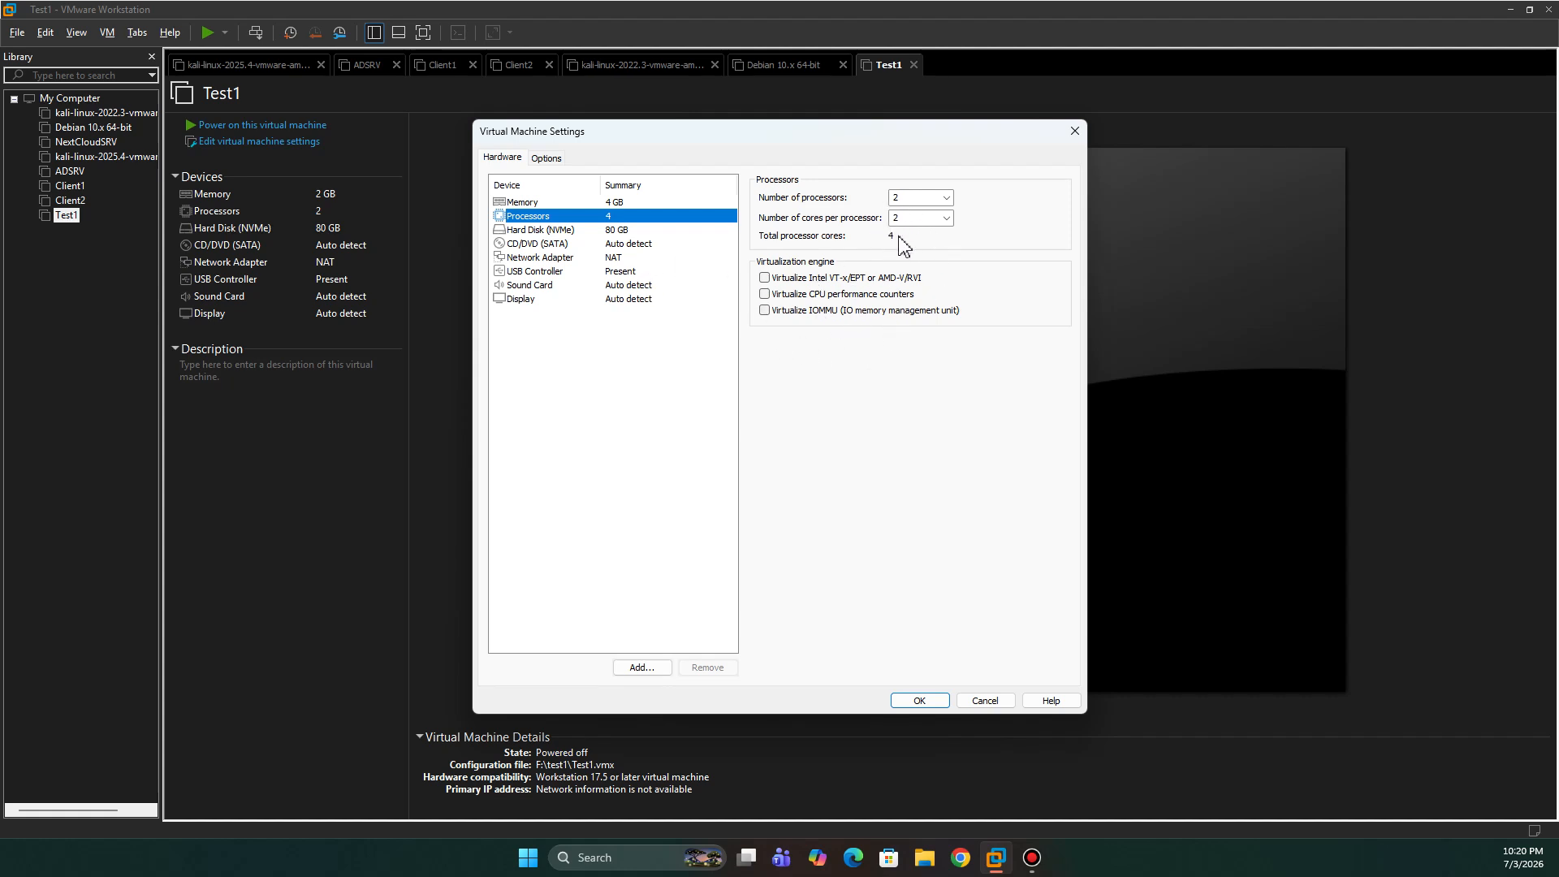
- Increase Test1's memory to 8 GB and confirm the 4-core processor setup
{"action": "left_click", "coordinate": [560, 203]}
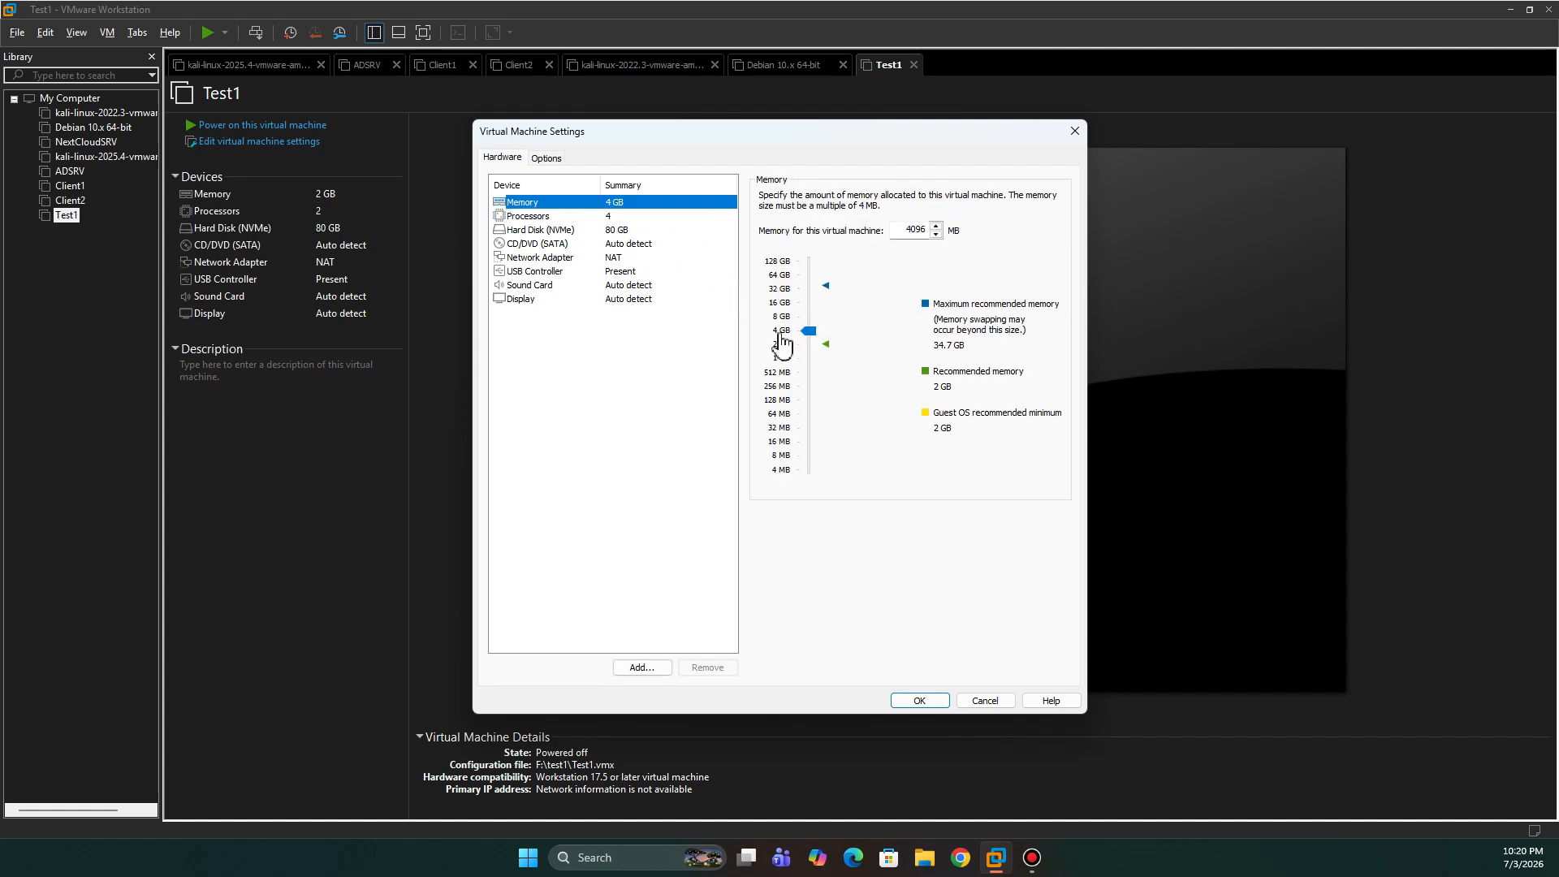
{"action": "left_click", "coordinate": [787, 319]}
{"action": "left_click", "coordinate": [583, 216]}
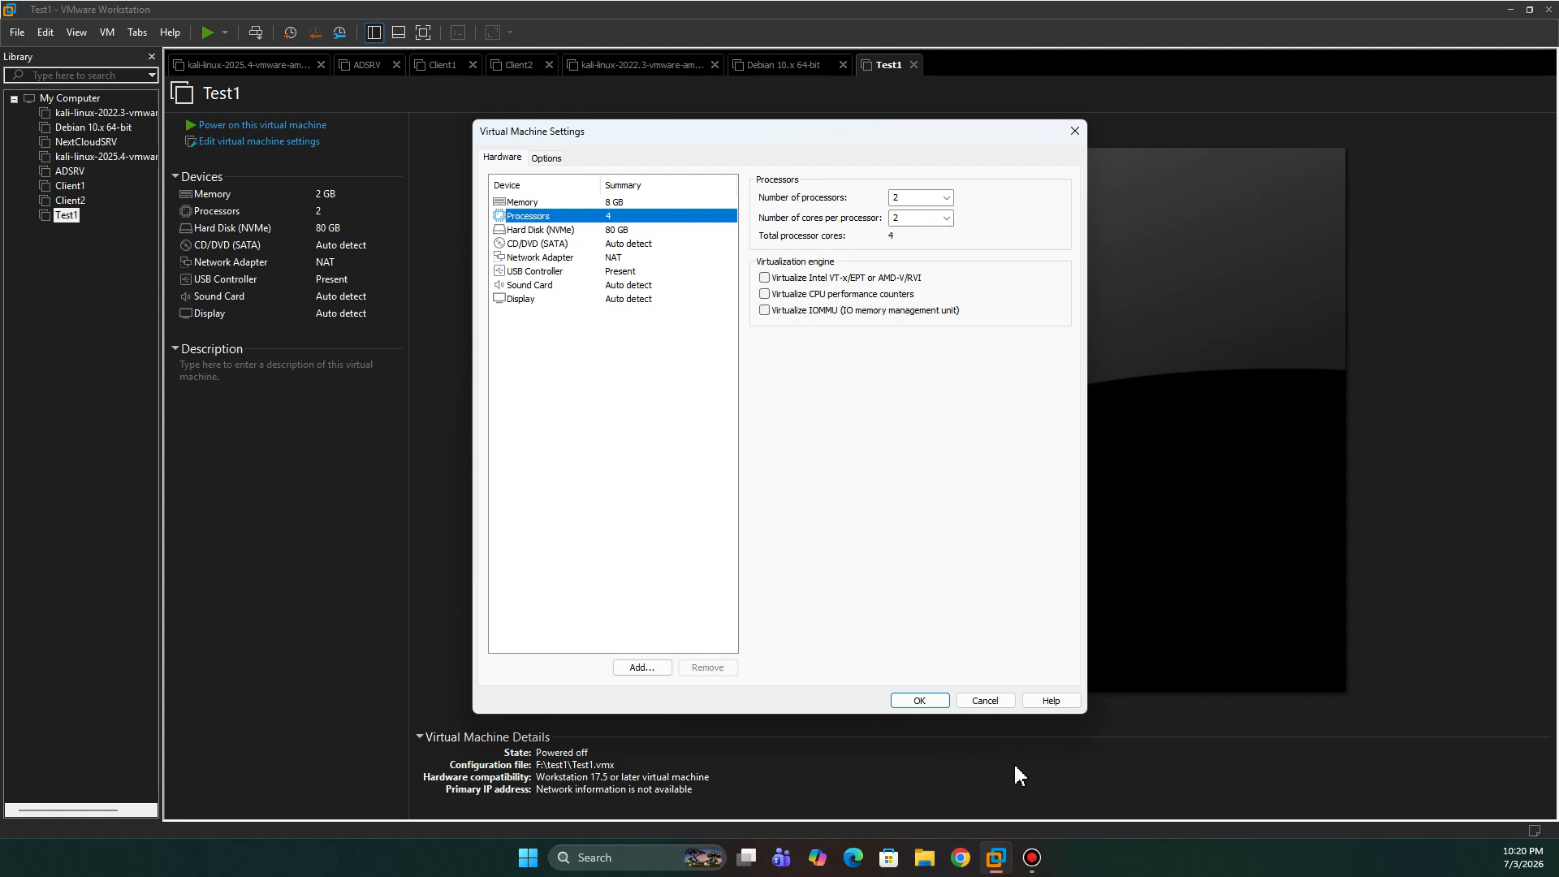
{"action": "left_click", "coordinate": [517, 245]}
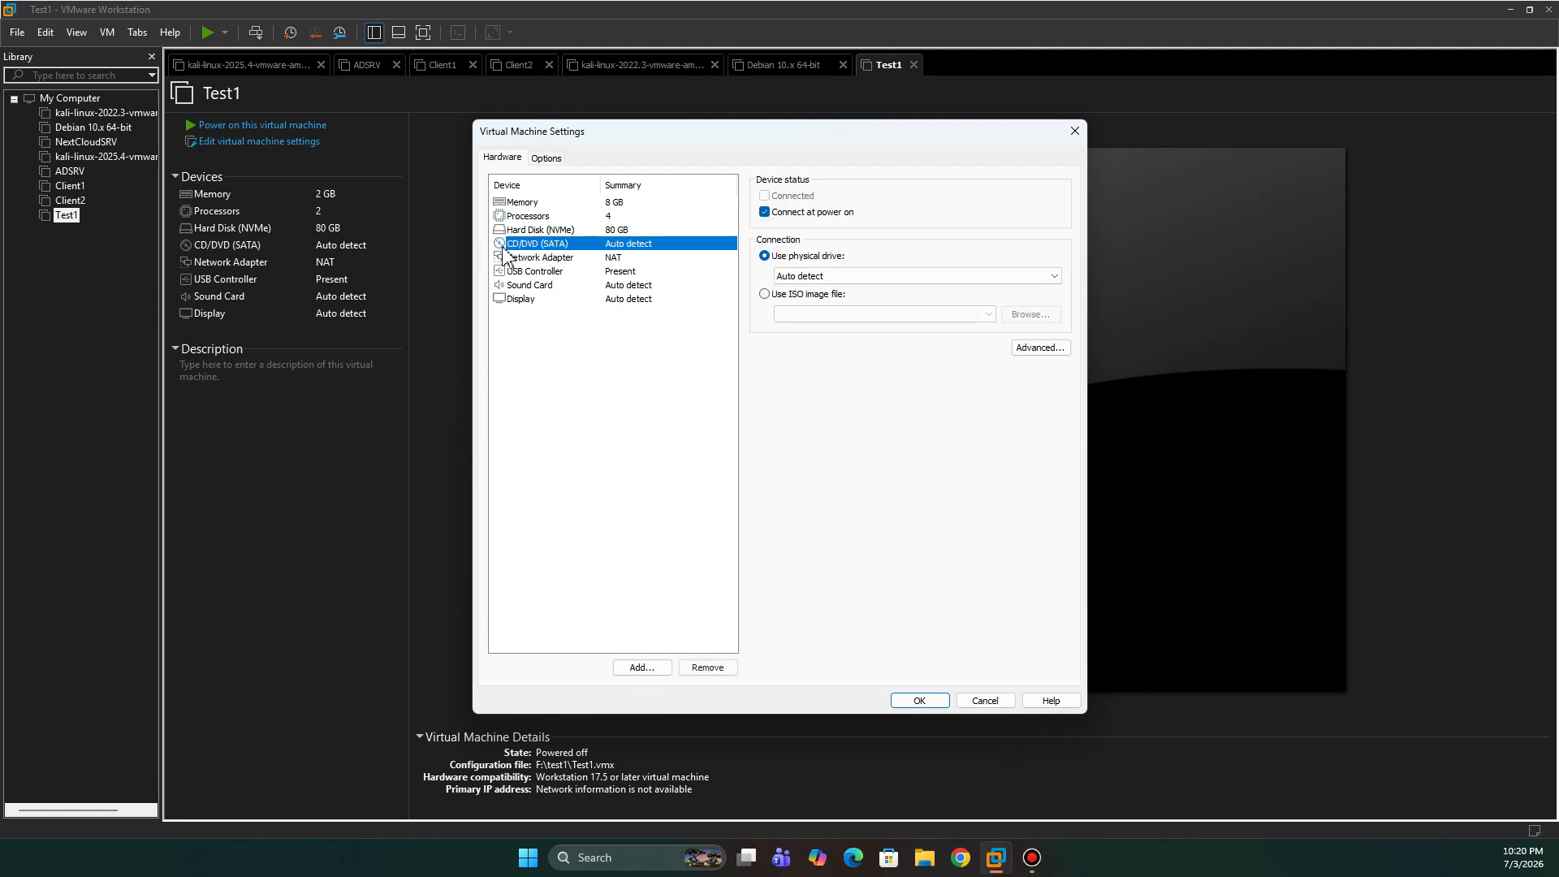
- Point Test1's CD/DVD (SATA) drive at the Win10_22H2_English_x64v1.iso image from the recent paths list
{"action": "left_click", "coordinate": [781, 296]}
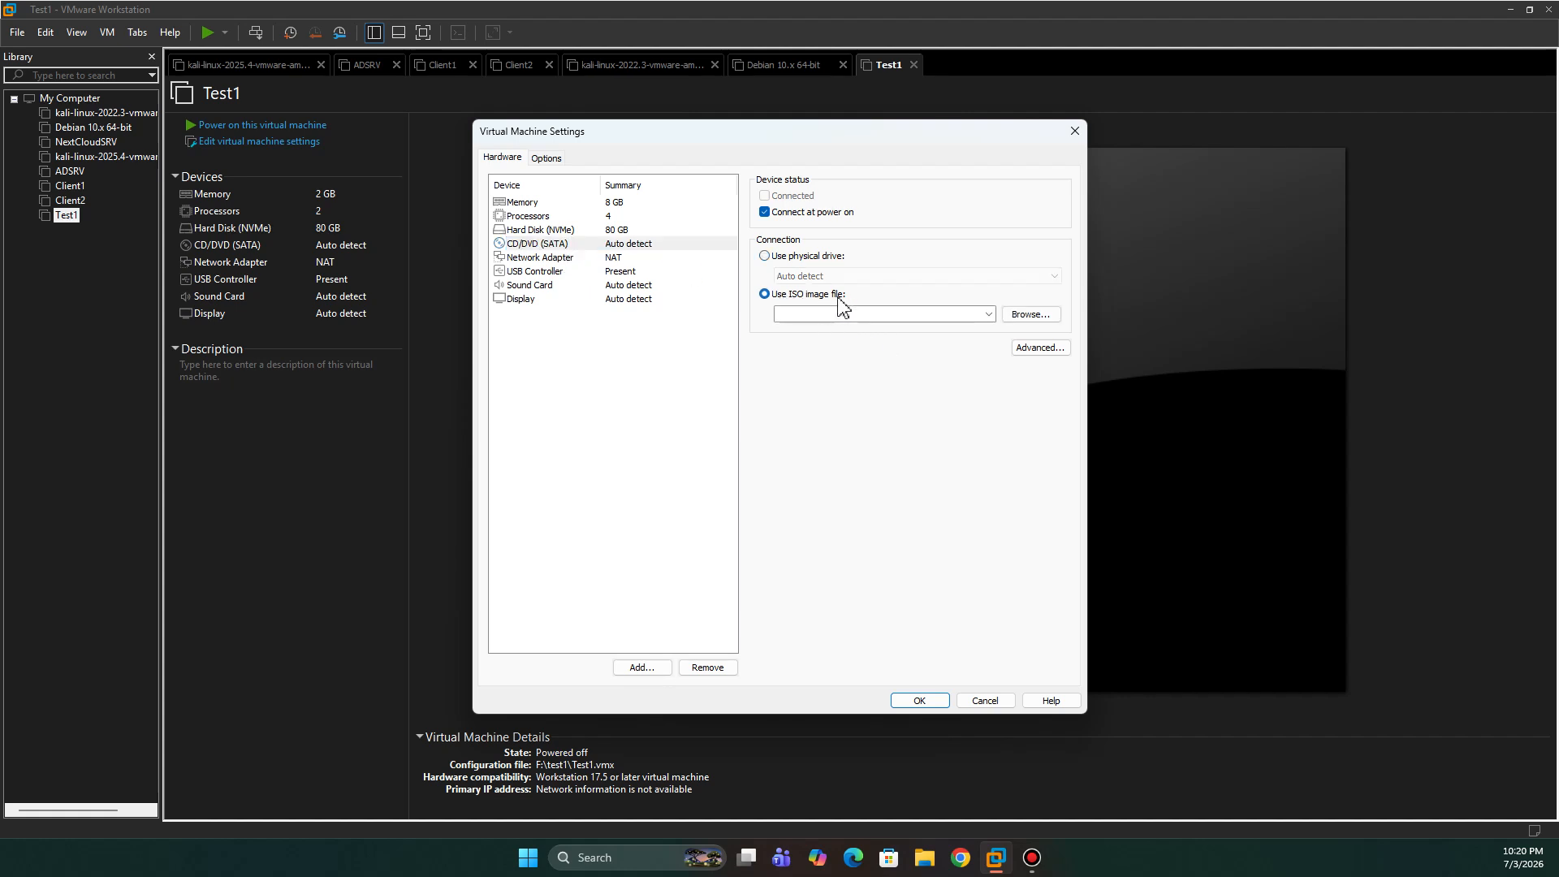
{"action": "left_click", "coordinate": [1020, 318]}
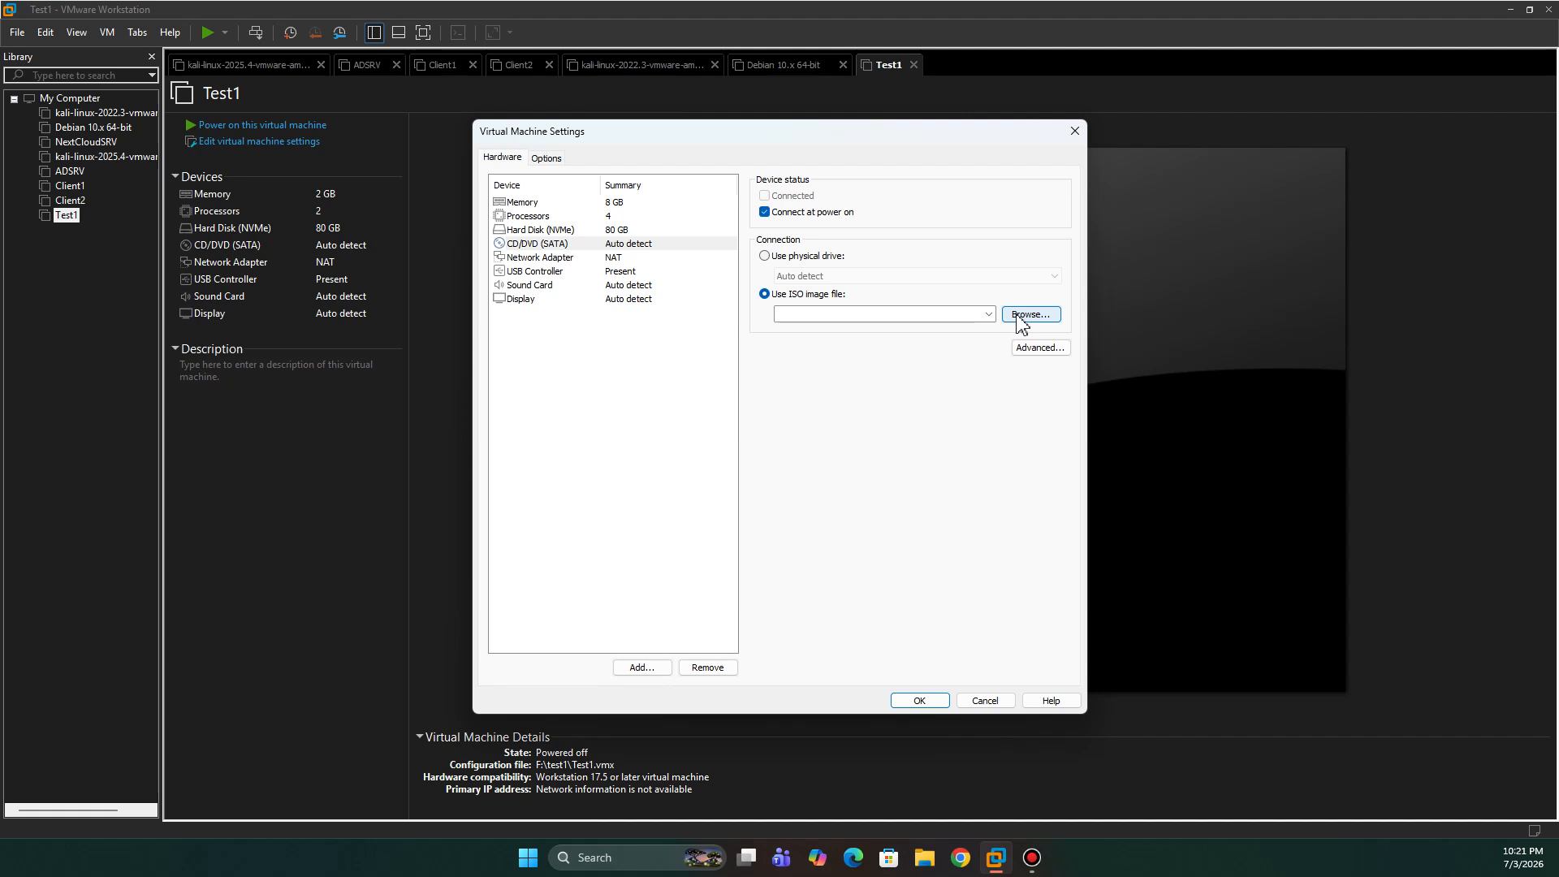
{"action": "left_click", "coordinate": [989, 314]}
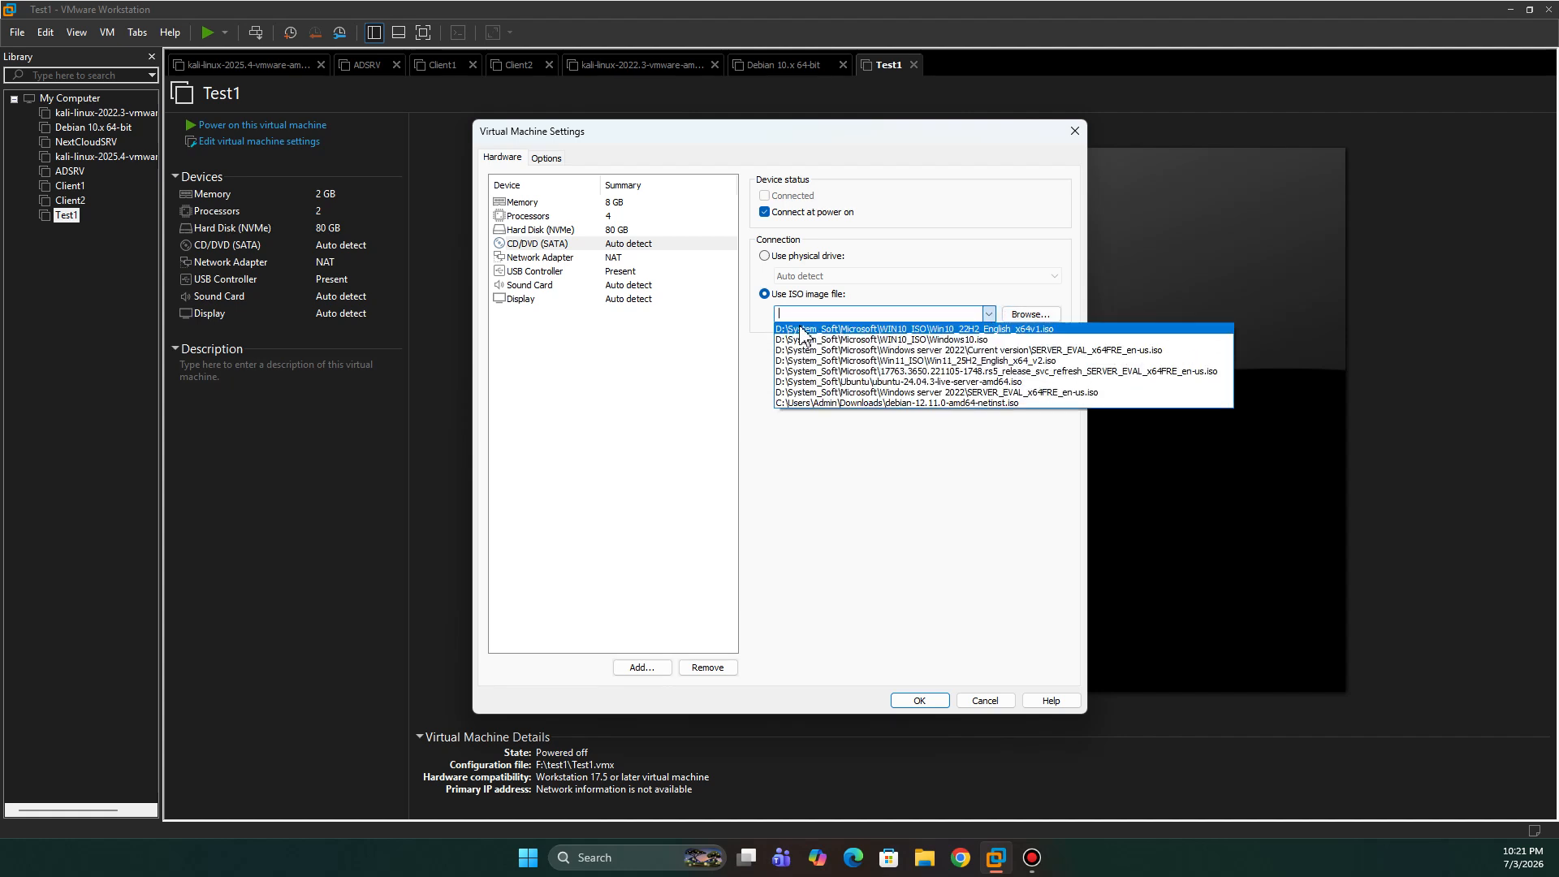
{"action": "left_click", "coordinate": [1012, 329]}
{"action": "left_click", "coordinate": [1029, 318]}
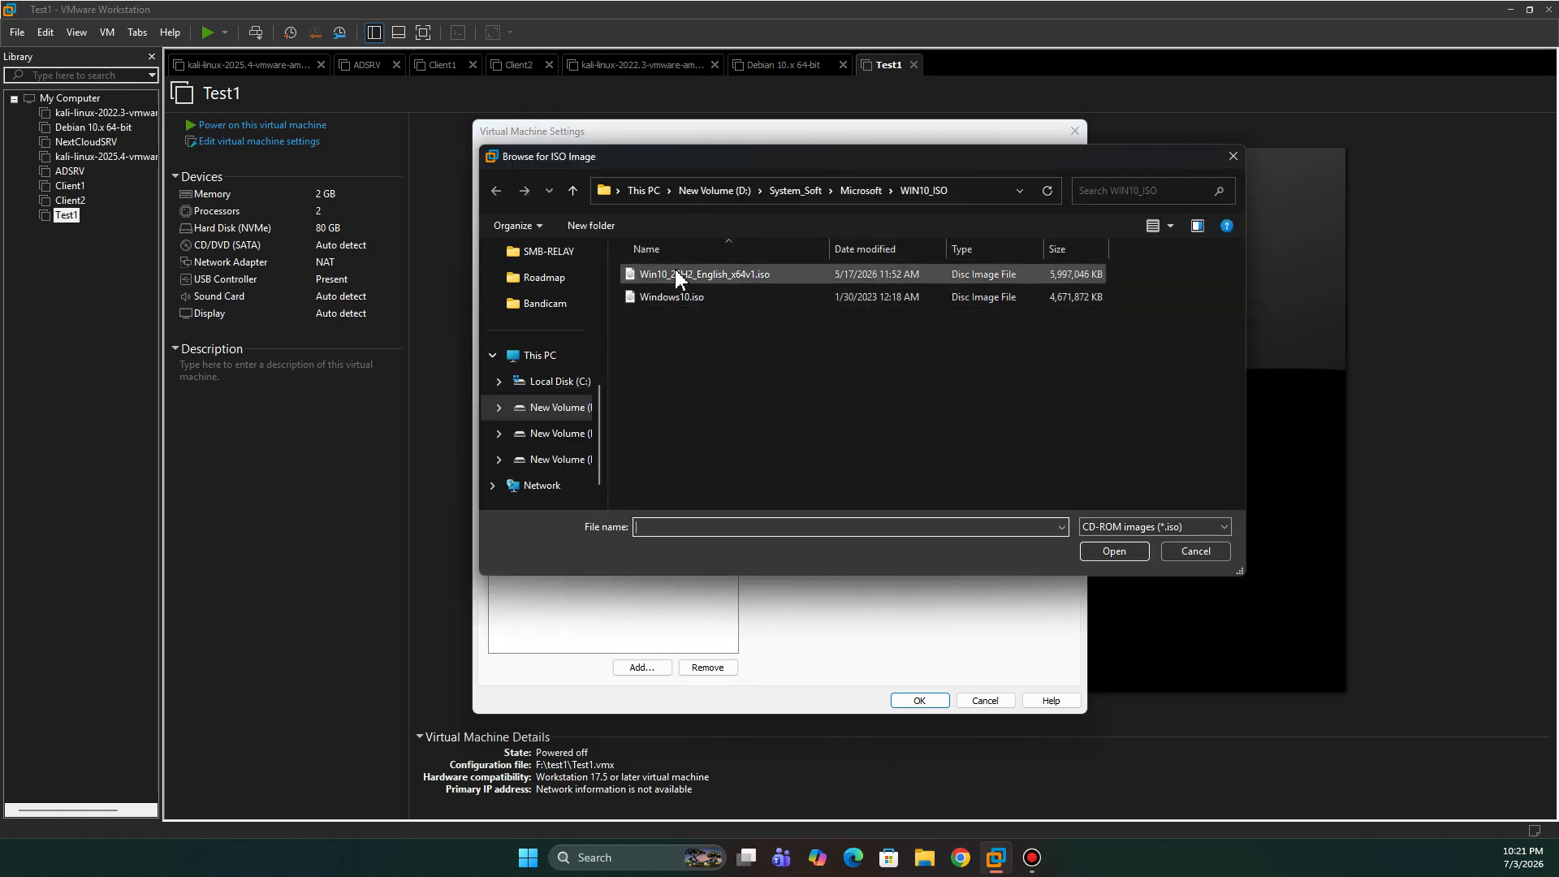
{"action": "left_click", "coordinate": [1233, 156]}
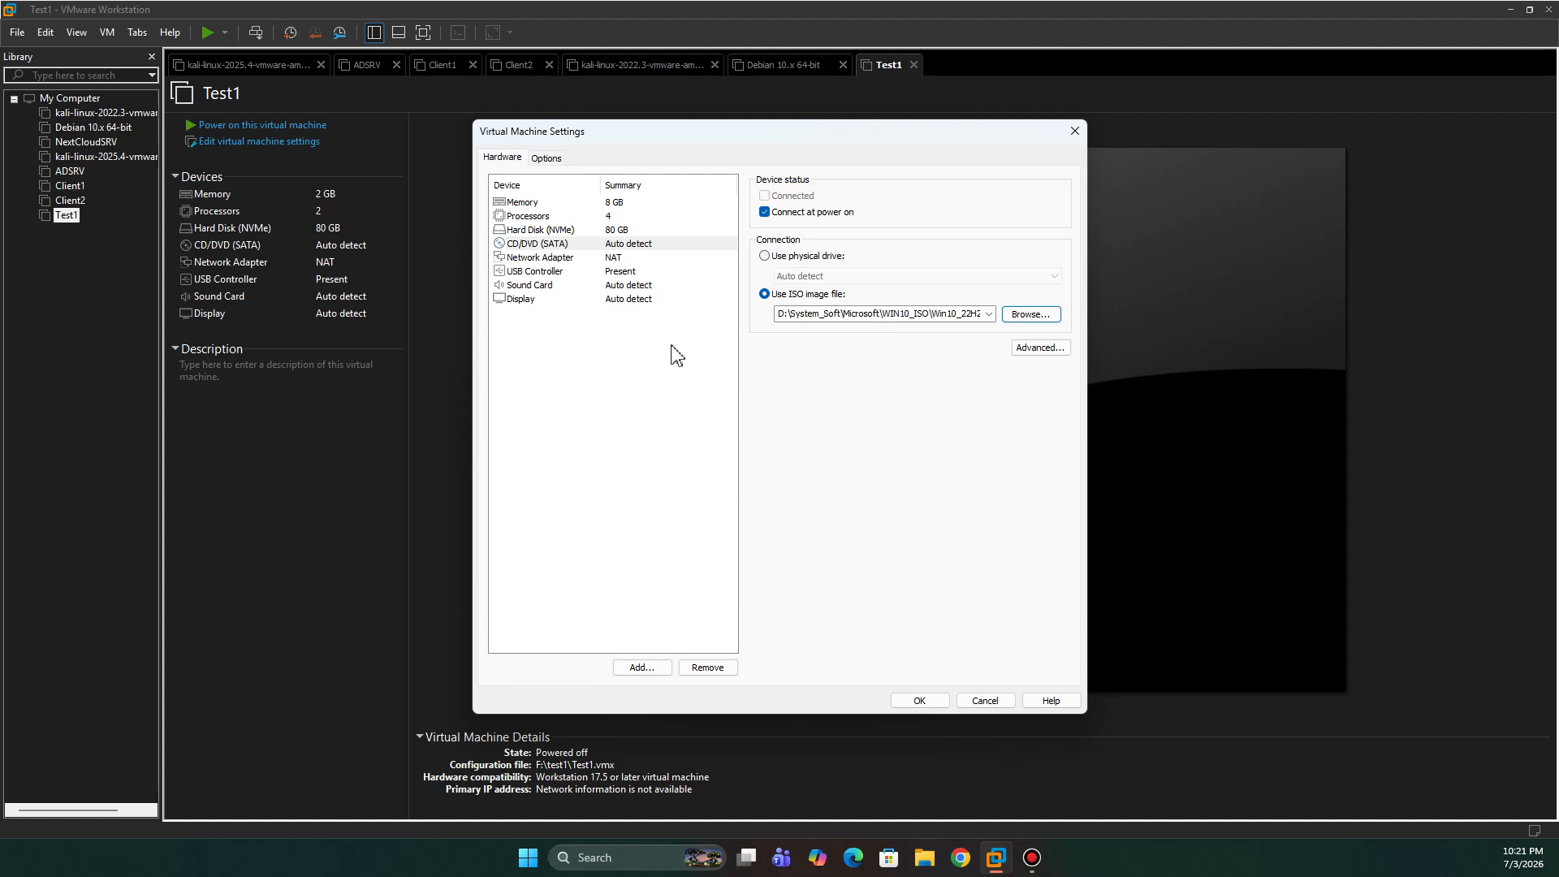
- Show Test1's NAT network adapter settings and move the Network Connections window to the top centre
{"action": "left_click", "coordinate": [611, 258]}
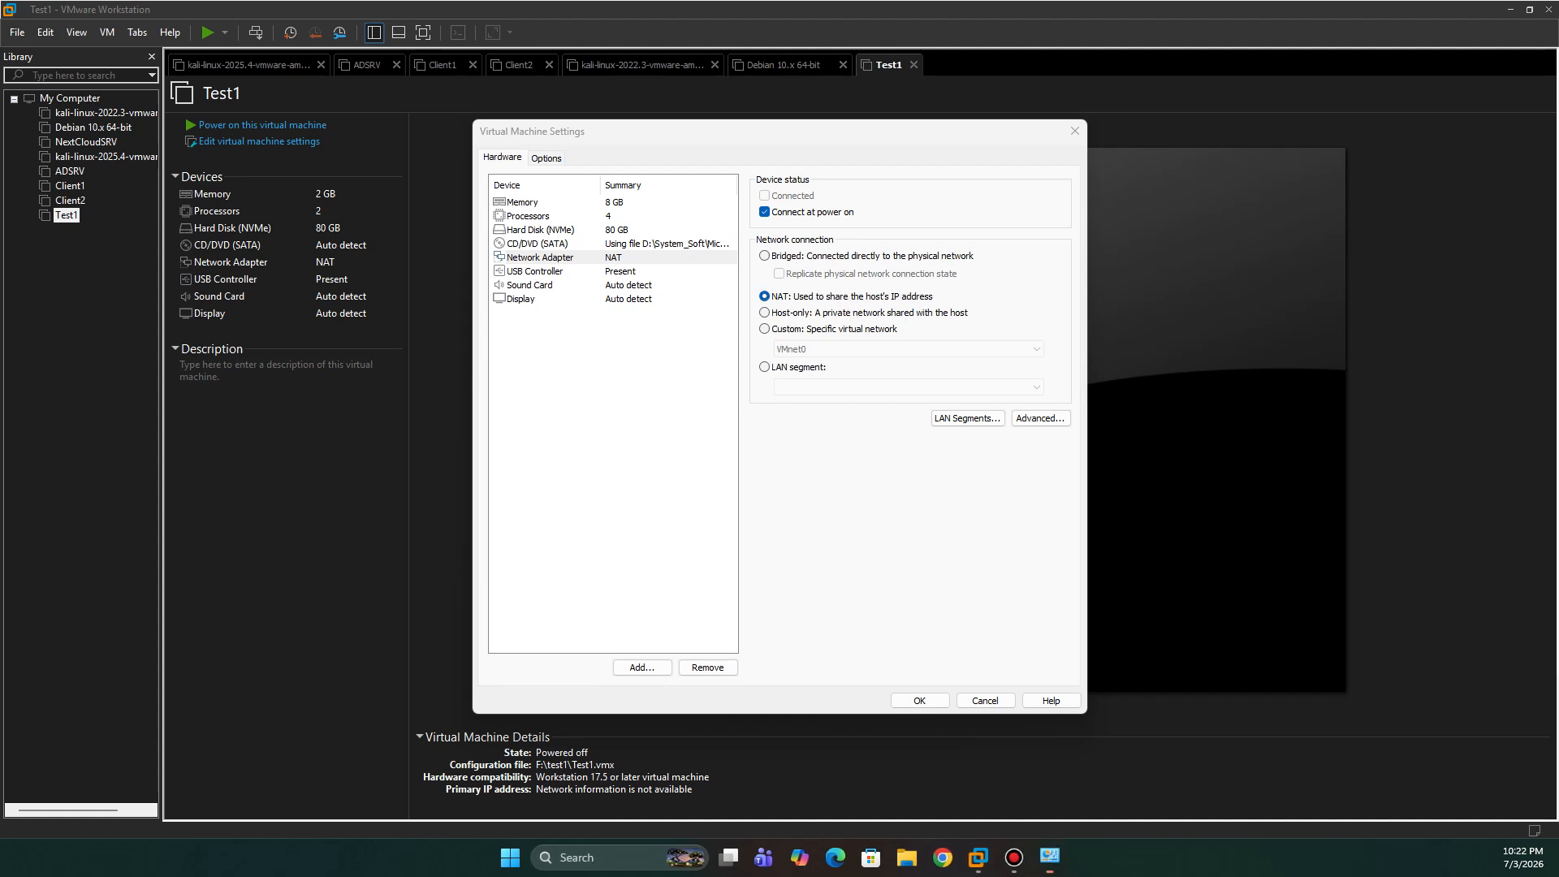
{"action": "left_click_drag", "start_coordinate": [1017, 211], "coordinate": [612, 89]}
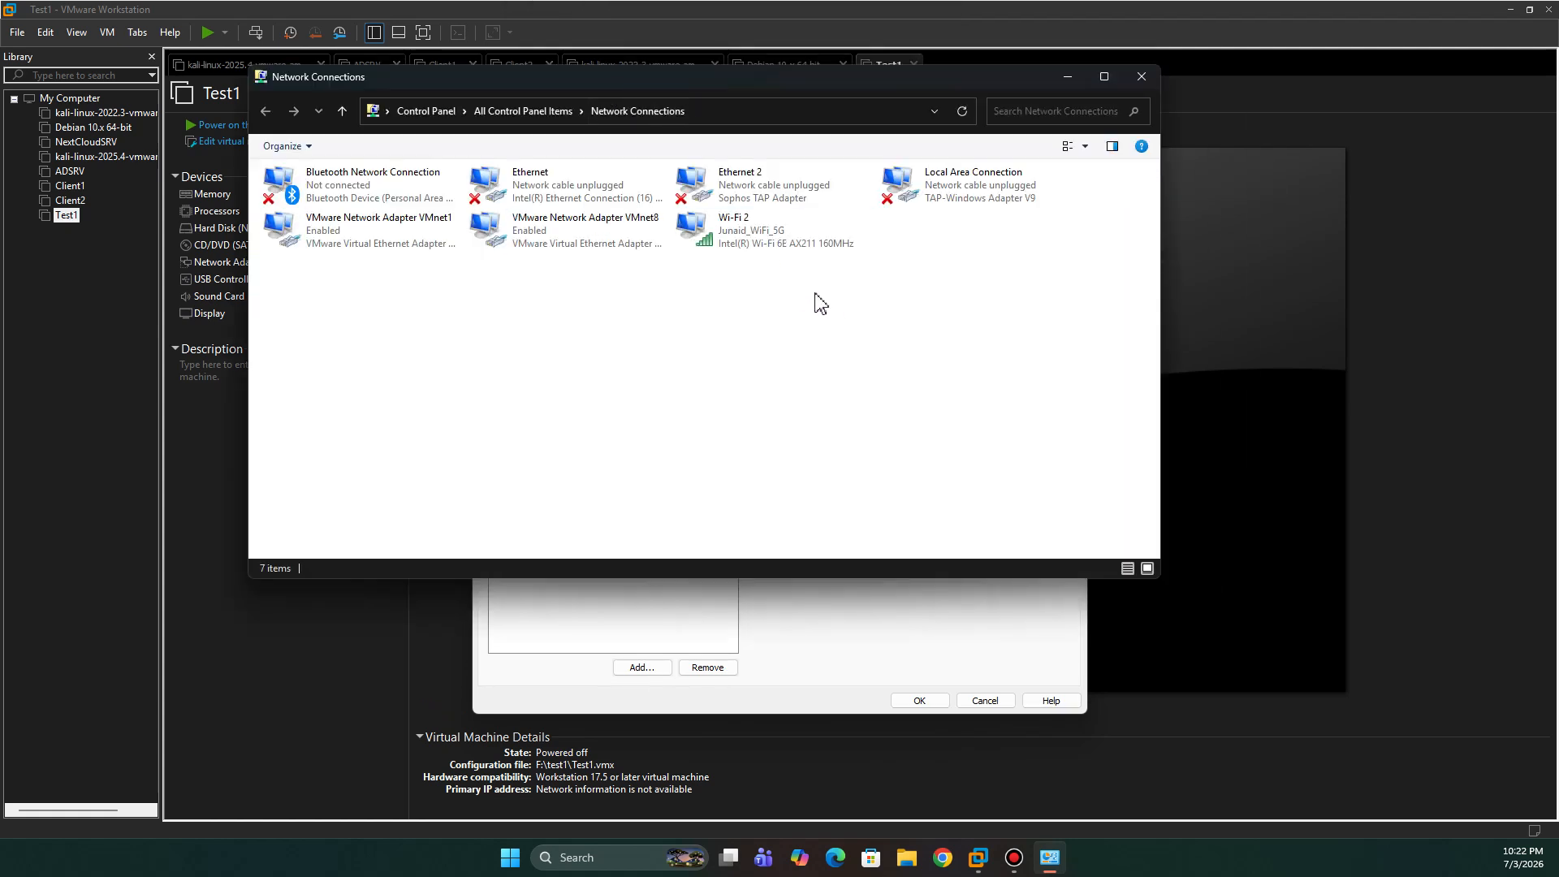
{"action": "left_click", "coordinate": [341, 197]}
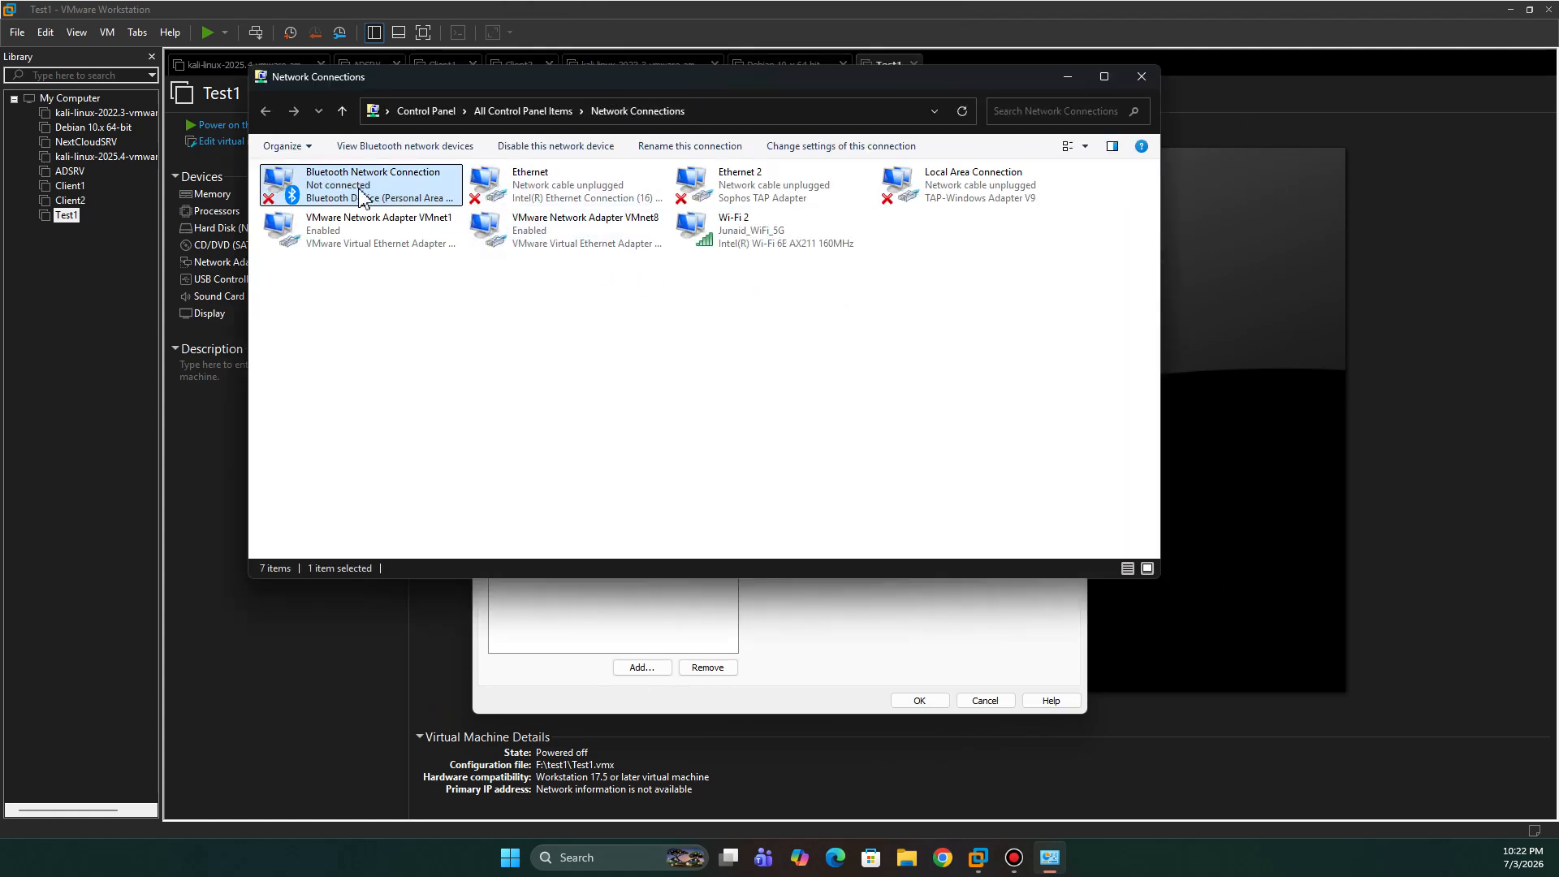
{"action": "left_click", "coordinate": [557, 200]}
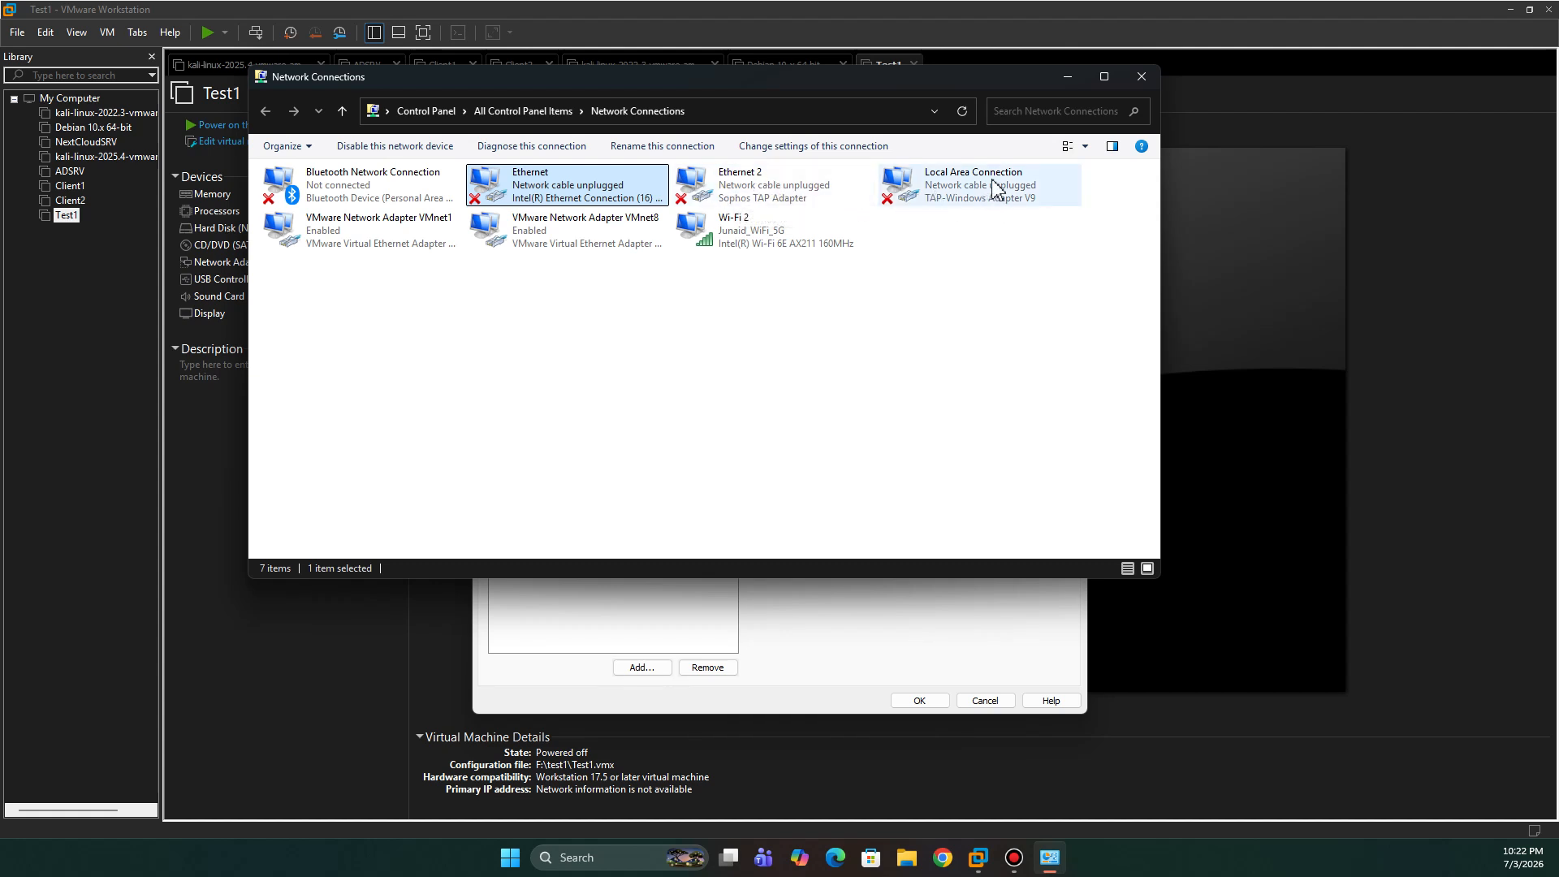
{"action": "left_click", "coordinate": [999, 207]}
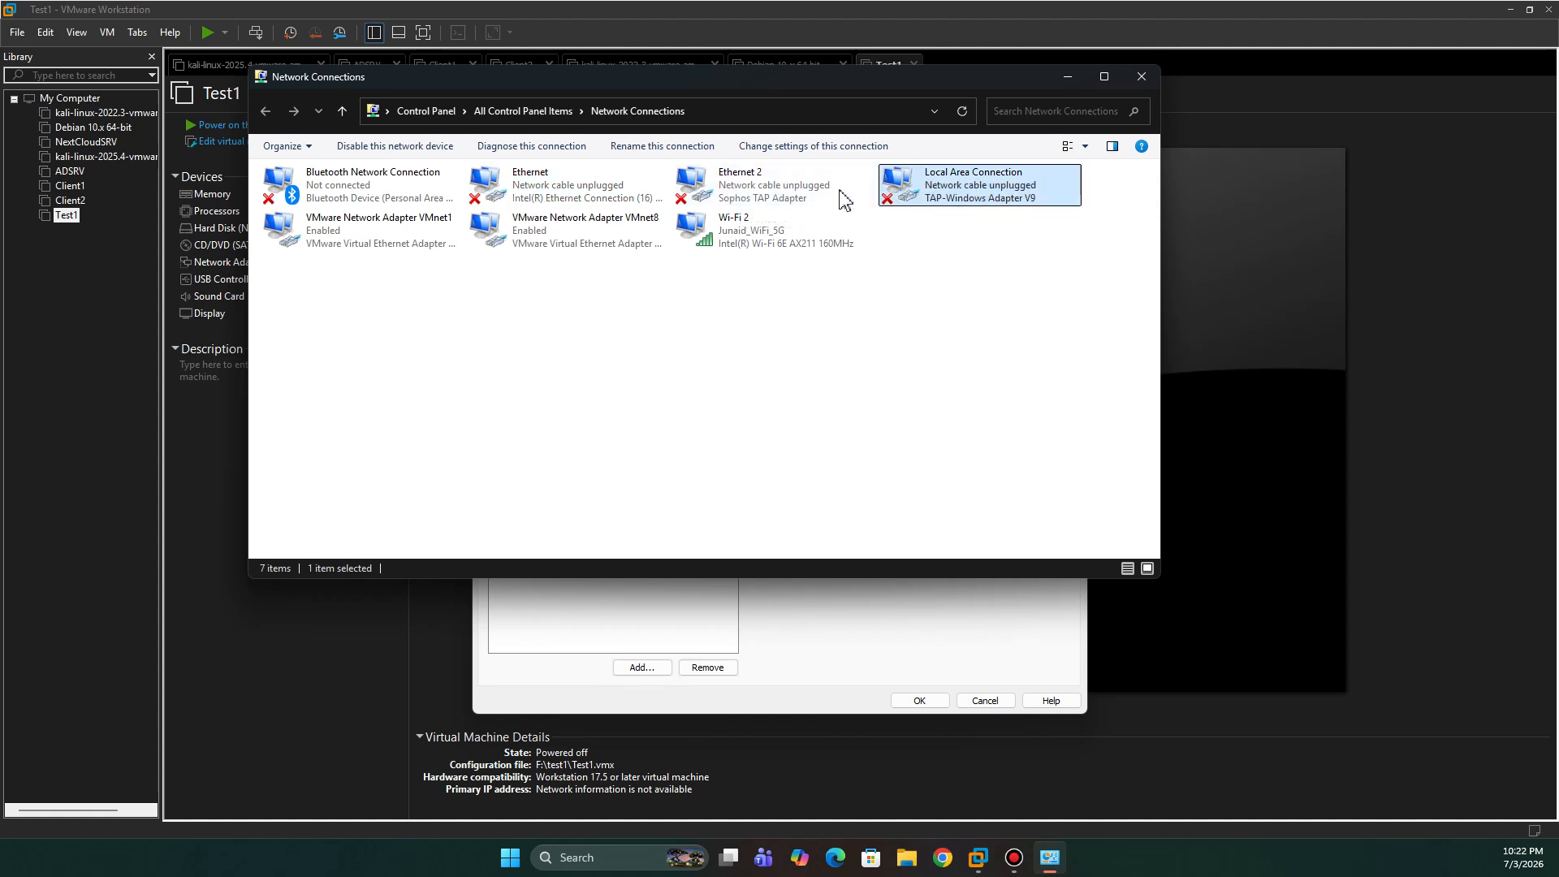
{"action": "left_click", "coordinate": [811, 197]}
{"action": "left_click", "coordinate": [372, 258]}
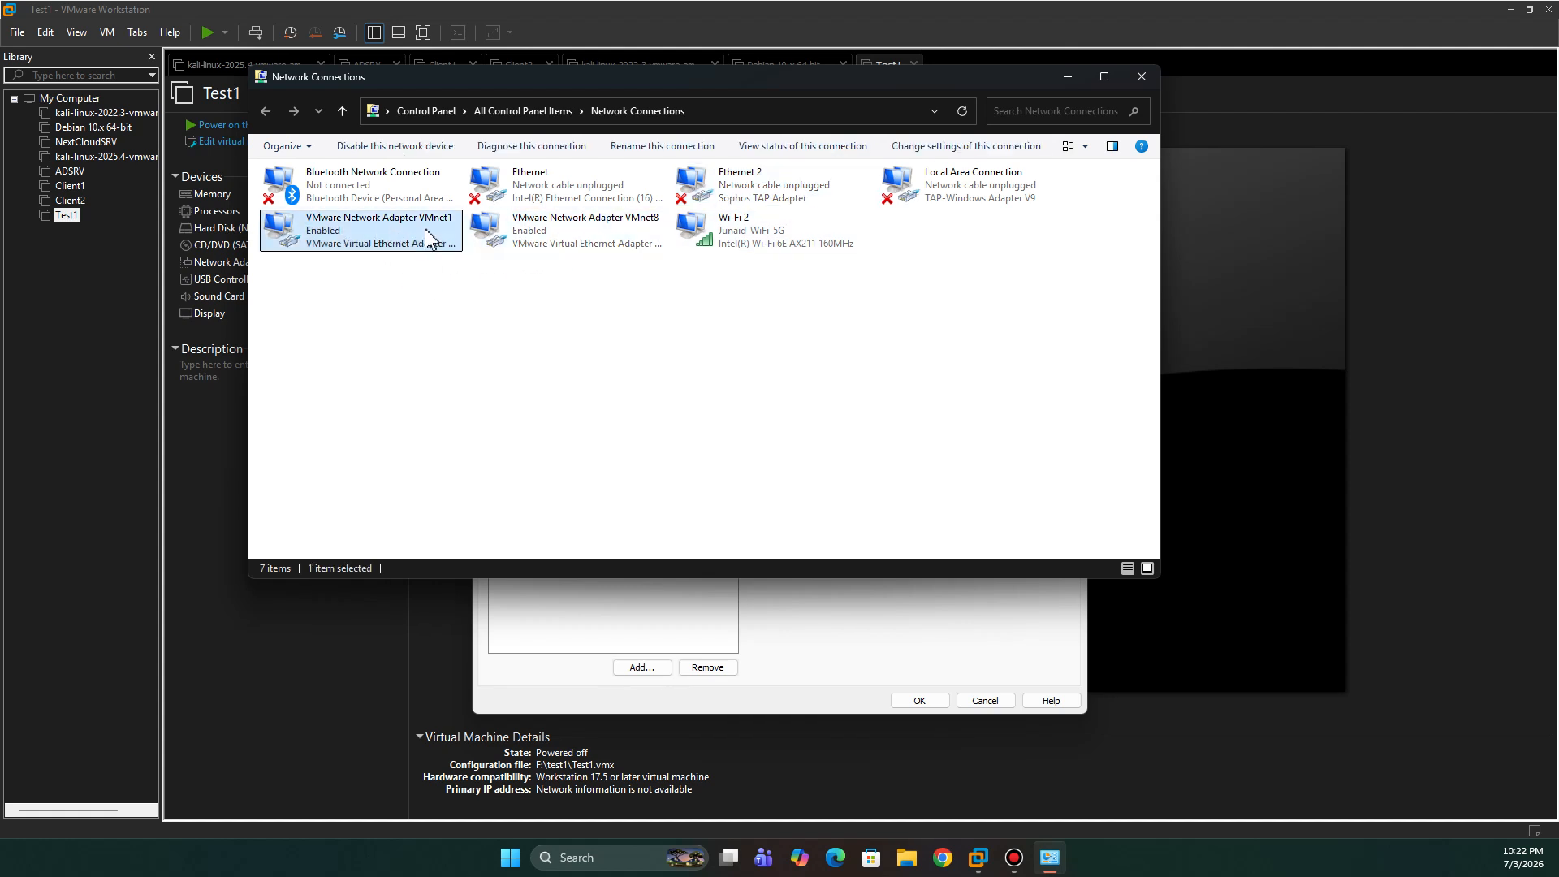
{"action": "double_click", "coordinate": [628, 247]}
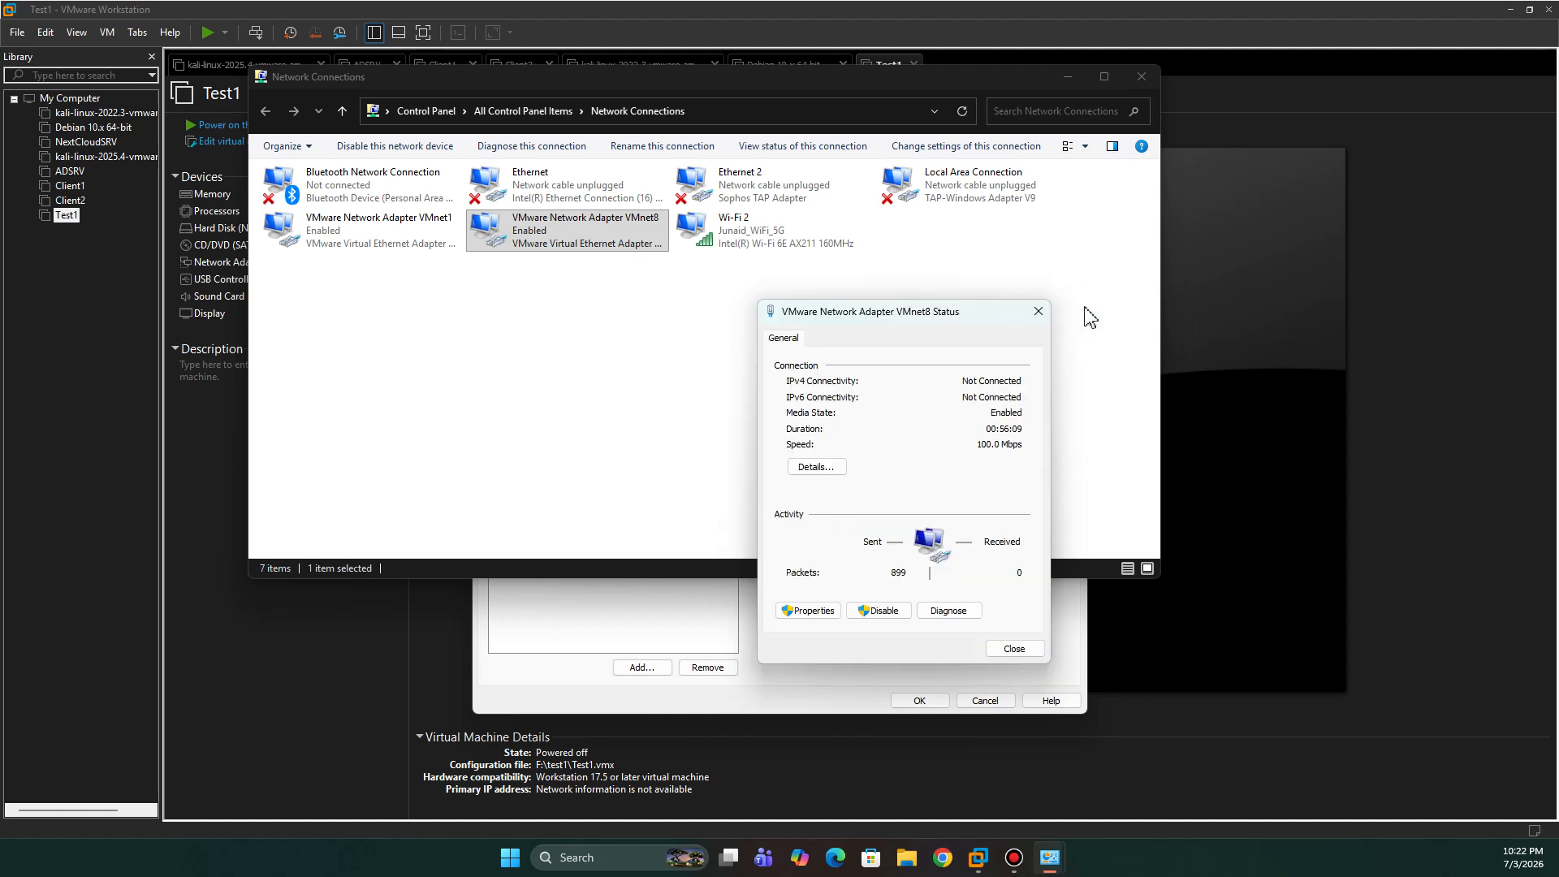
{"action": "left_click", "coordinate": [1042, 315]}
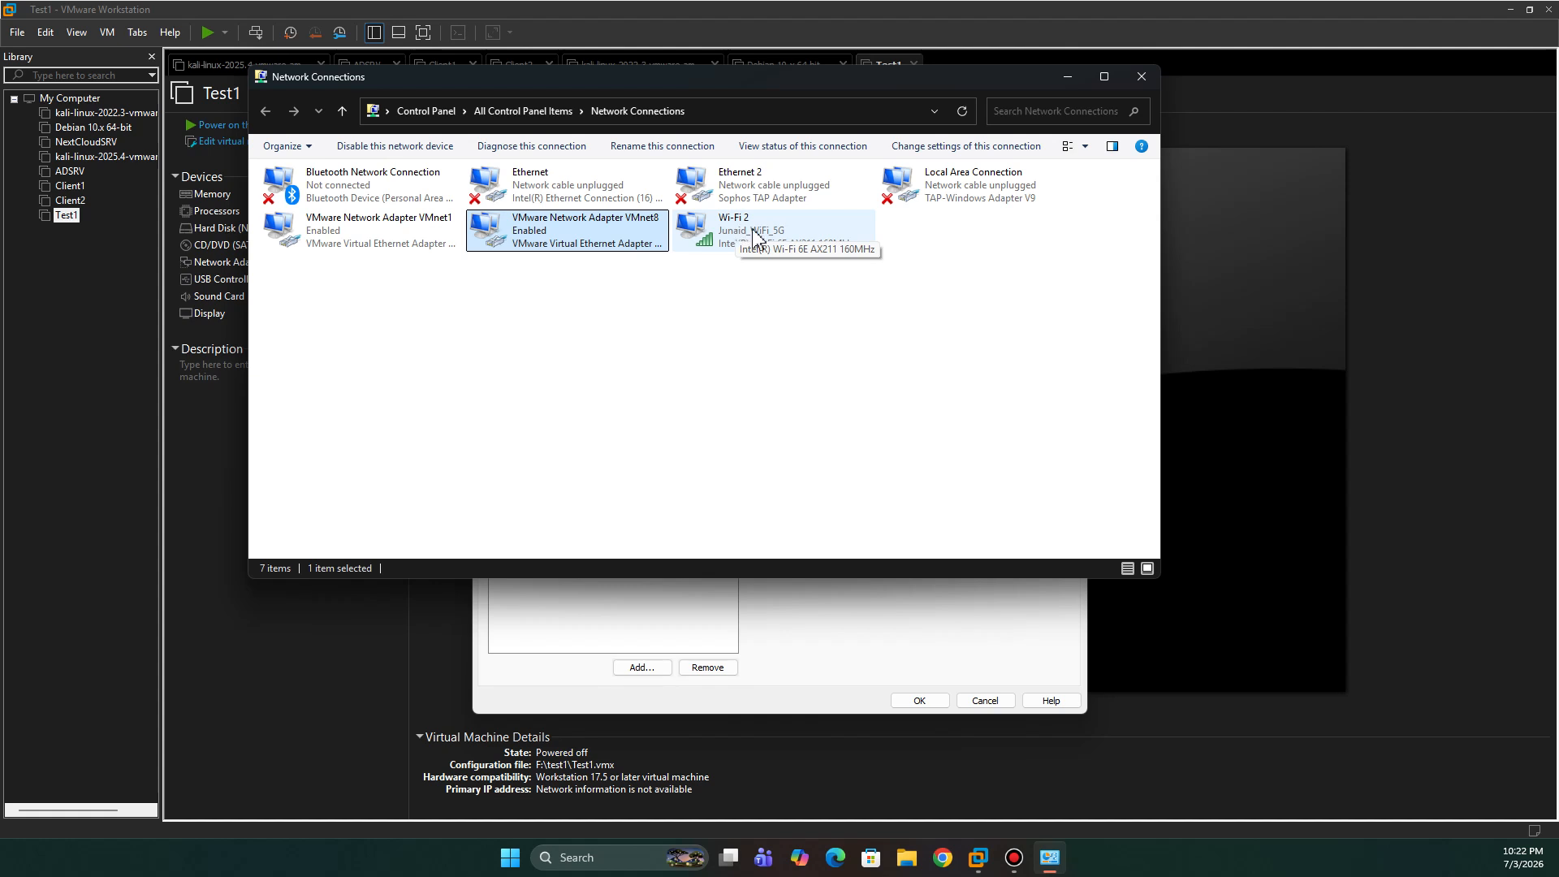
{"action": "left_click", "coordinate": [742, 237]}
{"action": "double_click", "coordinate": [742, 236]}
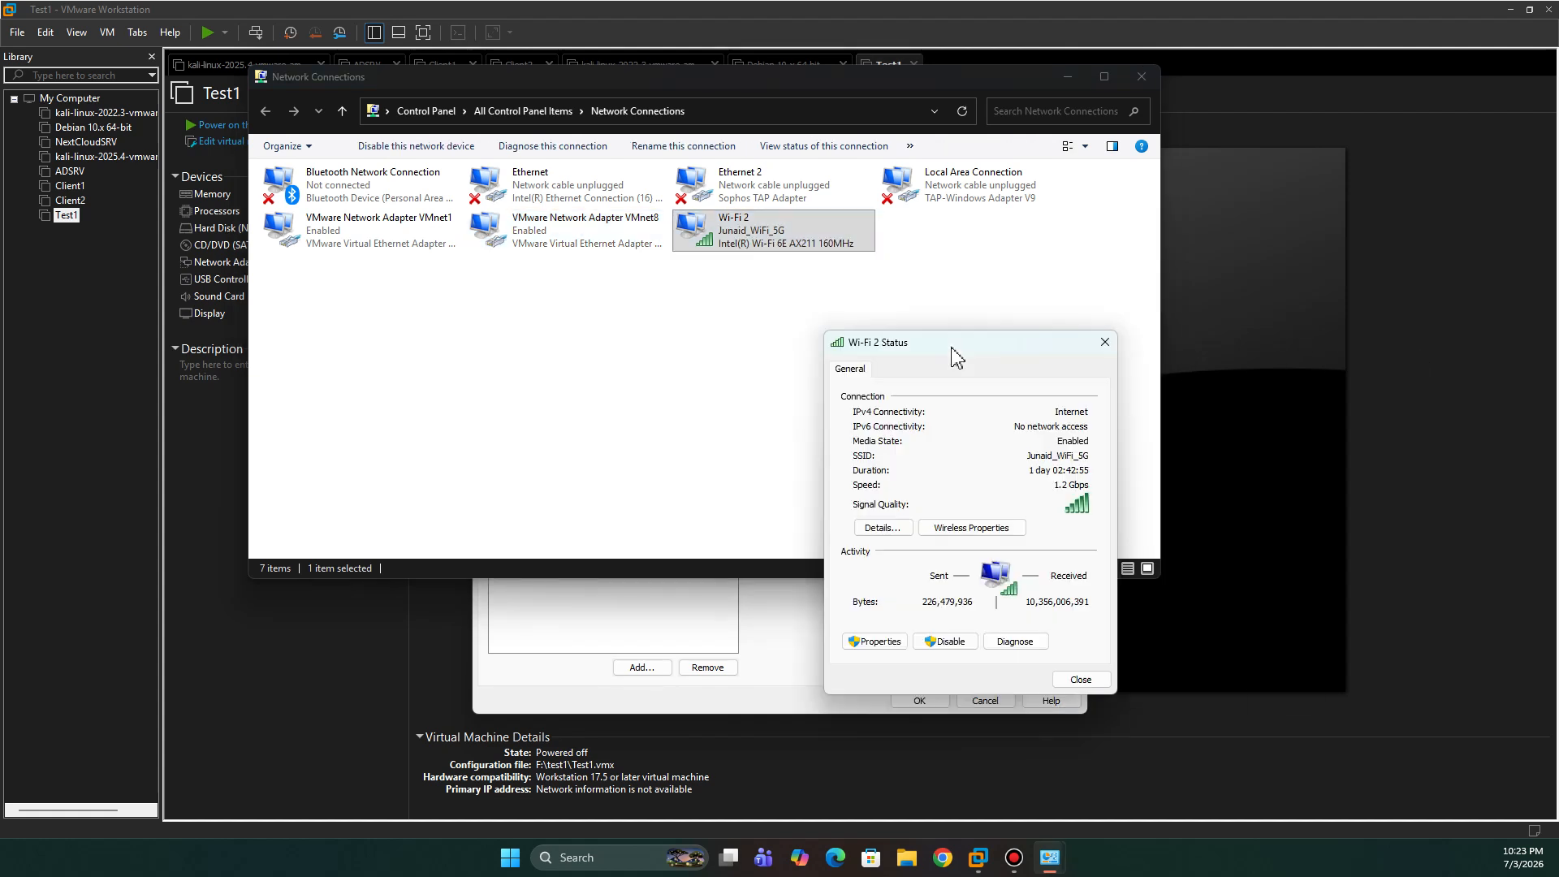
{"action": "left_click", "coordinate": [885, 530]}
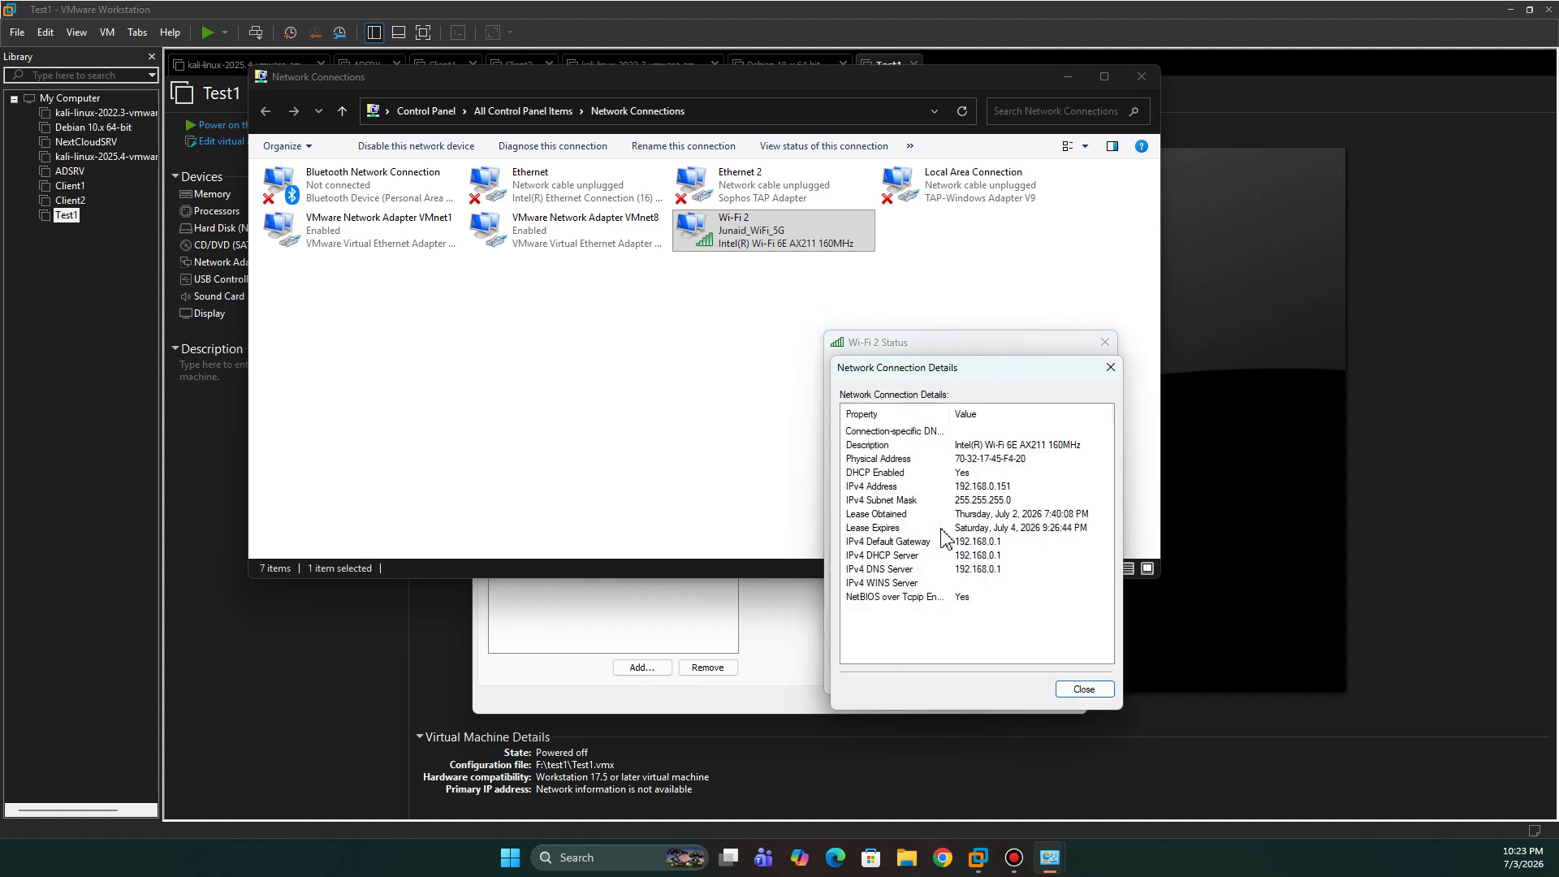
{"action": "left_click", "coordinate": [954, 487]}
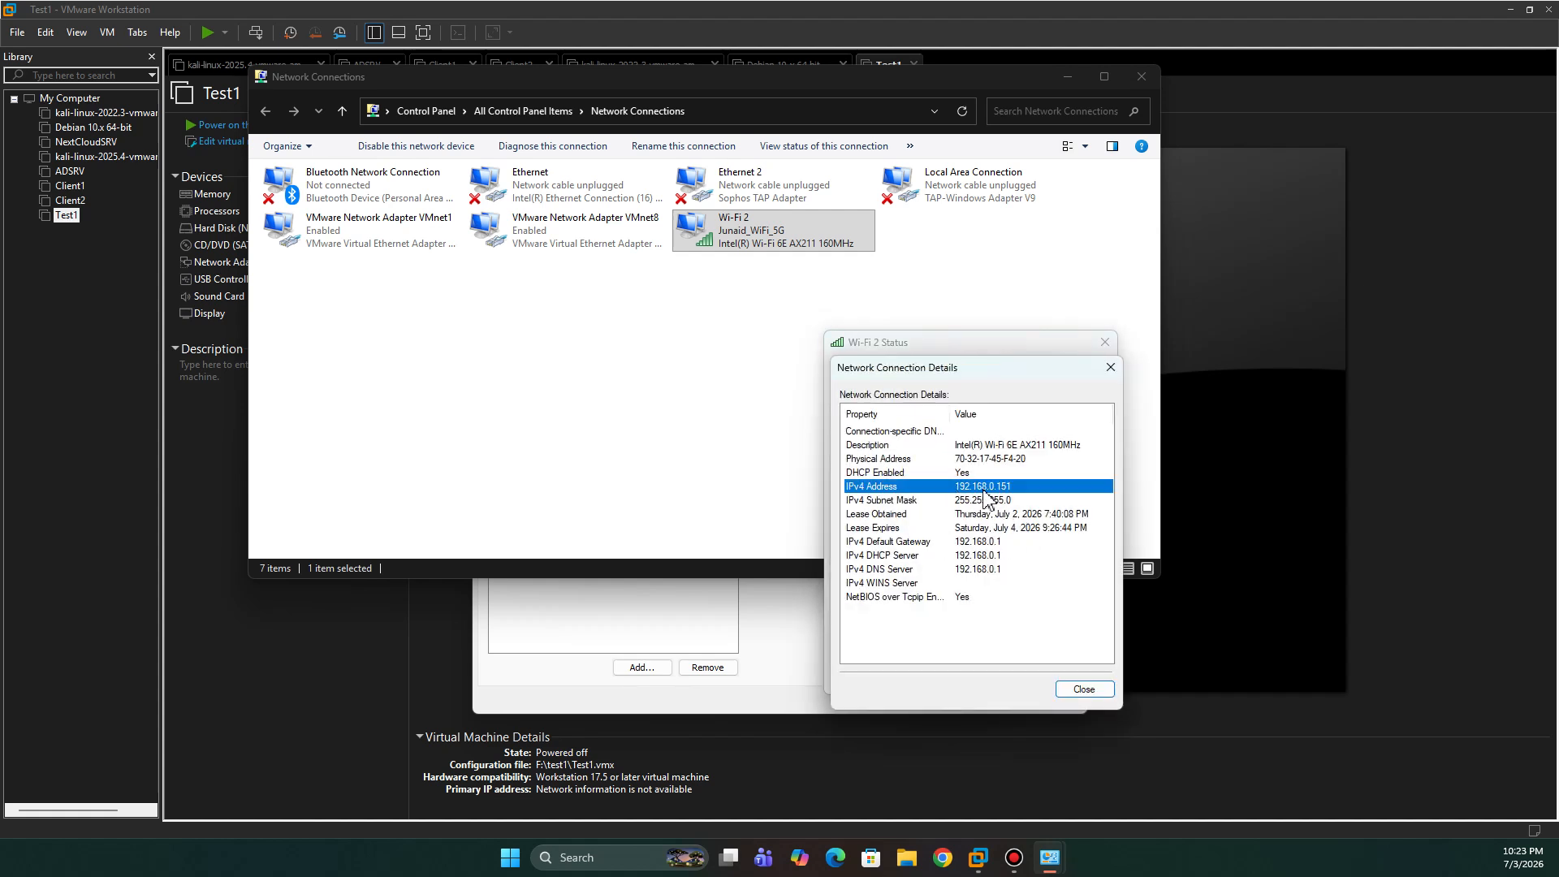
{"action": "left_click", "coordinate": [1113, 368]}
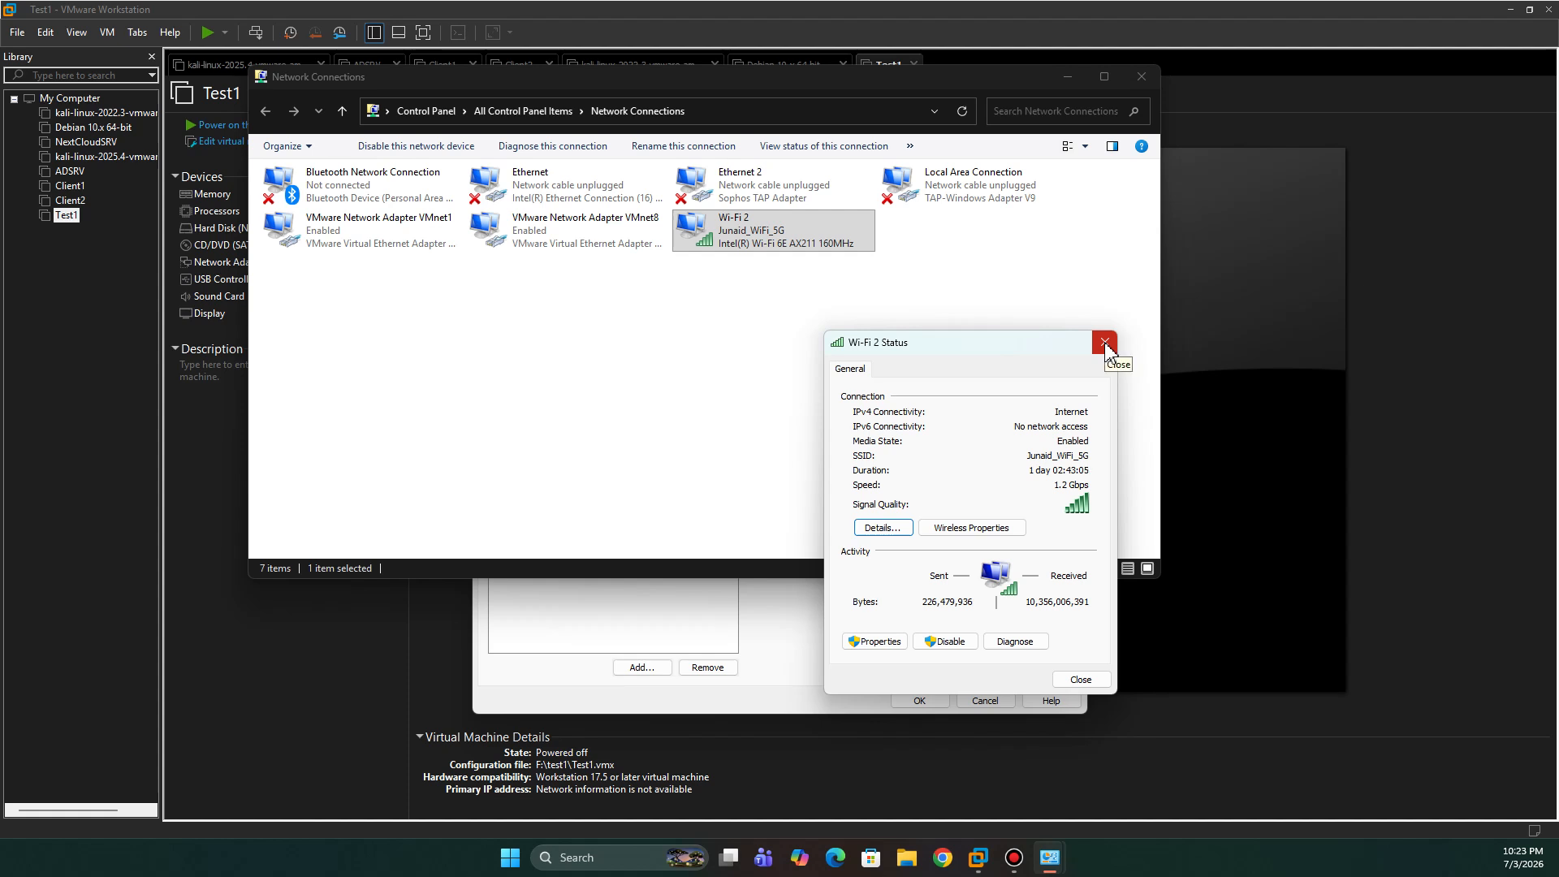
{"action": "left_click", "coordinate": [883, 528]}
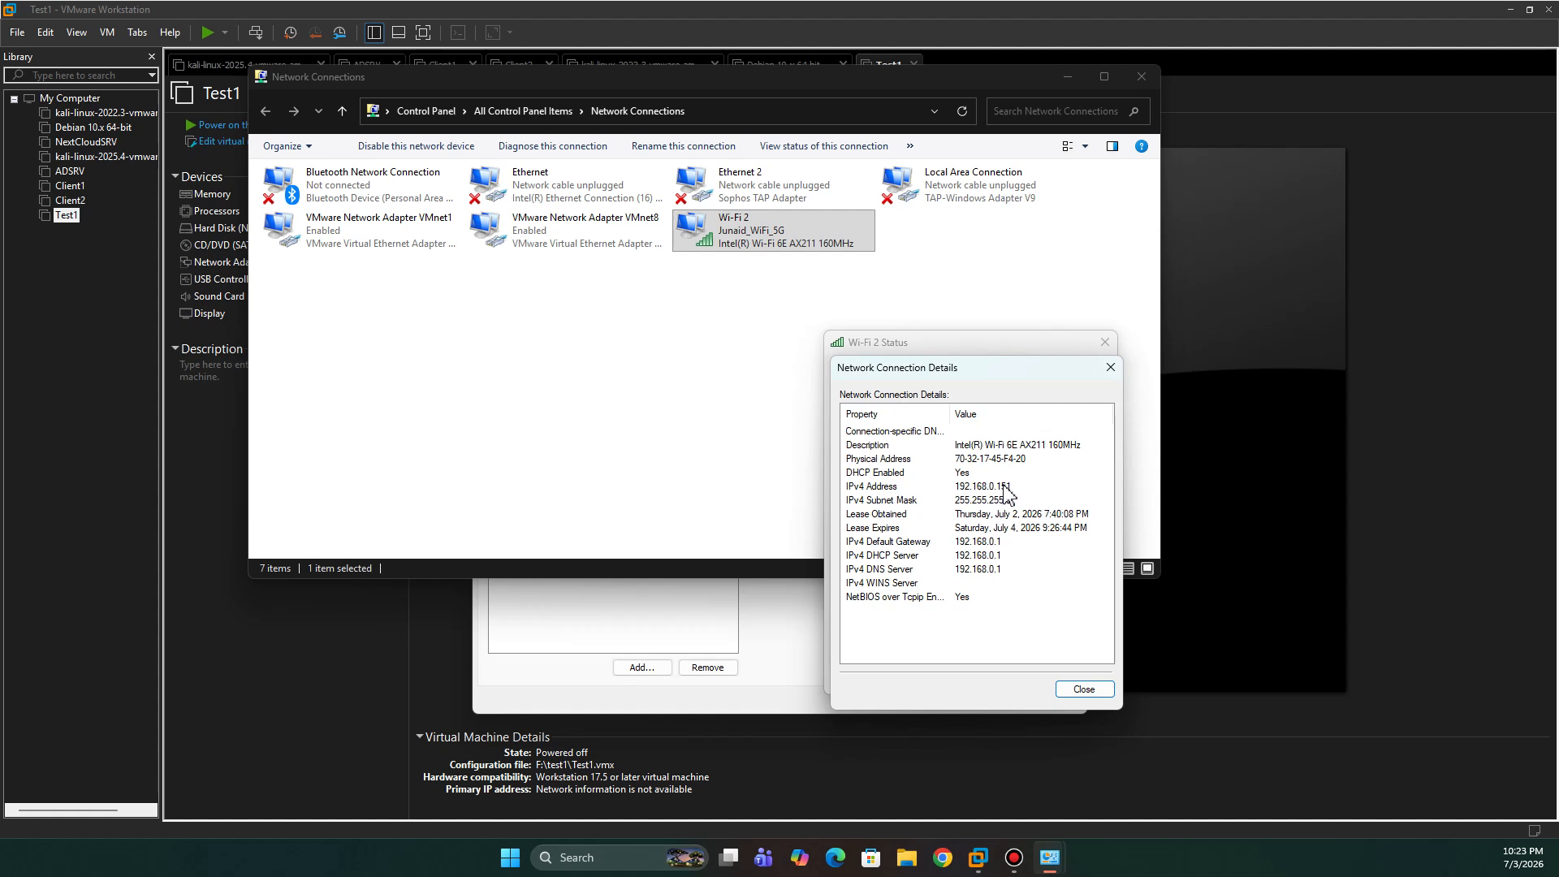
{"action": "left_click", "coordinate": [1110, 369]}
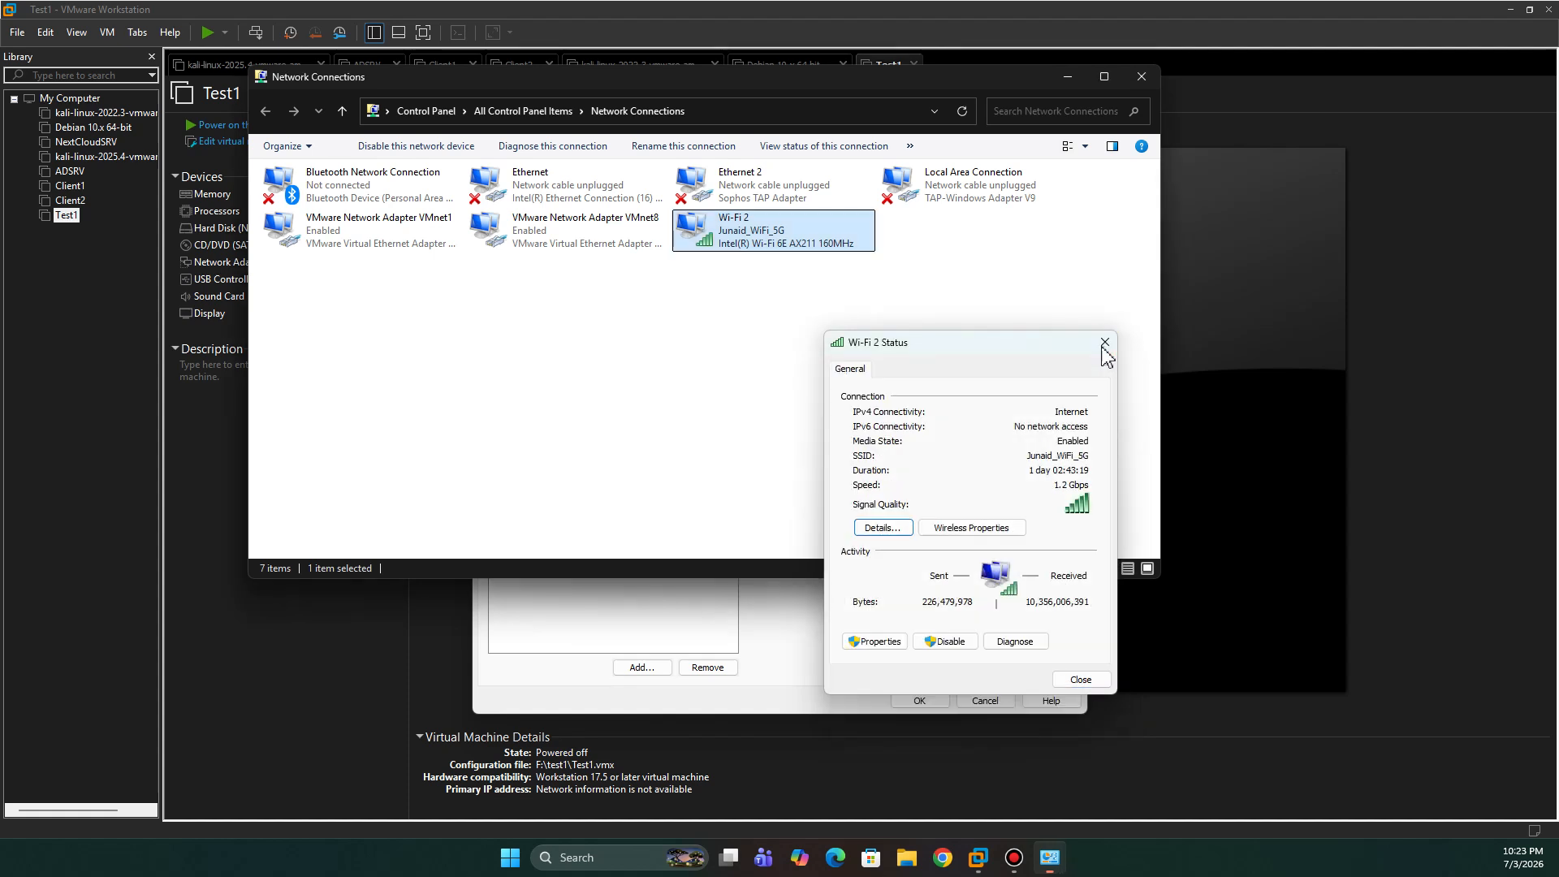
{"action": "left_click", "coordinate": [1105, 342]}
{"action": "left_click", "coordinate": [581, 235]}
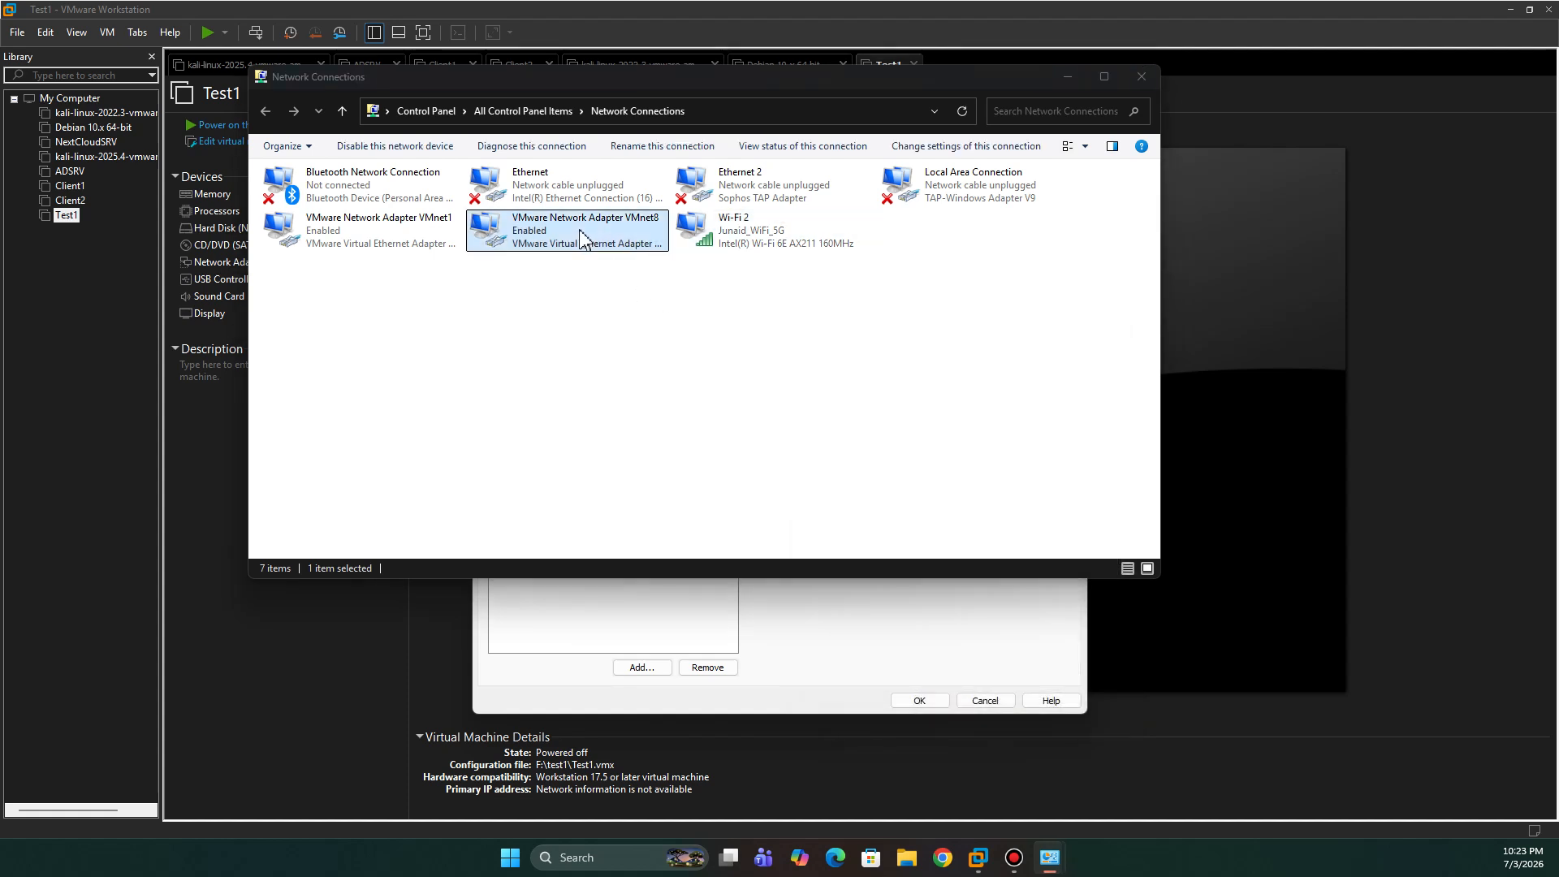
- Check the VMnet8 adapter's connection details, then close its status window
{"action": "left_click_drag", "start_coordinate": [1558, 318], "coordinate": [764, 317]}
{"action": "left_click", "coordinate": [761, 471]}
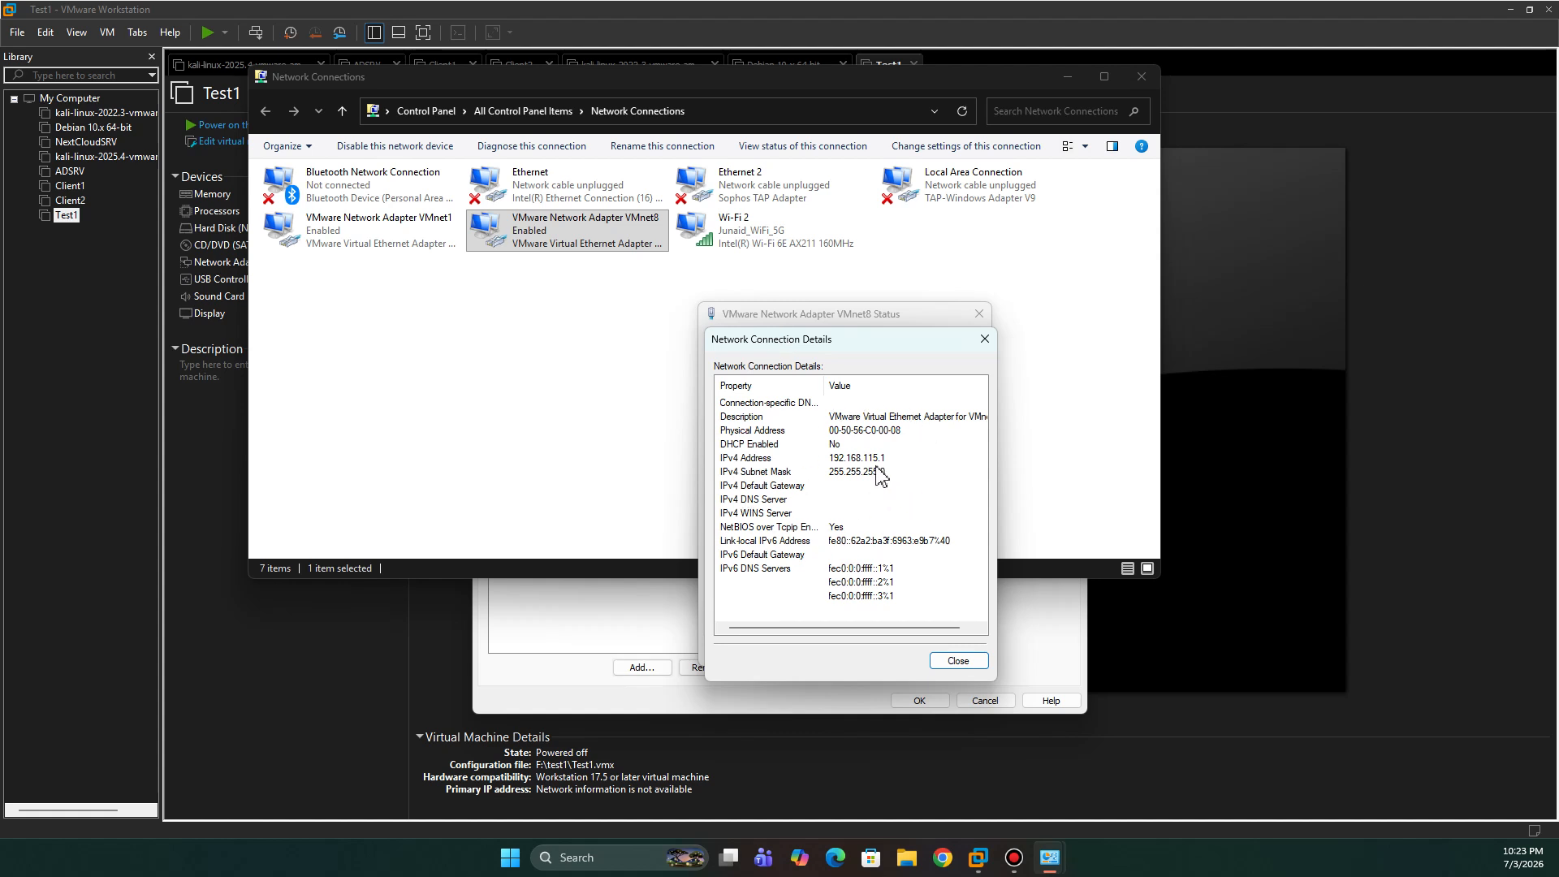
{"action": "left_click", "coordinate": [985, 339]}
{"action": "left_click", "coordinate": [979, 314]}
- Check VMnet1's IPv4 address details, then close its status and the Network Connections window
{"action": "double_click", "coordinate": [373, 236]}
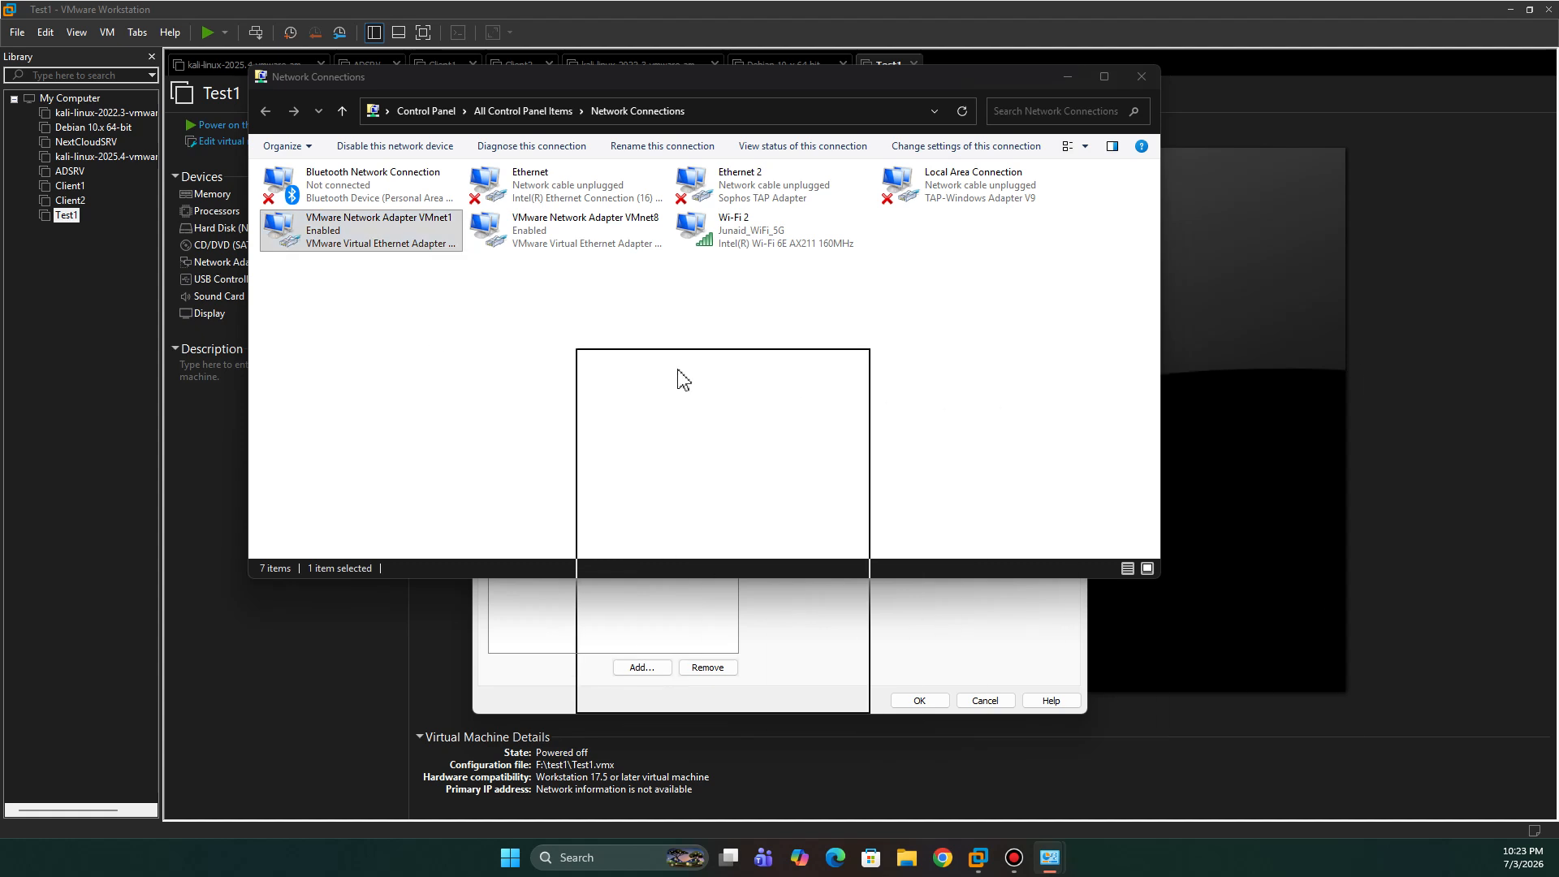
{"action": "left_click", "coordinate": [639, 517]}
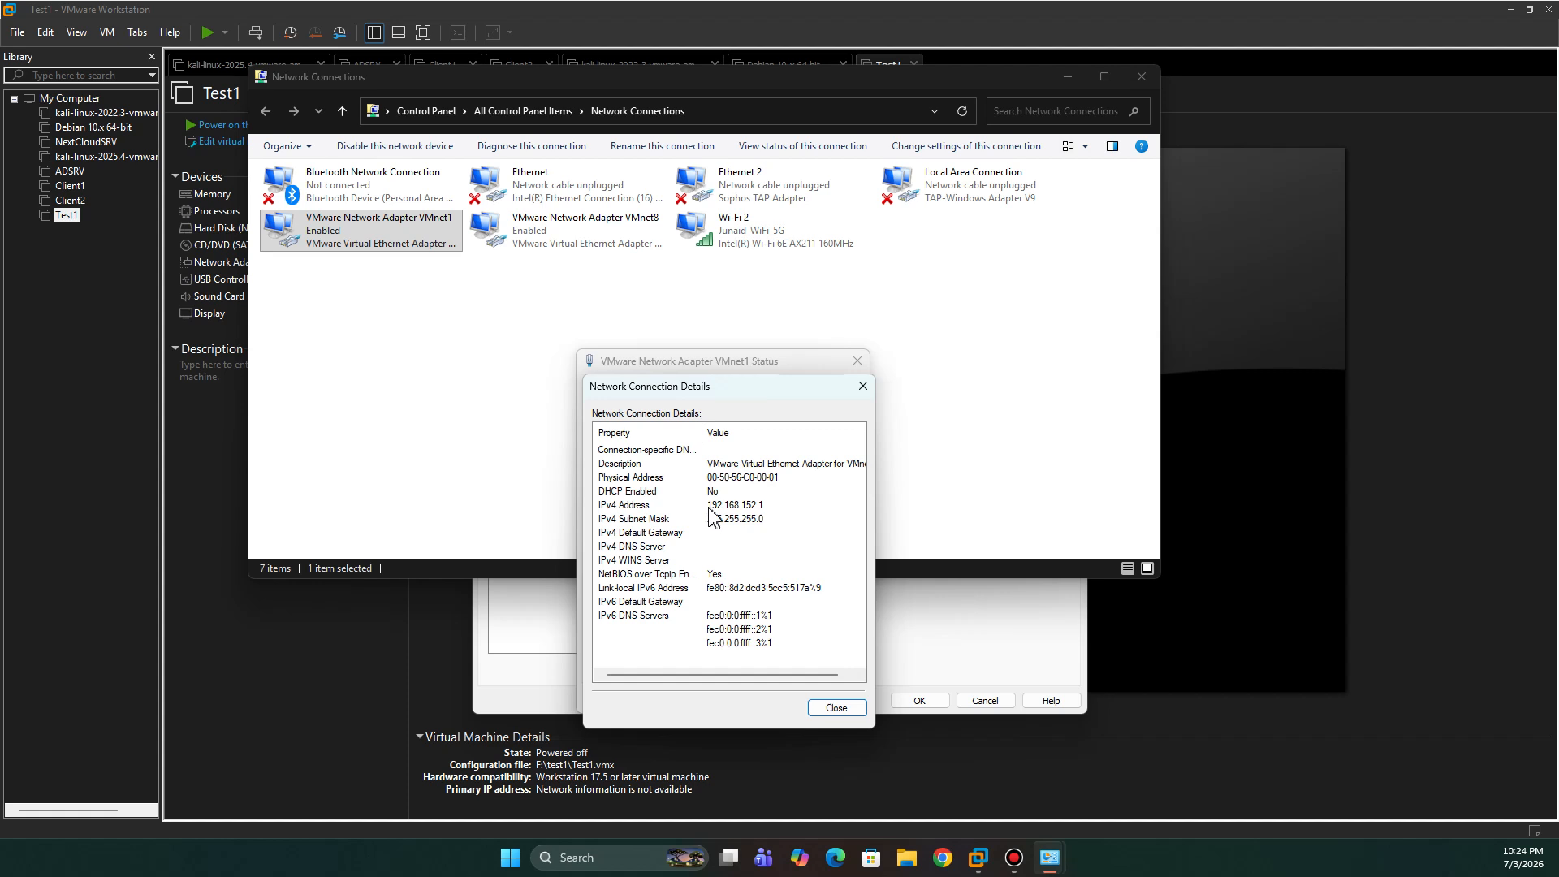
{"action": "left_click", "coordinate": [768, 507]}
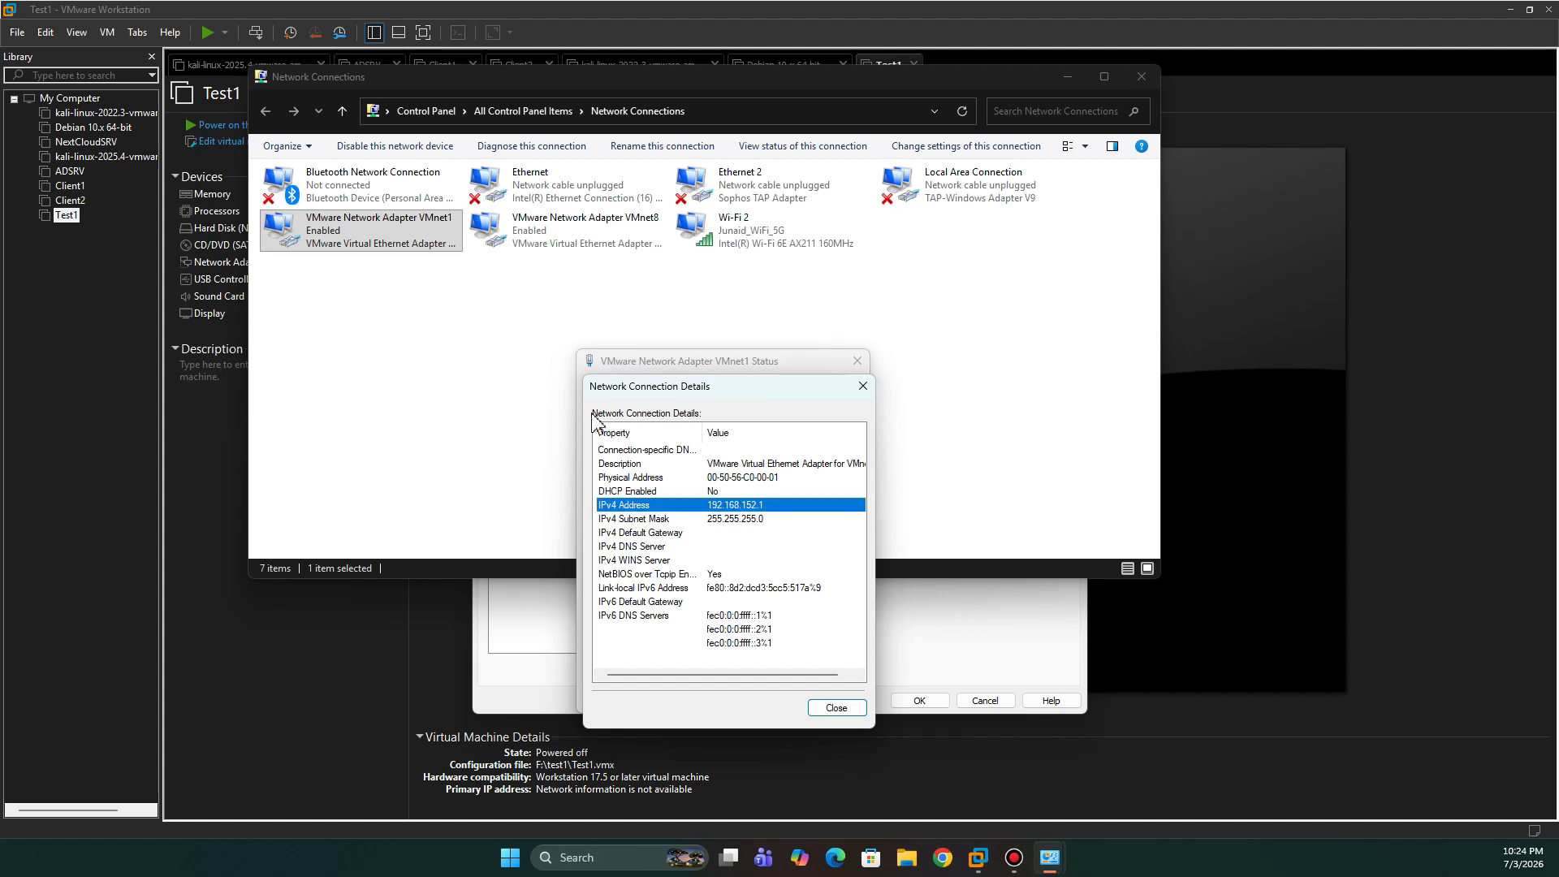
{"action": "left_click", "coordinate": [862, 386]}
{"action": "left_click", "coordinate": [856, 361]}
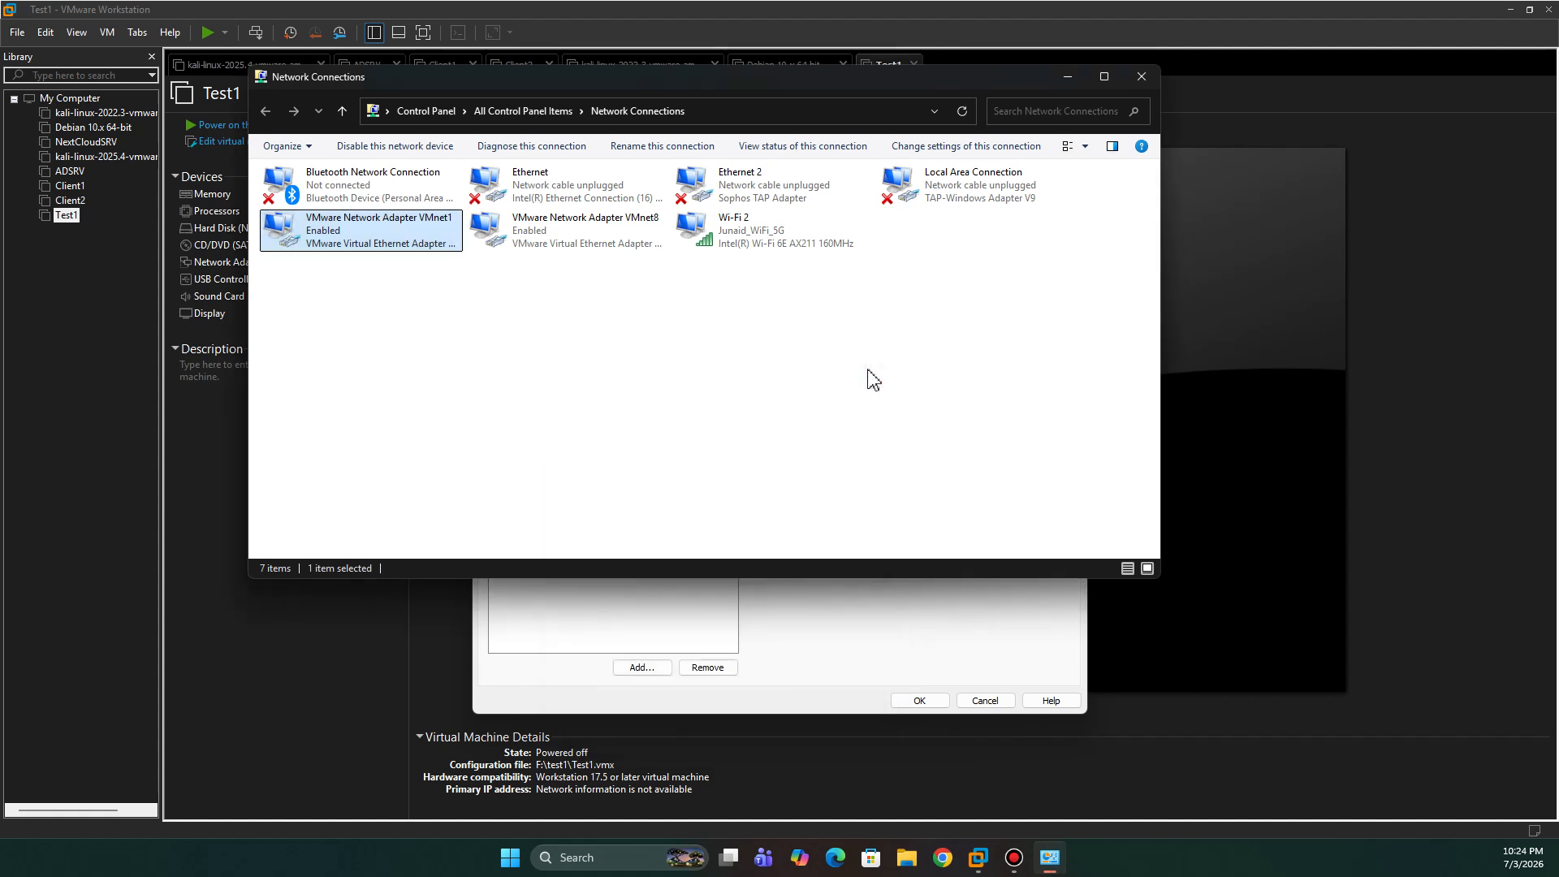
{"action": "left_click", "coordinate": [1142, 77]}
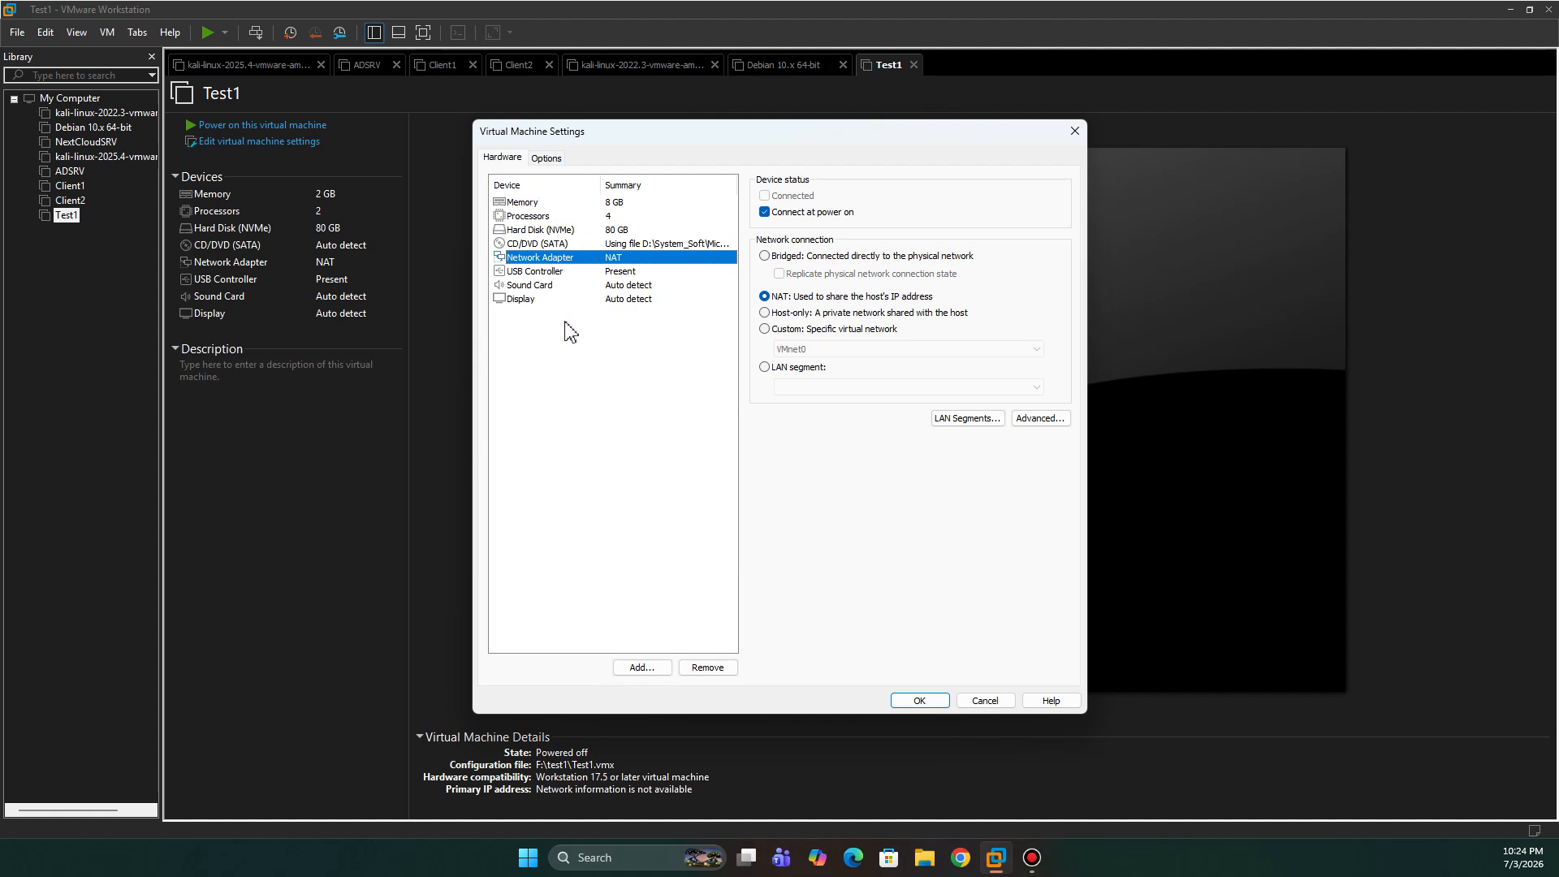
- Review Test1's Display, Sound Card and CD/DVD settings, then save them with OK
{"action": "left_click", "coordinate": [534, 303]}
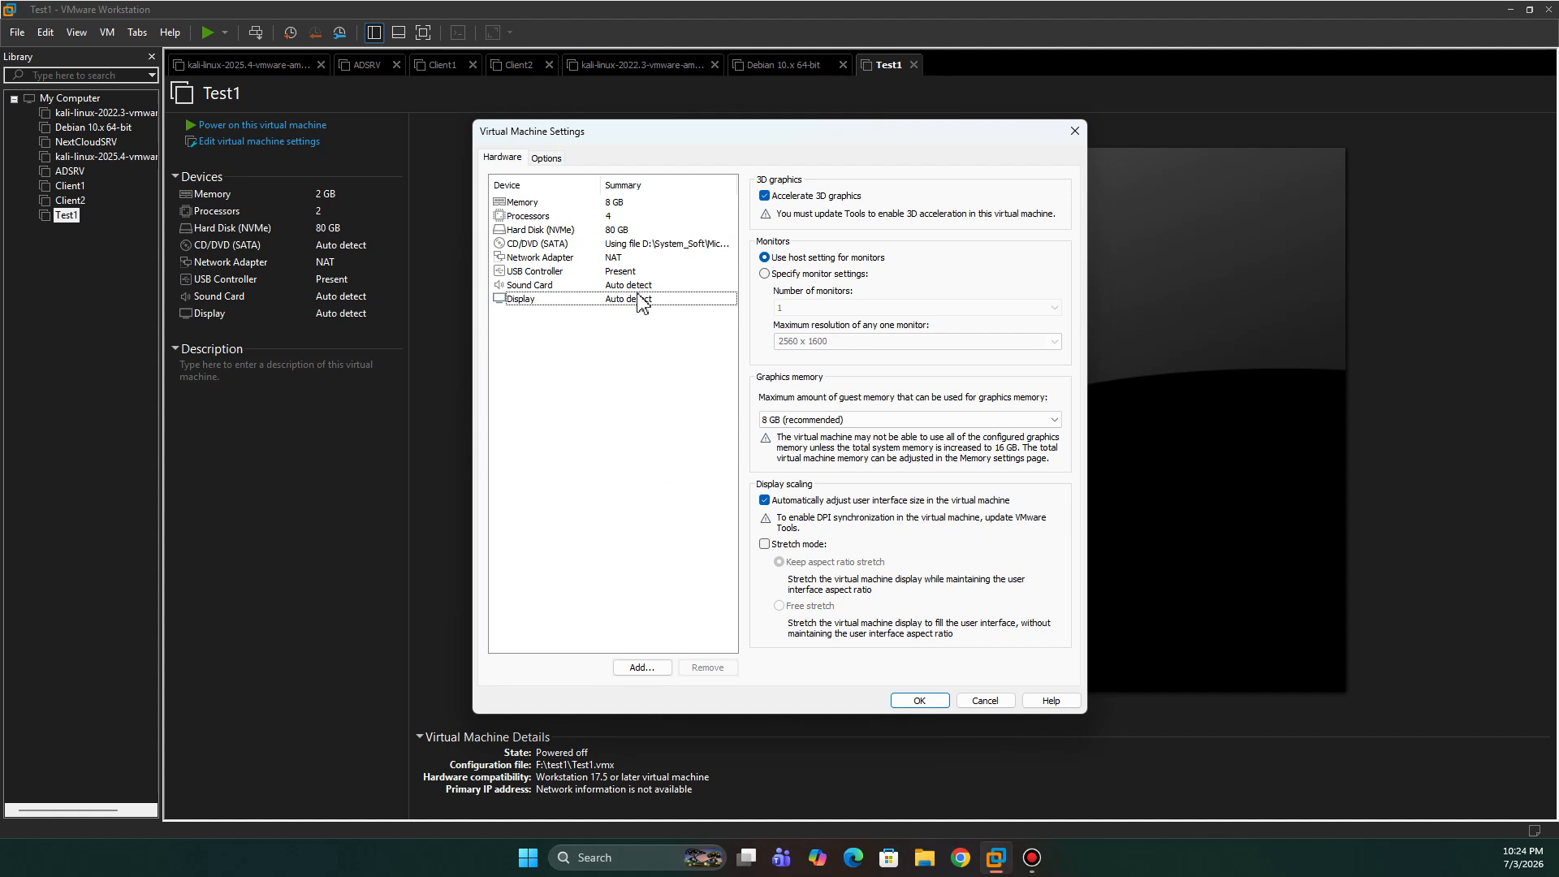
{"action": "left_click", "coordinate": [601, 288]}
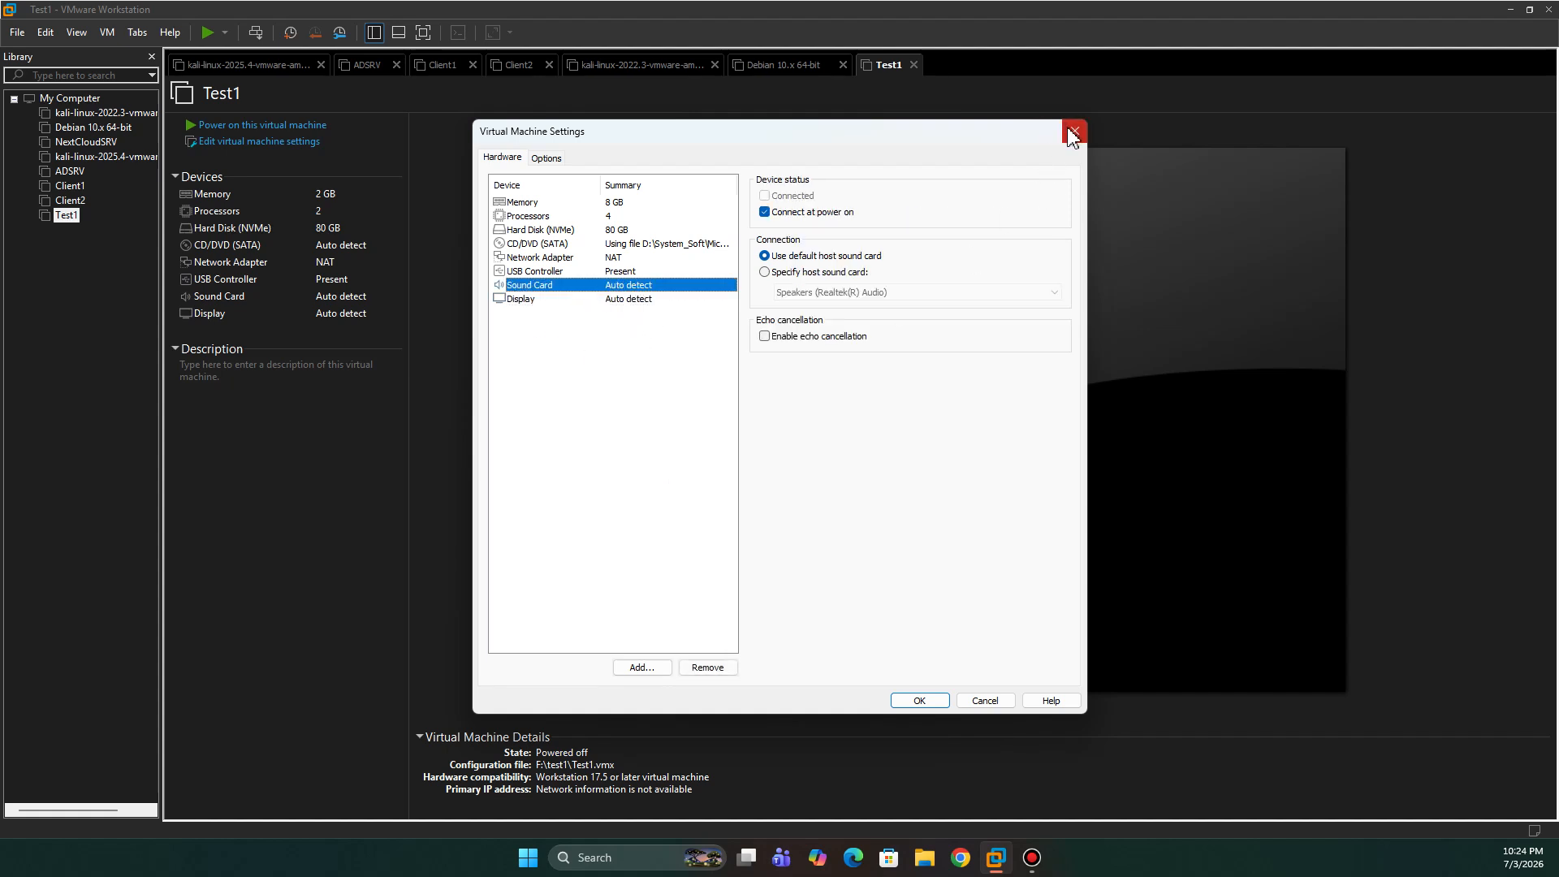
{"action": "left_click", "coordinate": [675, 245]}
{"action": "left_click", "coordinate": [925, 701]}
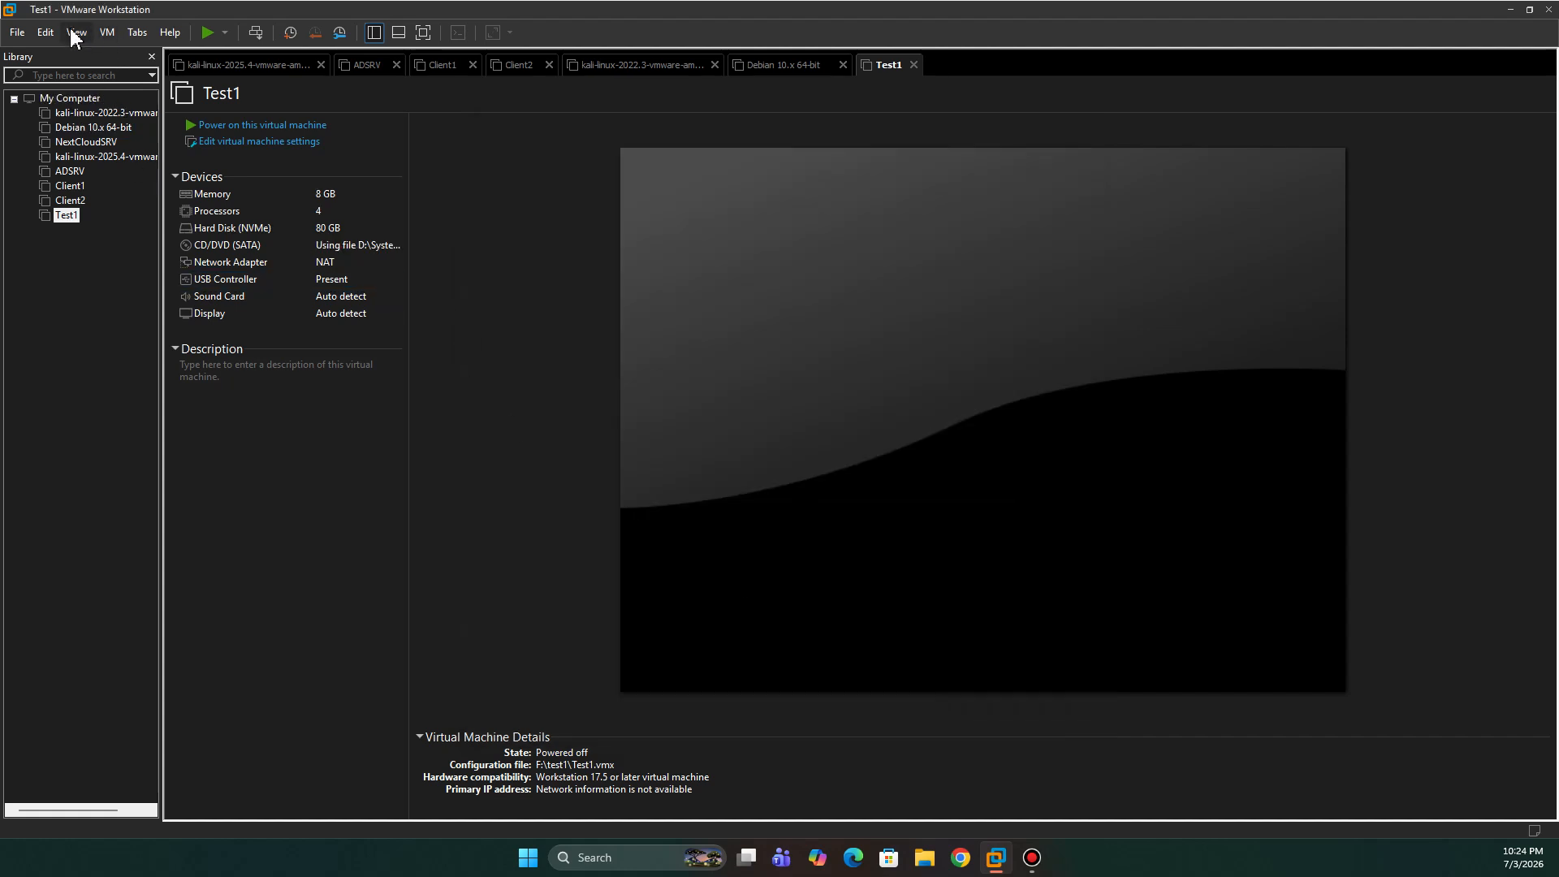
- Open the Virtual Network Editor from Edit, select VMnet8, and relaunch it with administrator rights
{"action": "left_click", "coordinate": [45, 35]}
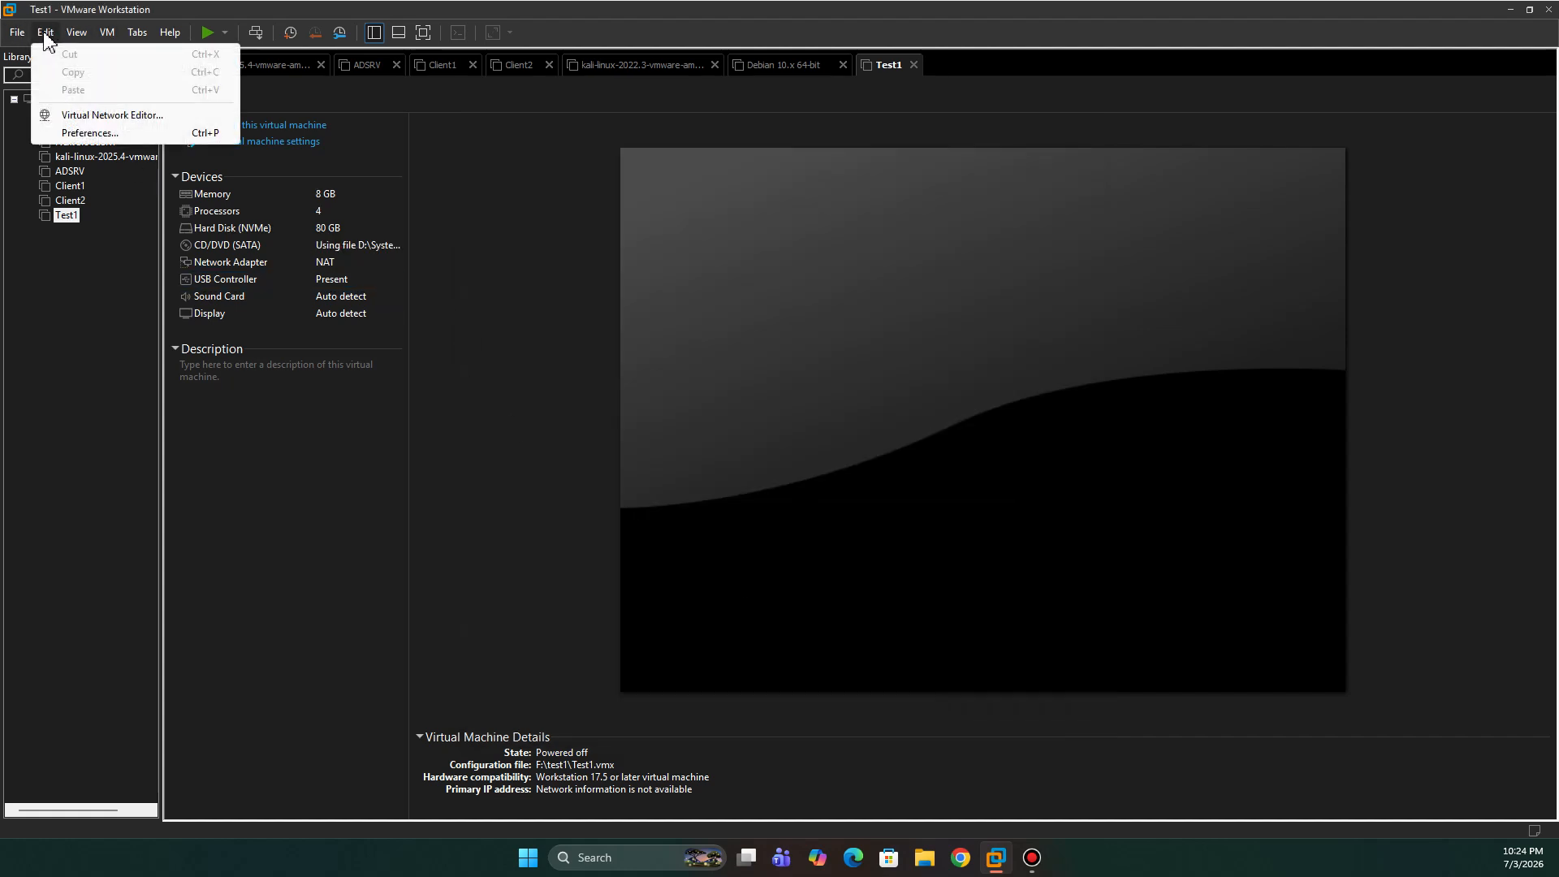
{"action": "left_click", "coordinate": [85, 117]}
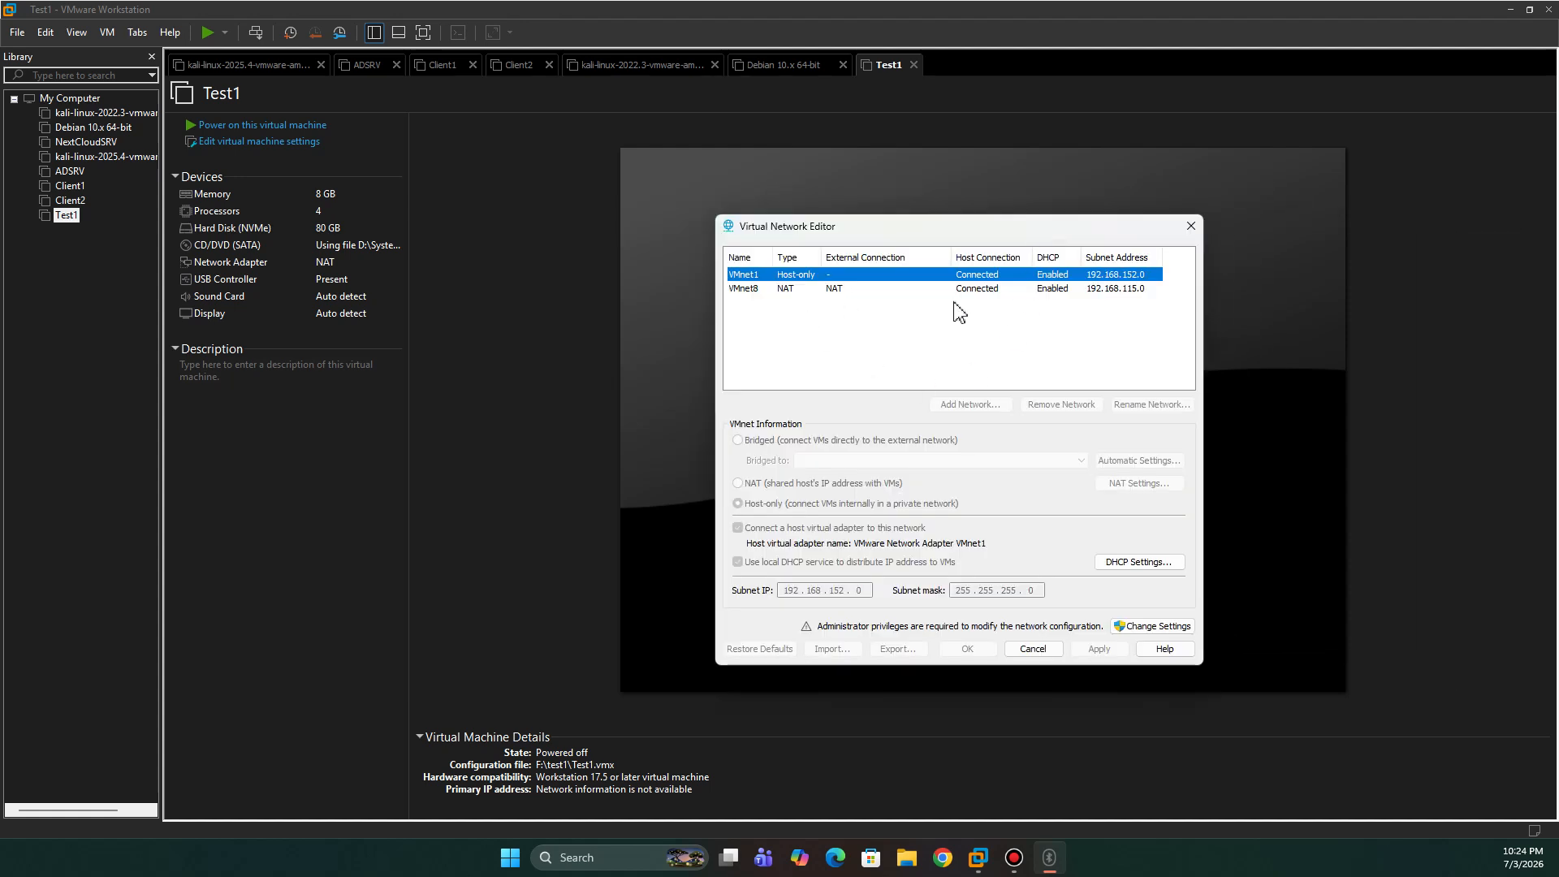
{"action": "left_click", "coordinate": [782, 291]}
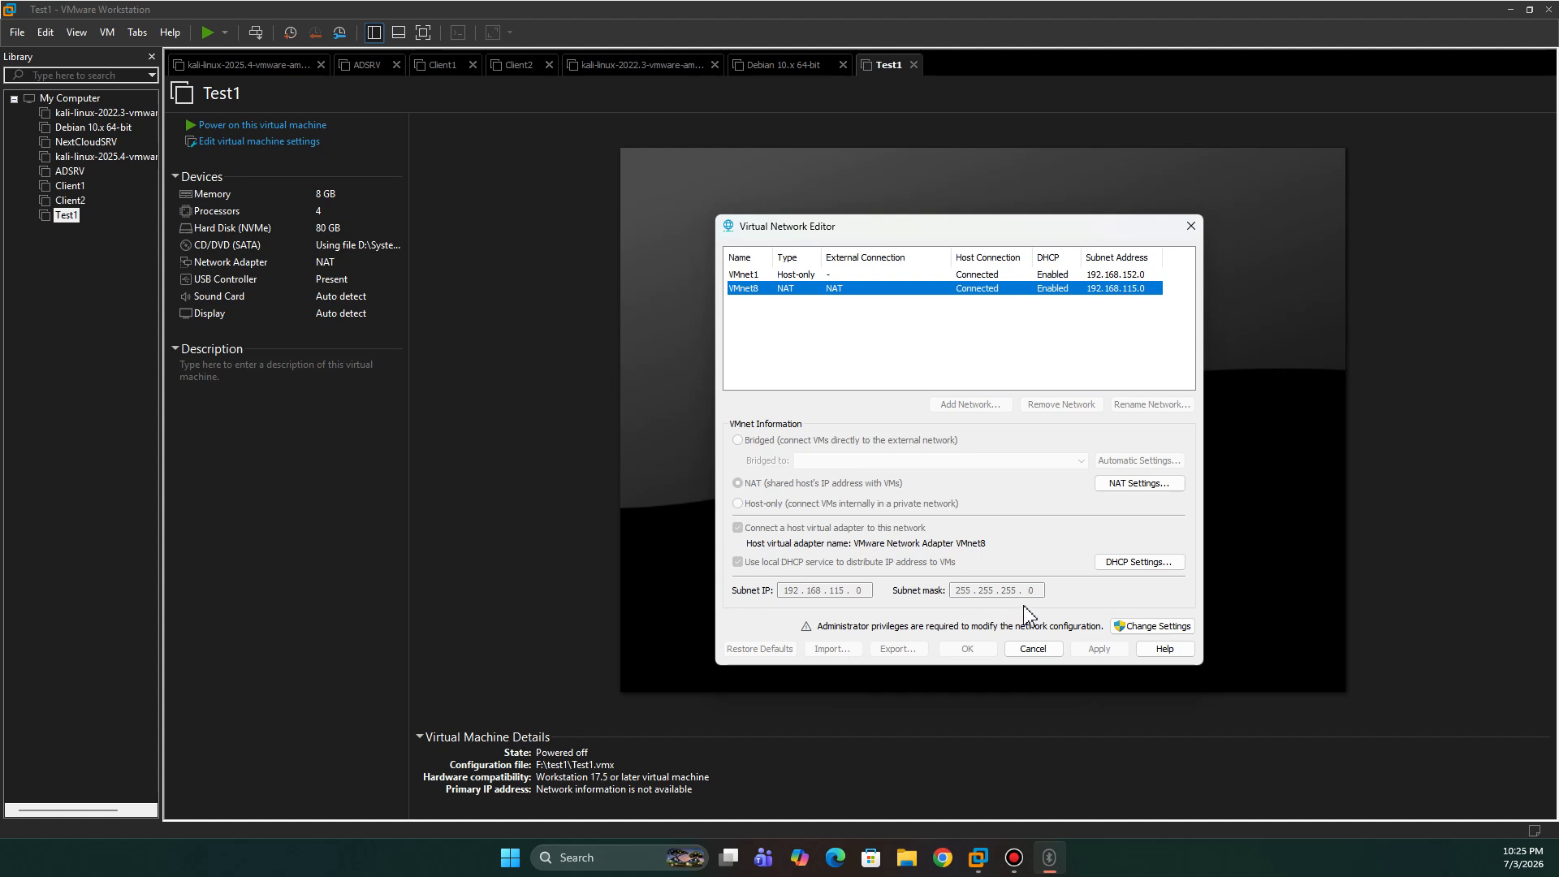
{"action": "left_click", "coordinate": [1149, 626]}
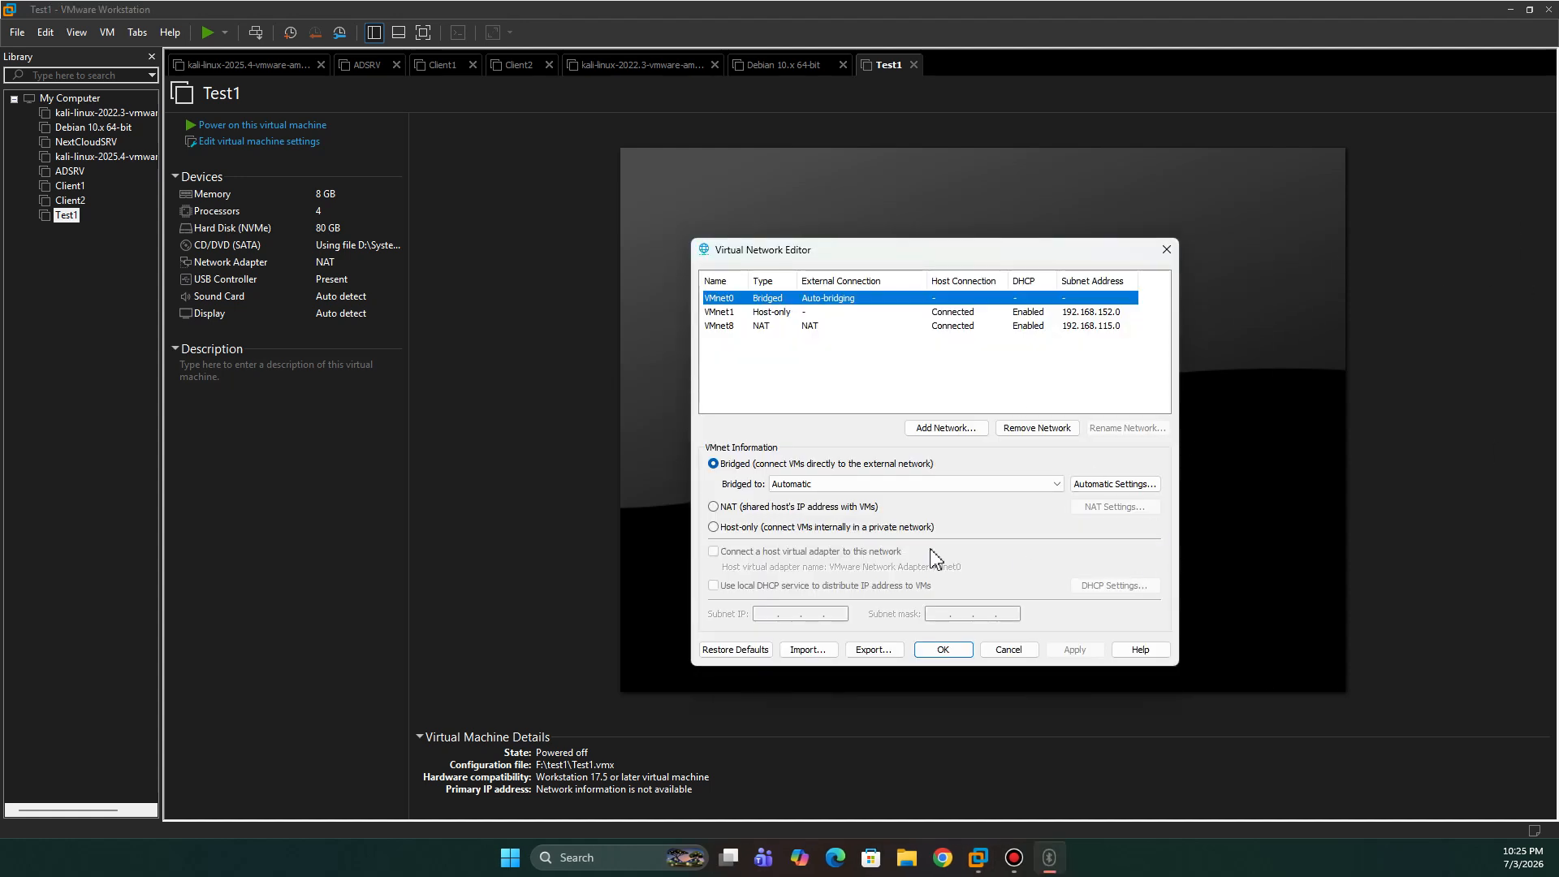
{"action": "left_click", "coordinate": [757, 313]}
{"action": "left_click", "coordinate": [760, 328]}
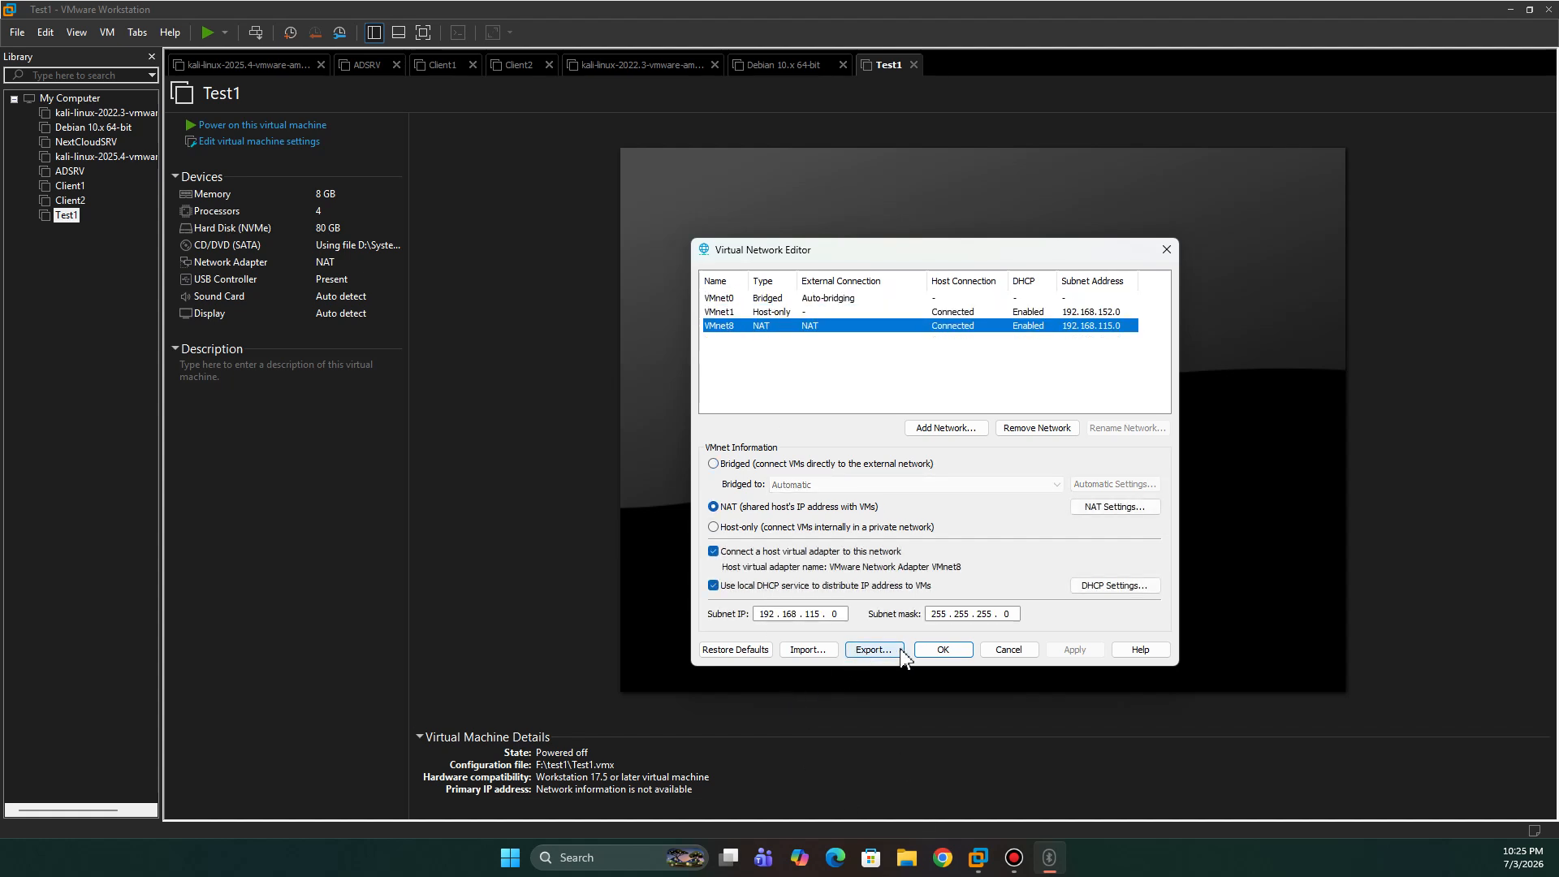
{"action": "left_click", "coordinate": [1107, 587]}
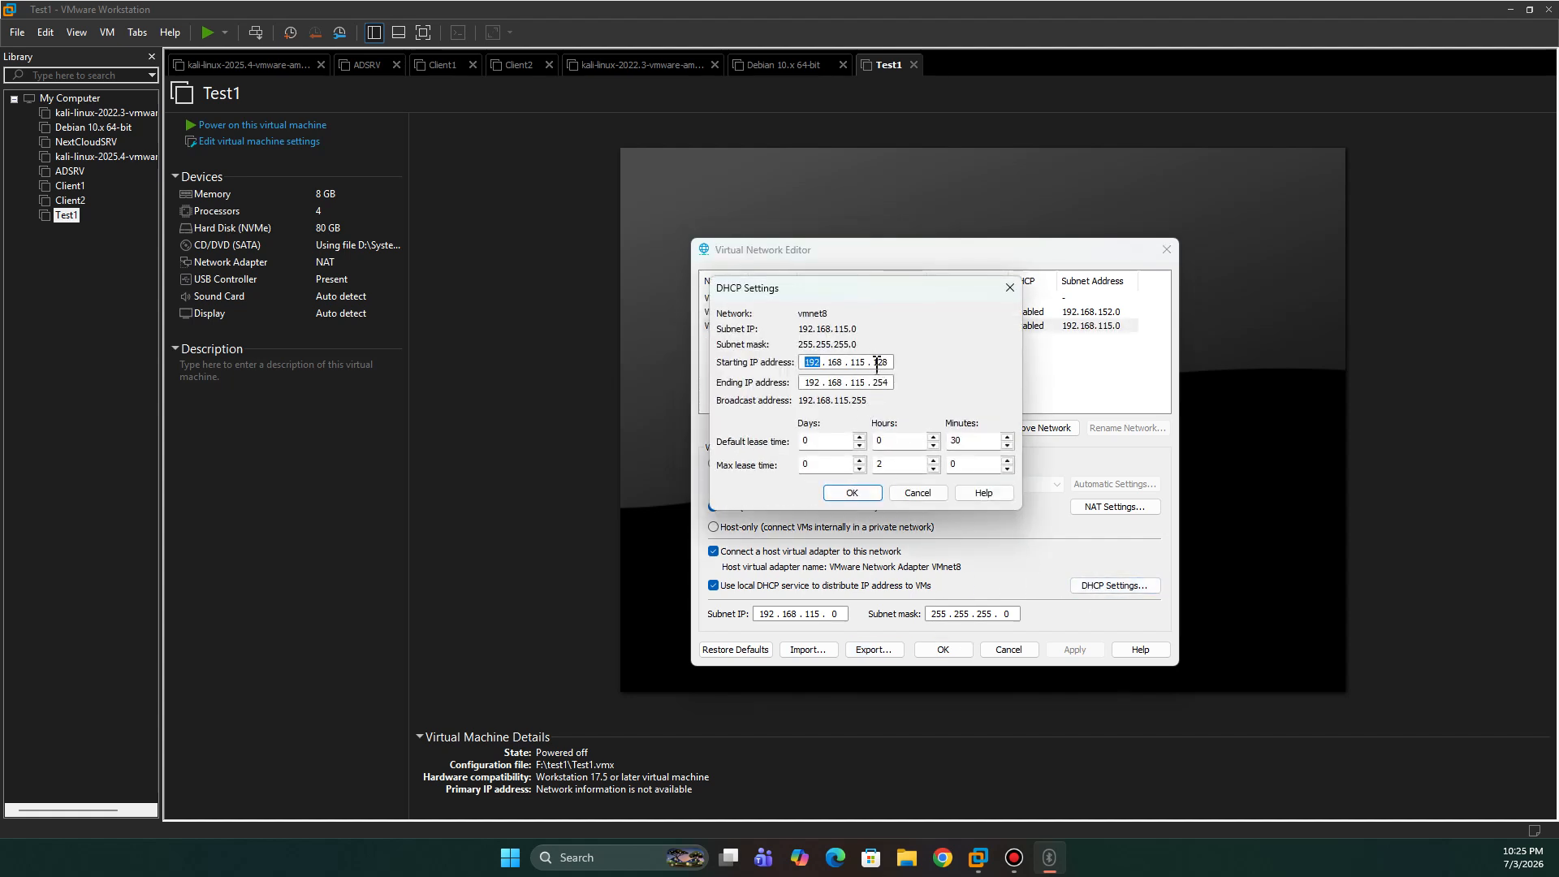
{"action": "left_click_drag", "start_coordinate": [877, 363], "coordinate": [892, 363]}
{"action": "left_click_drag", "start_coordinate": [876, 382], "coordinate": [924, 386]}
{"action": "left_click", "coordinate": [1010, 287]}
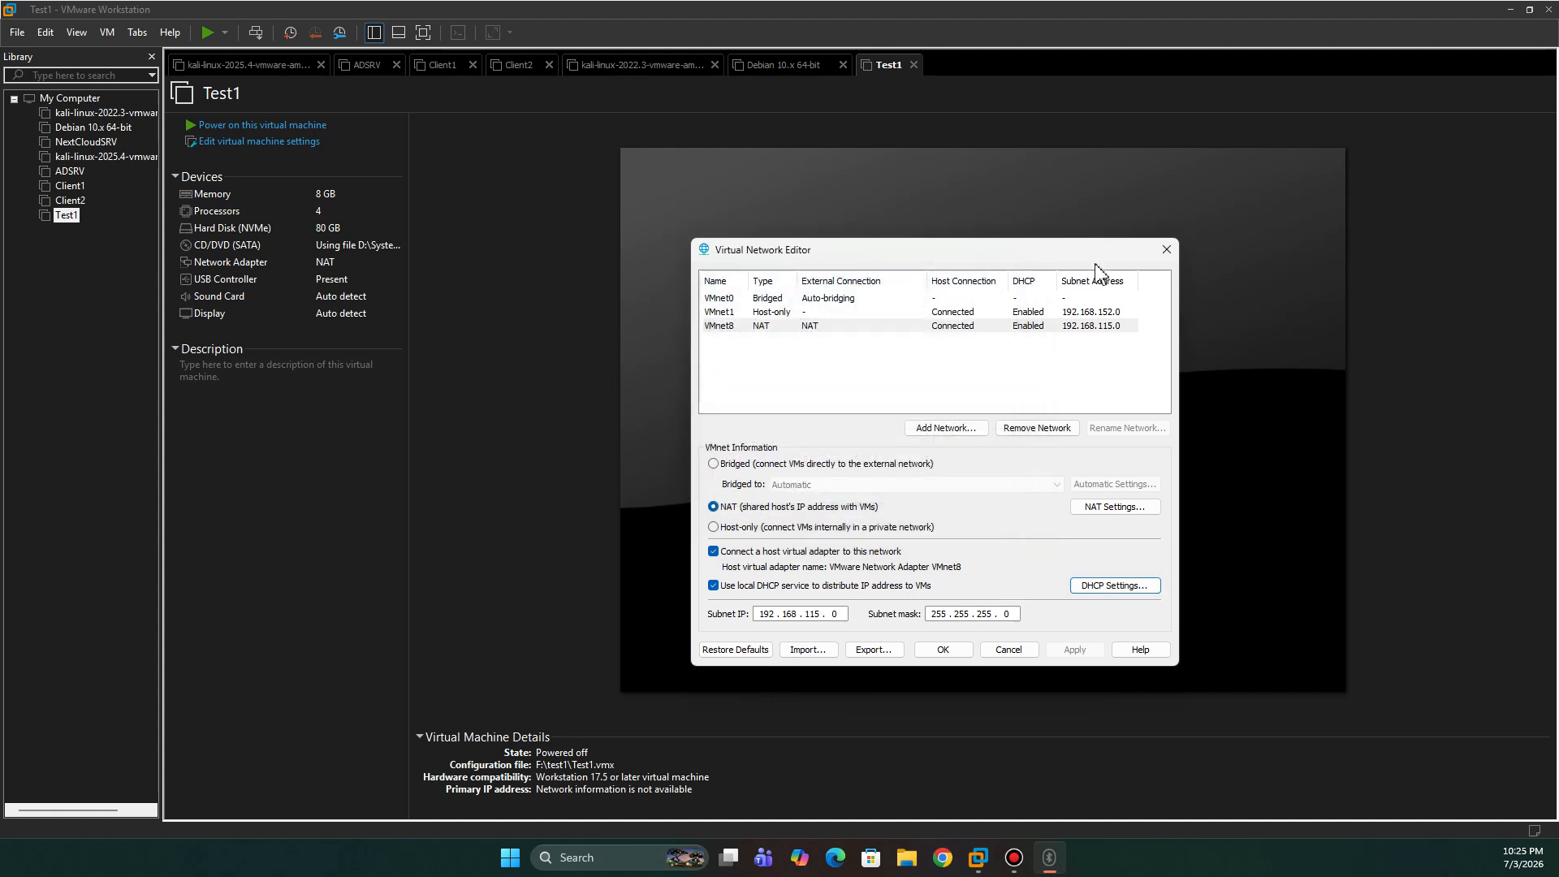
- Close the network editor, then review Test1's memory, processors, 80 GB disk and ISO and confirm
{"action": "left_click", "coordinate": [1167, 252]}
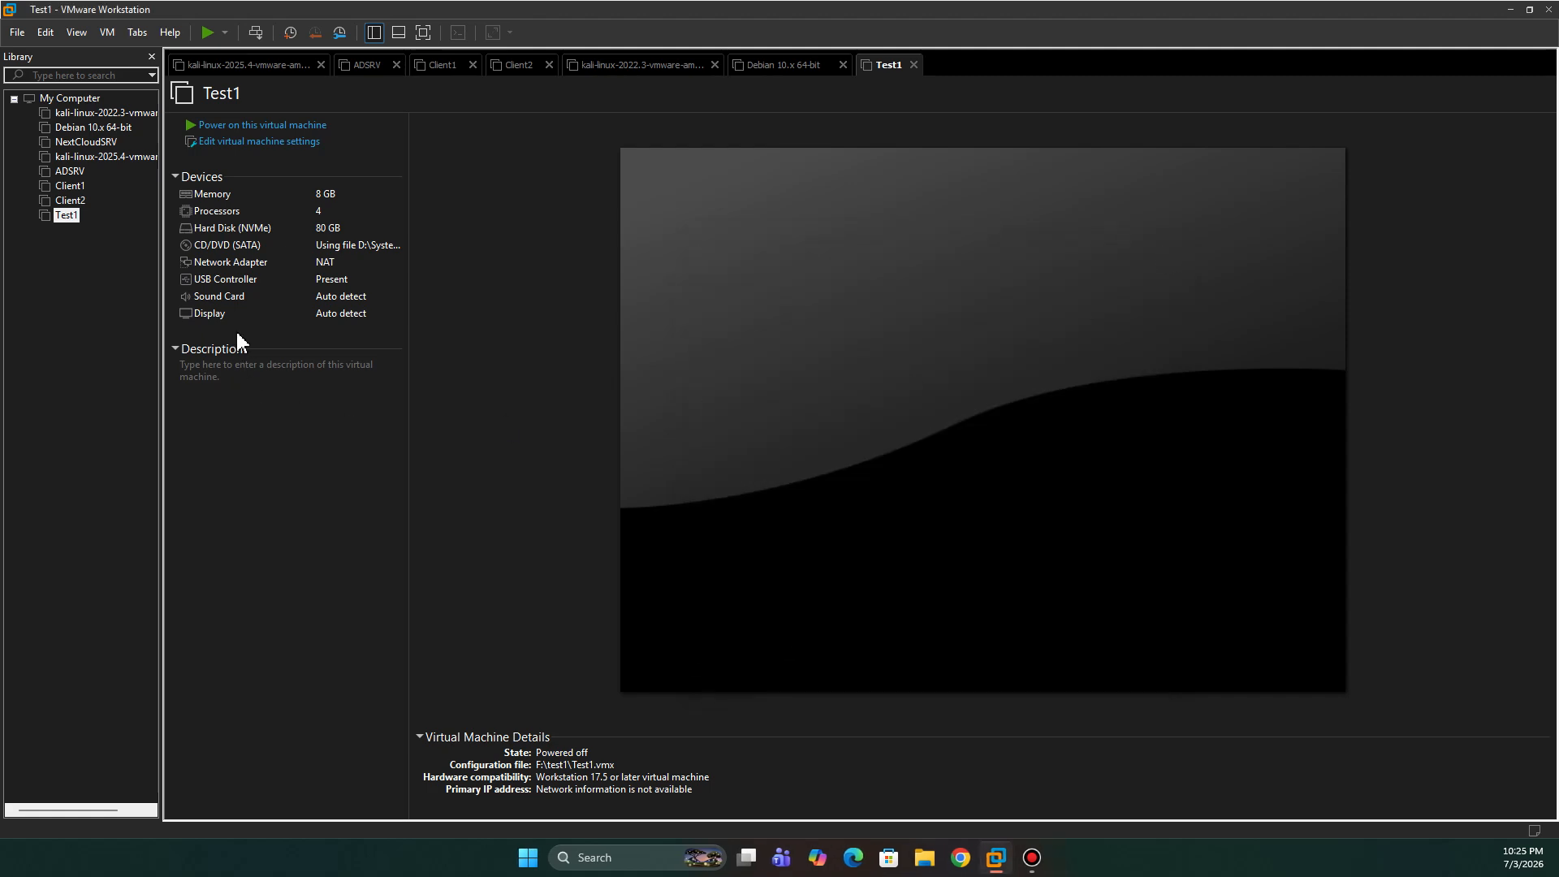
{"action": "double_click", "coordinate": [323, 265]}
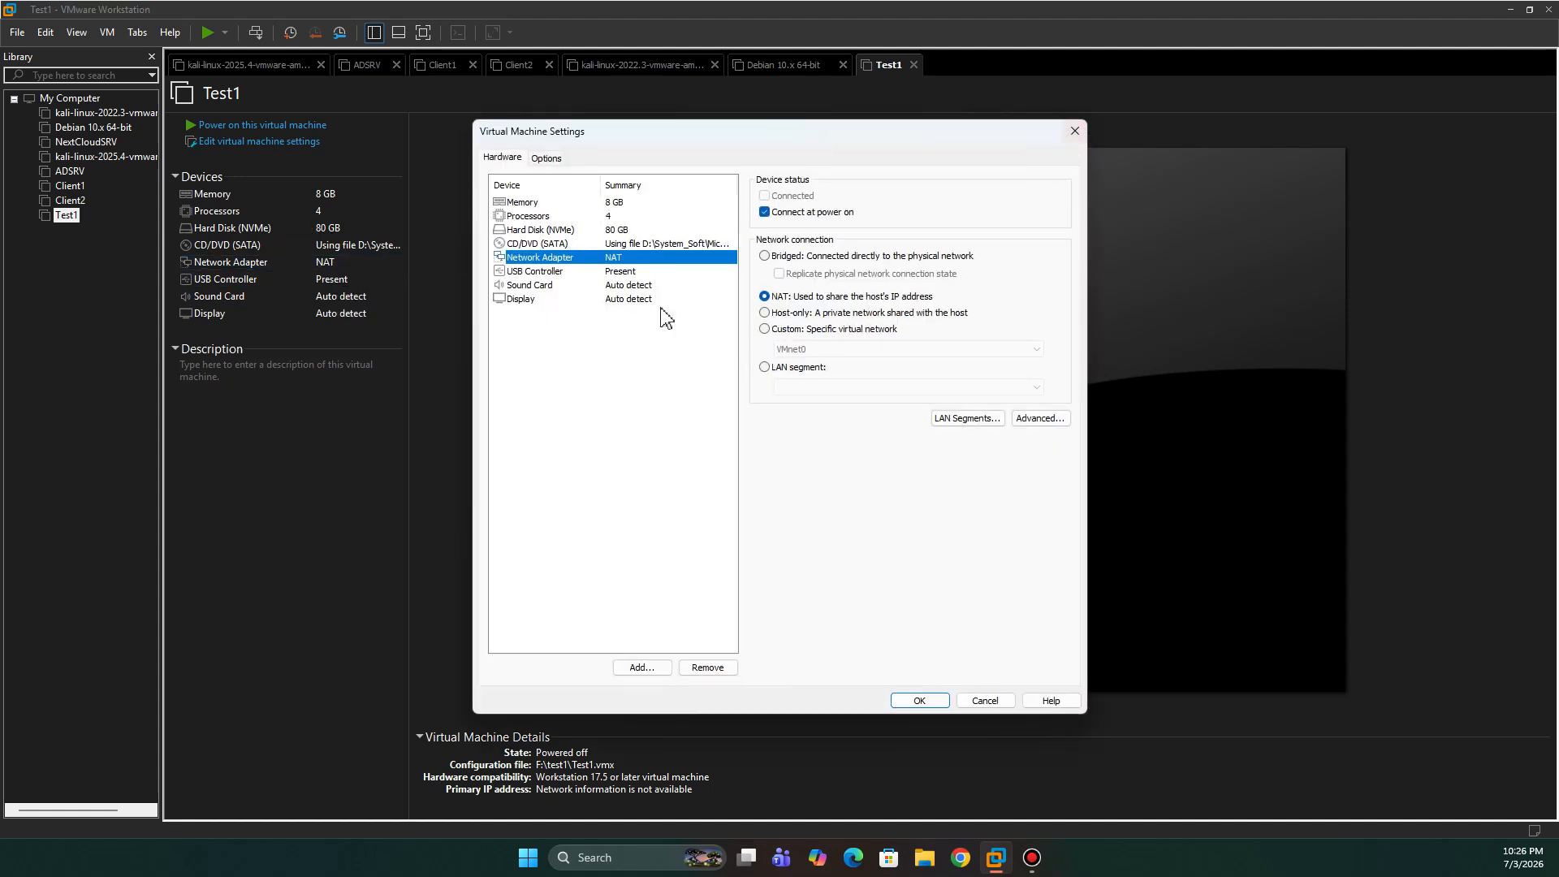
{"action": "left_click", "coordinate": [522, 203]}
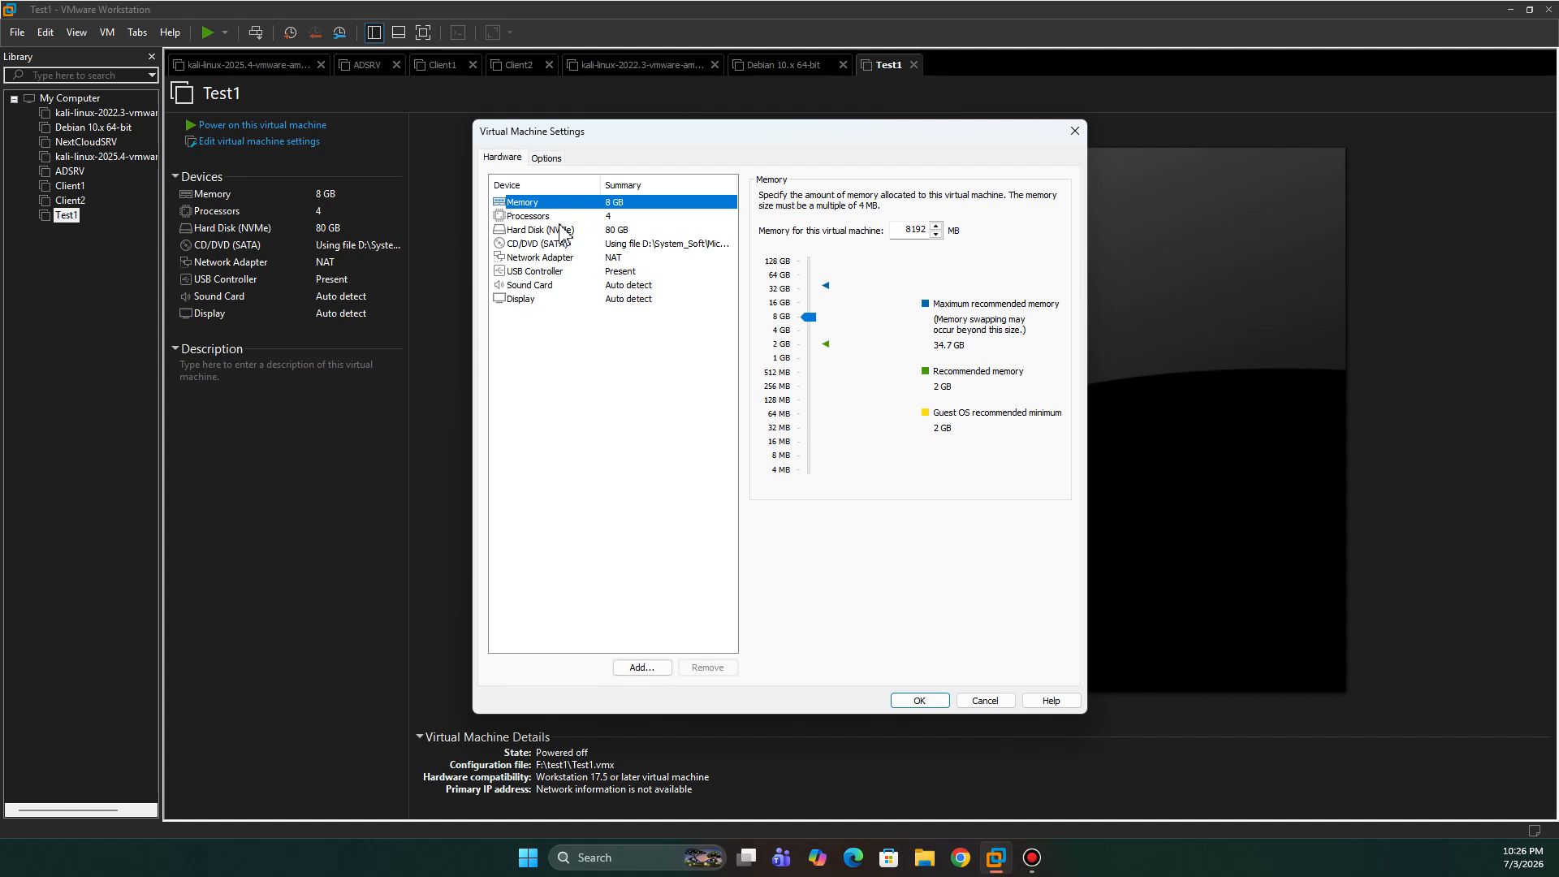
{"action": "left_click", "coordinate": [530, 217]}
{"action": "left_click", "coordinate": [532, 231]}
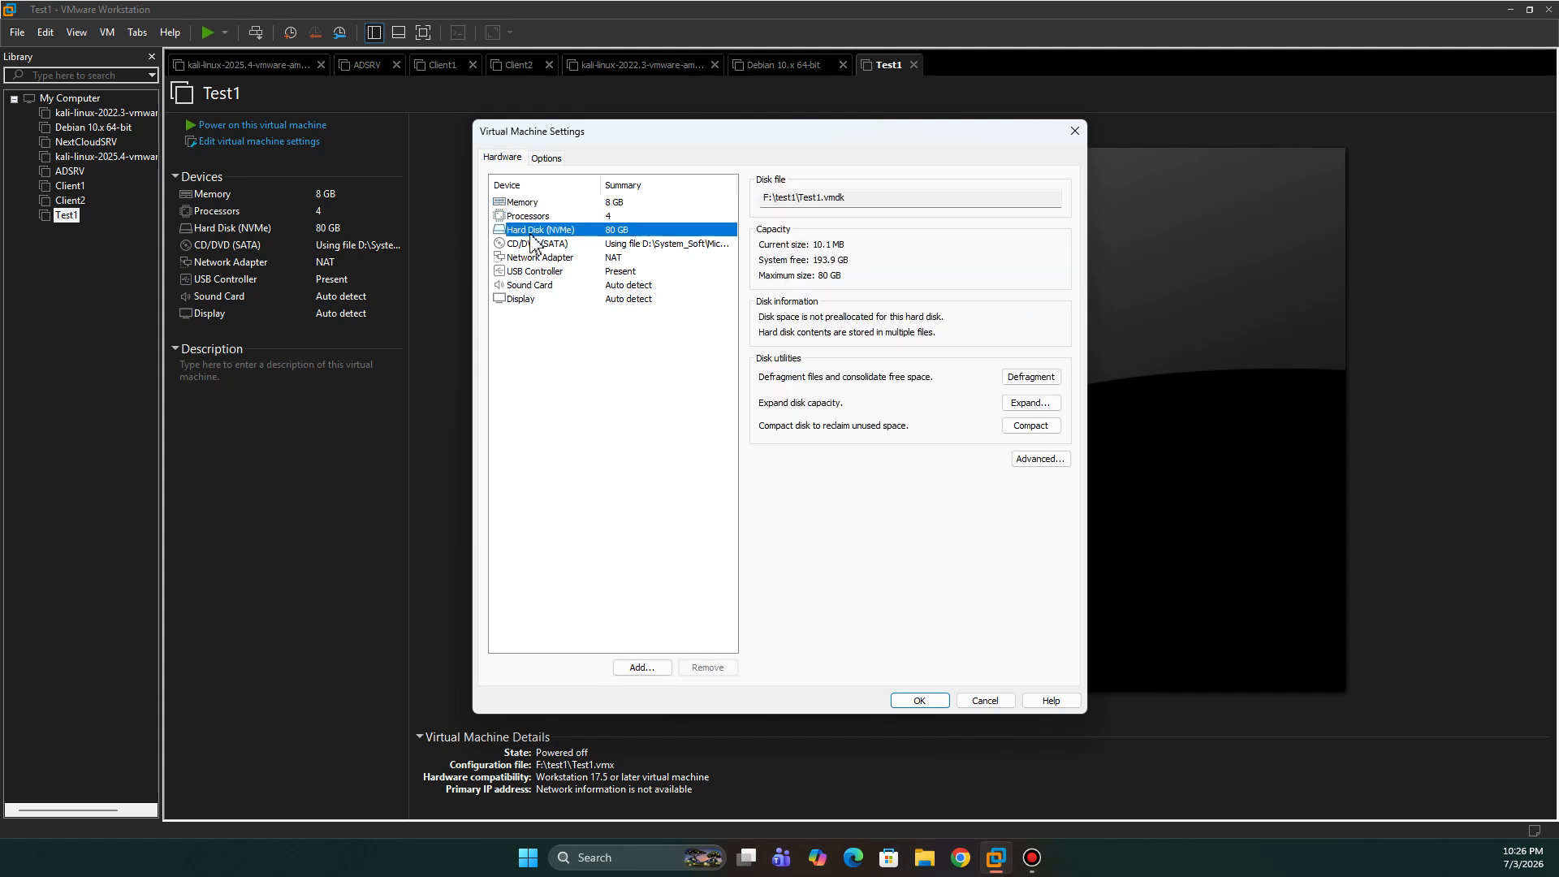
{"action": "left_click", "coordinate": [528, 244]}
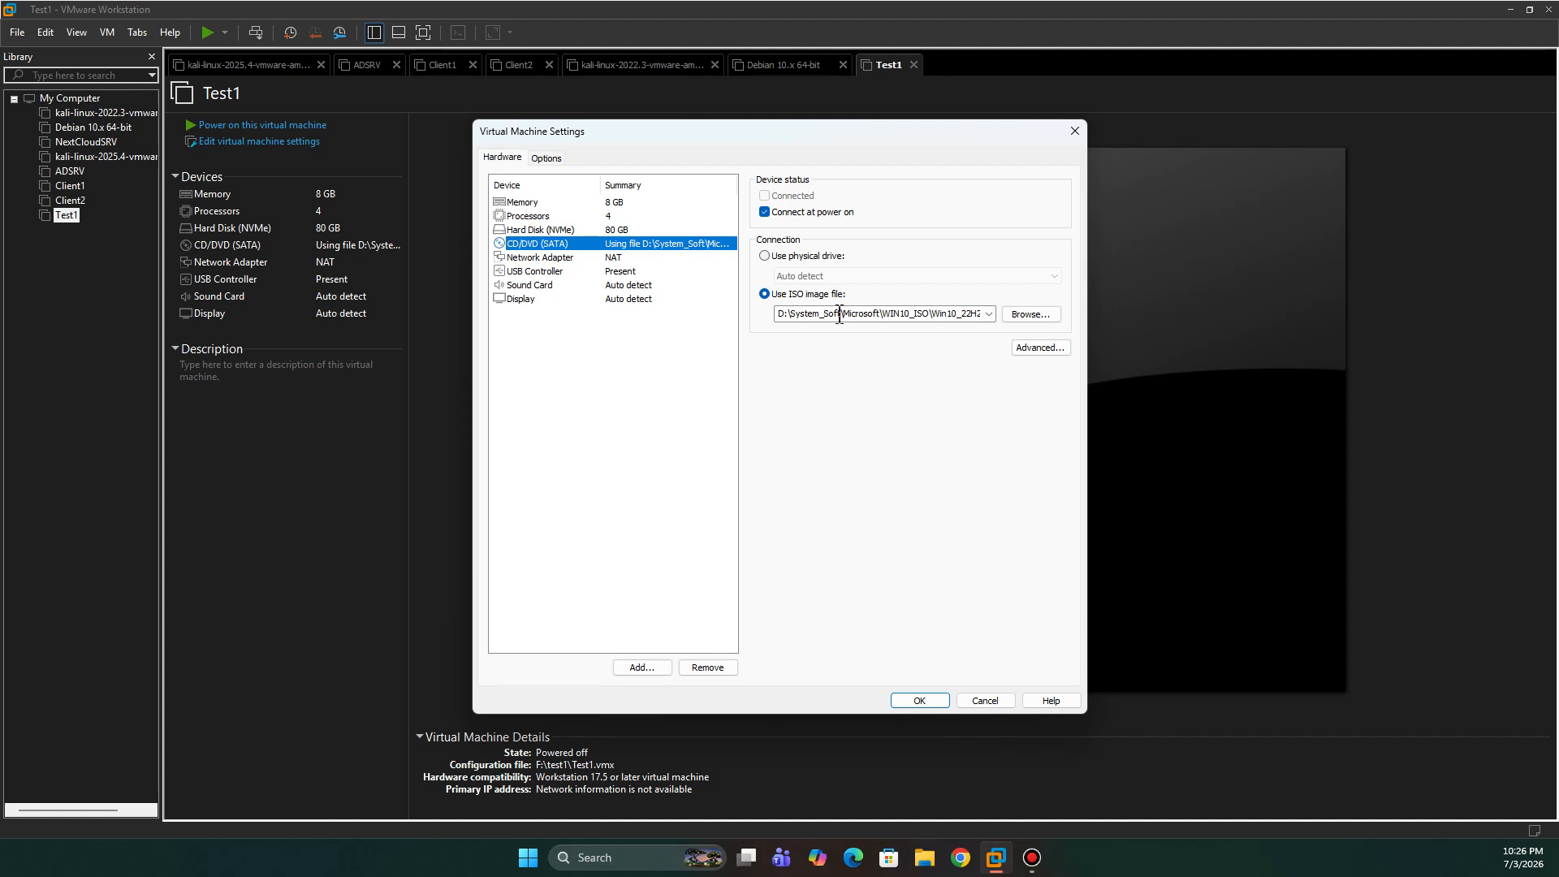
{"action": "left_click", "coordinate": [901, 699]}
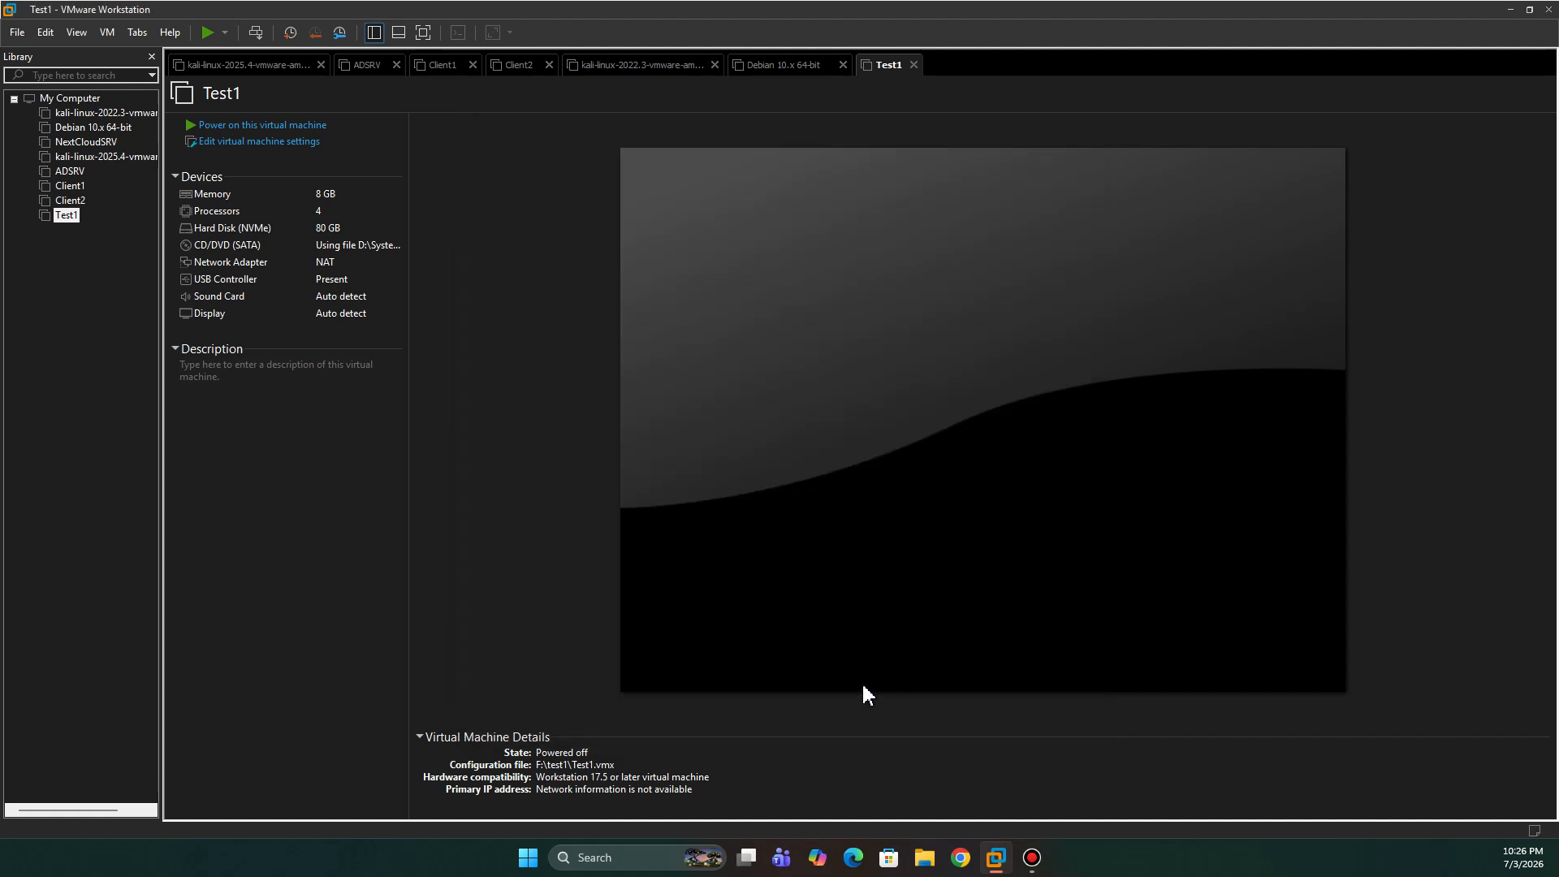
- Power on Test1, dismiss the side-channel mitigations hint, and boot it from the Windows 10 ISO
{"action": "left_click", "coordinate": [237, 130]}
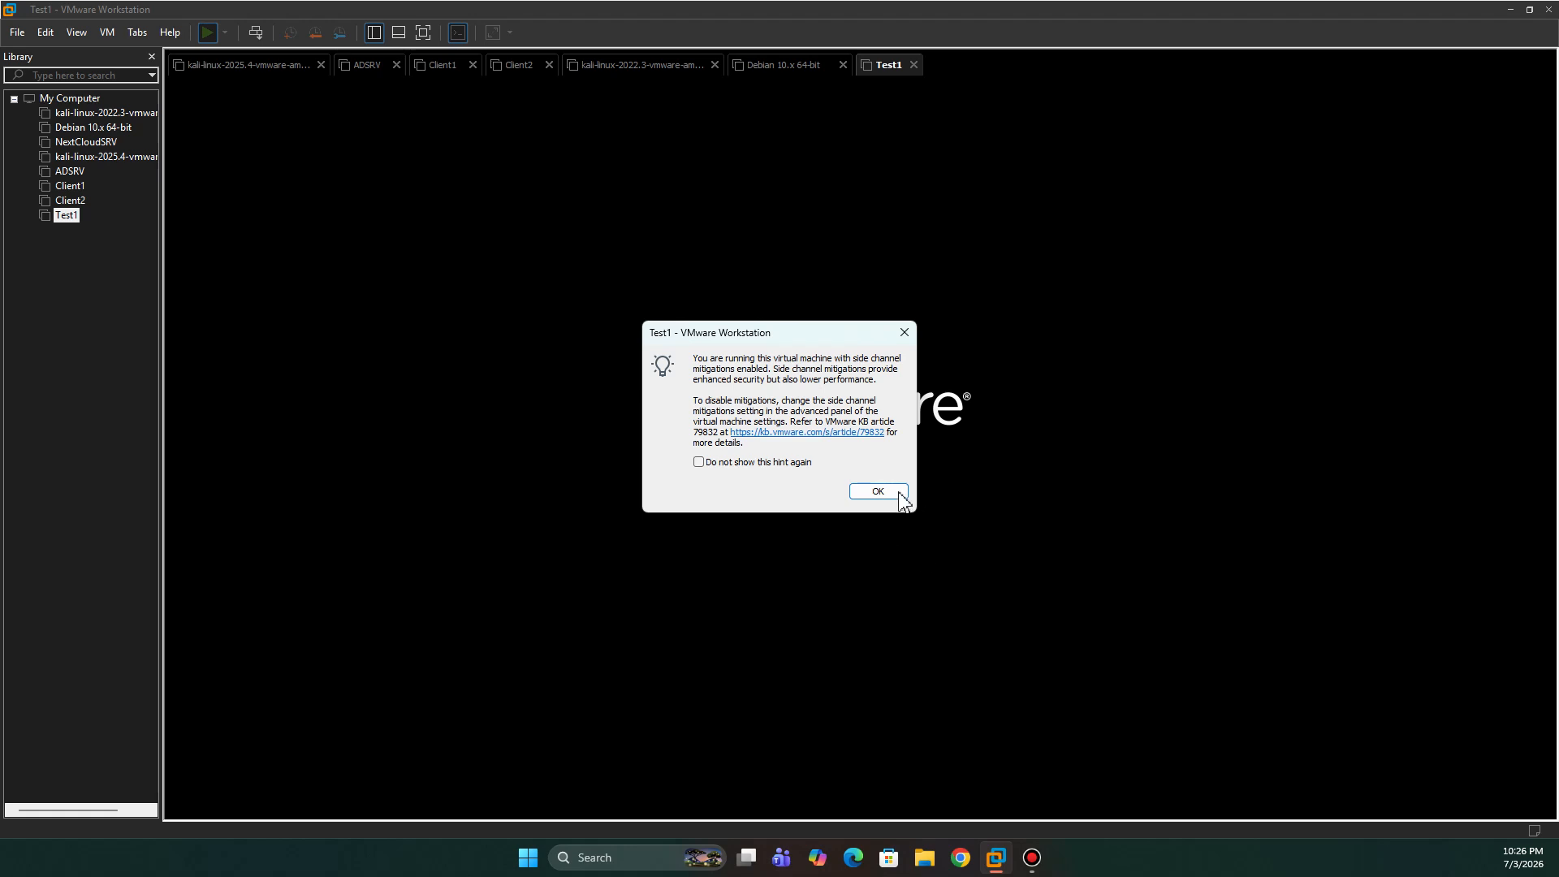
{"action": "left_click", "coordinate": [875, 490]}
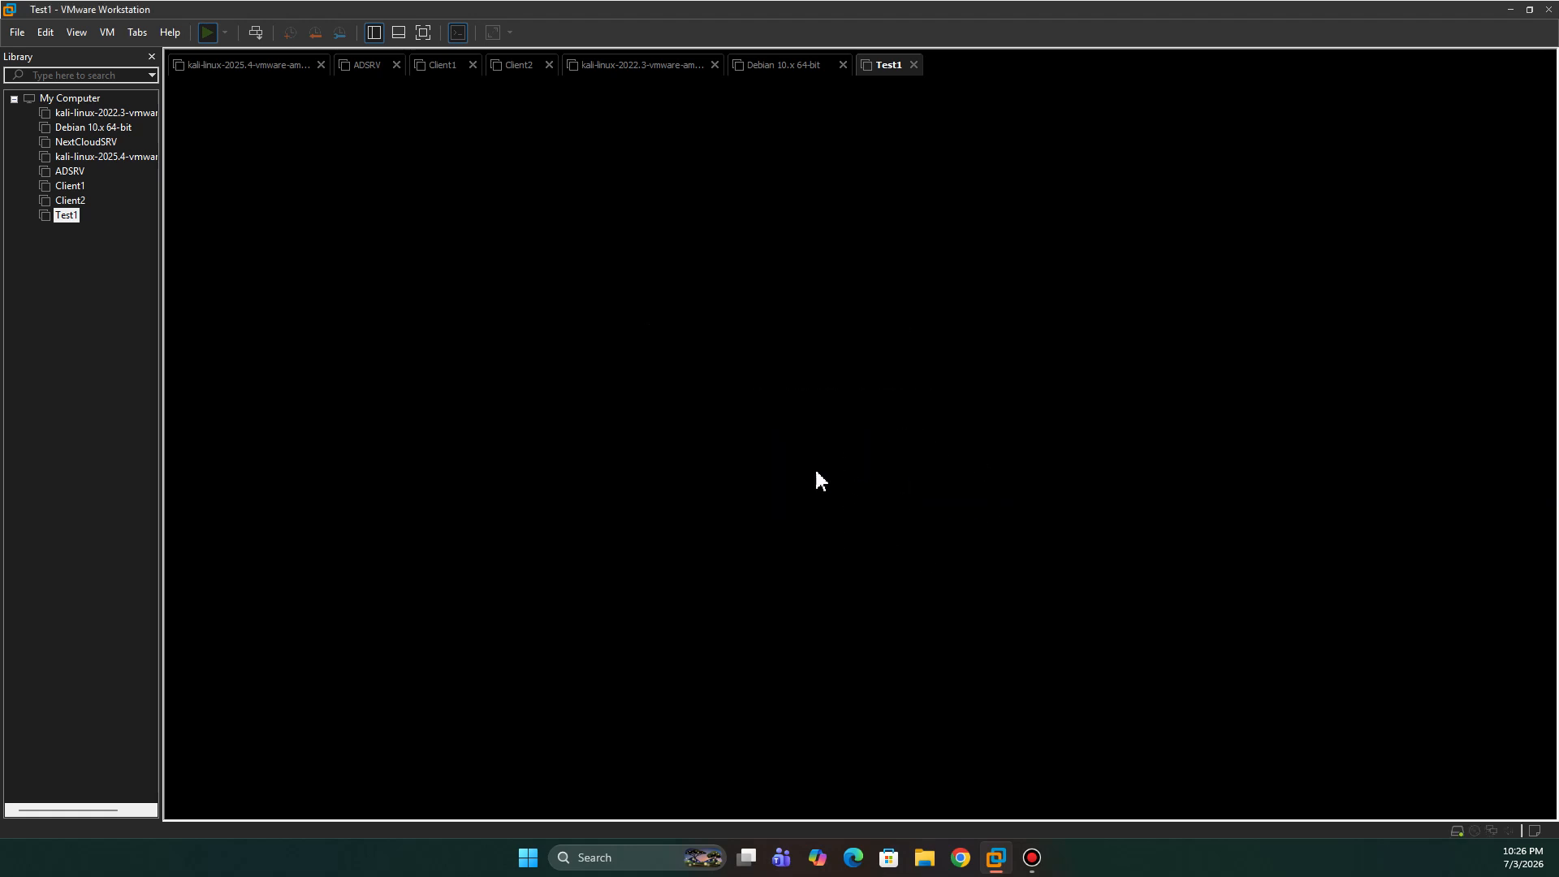
{"action": "left_click", "coordinate": [863, 462]}
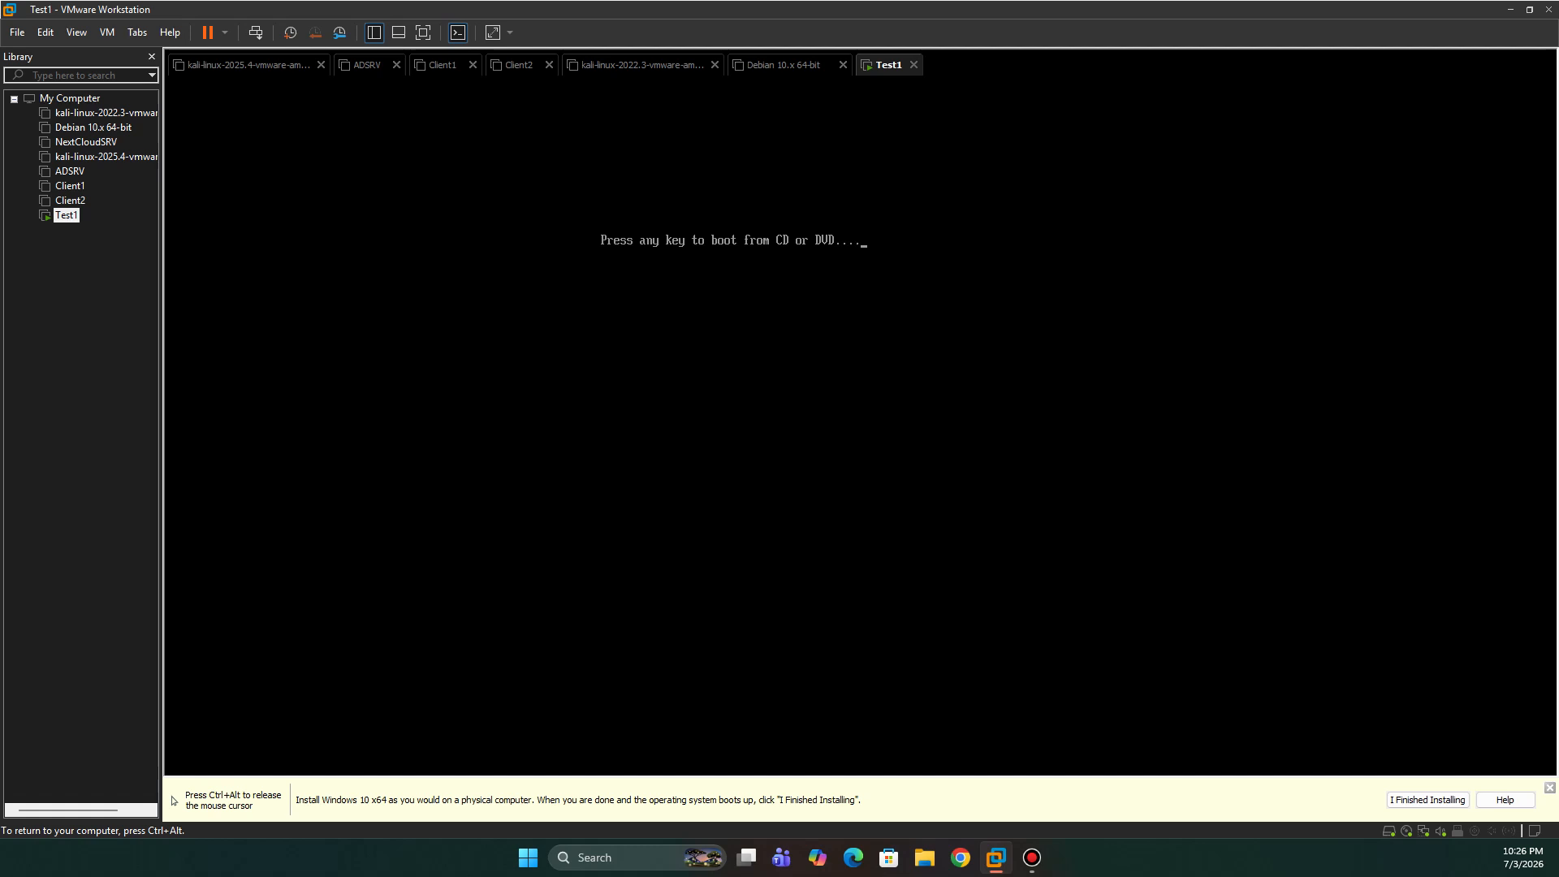
{"action": "key", "text": "Return"}
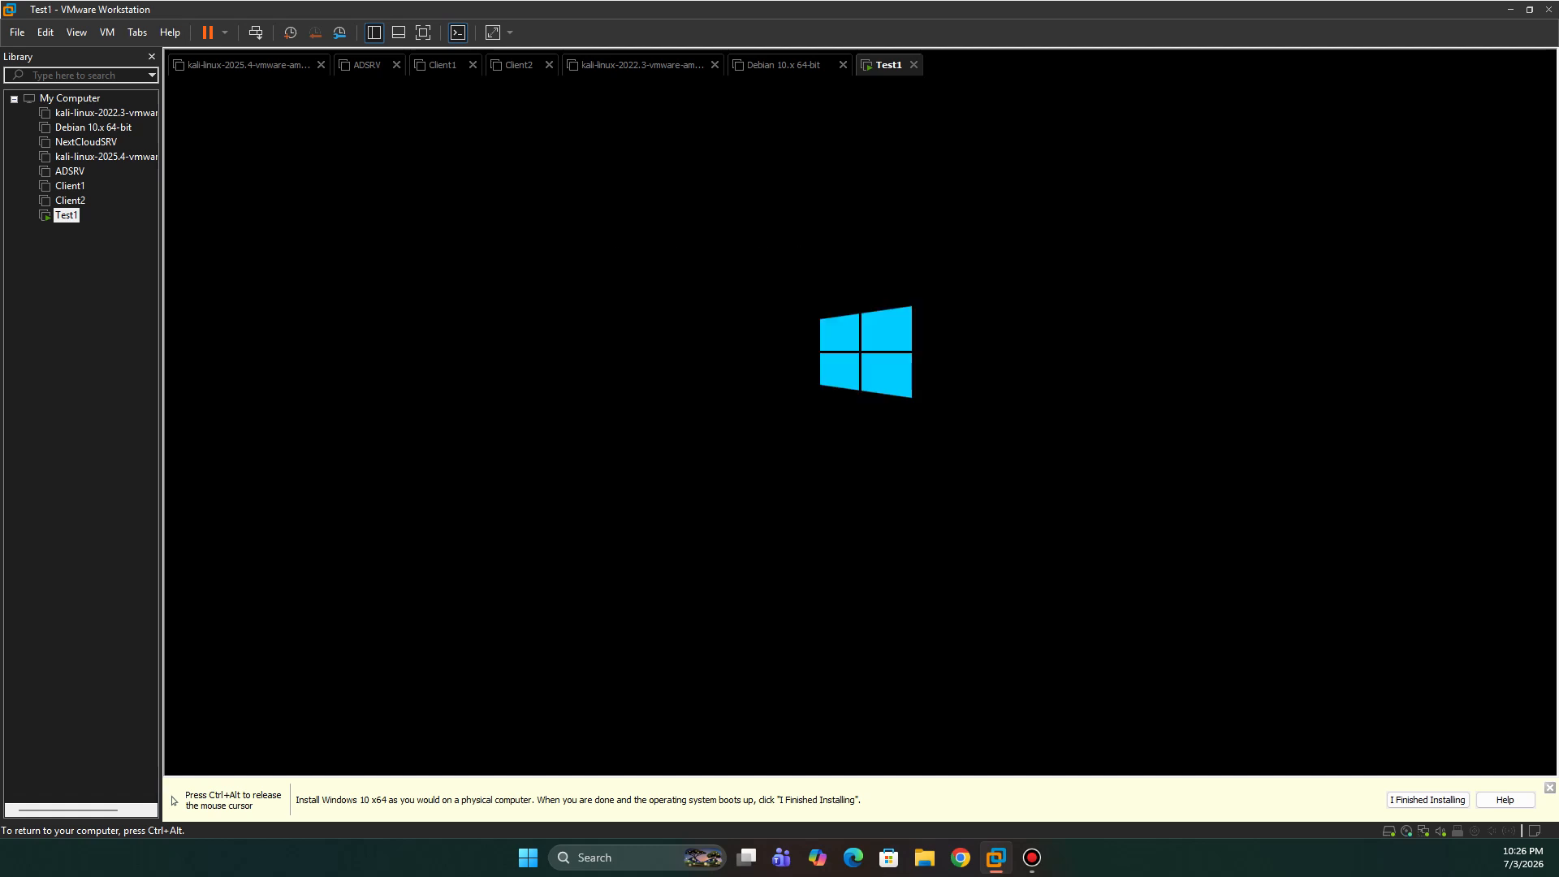
{"action": "key", "text": "ctrl+alt"}
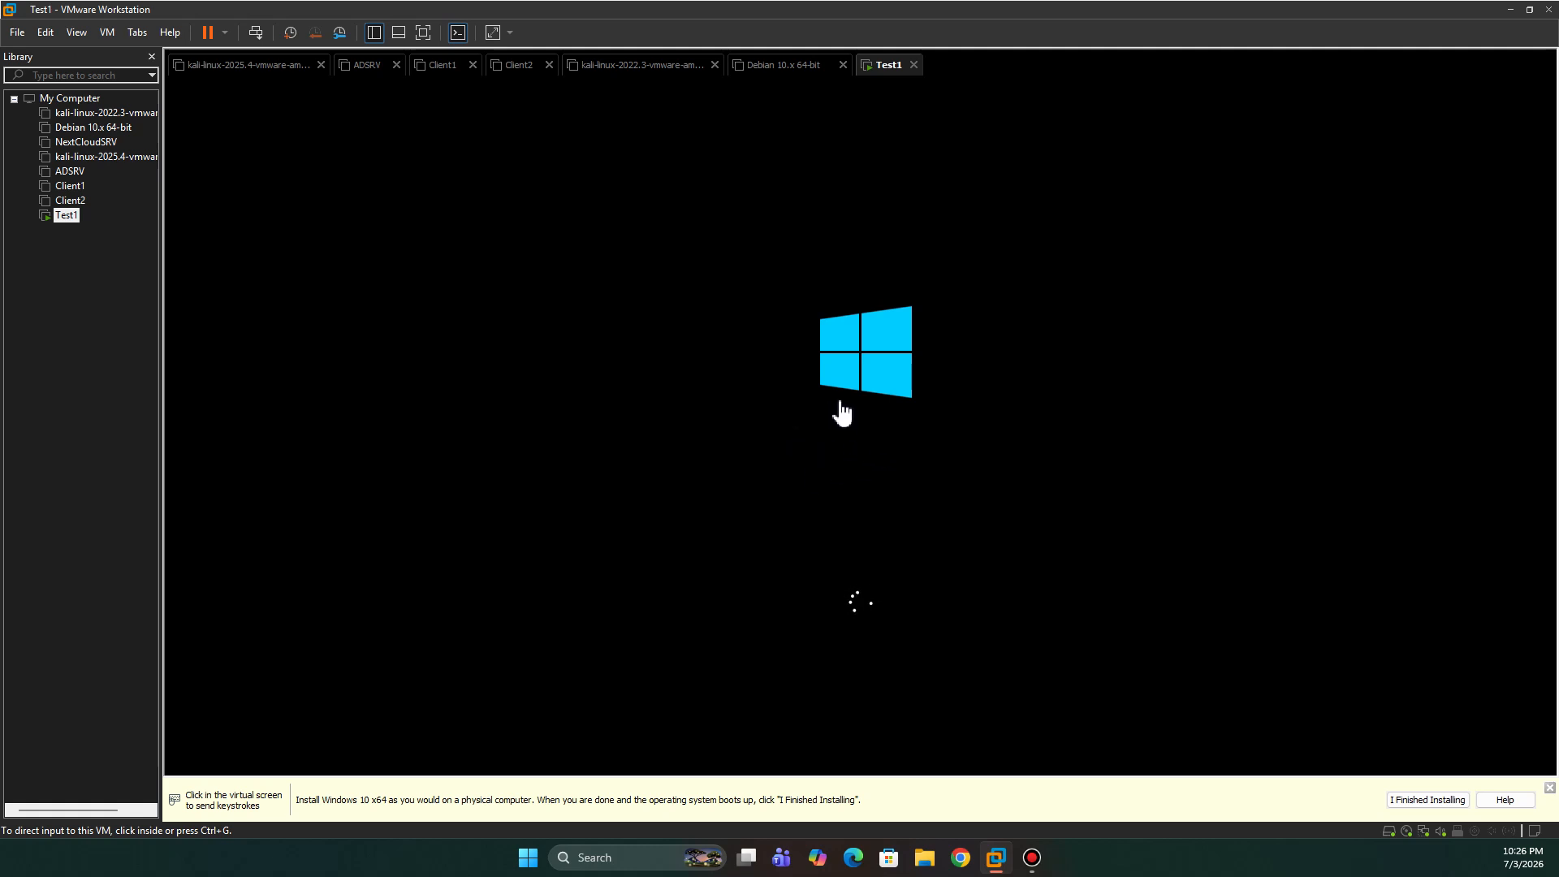
{"action": "left_click", "coordinate": [870, 437]}
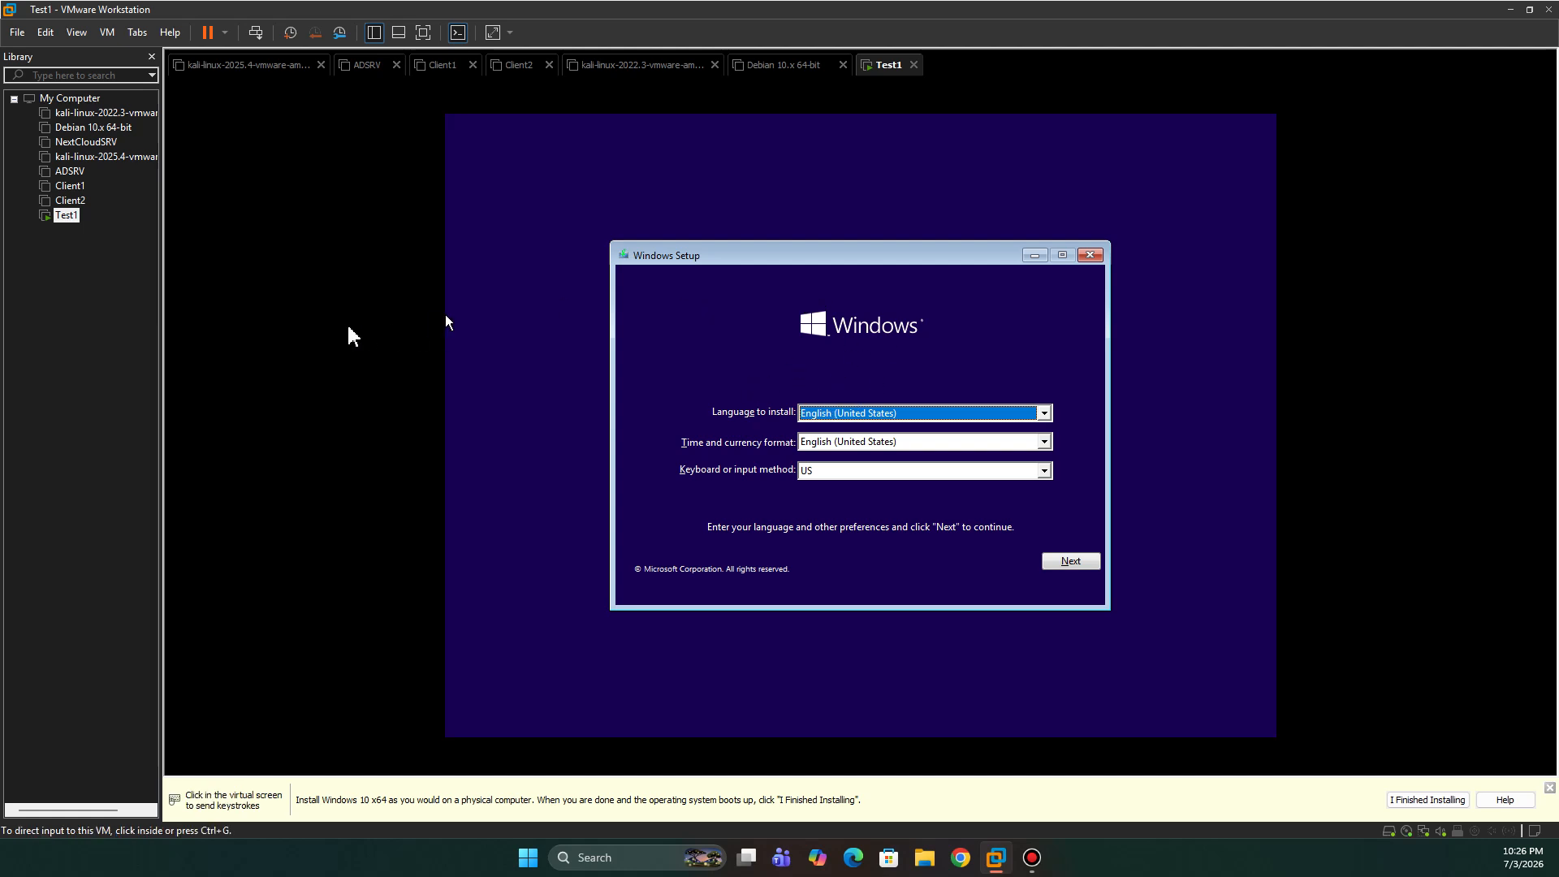
- Keep English (United States) and US keyboard defaults in Windows Setup and continue with Next
{"action": "left_click", "coordinate": [329, 380]}
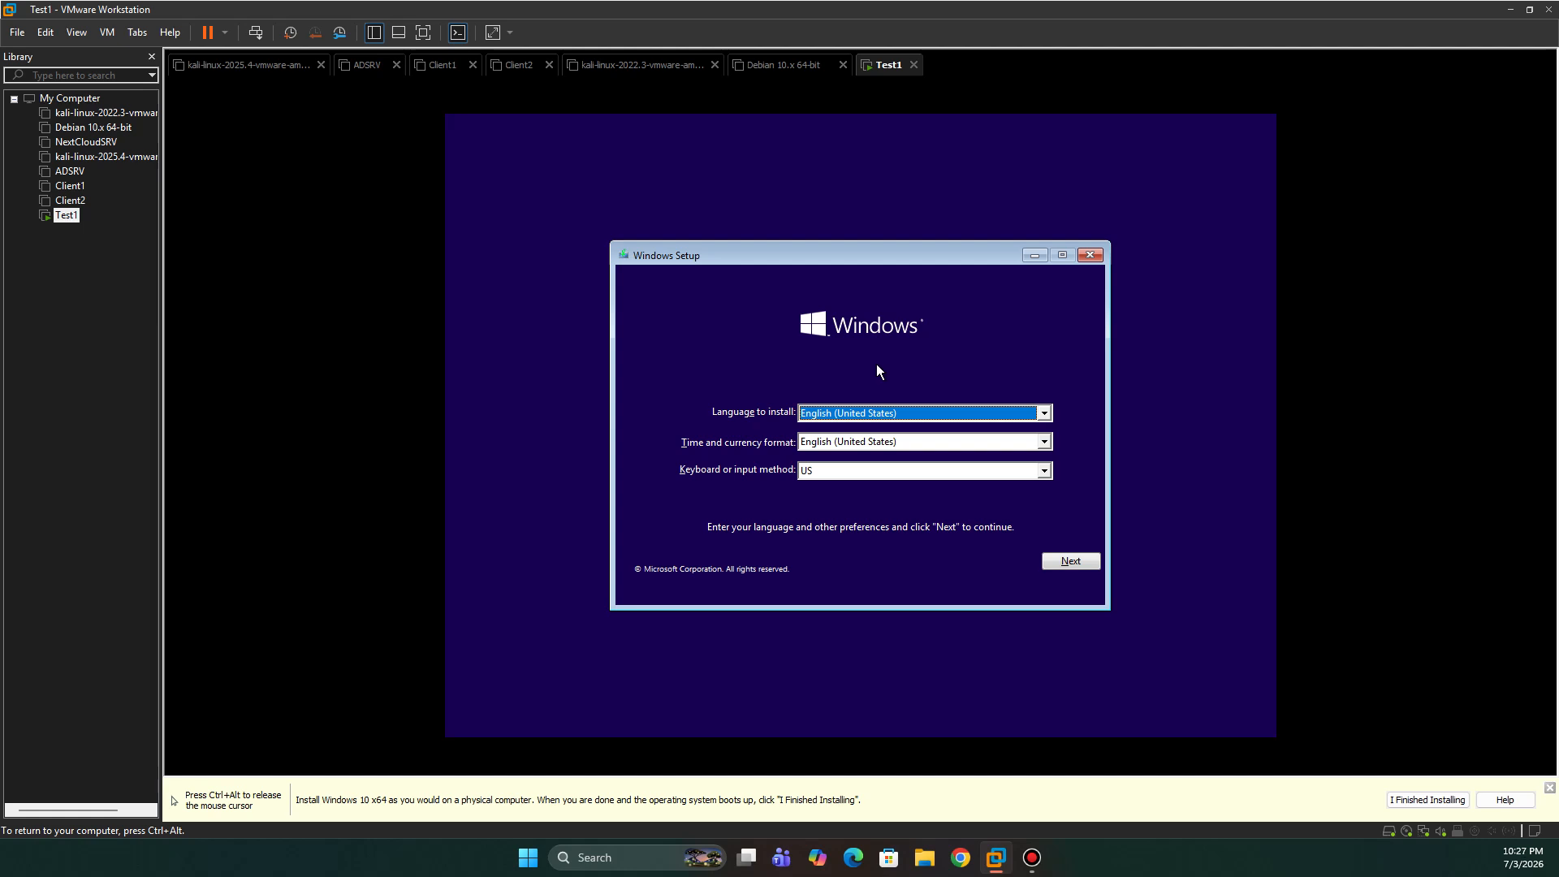
{"action": "key", "text": "ctrl+alt"}
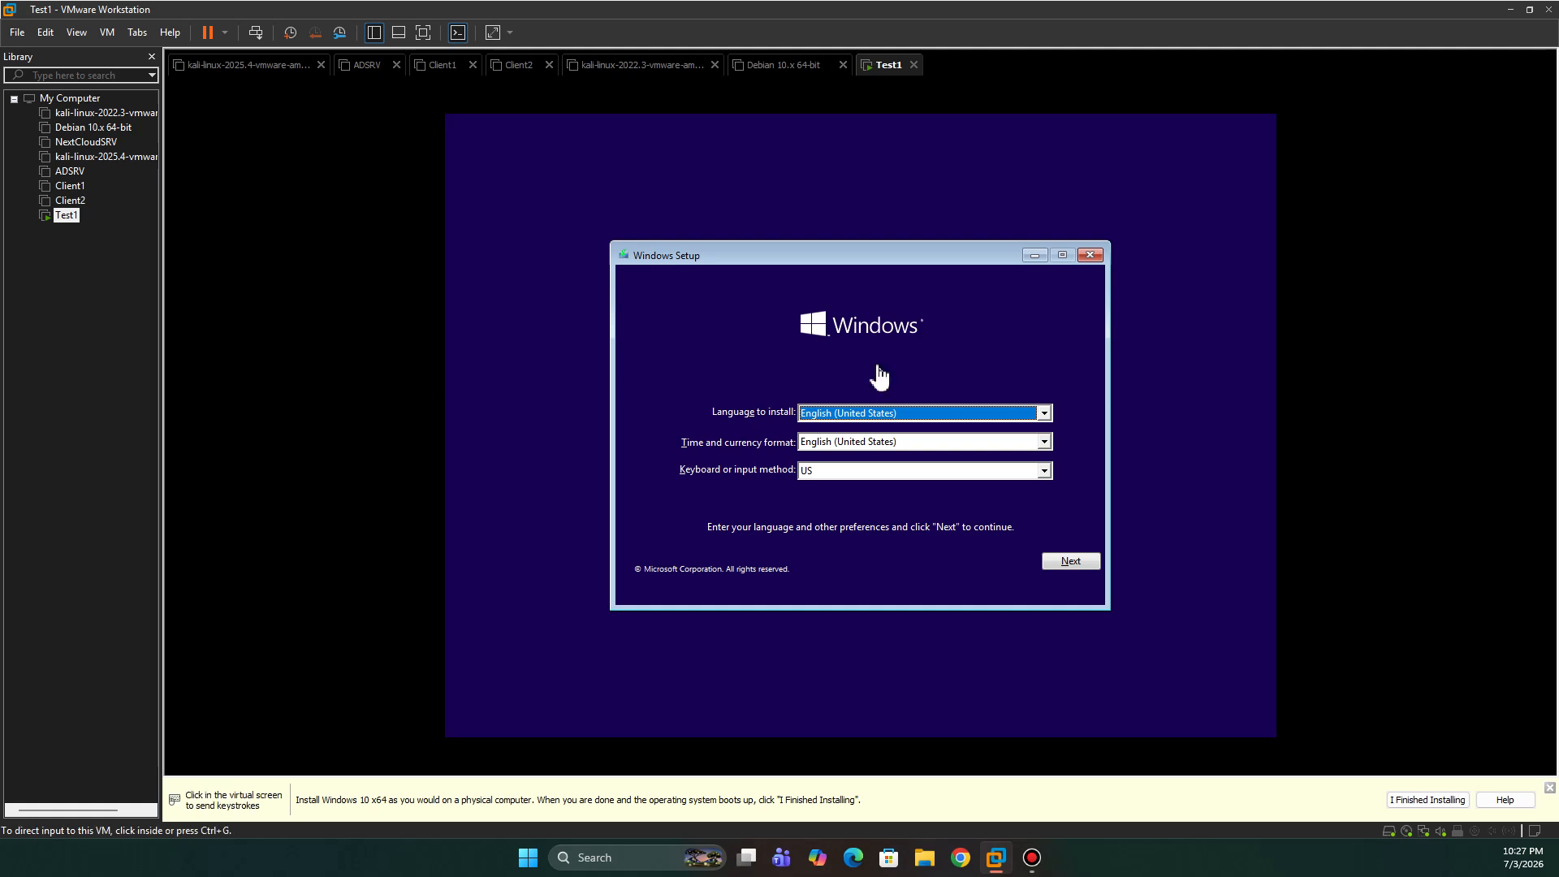
{"action": "left_click", "coordinate": [877, 368]}
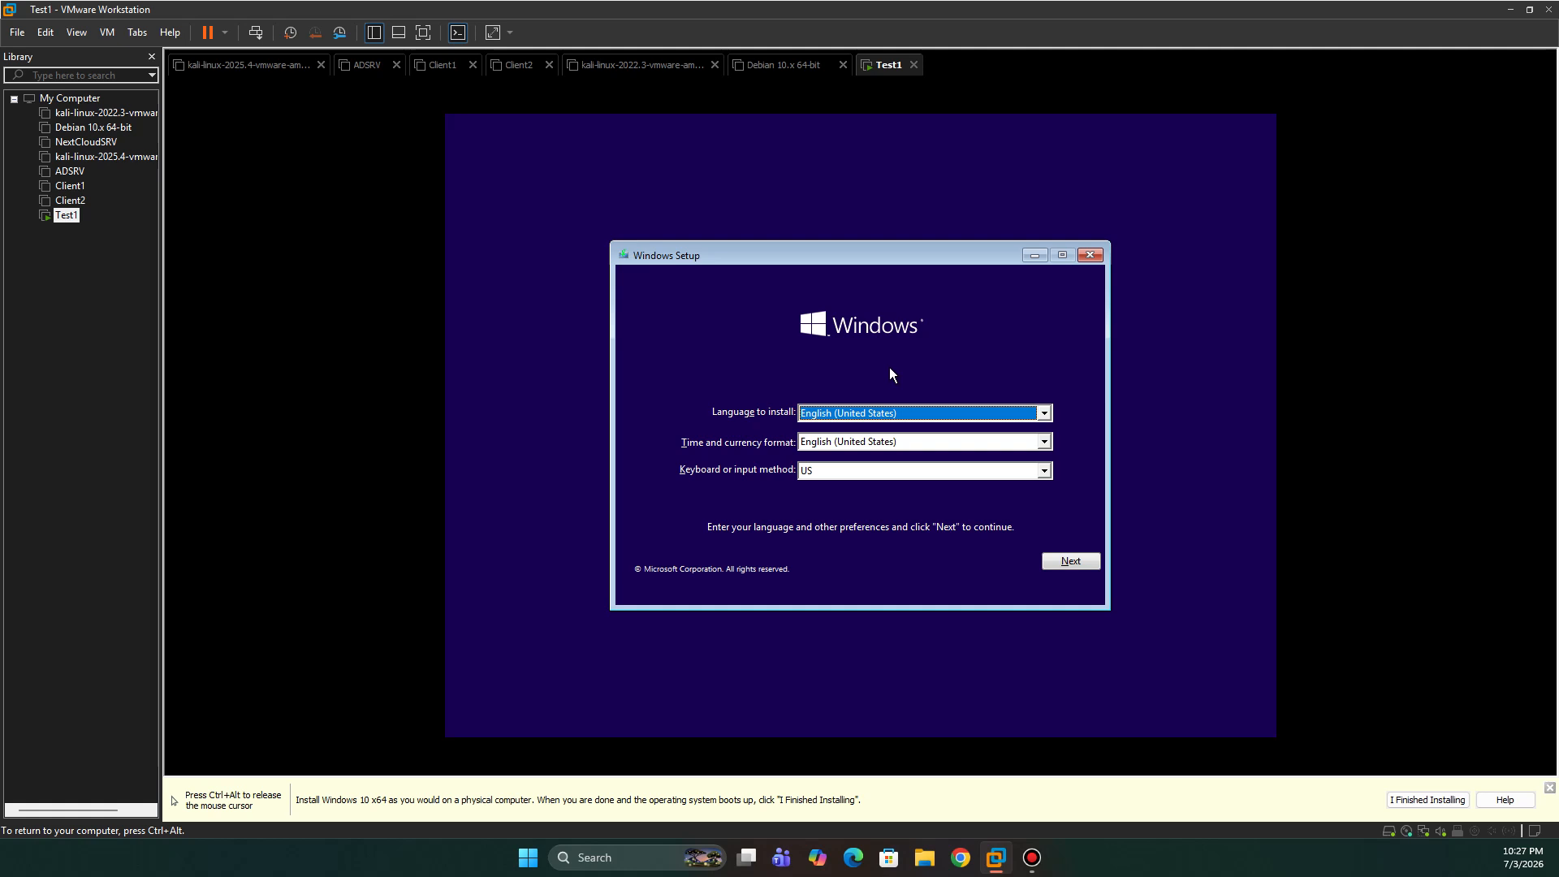
{"action": "key", "text": "ctrl+alt"}
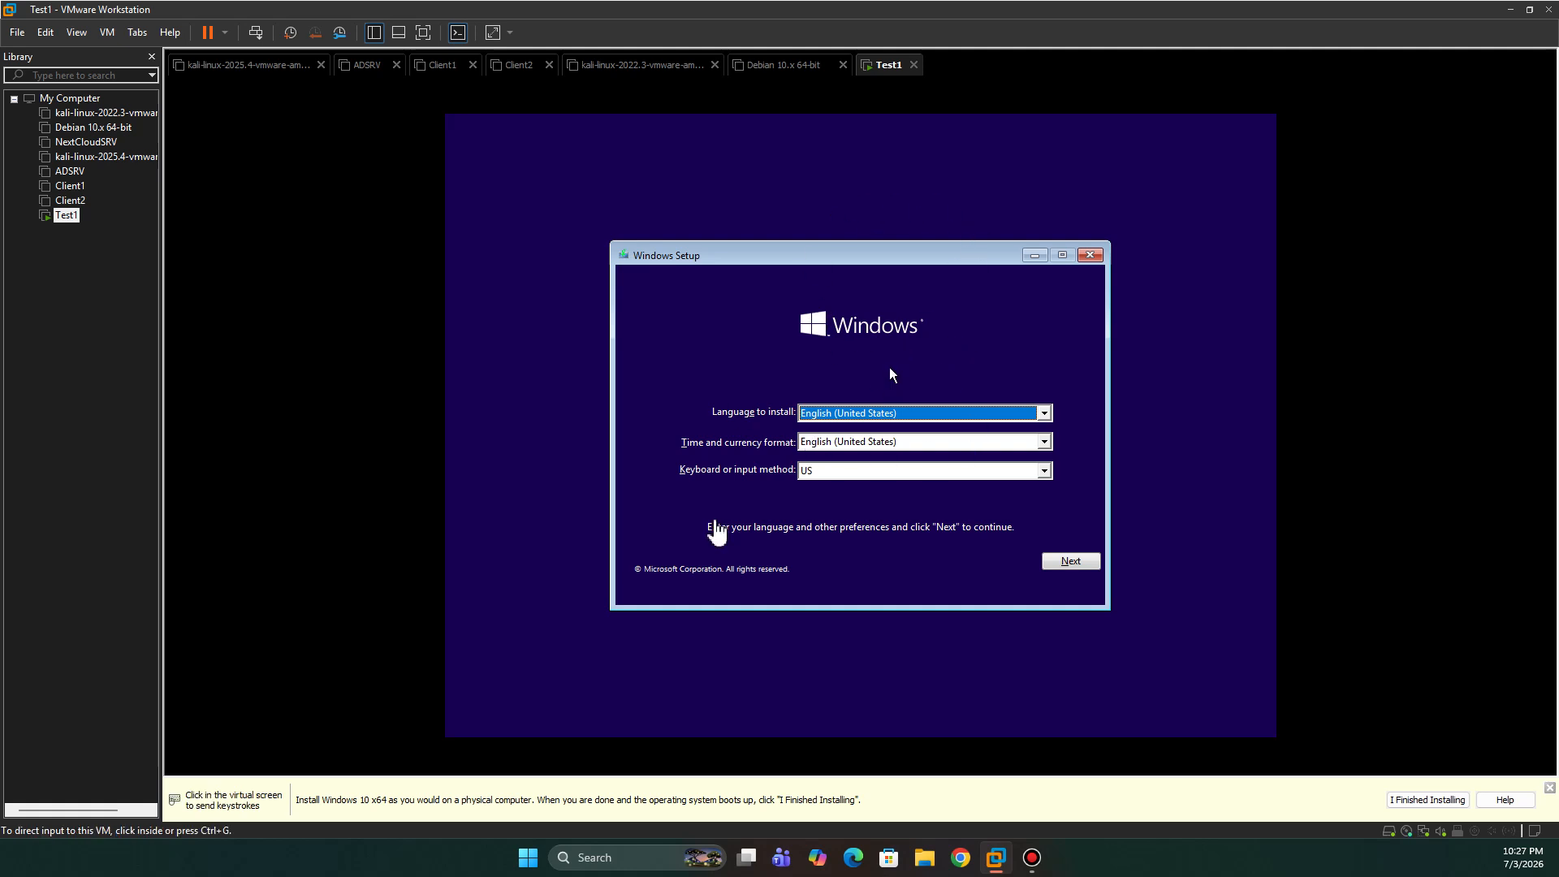
{"action": "left_click", "coordinate": [1012, 562]}
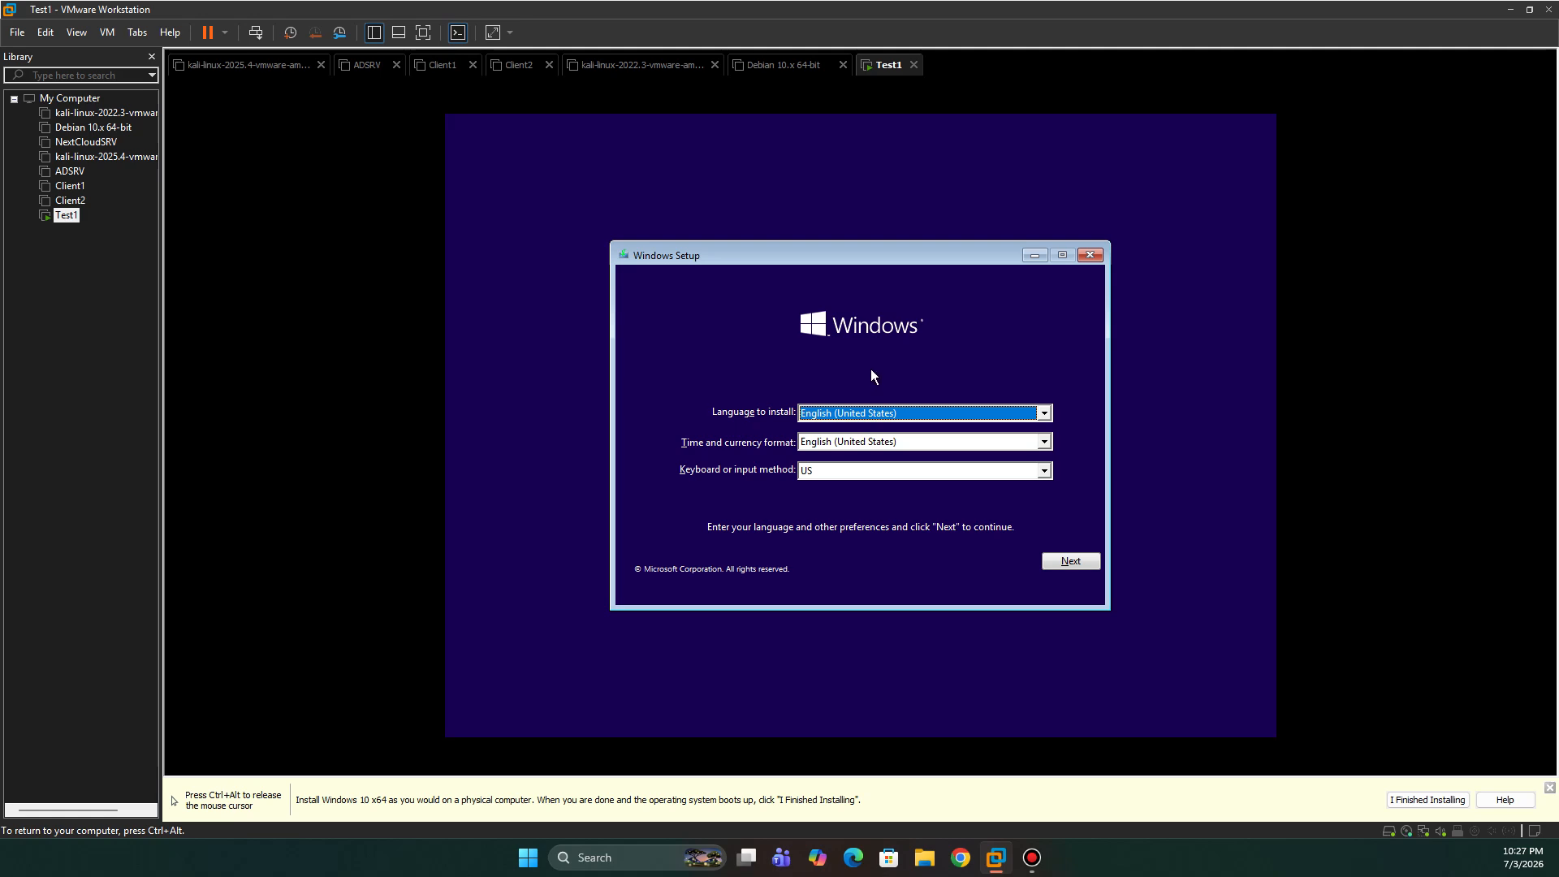
{"action": "key", "text": "ctrl+alt"}
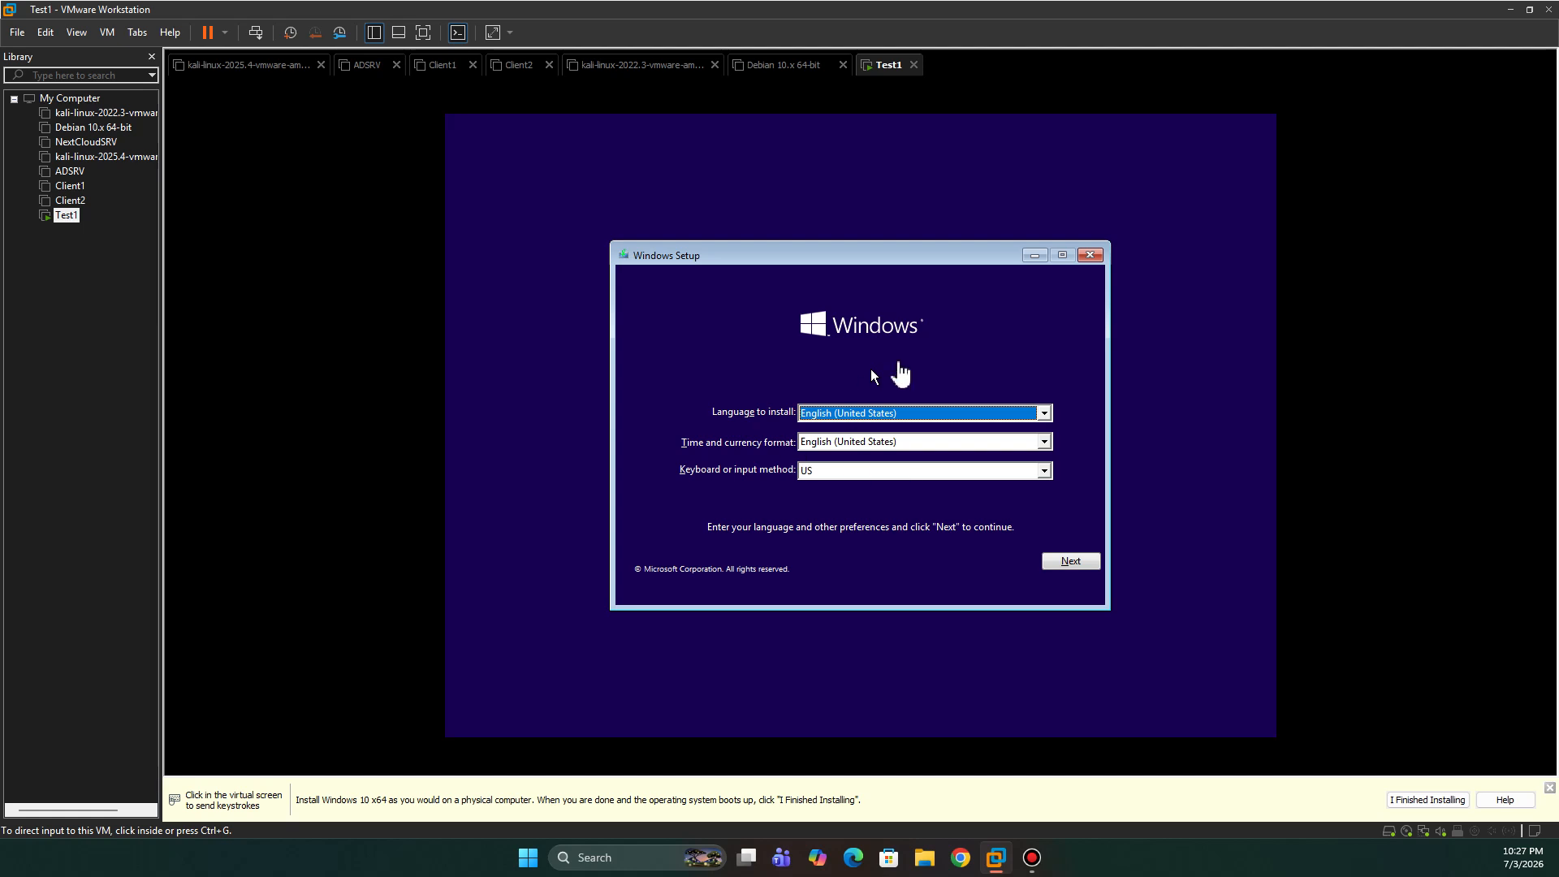
{"action": "left_click", "coordinate": [899, 364]}
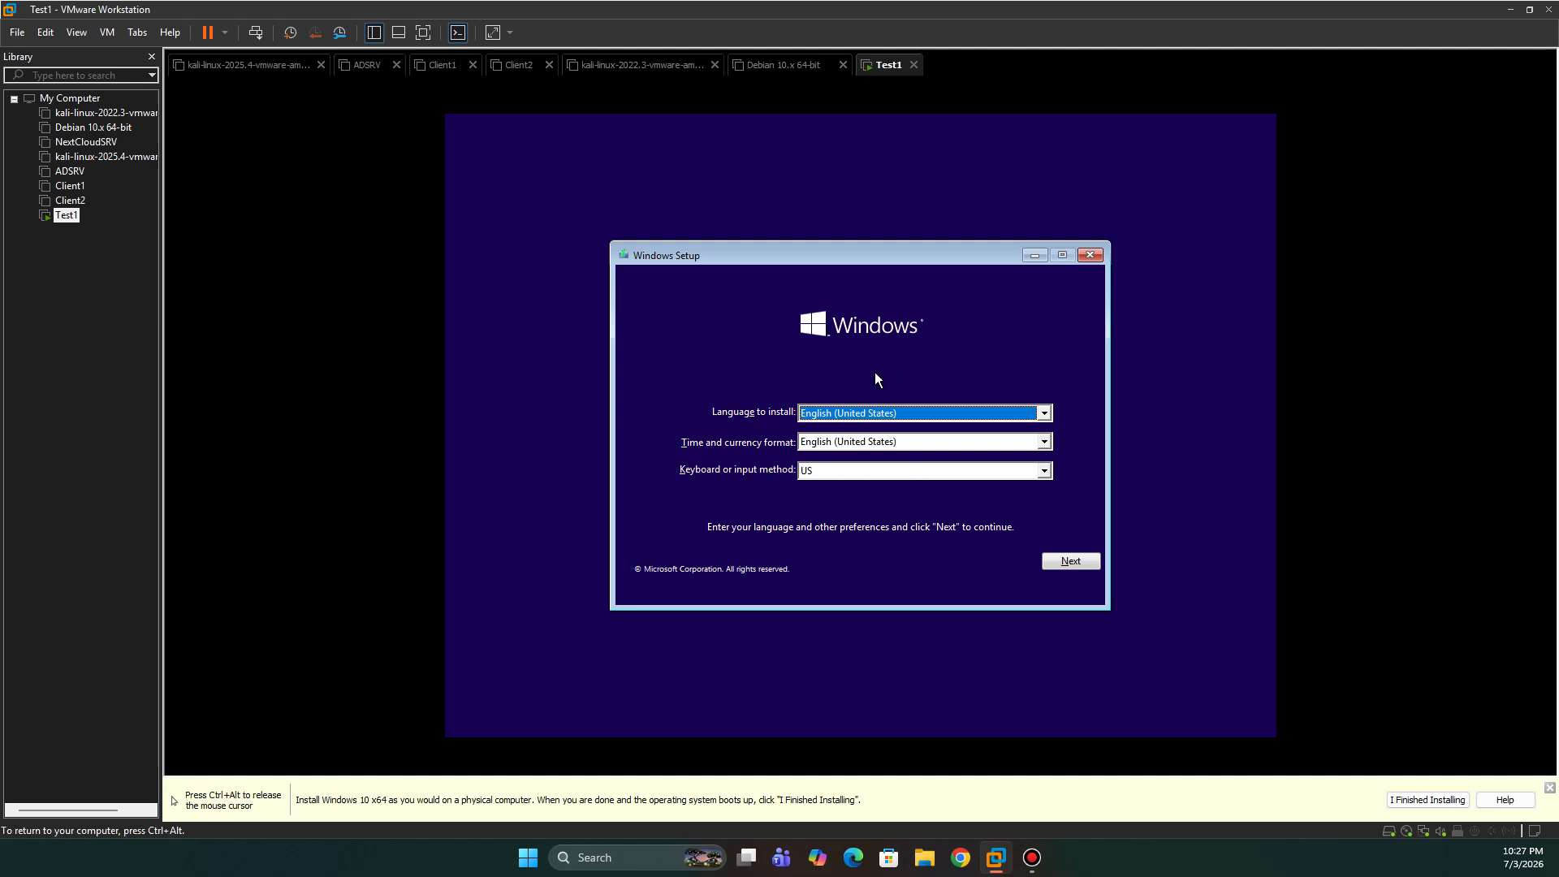
{"action": "left_click", "coordinate": [1075, 559]}
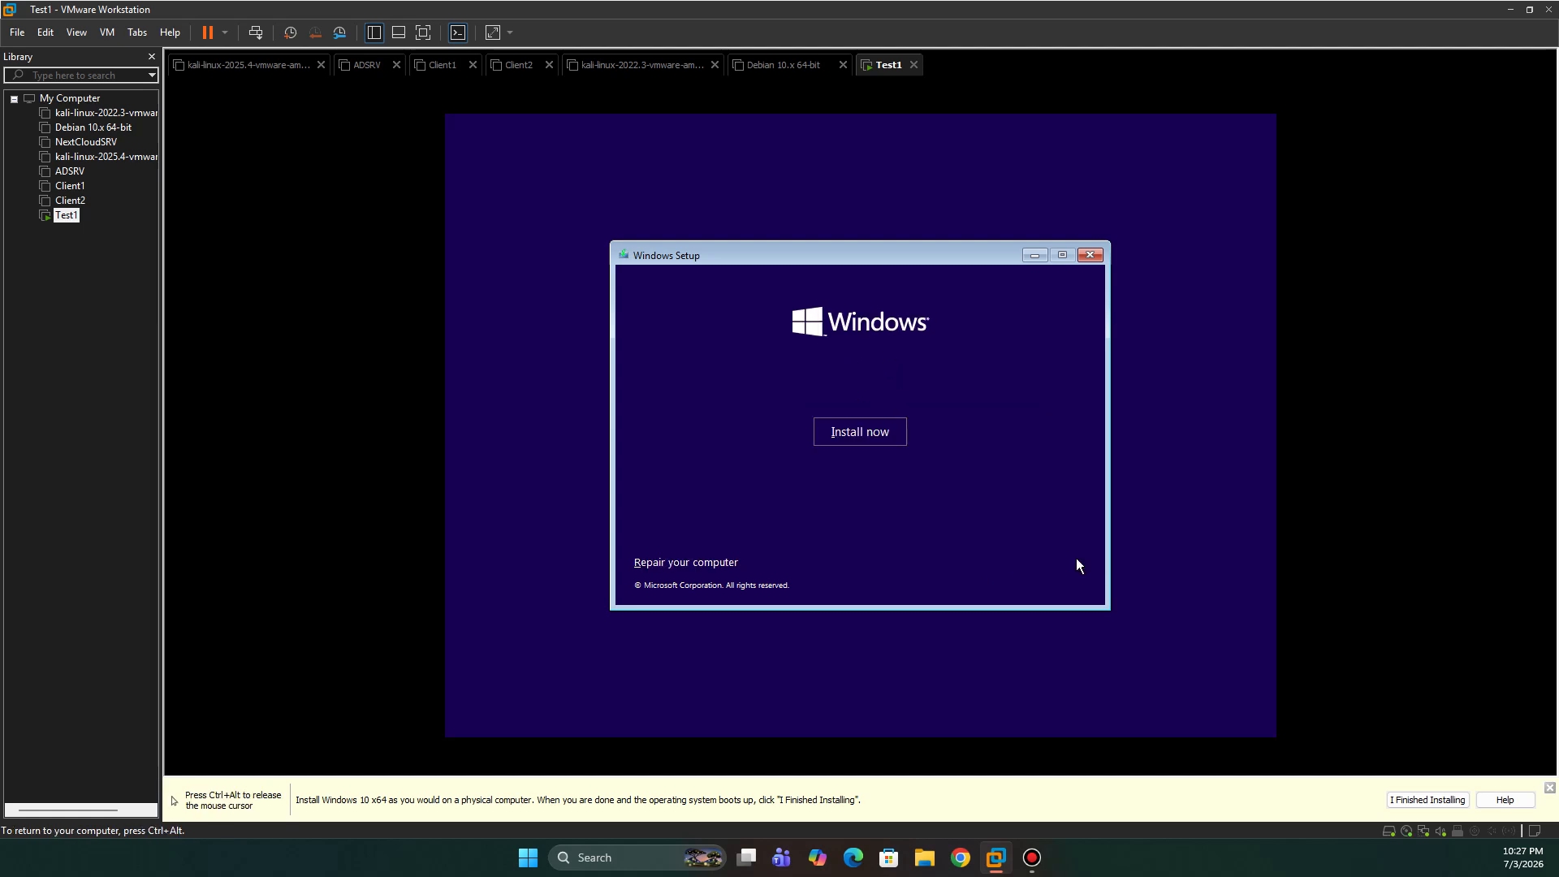
- Start the Windows installation, hide the VMware hint bar, and skip the product key
{"action": "left_click", "coordinate": [856, 431]}
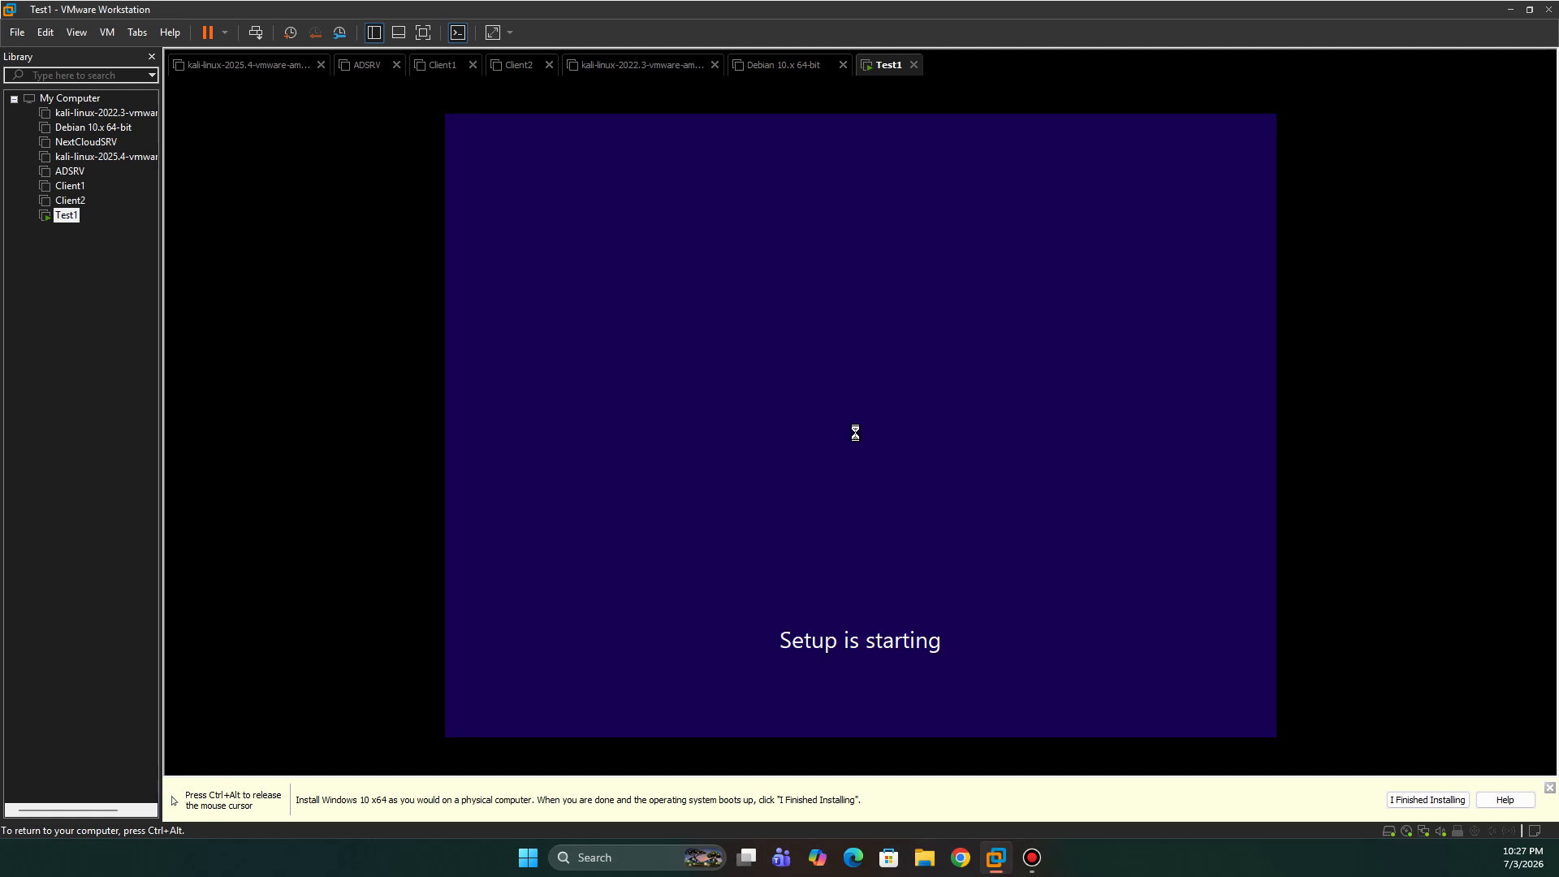
{"action": "key", "text": "ctrl+alt"}
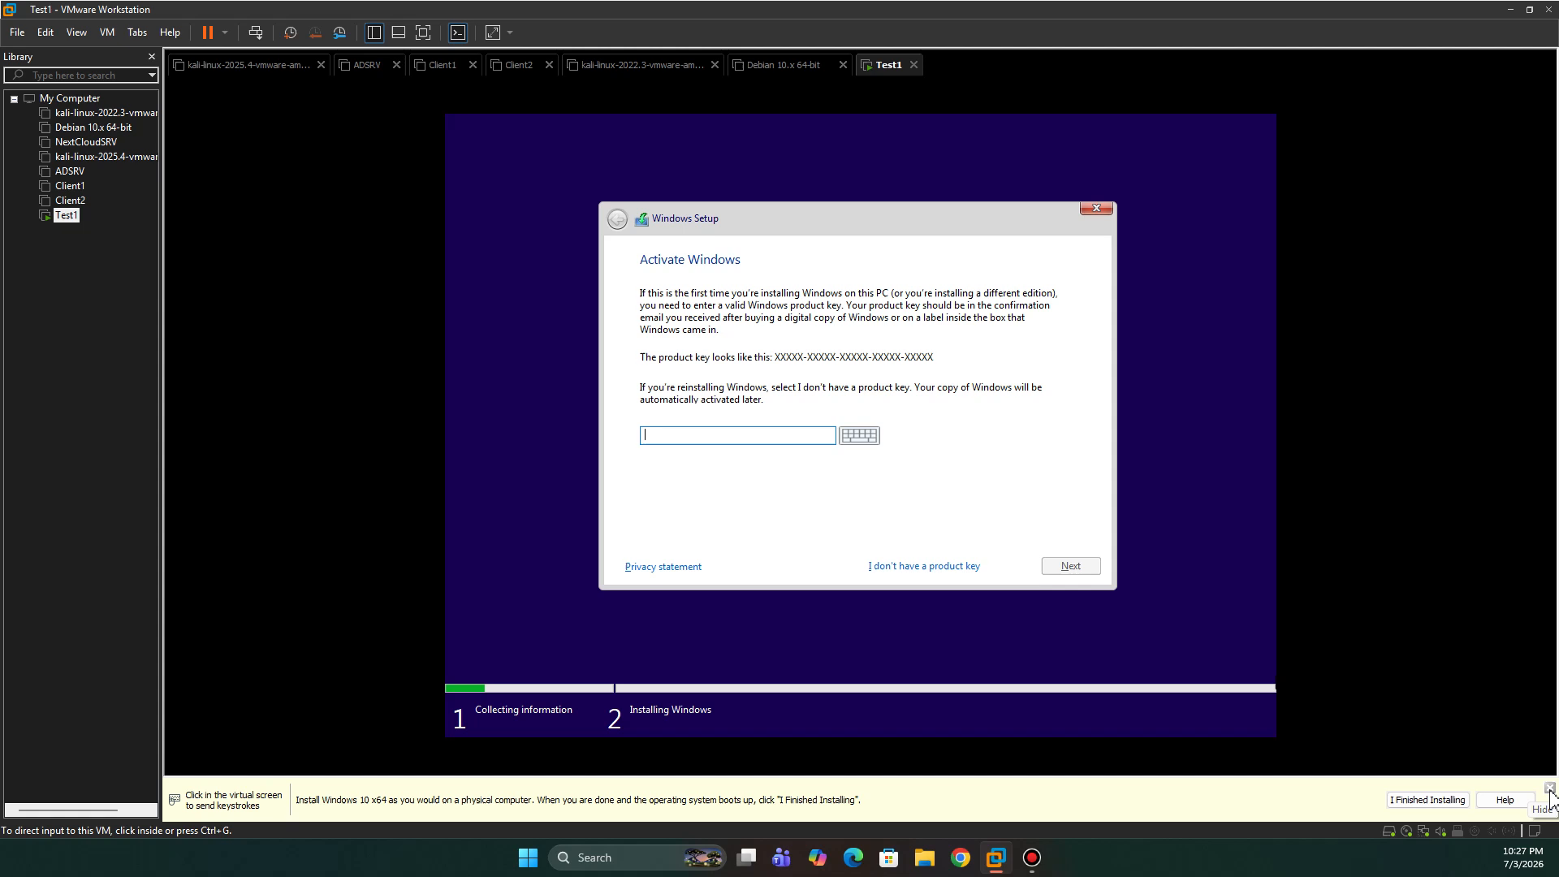
{"action": "left_click", "coordinate": [1551, 787]}
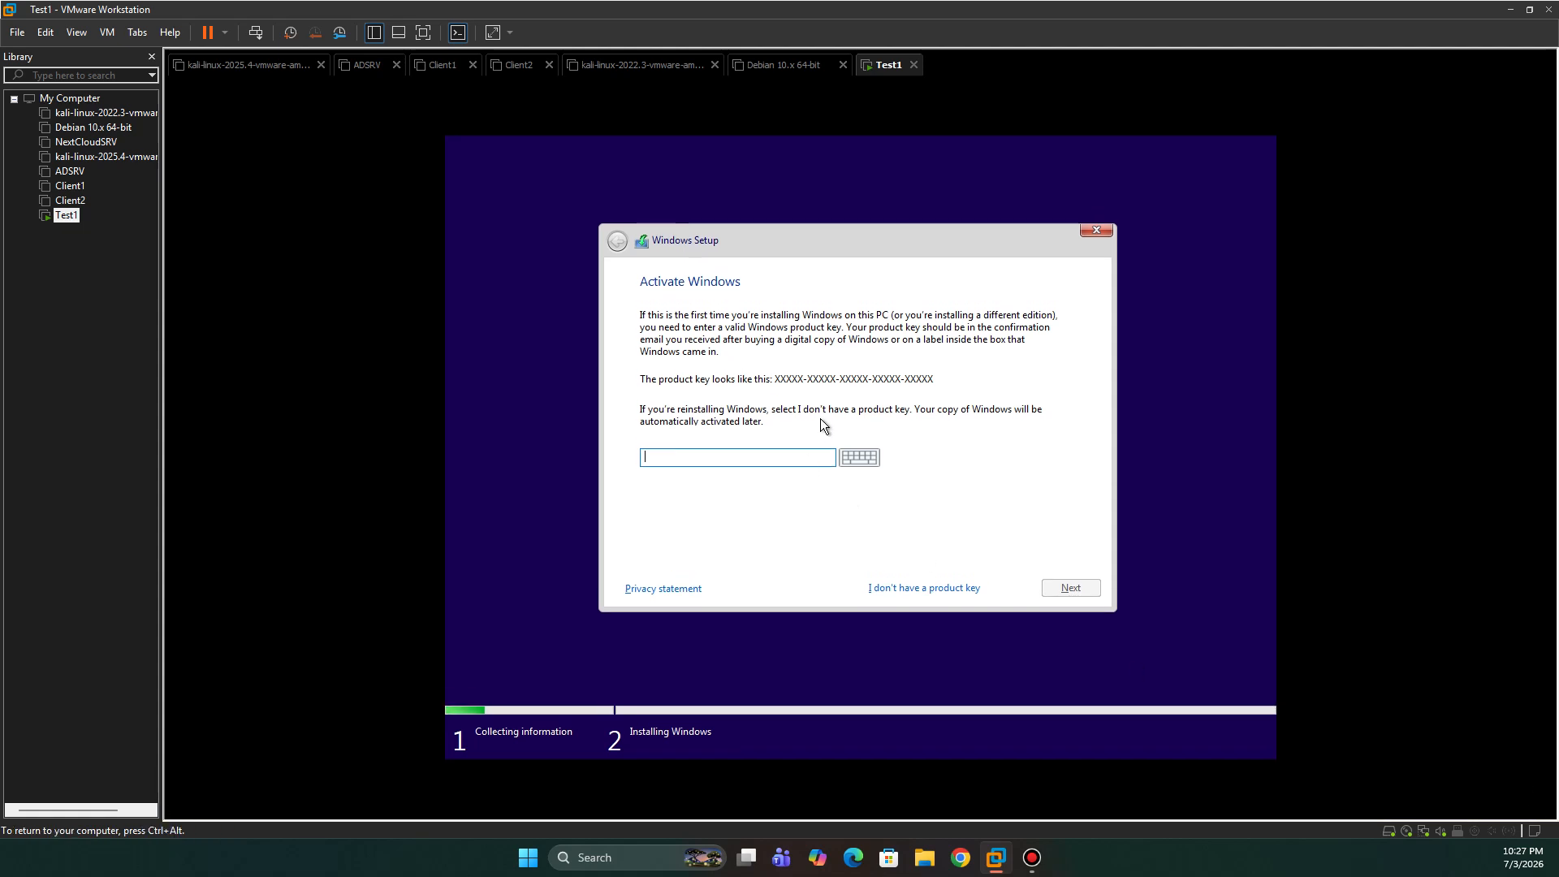
{"action": "left_click", "coordinate": [919, 587]}
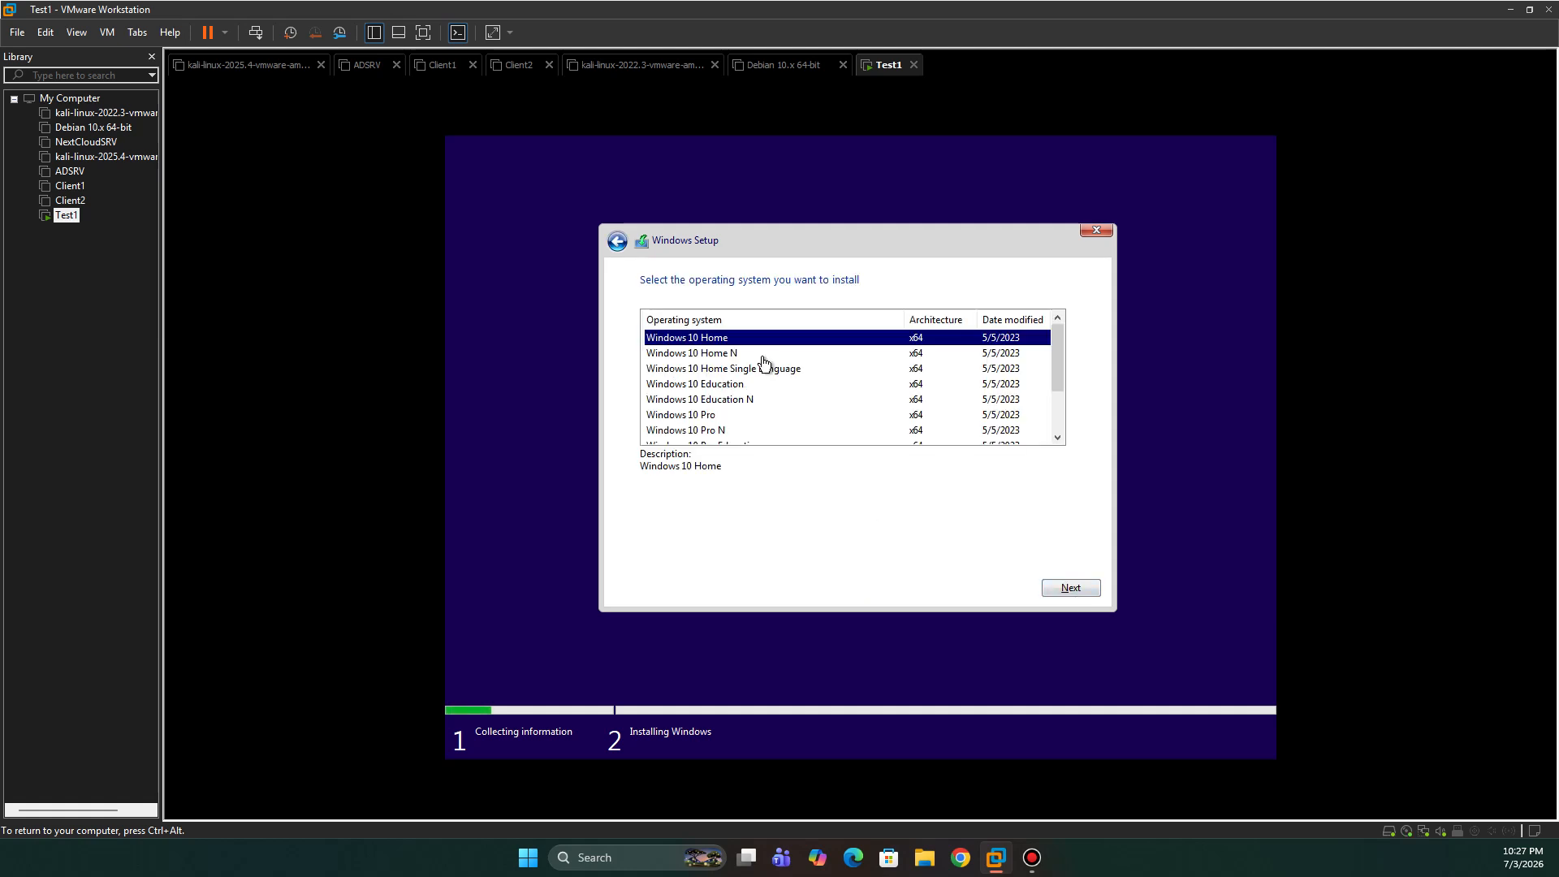
- Select Windows 10 Pro as the edition to install
{"action": "scroll", "coordinate": [764, 363], "scroll_direction": "down", "scroll_amount": 2}
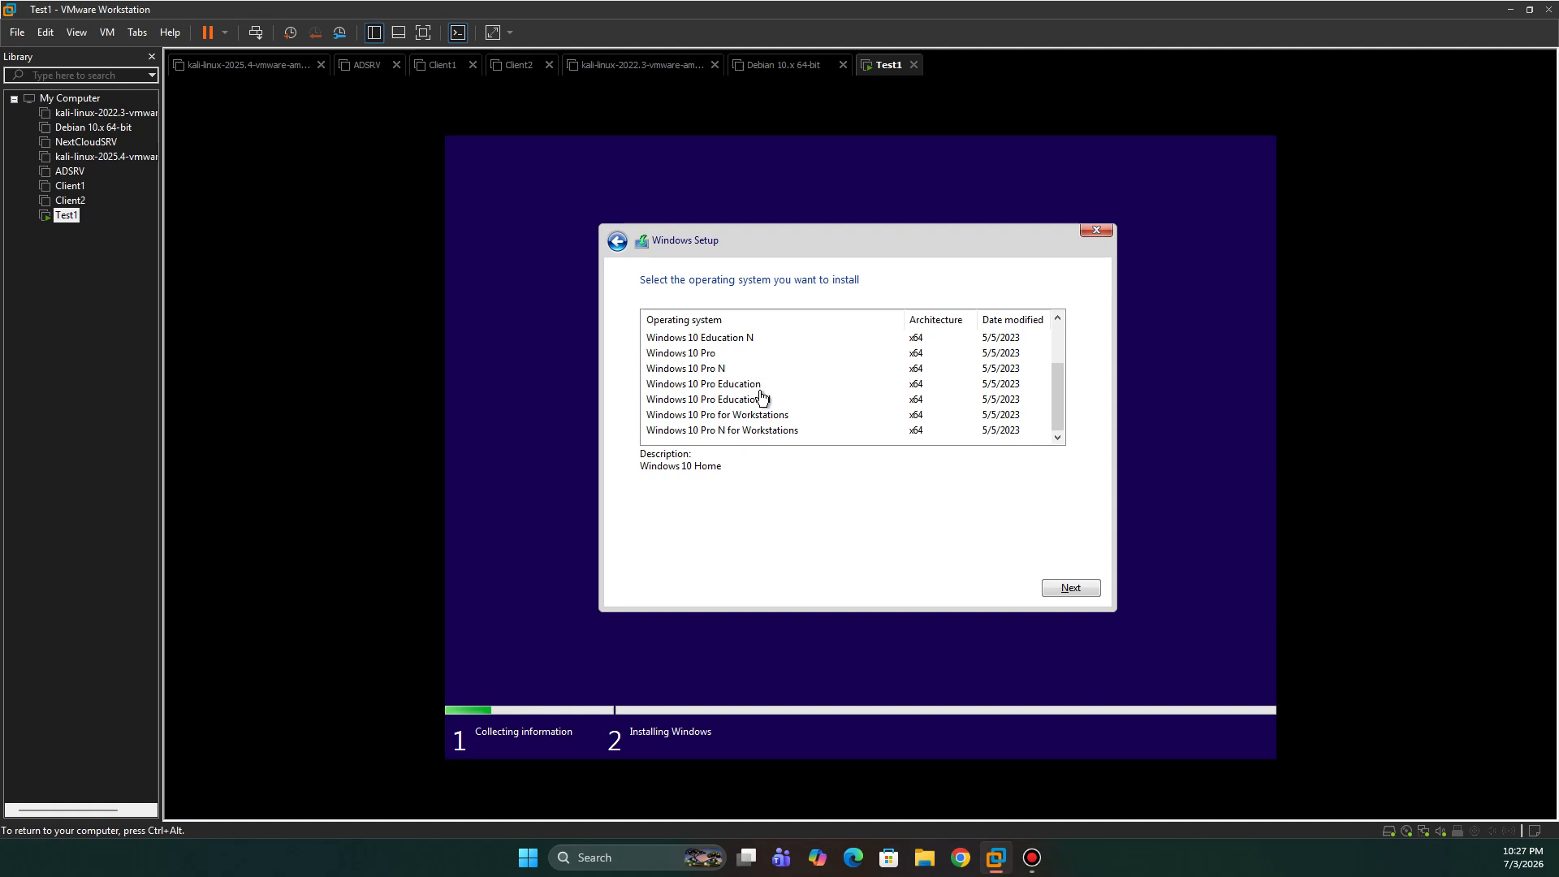
{"action": "left_click", "coordinate": [696, 355]}
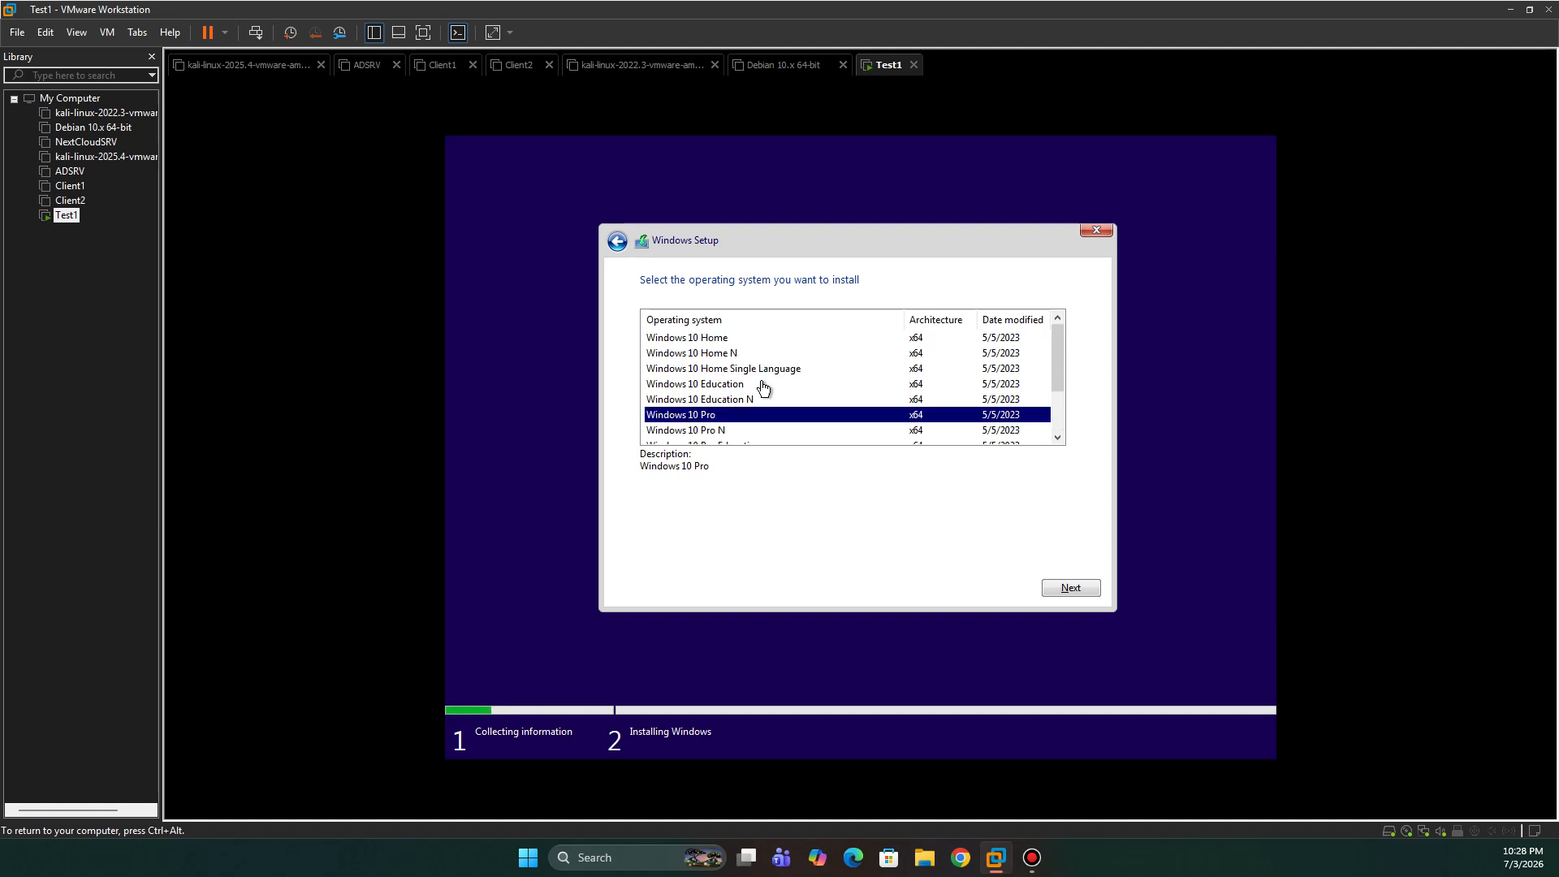
{"action": "scroll", "coordinate": [764, 382], "scroll_direction": "up", "scroll_amount": 2}
- Accept the license terms and start a custom install onto the unallocated 80 GB Drive 0
{"action": "left_click", "coordinate": [1060, 589]}
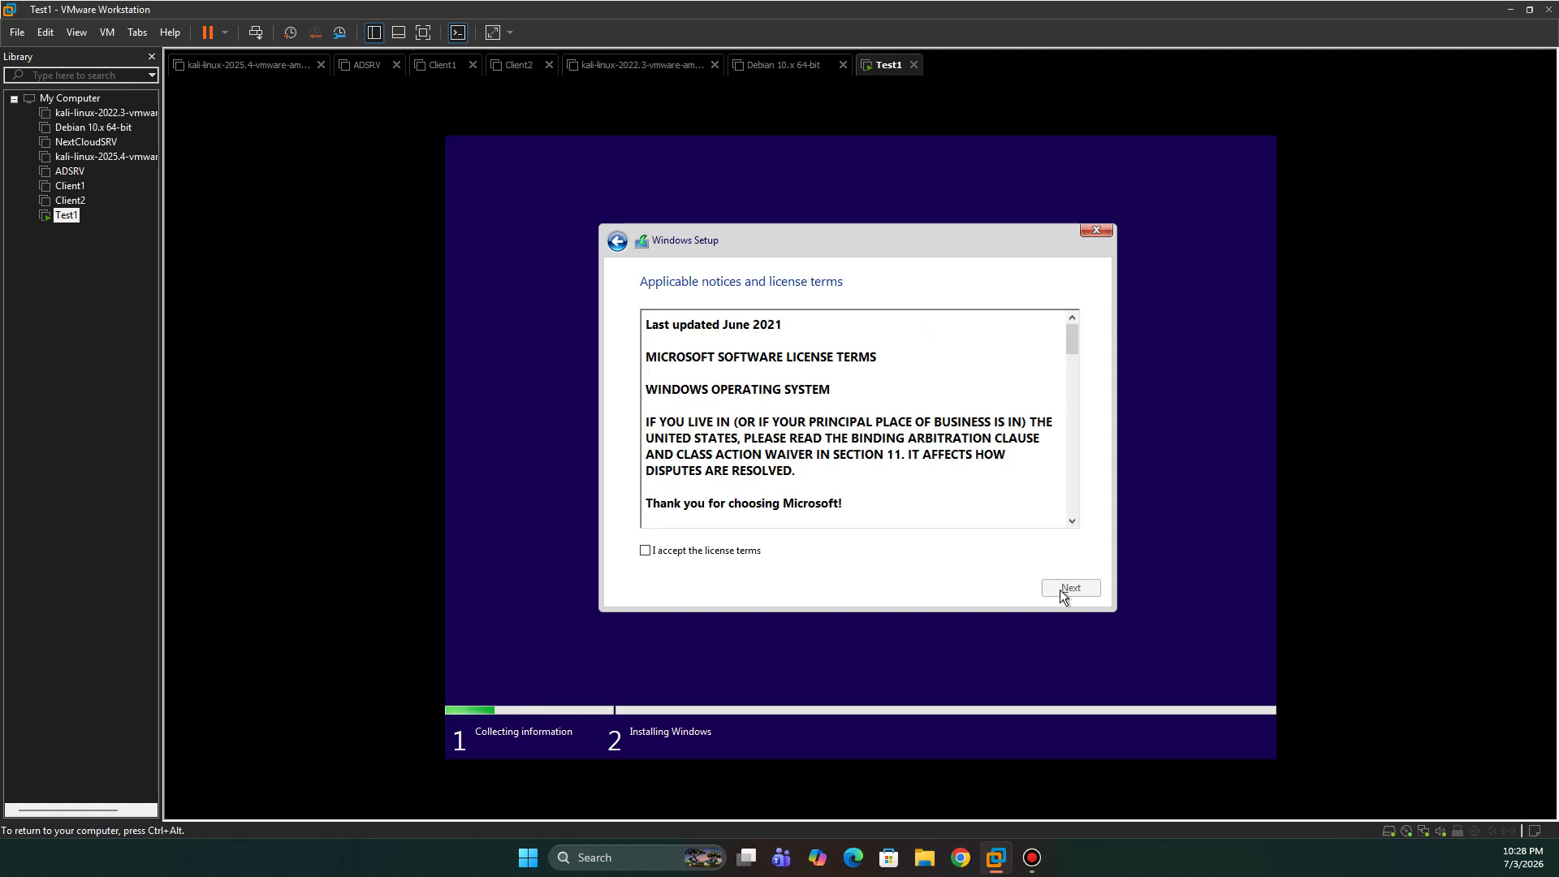
{"action": "left_click", "coordinate": [646, 551]}
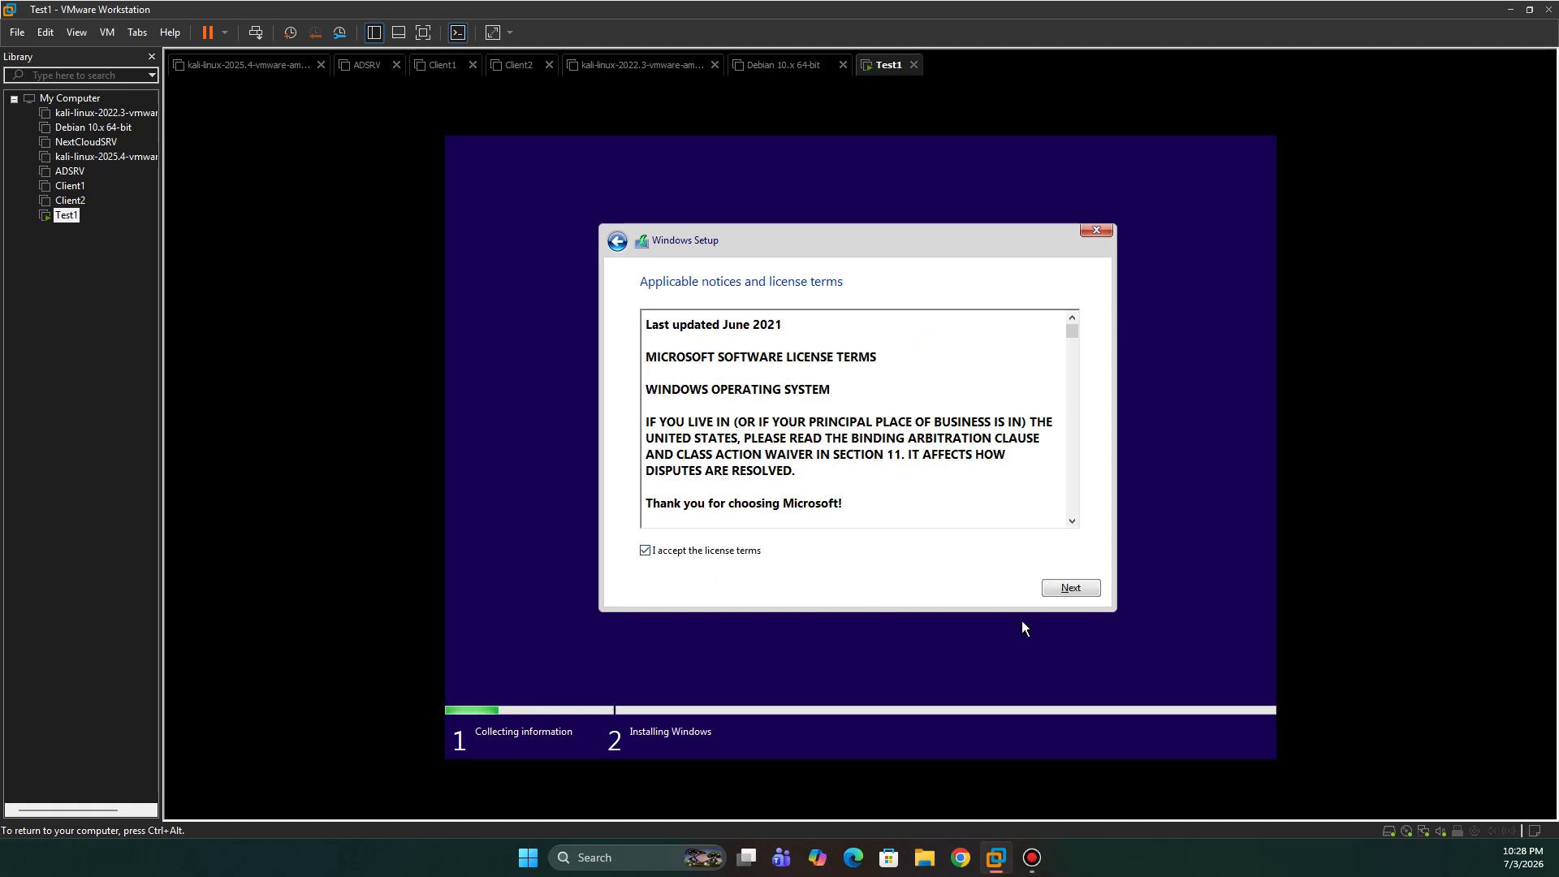
{"action": "left_click", "coordinate": [1077, 591]}
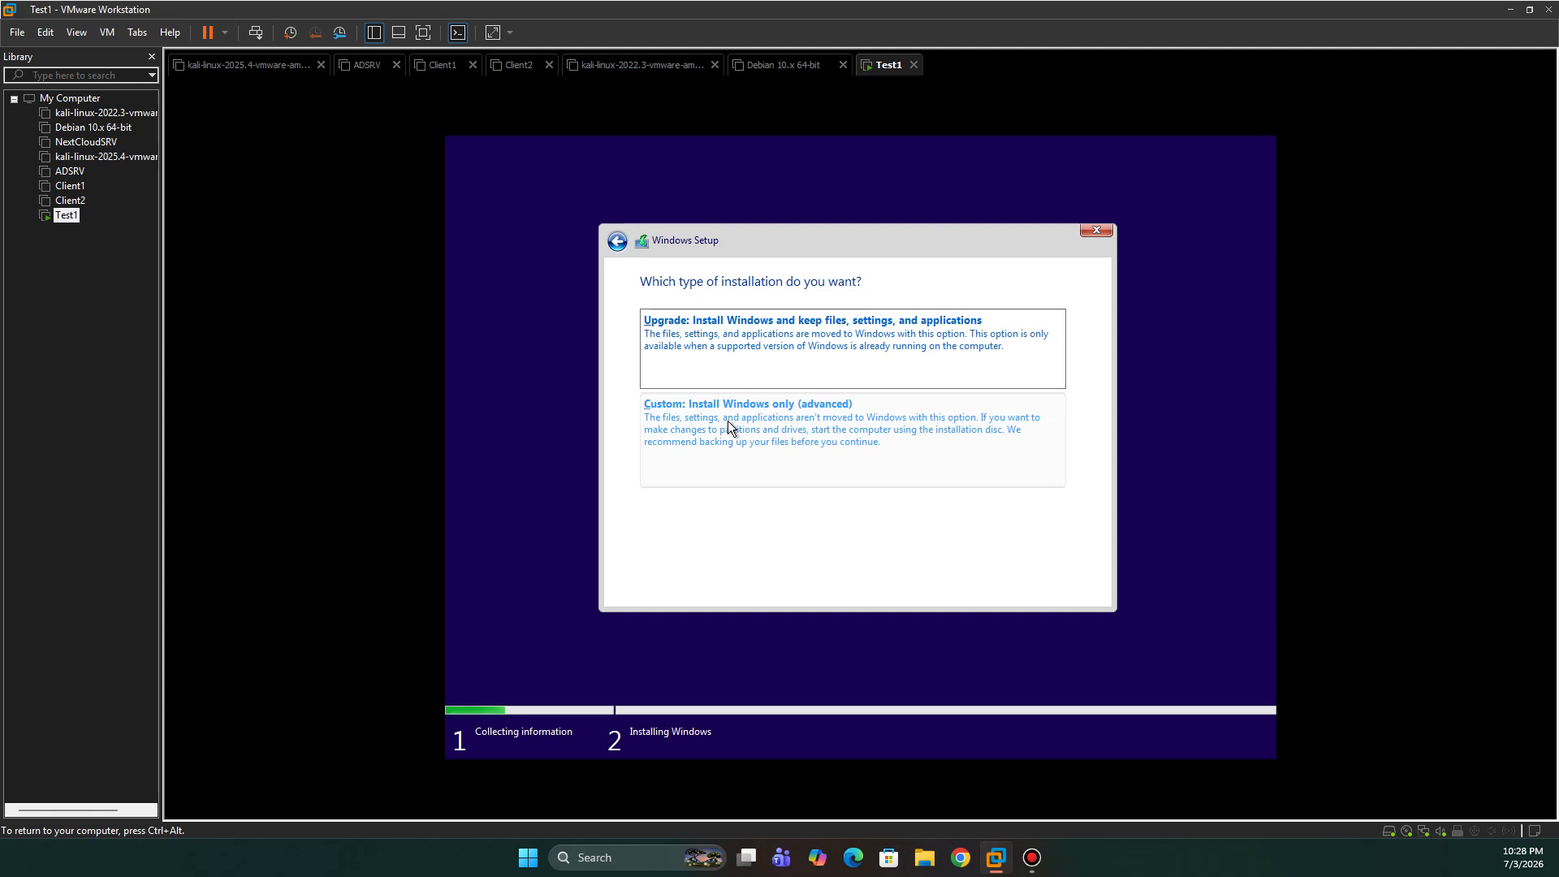
{"action": "left_click", "coordinate": [839, 421]}
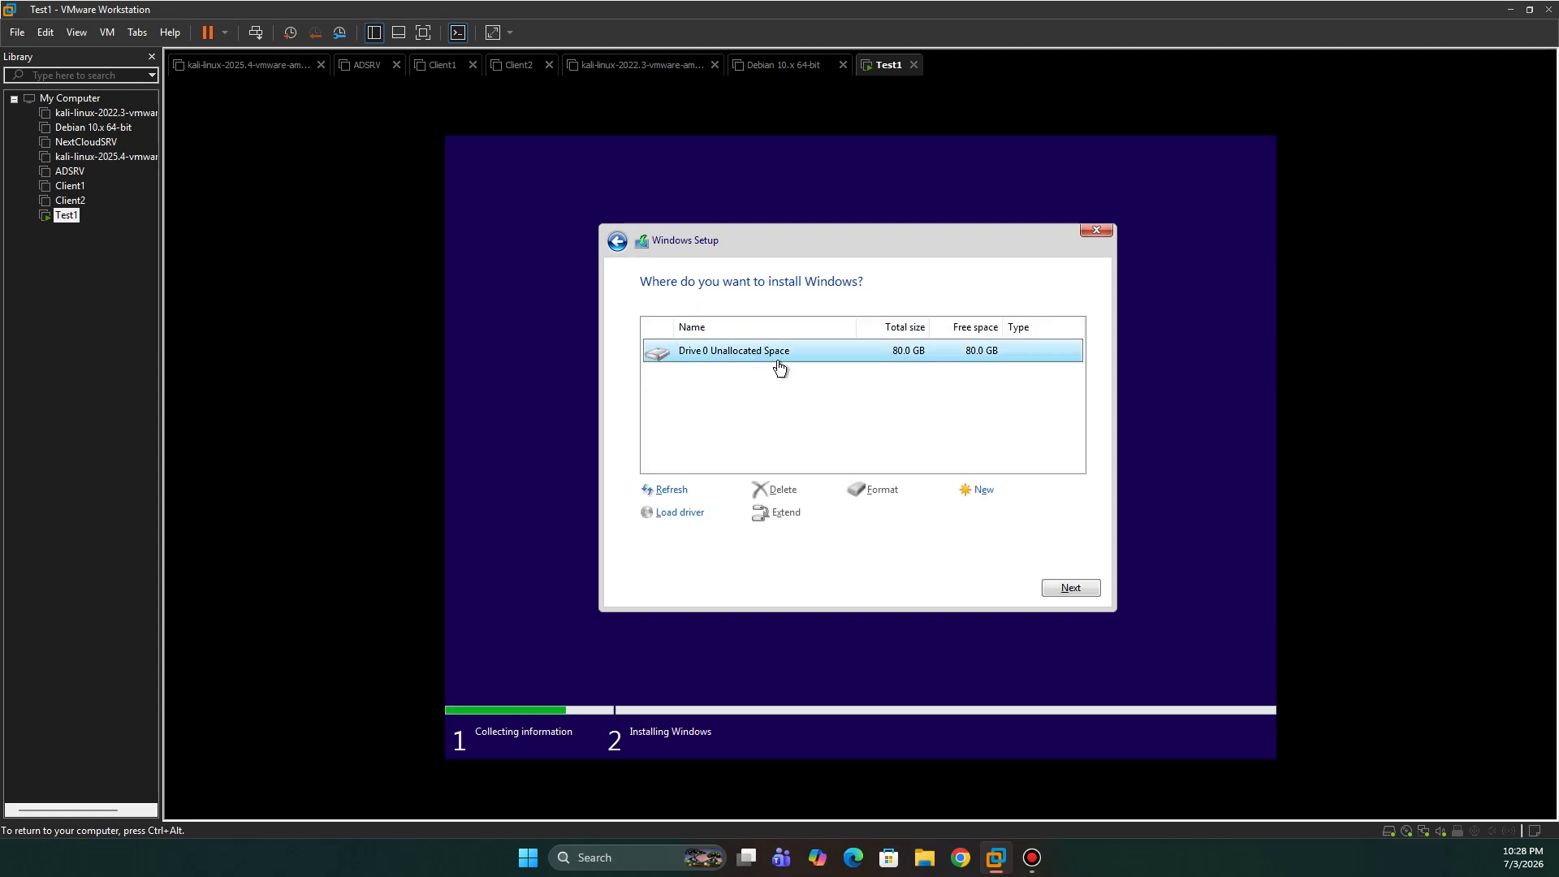
{"action": "left_click", "coordinate": [1065, 587]}
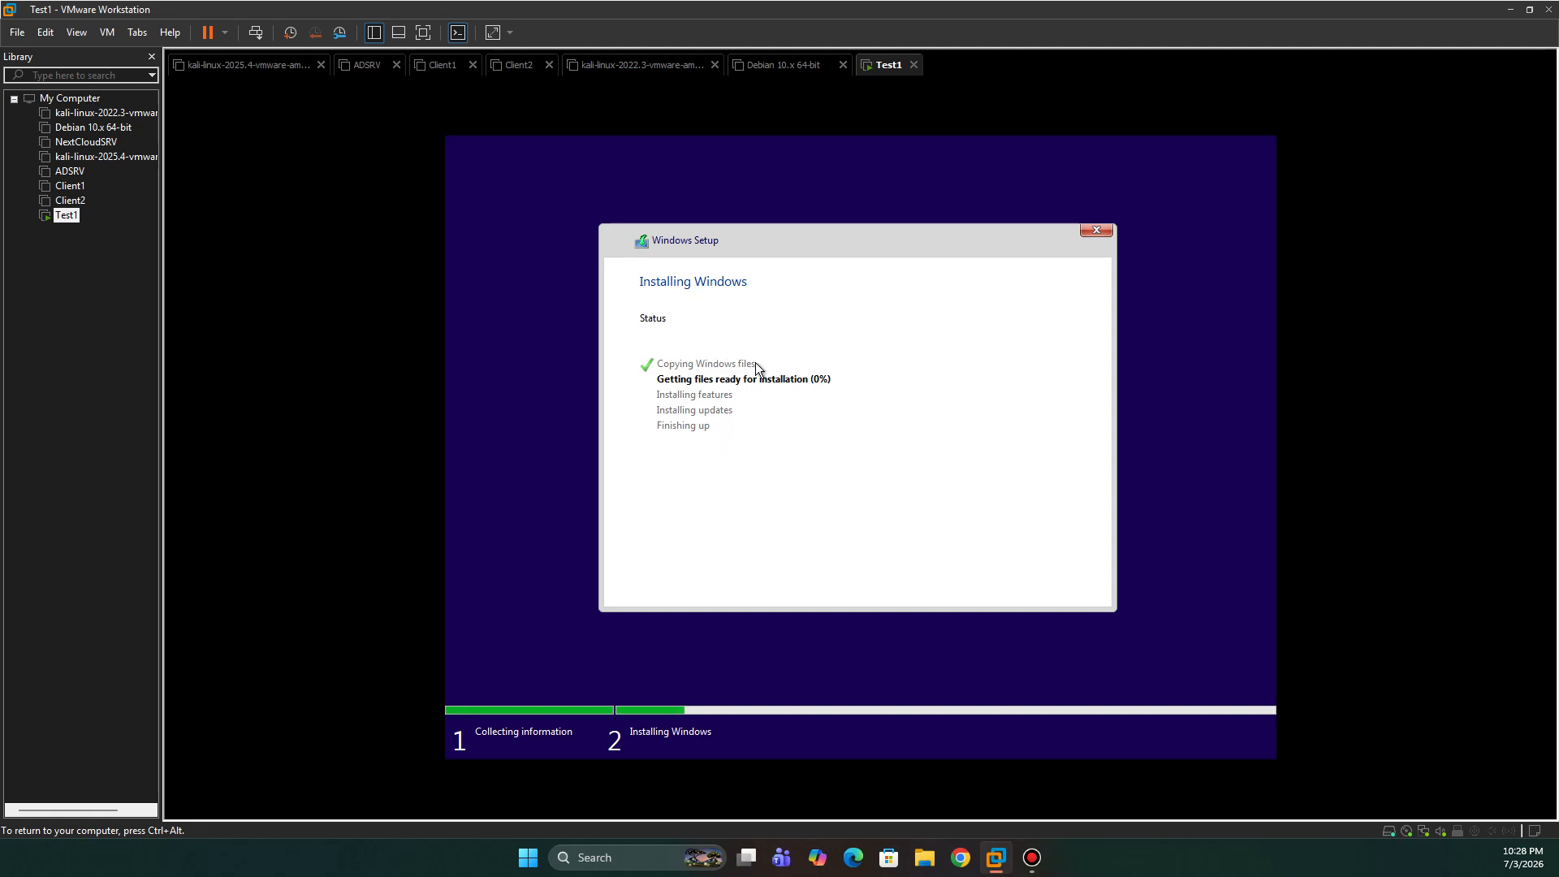
{"action": "key", "text": "ctrl+alt"}
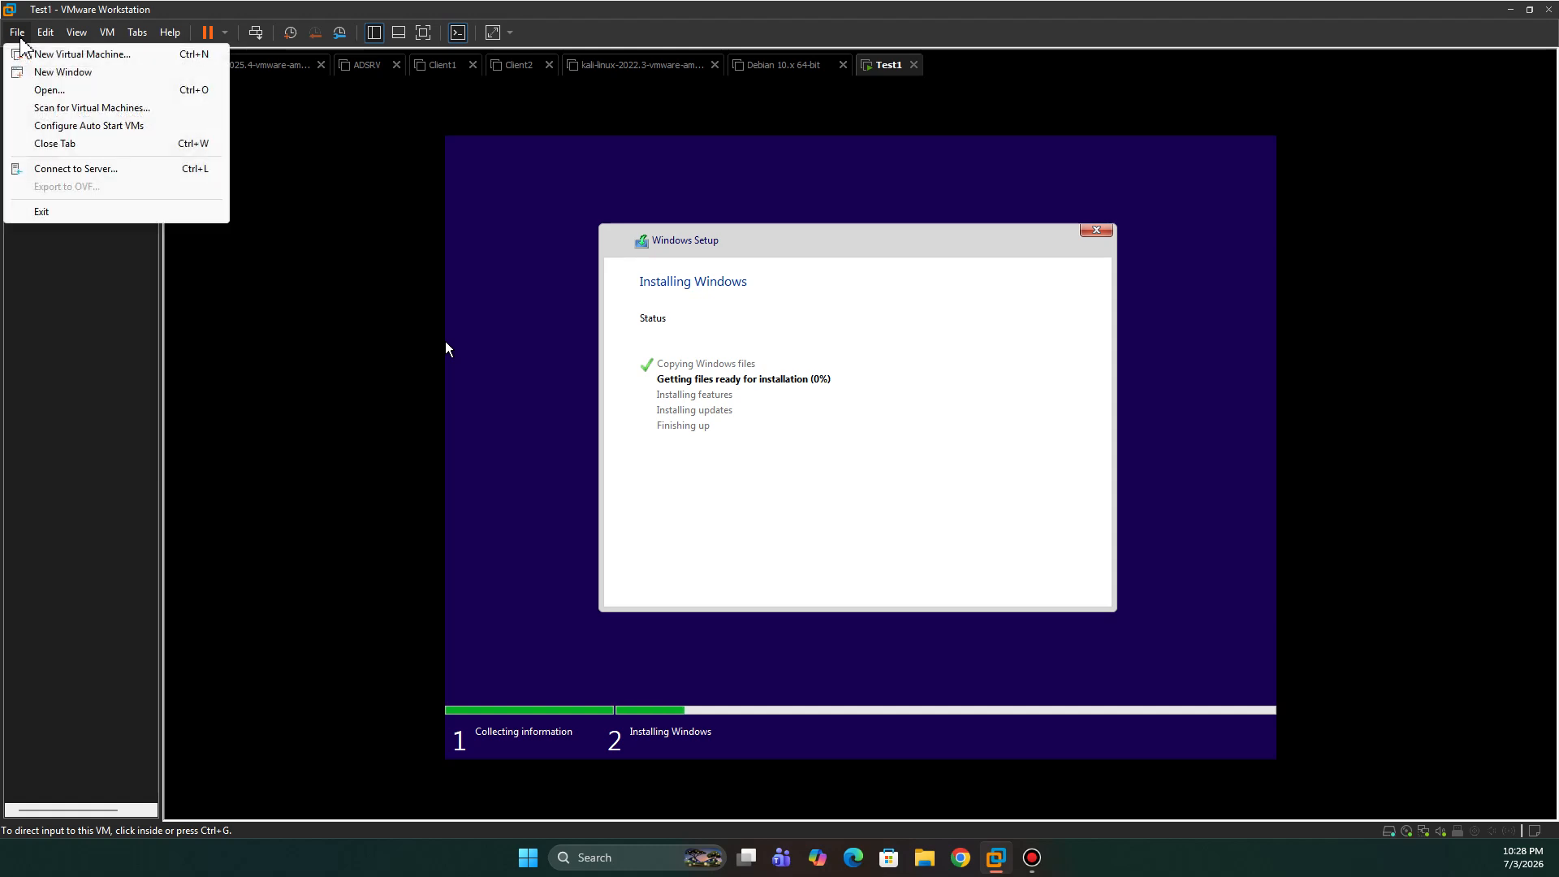
- Begin a Typical new VM, install the OS later, pick Windows 10 x64, and name it Test2
{"action": "left_click", "coordinate": [69, 54]}
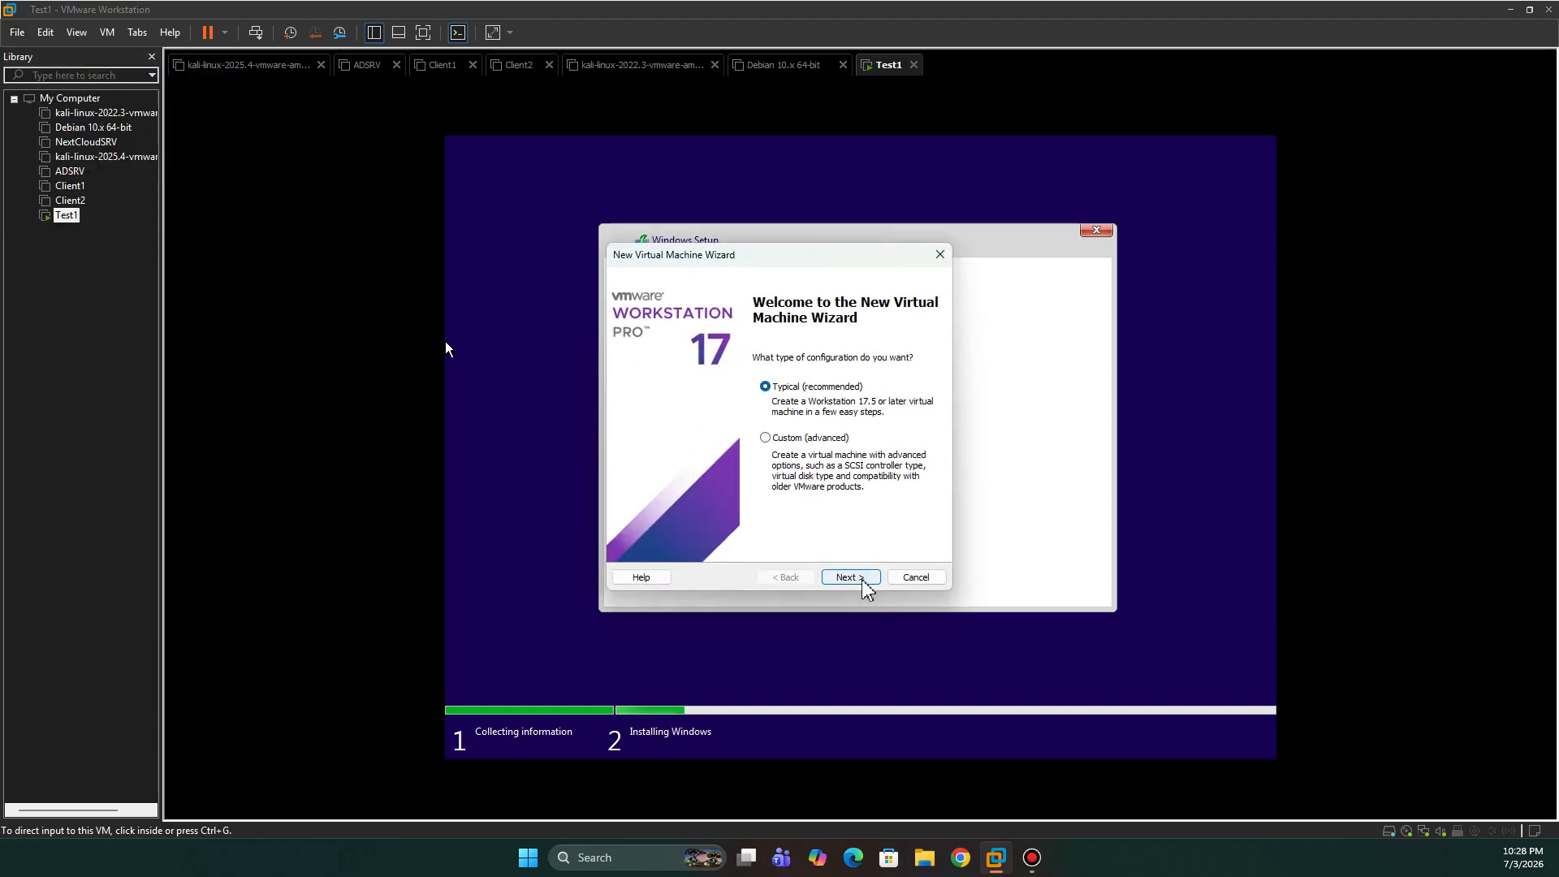
{"action": "left_click", "coordinate": [867, 577]}
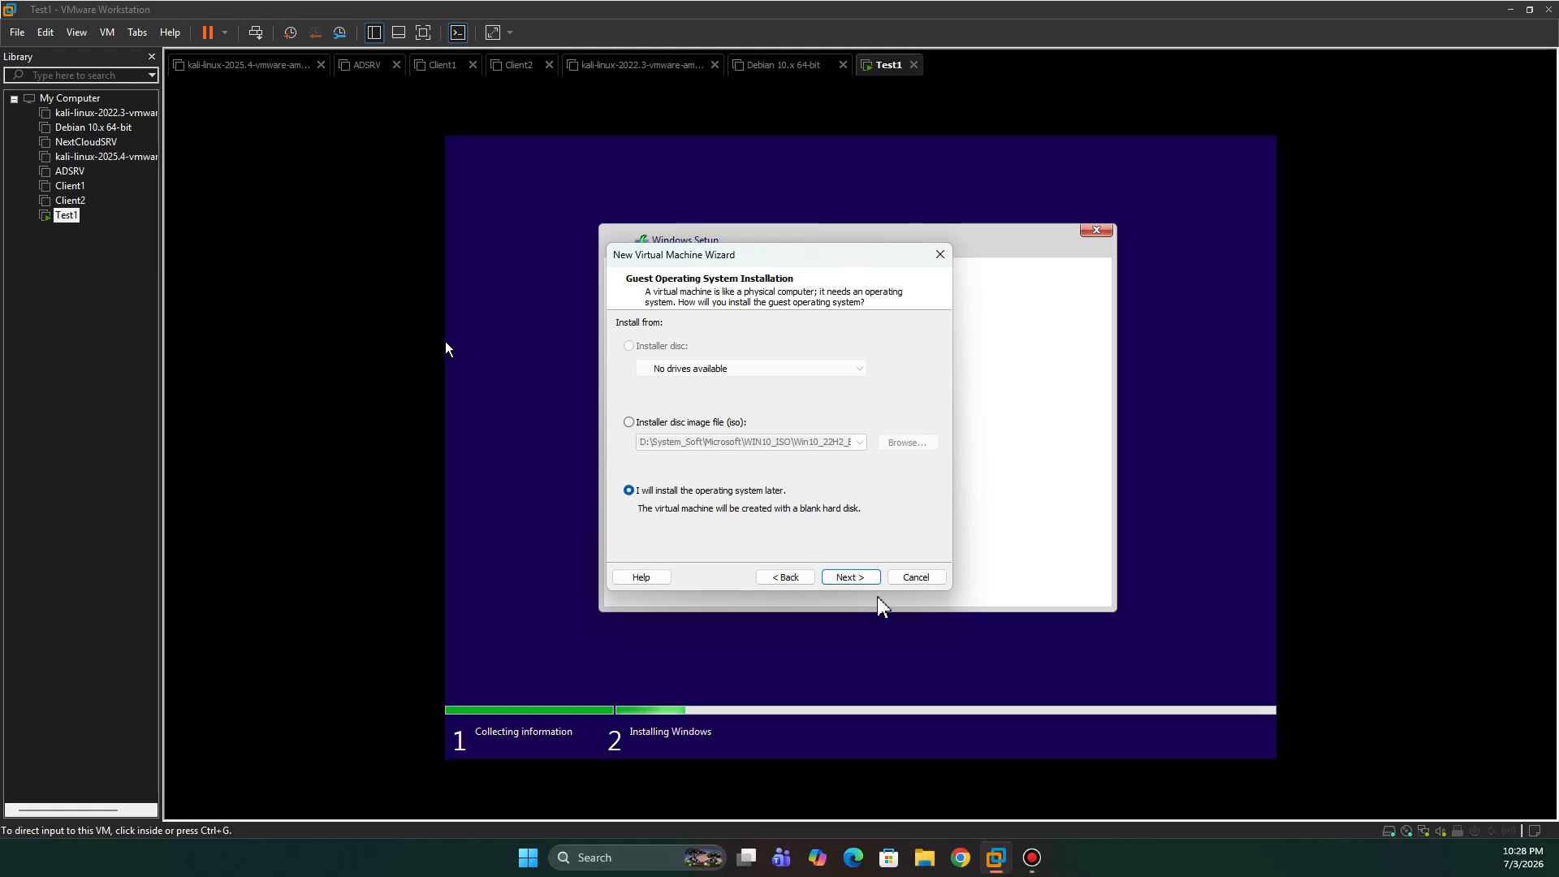
{"action": "left_click", "coordinate": [861, 581]}
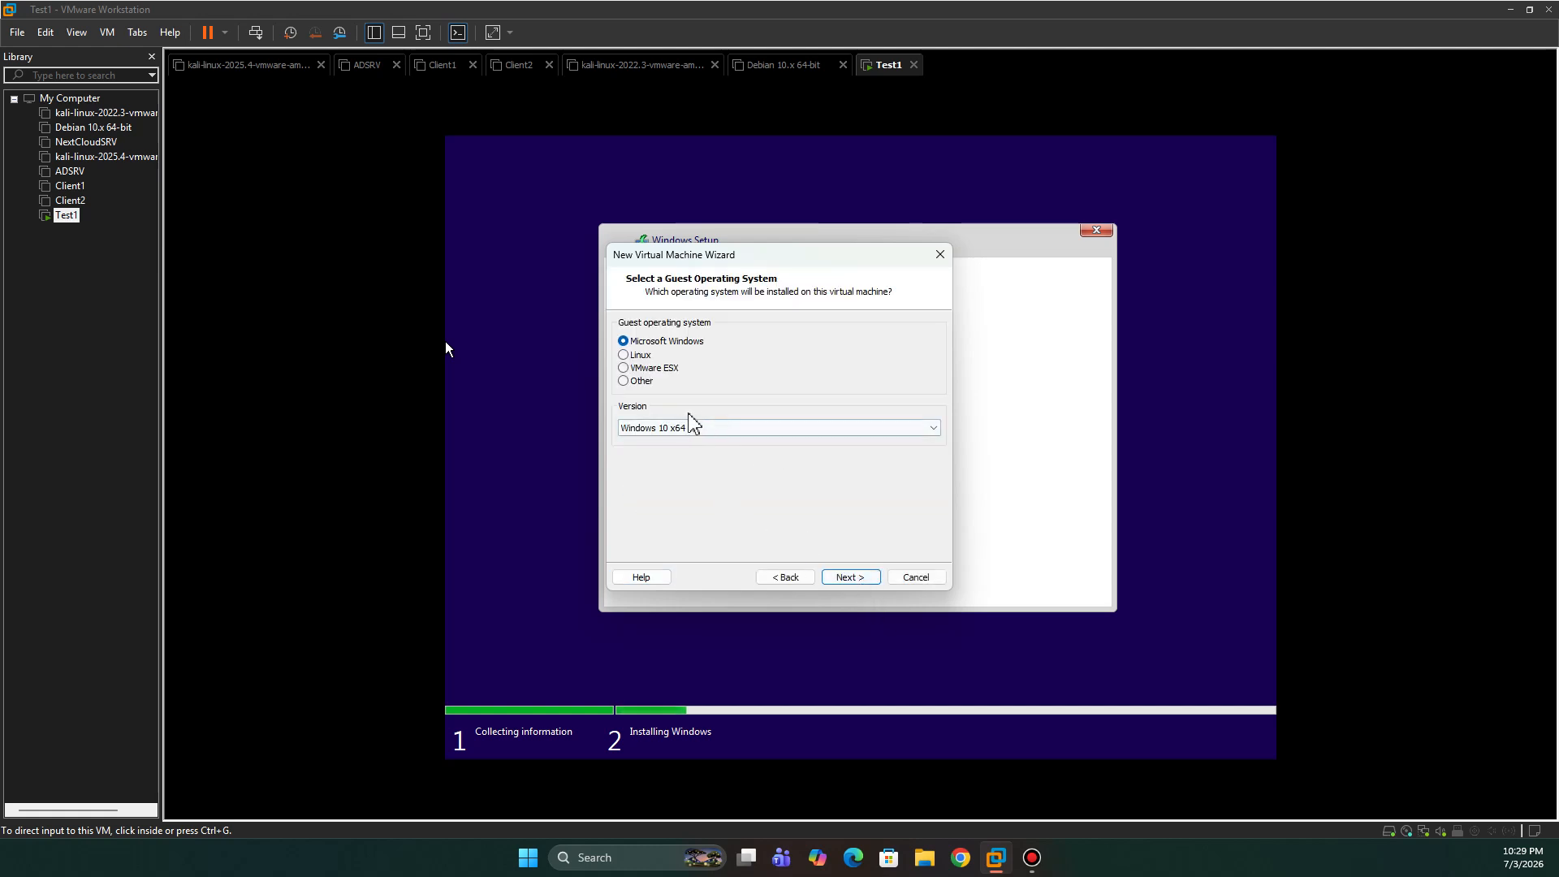
{"action": "left_click", "coordinate": [853, 579]}
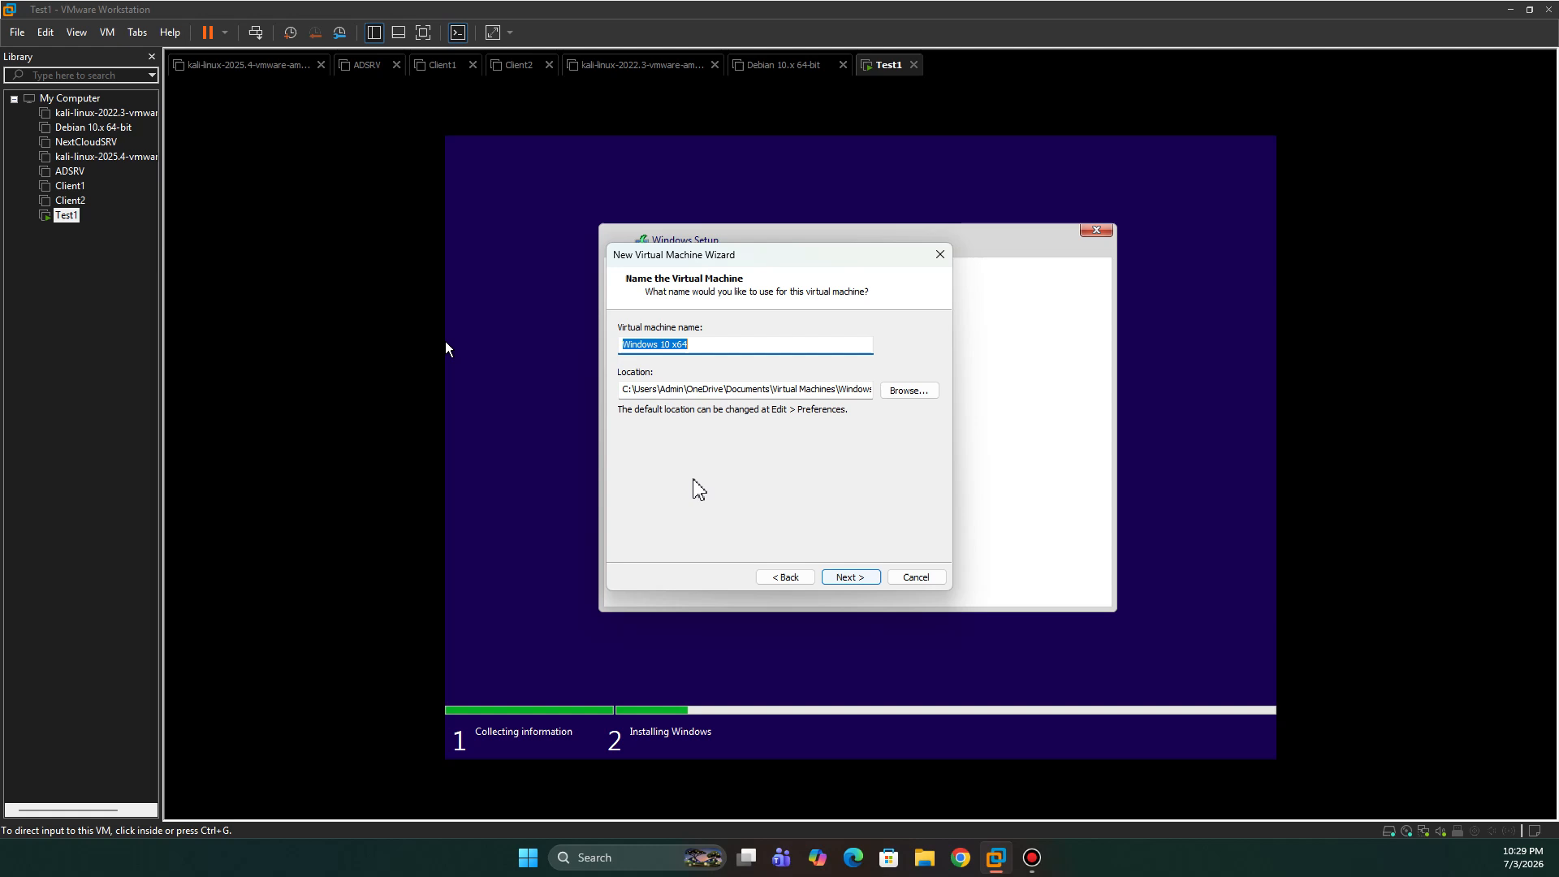
{"action": "type", "text": "T"}
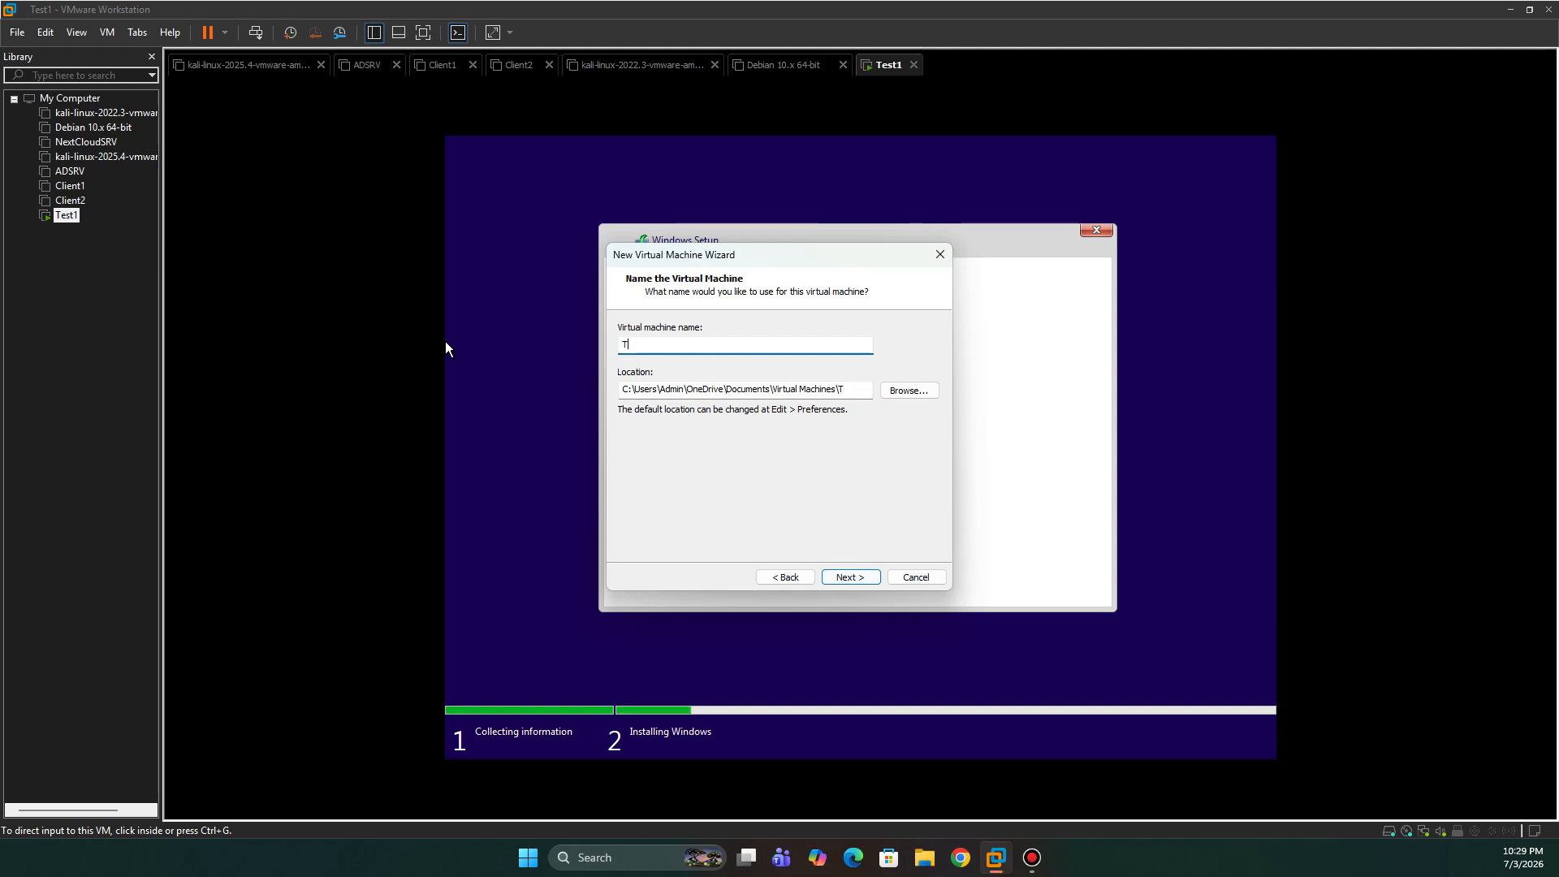
{"action": "type", "text": "Eest2"}
- Set the VM's location to a newly created Test2 folder on New Volume (F:)
{"action": "left_click", "coordinate": [916, 393]}
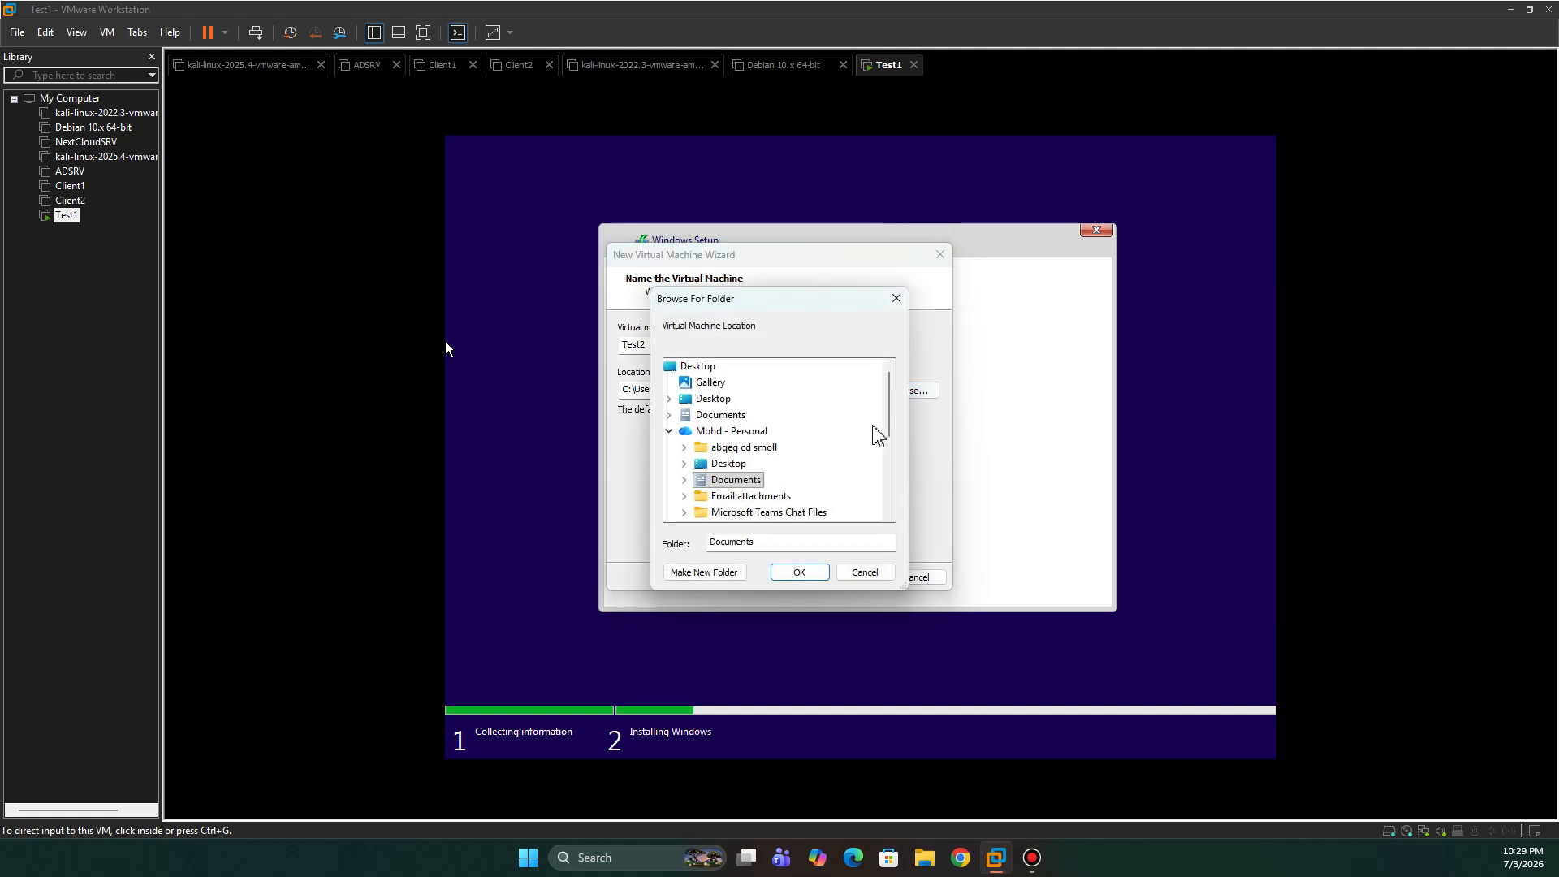
{"action": "scroll", "coordinate": [743, 451], "scroll_direction": "down", "scroll_amount": 5}
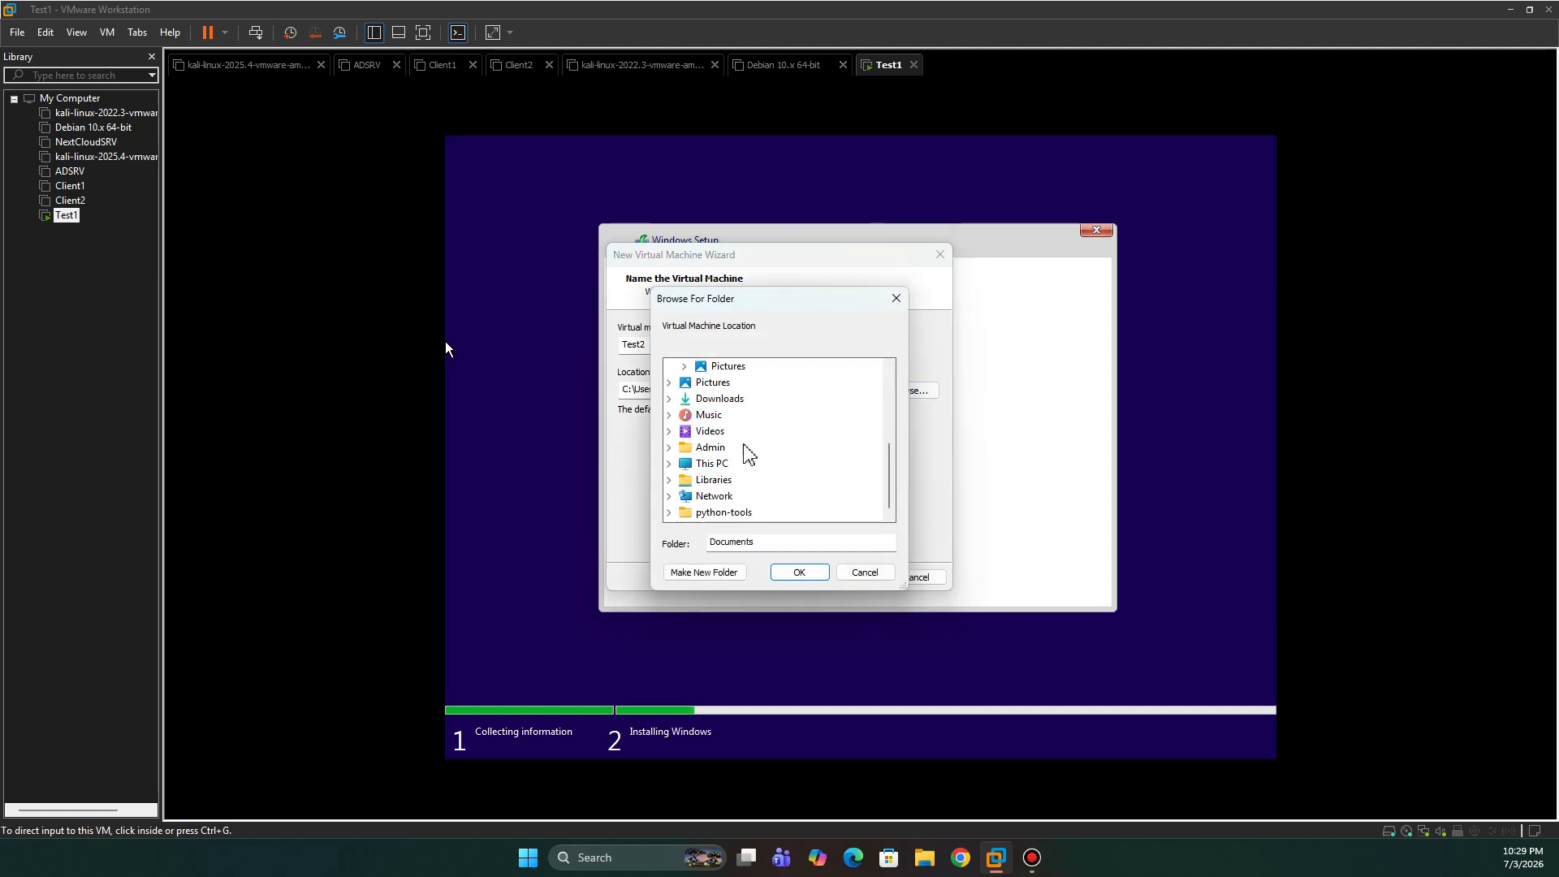
{"action": "scroll", "coordinate": [748, 451], "scroll_direction": "up", "scroll_amount": 5}
{"action": "scroll", "coordinate": [748, 451], "scroll_direction": "down", "scroll_amount": 5}
{"action": "left_click", "coordinate": [669, 462]}
{"action": "scroll", "coordinate": [780, 487], "scroll_direction": "down", "scroll_amount": 1}
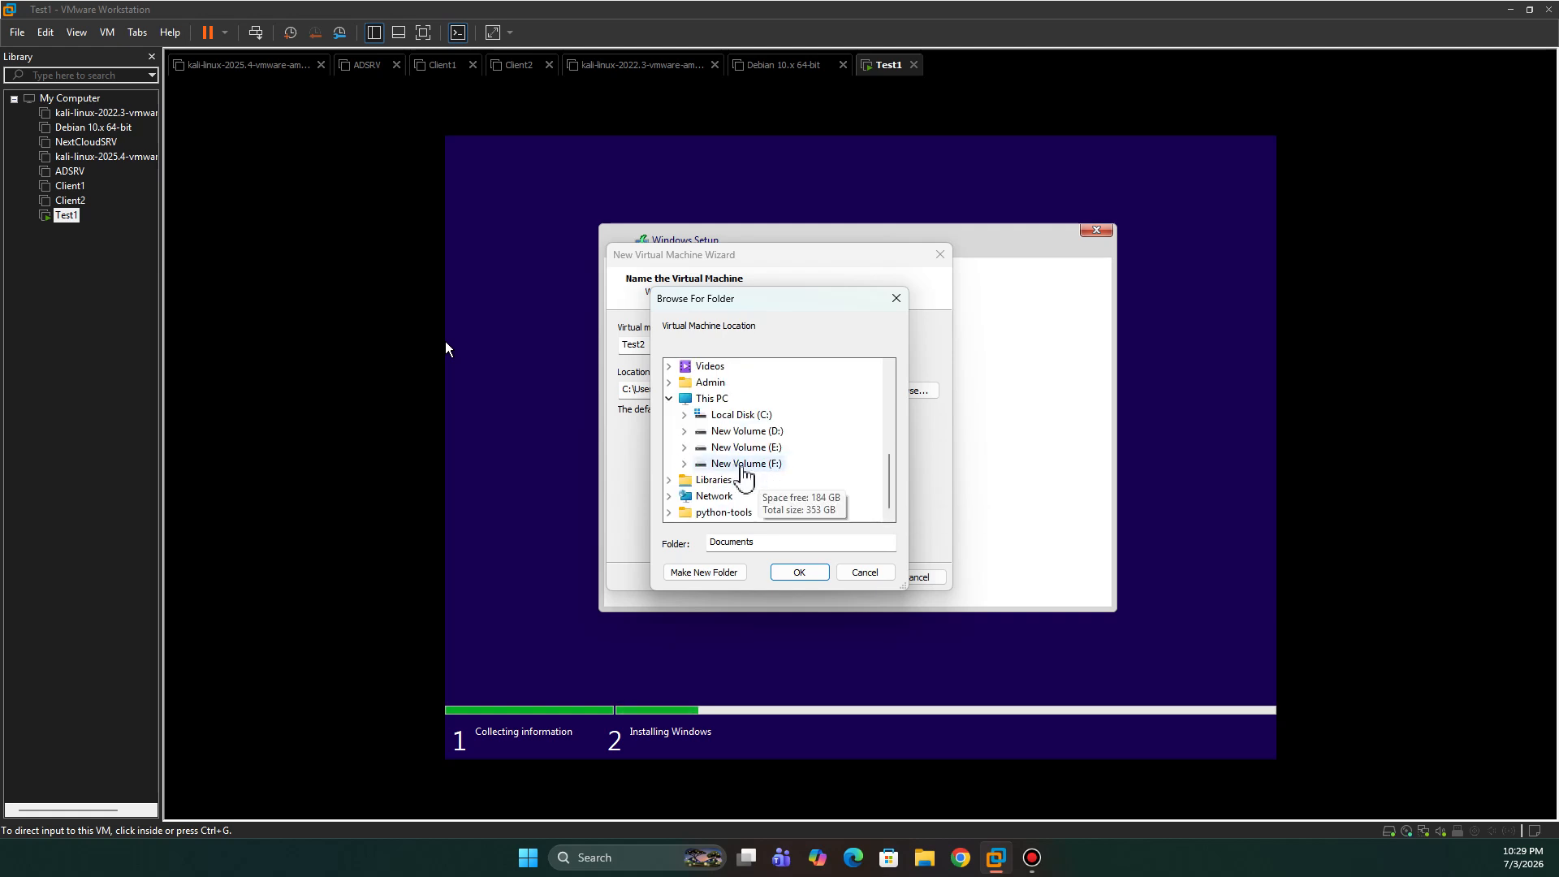
{"action": "key", "text": "super+e"}
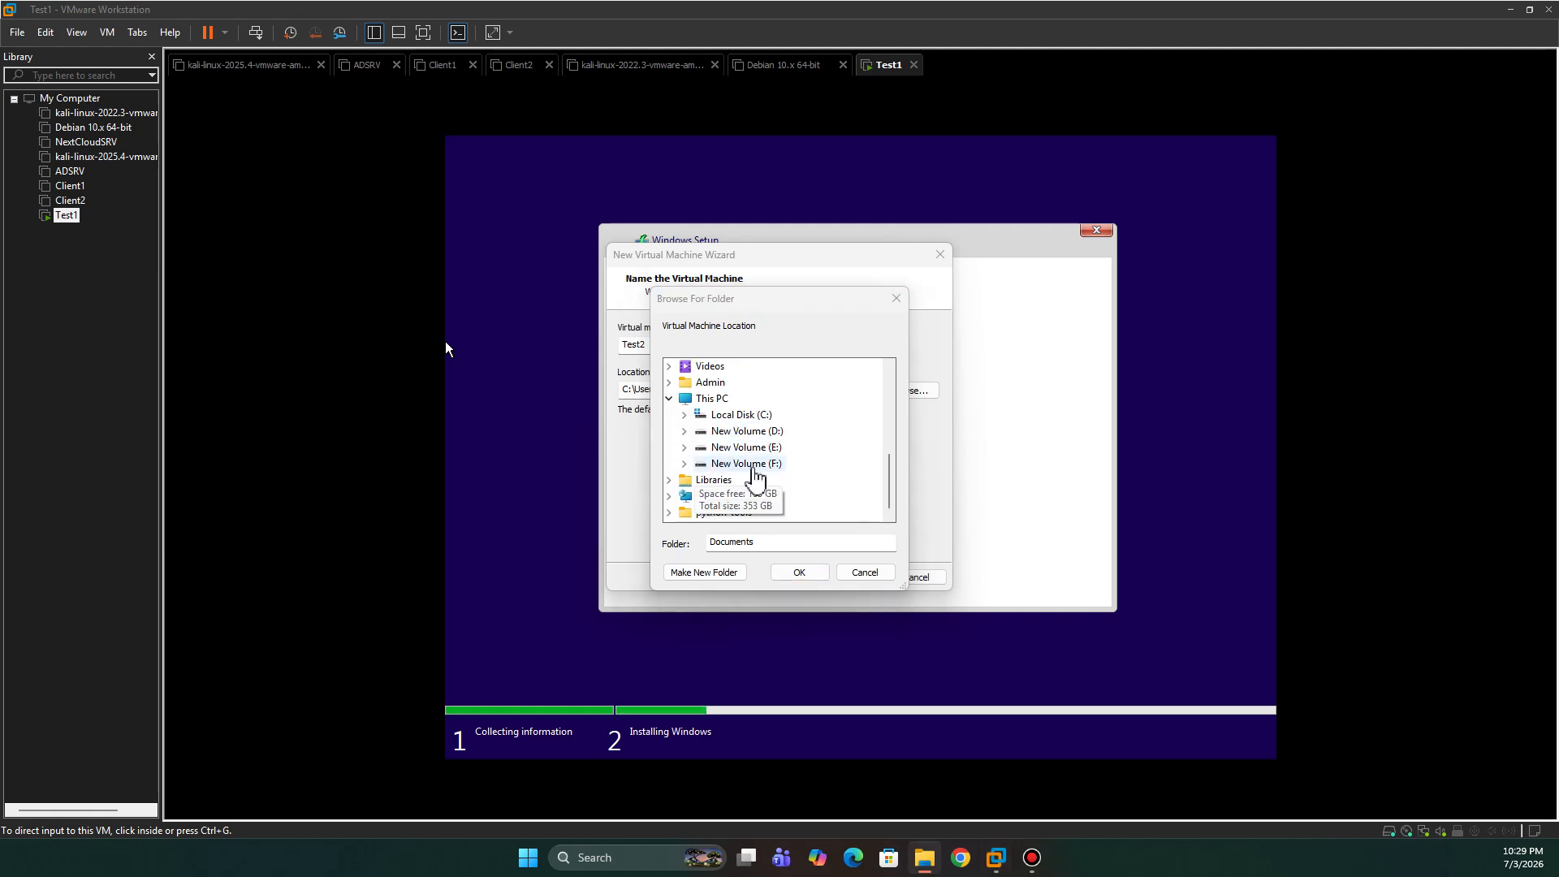
{"action": "left_click", "coordinate": [750, 464]}
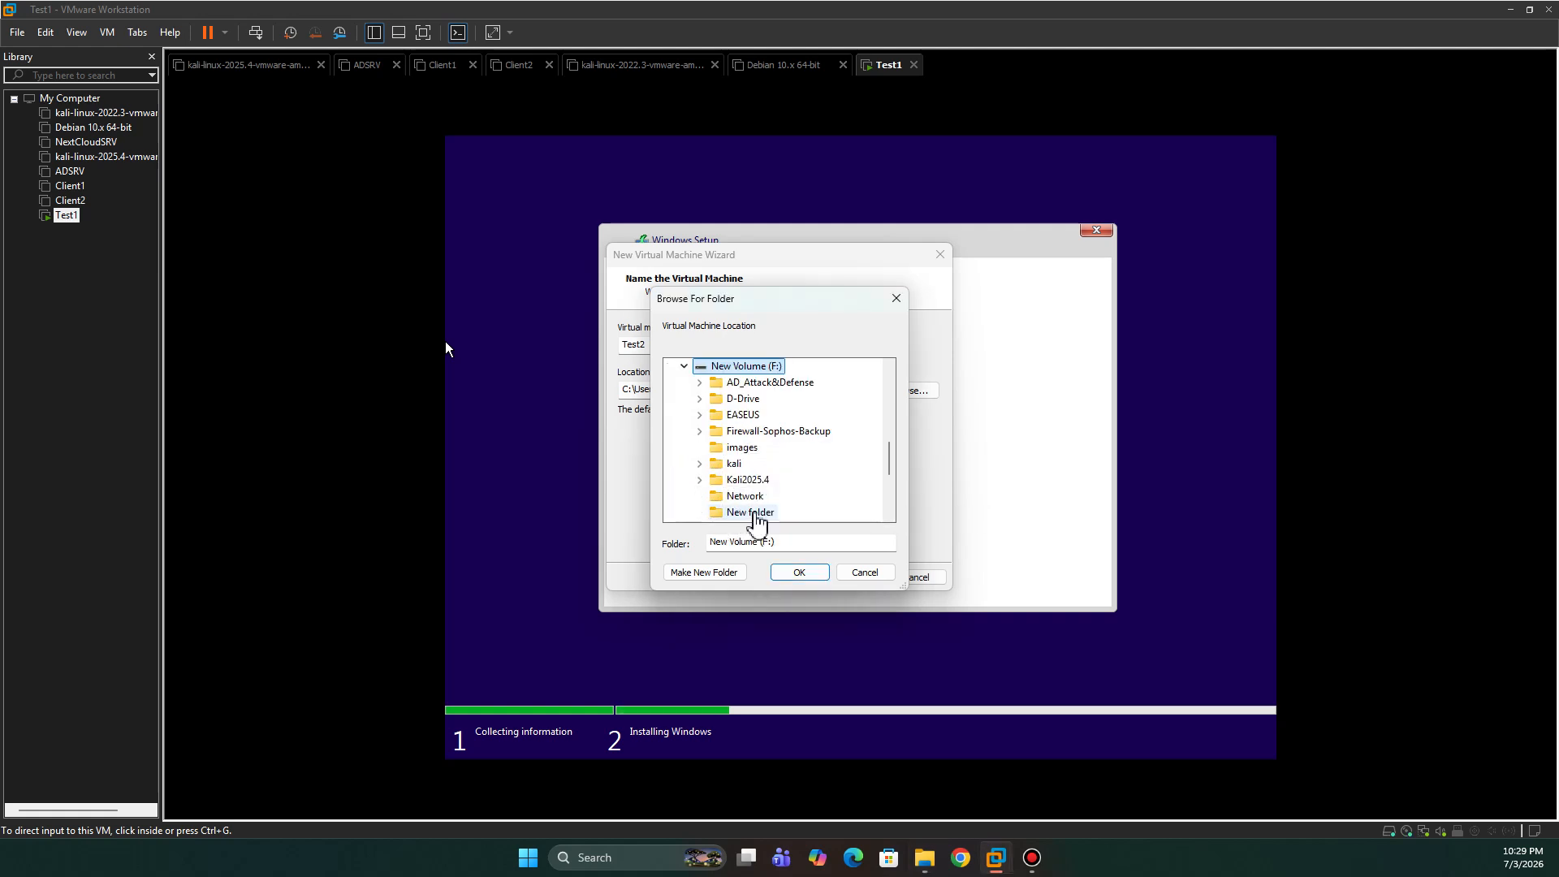
{"action": "left_click", "coordinate": [721, 574]}
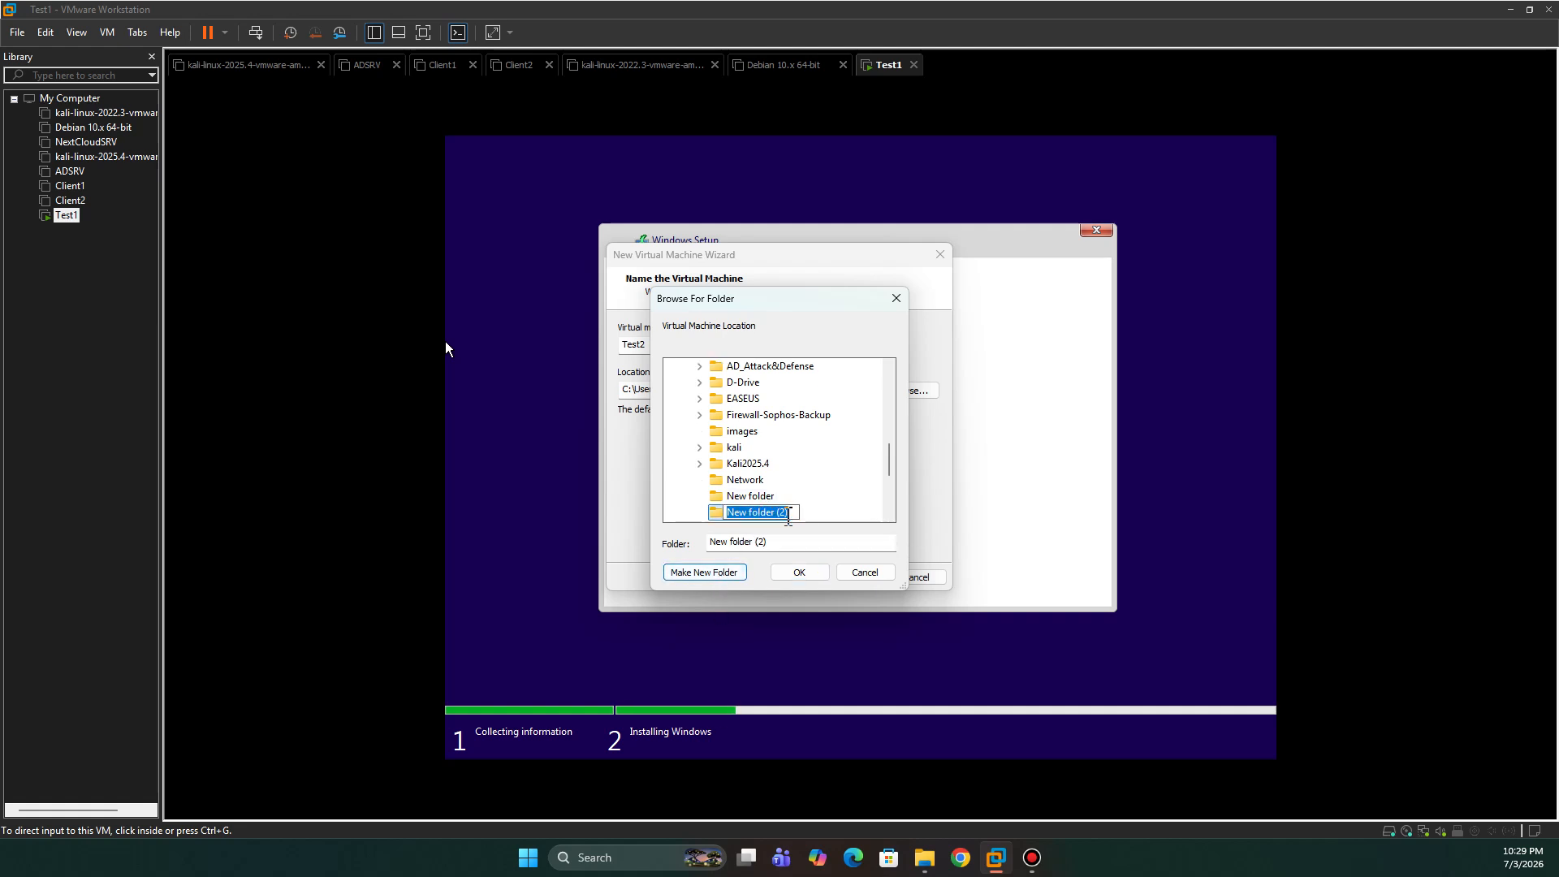
{"action": "type", "text": "Test2"}
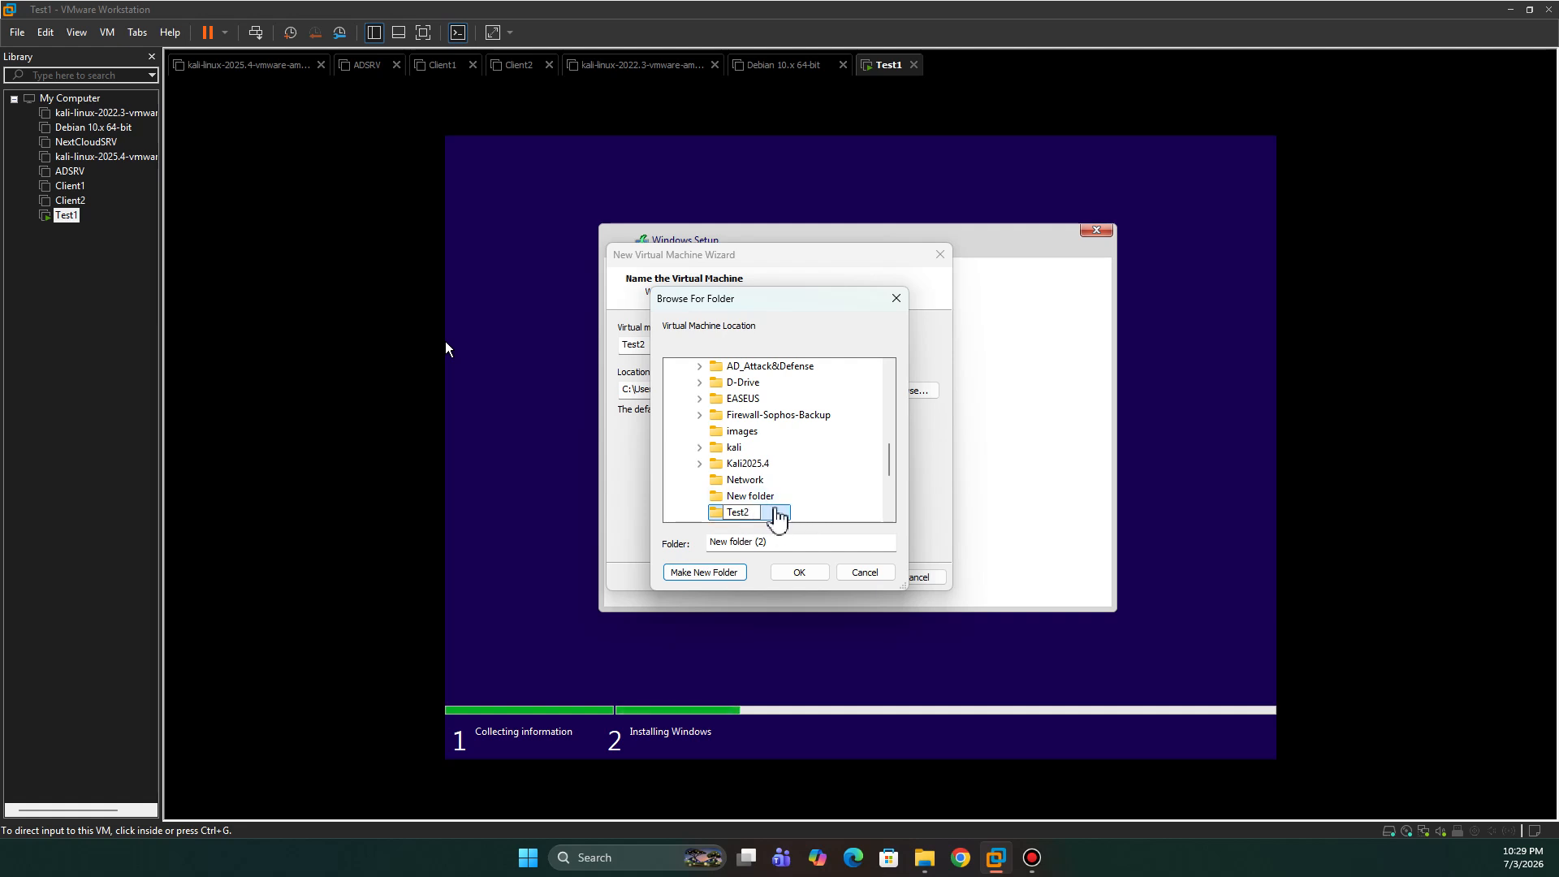
{"action": "left_click", "coordinate": [775, 513]}
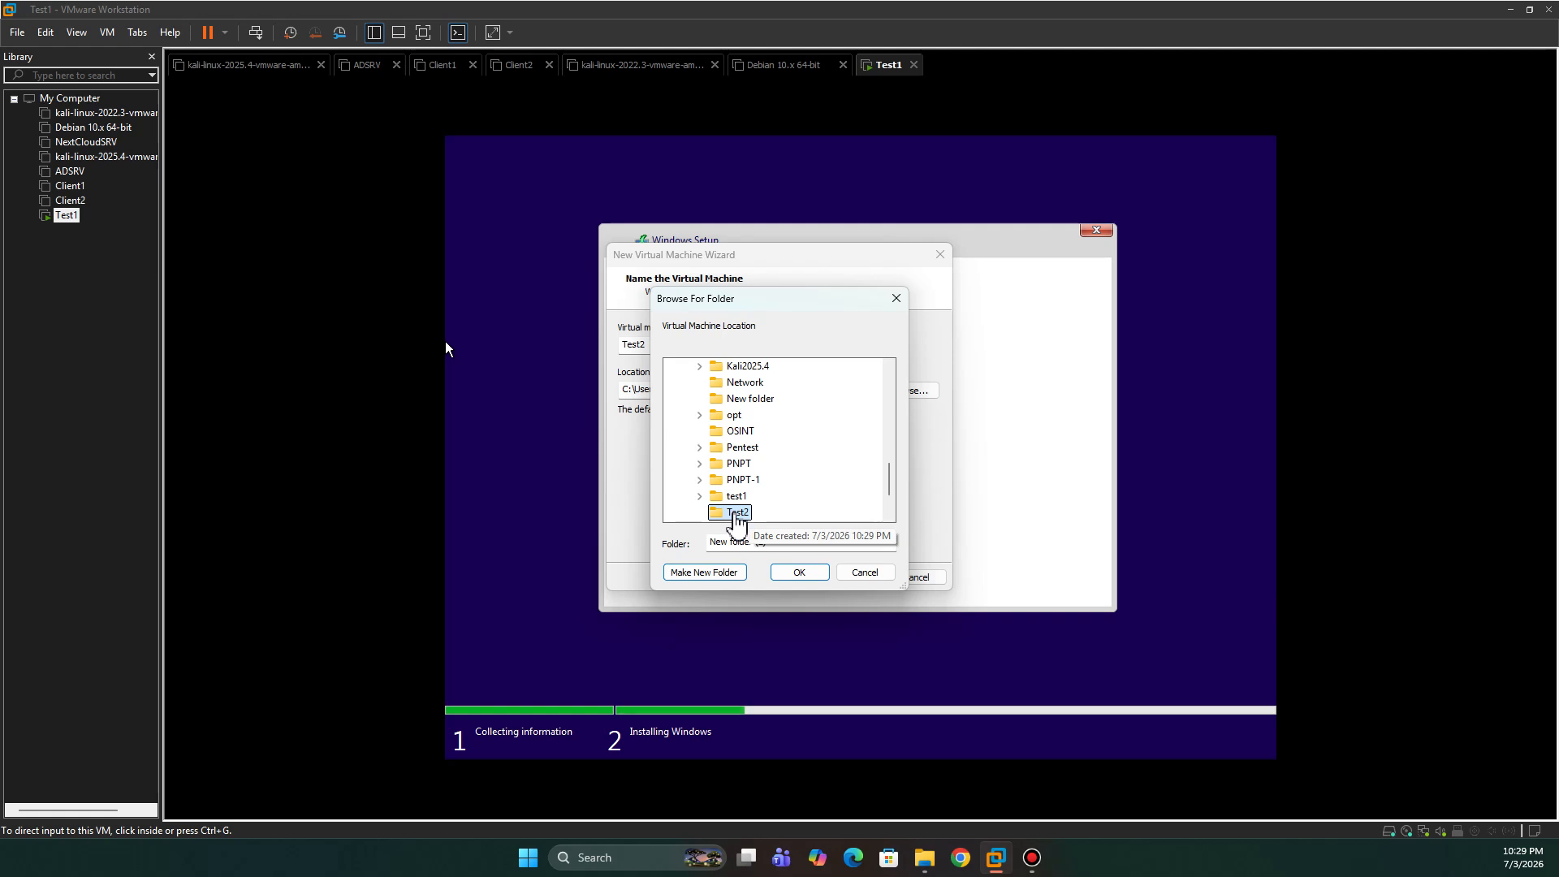
{"action": "left_click", "coordinate": [799, 573]}
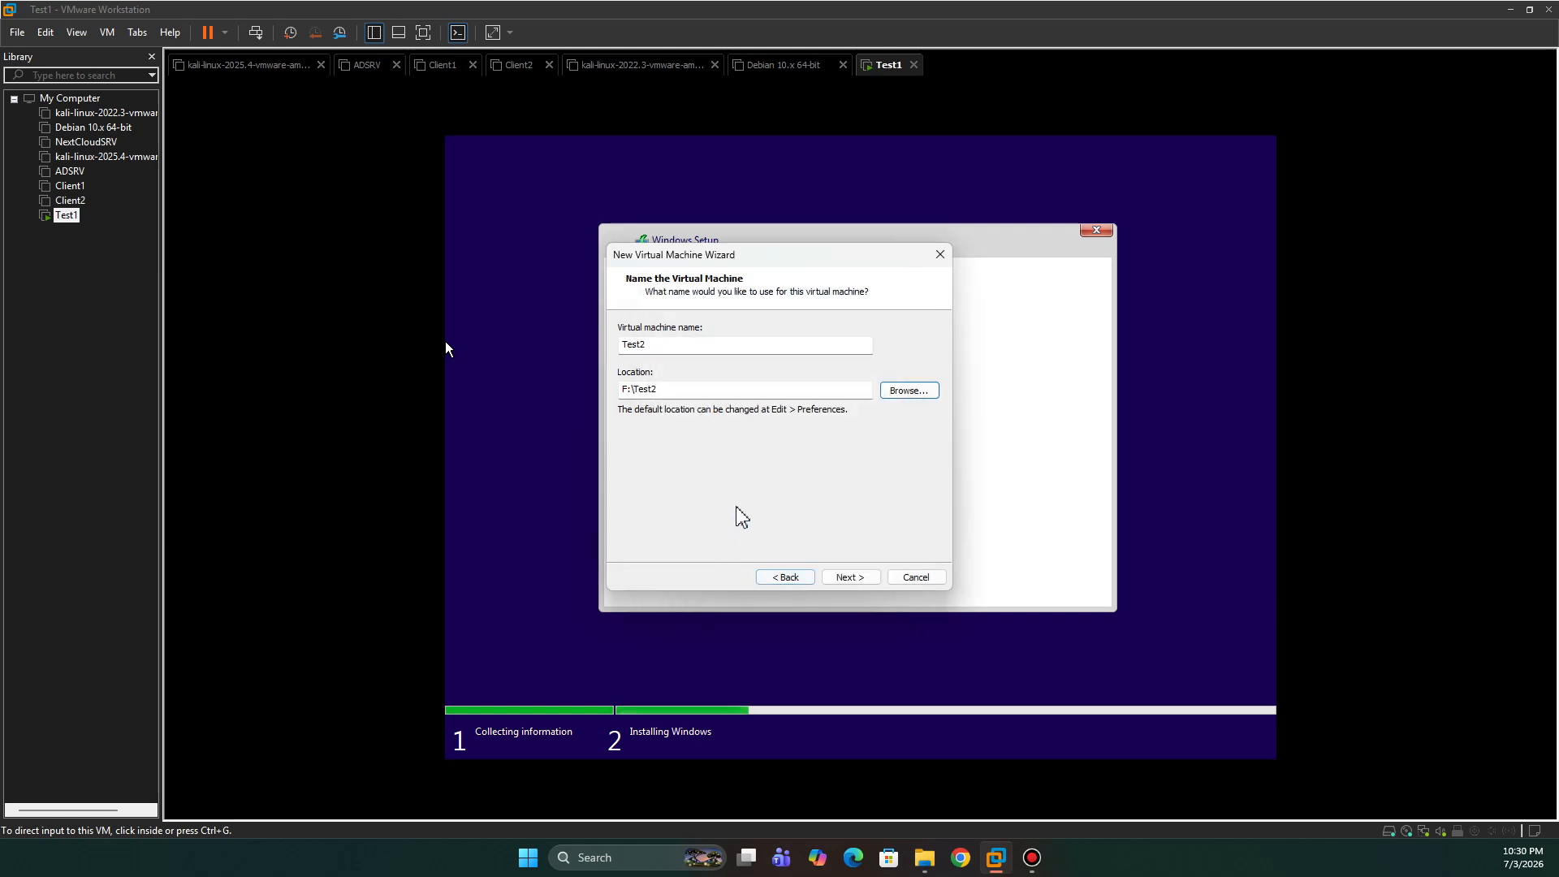
- Give Test2 an 80 GB split virtual disk and proceed to the summary
{"action": "left_click", "coordinate": [851, 576]}
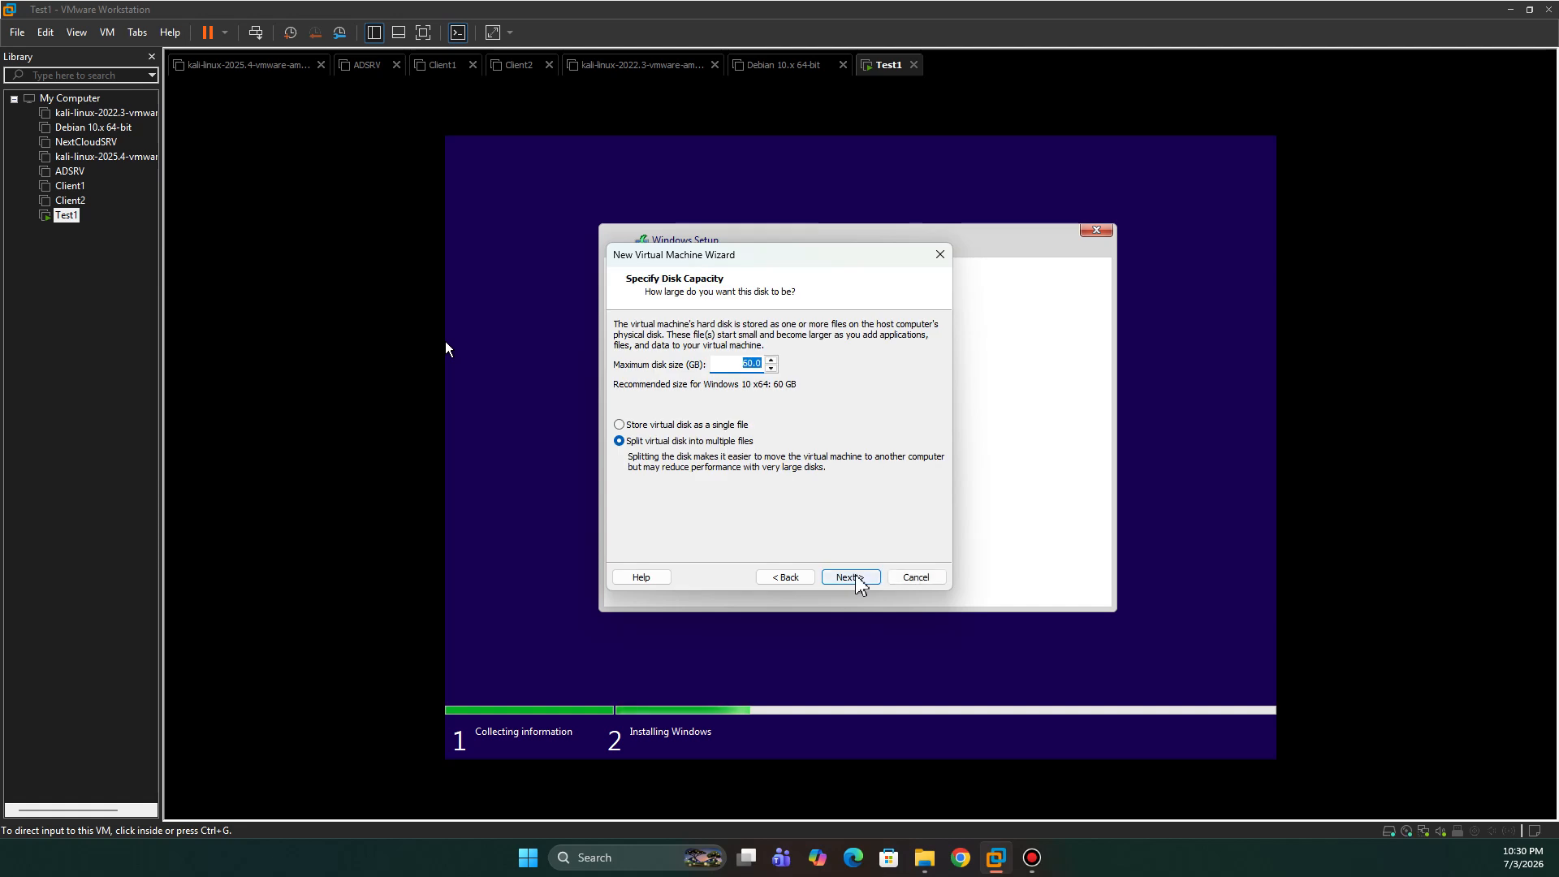
{"action": "left_click", "coordinate": [748, 364]}
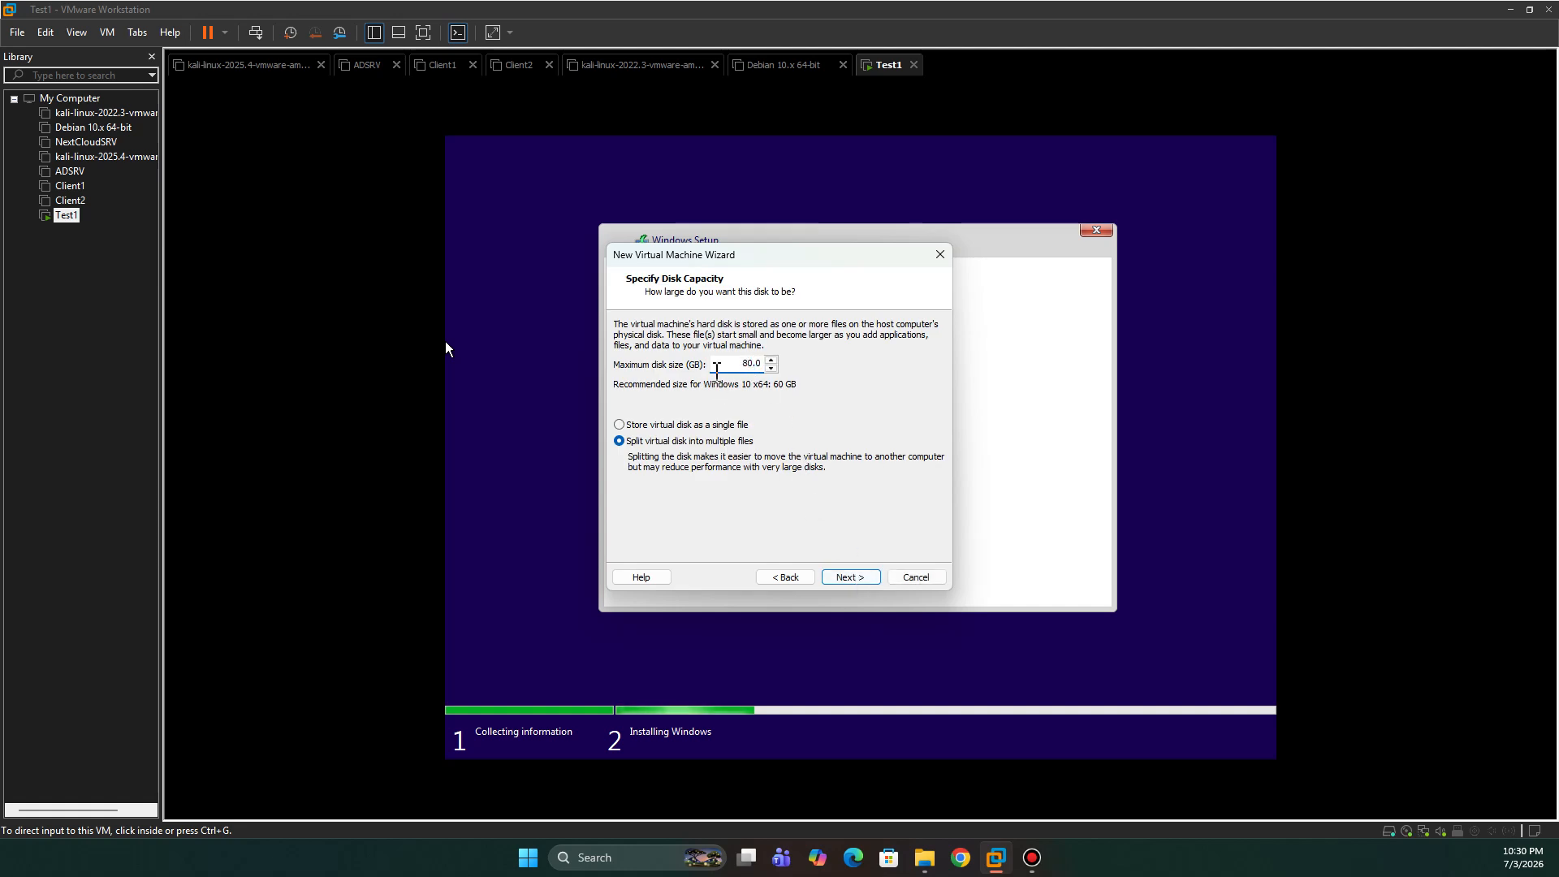
{"action": "left_click", "coordinate": [858, 582]}
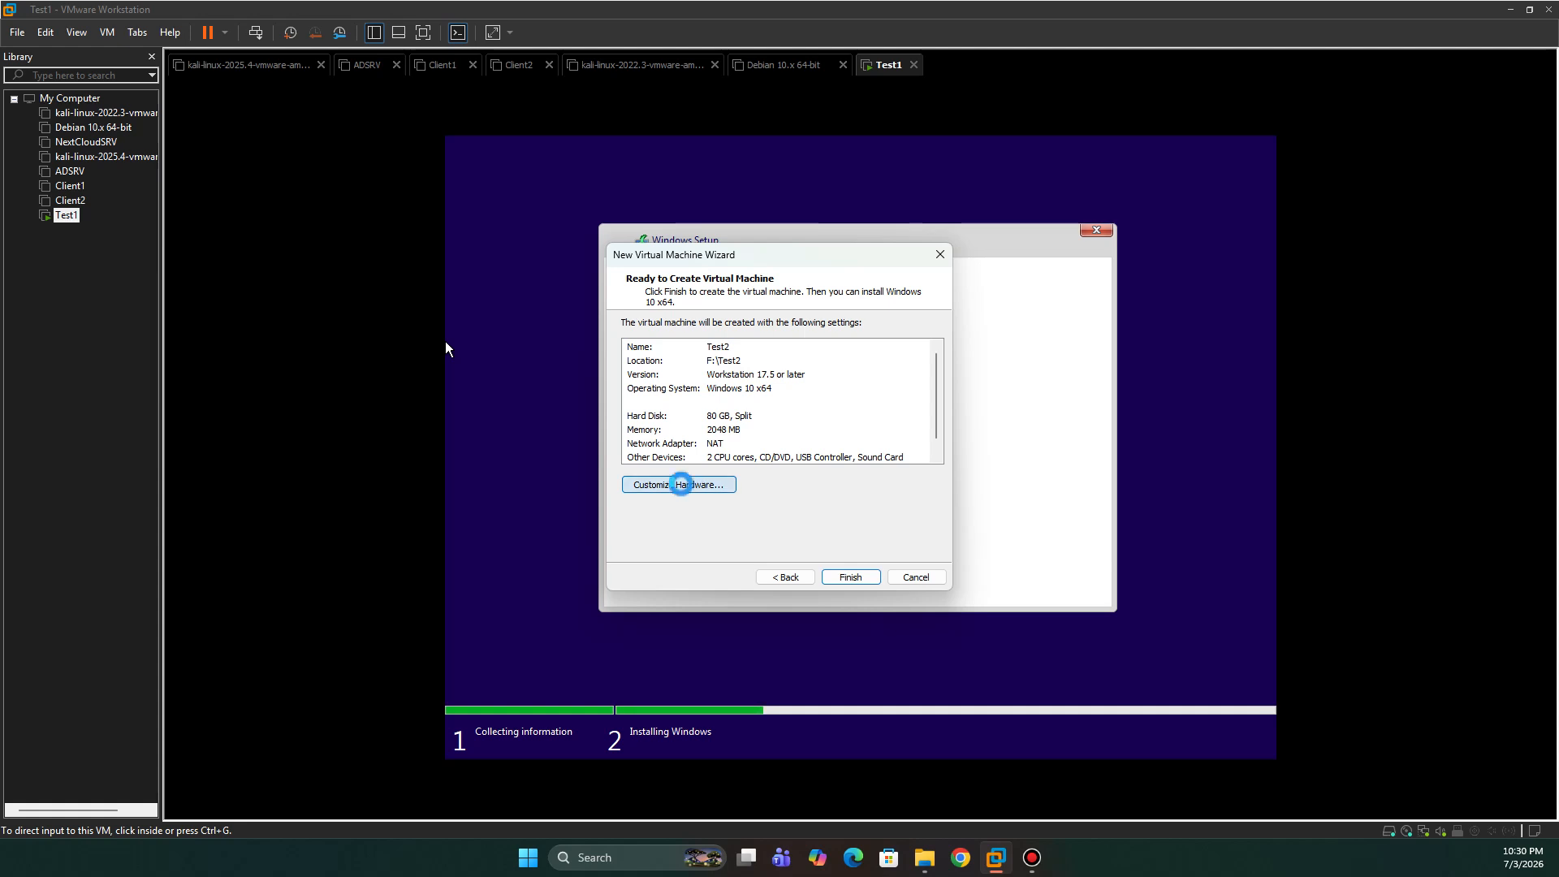
- Raise Test2's memory to 8 GB and set 2 cores per processor for 4 cores total
{"action": "left_click", "coordinate": [685, 488]}
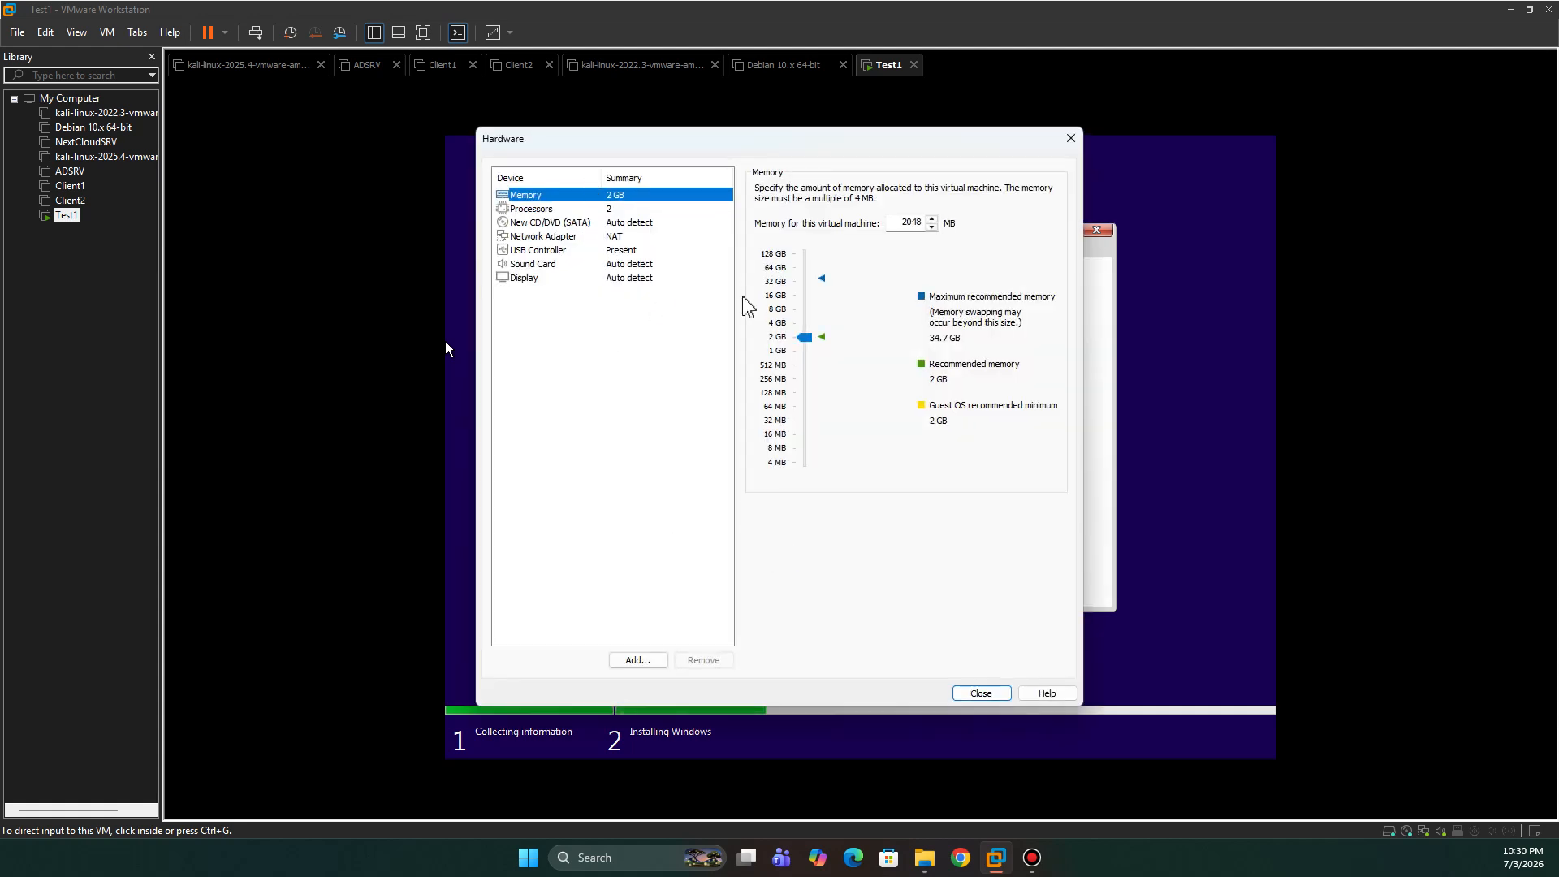
{"action": "left_click", "coordinate": [780, 310]}
{"action": "left_click", "coordinate": [542, 209]}
{"action": "left_click", "coordinate": [944, 211]}
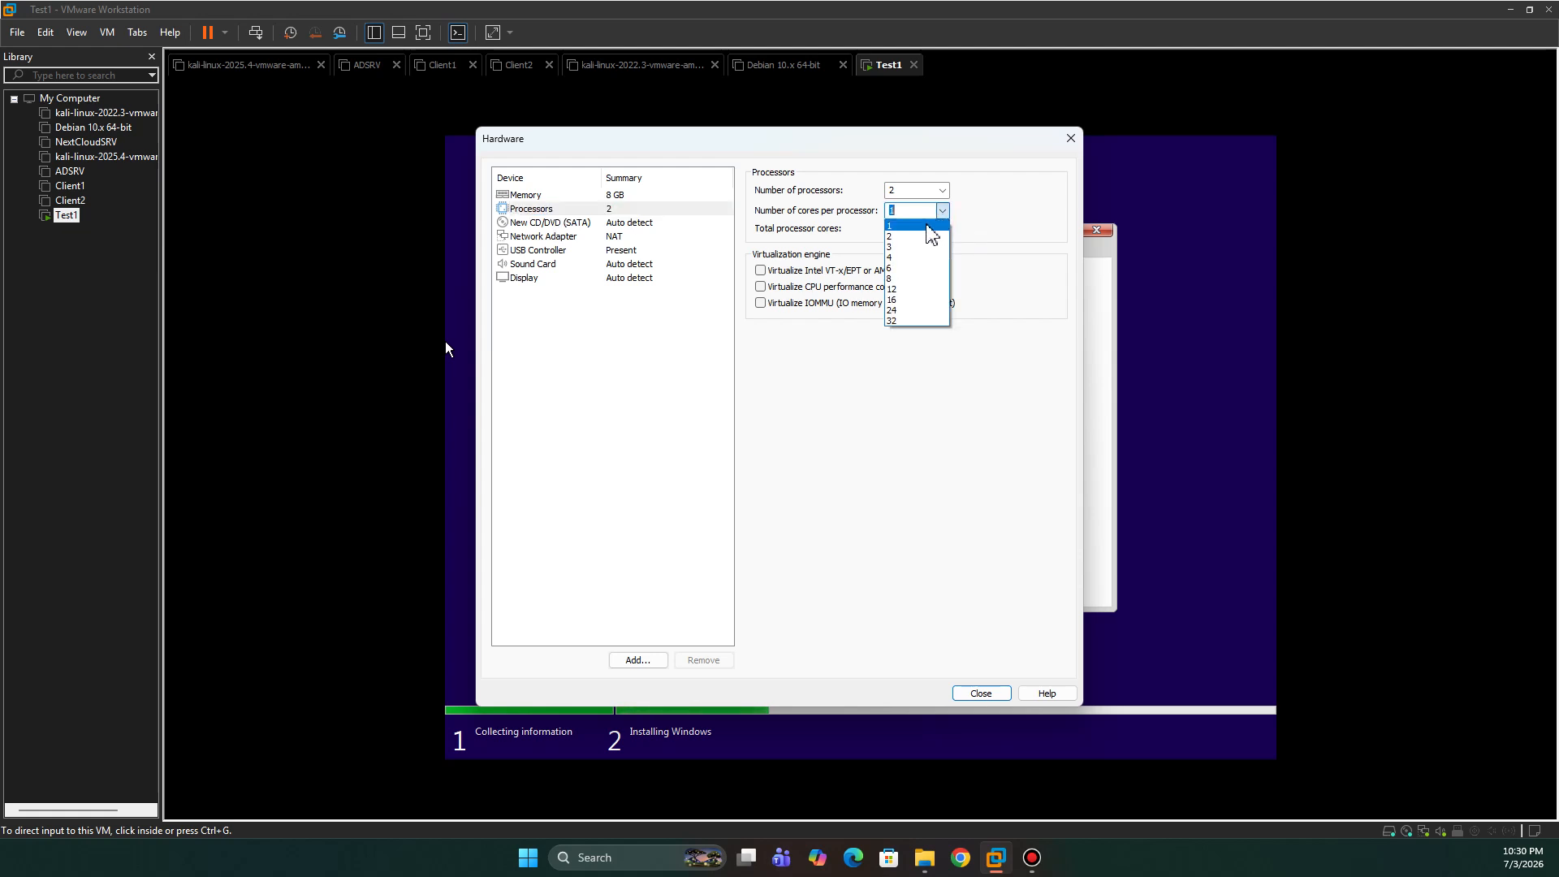
{"action": "left_click", "coordinate": [895, 237]}
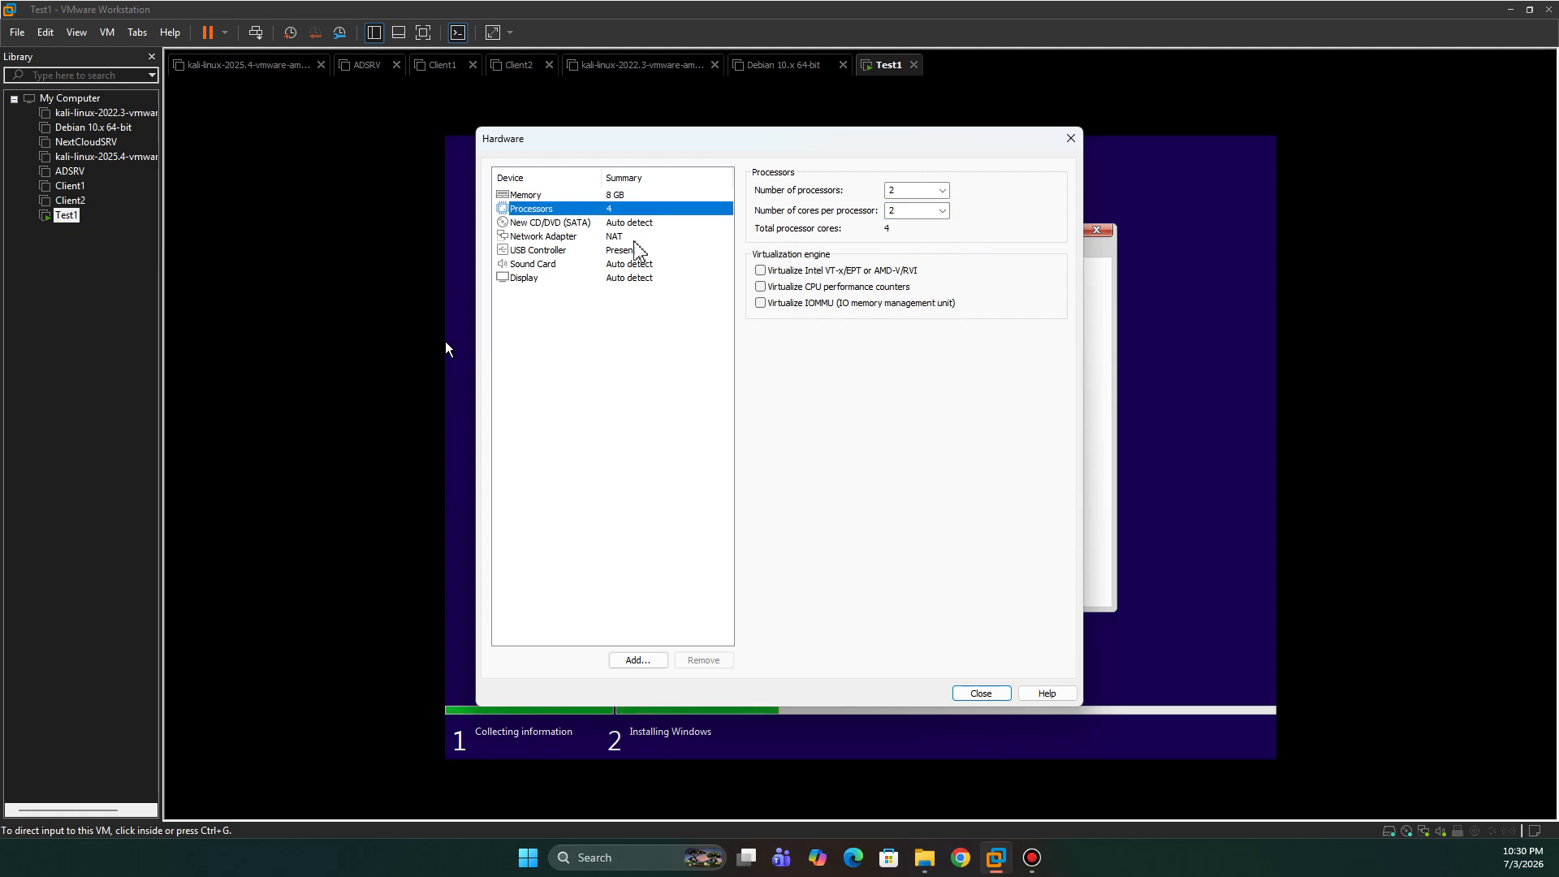
- Back the CD/DVD drive with the Windows 10 ISO image and close hardware settings
{"action": "left_click", "coordinate": [614, 225]}
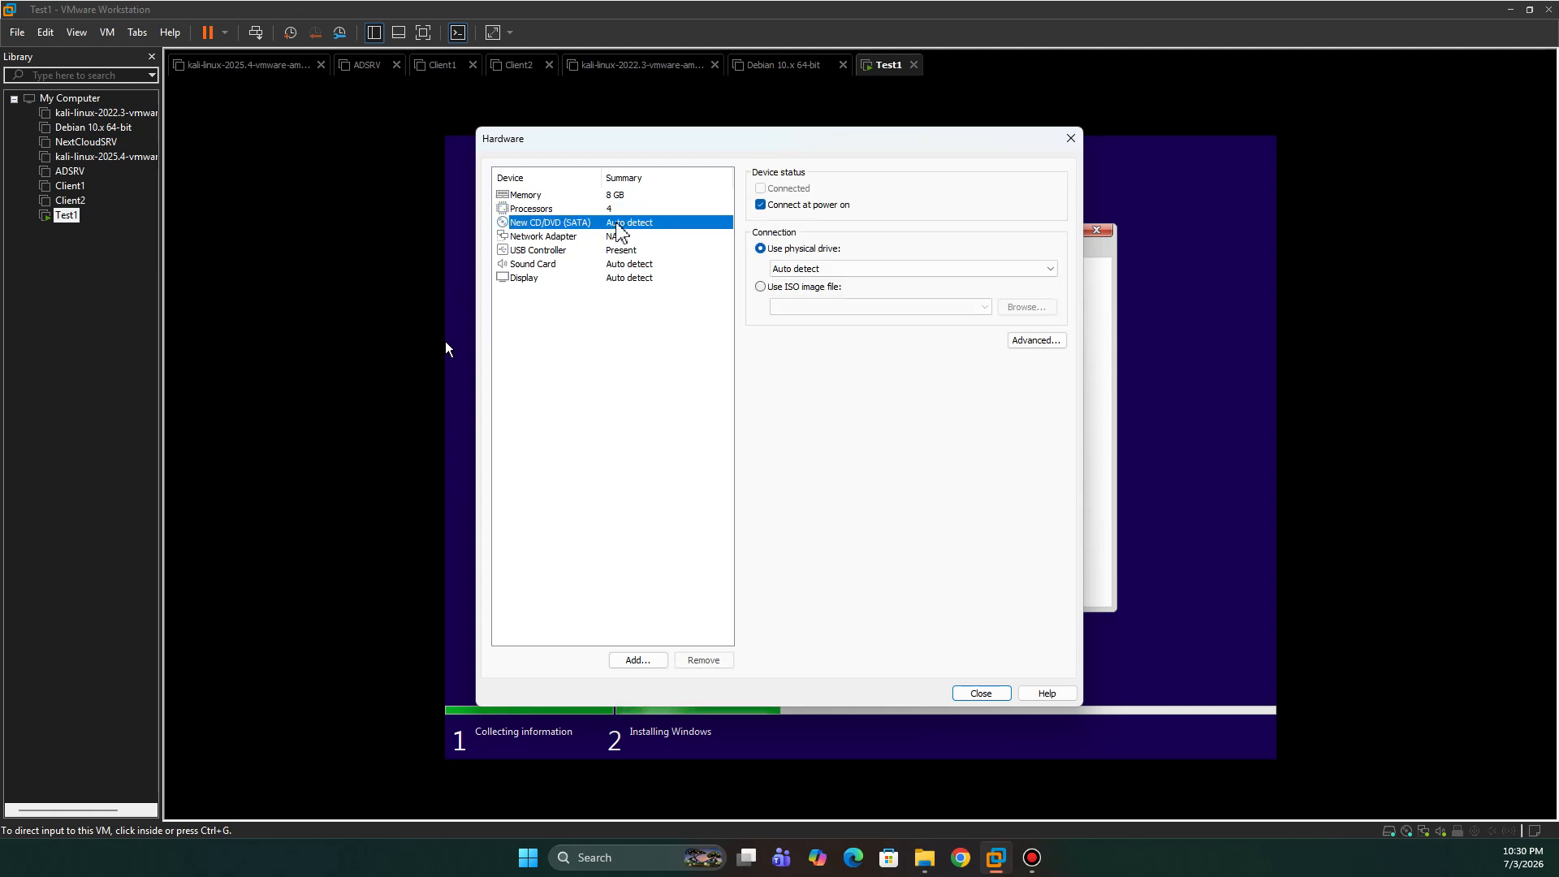
{"action": "left_click", "coordinate": [800, 290]}
{"action": "left_click", "coordinate": [984, 306]}
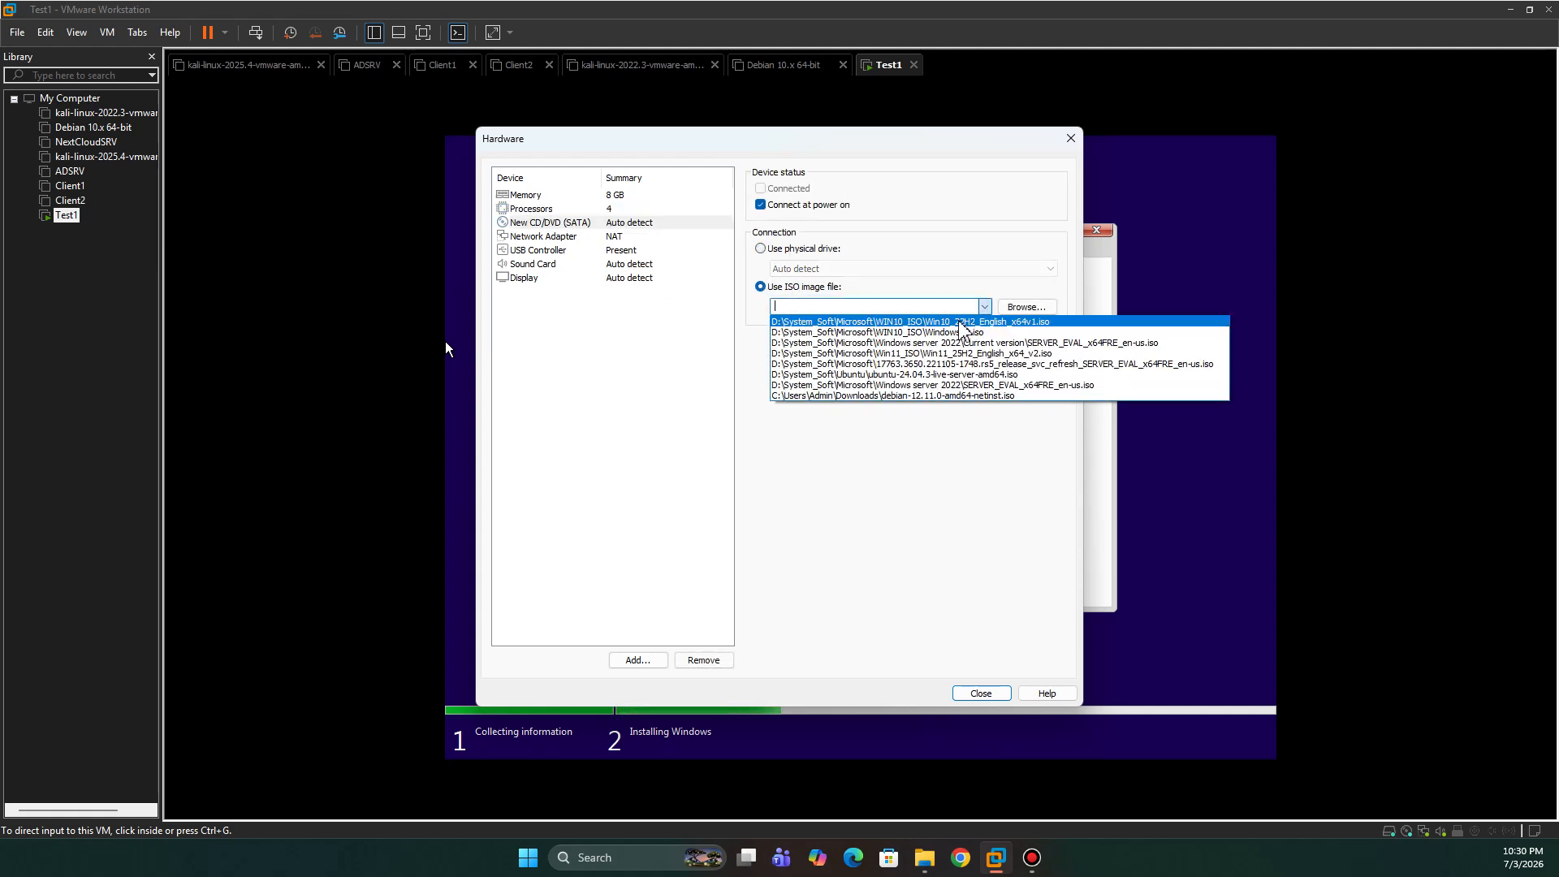
{"action": "left_click", "coordinate": [962, 323]}
{"action": "left_click", "coordinate": [580, 237]}
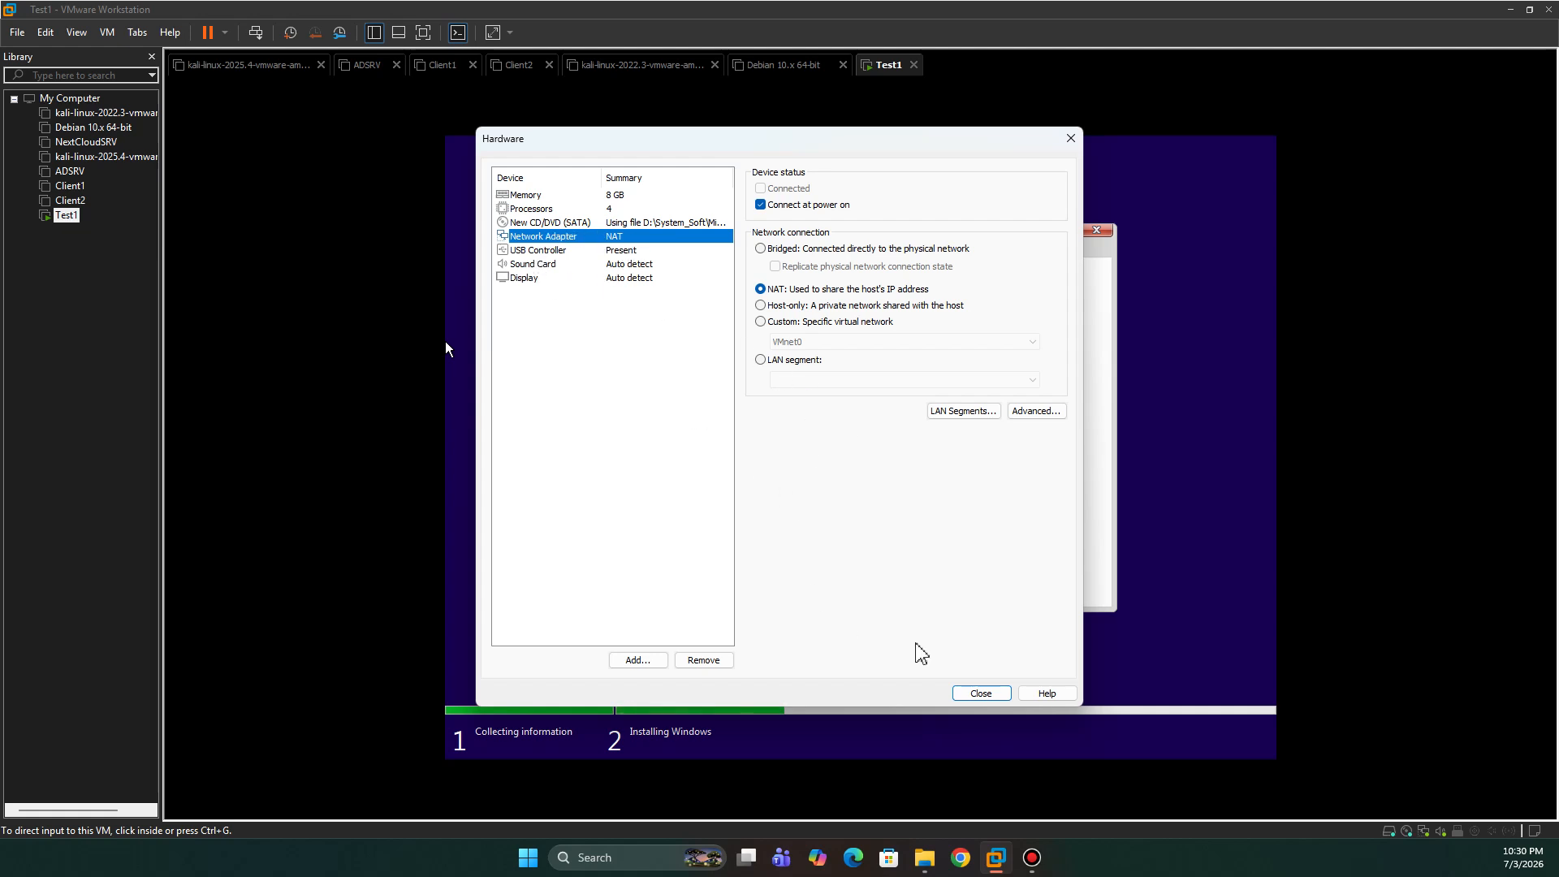
{"action": "left_click", "coordinate": [982, 693]}
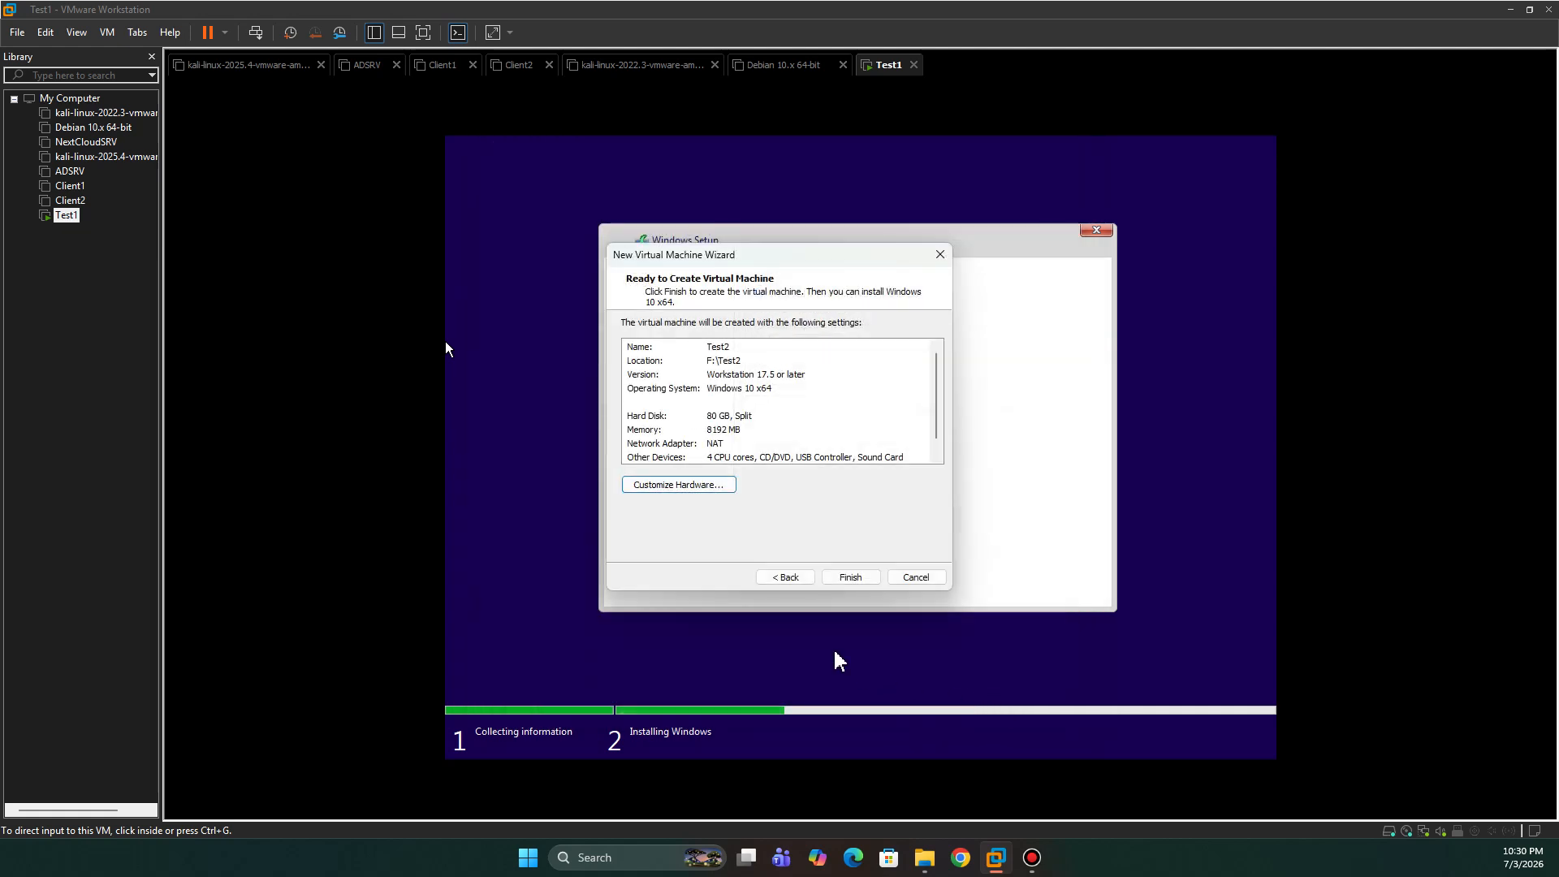
- Finish creating Test2, select it in the Library, power it on, and dismiss the mitigation hint
{"action": "left_click", "coordinate": [852, 579]}
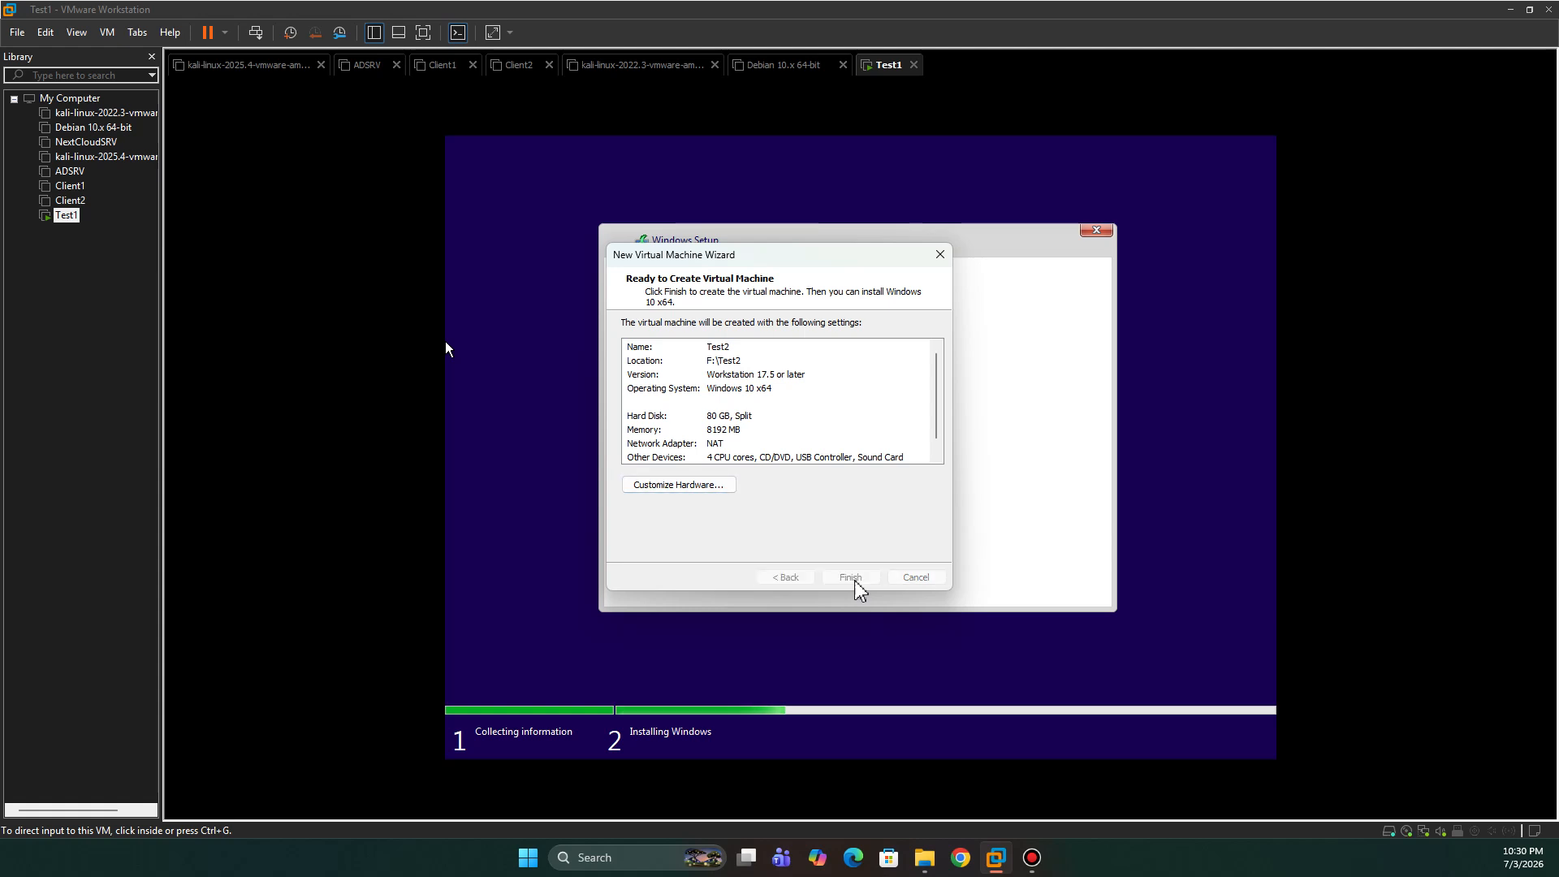
{"action": "left_click", "coordinate": [66, 230]}
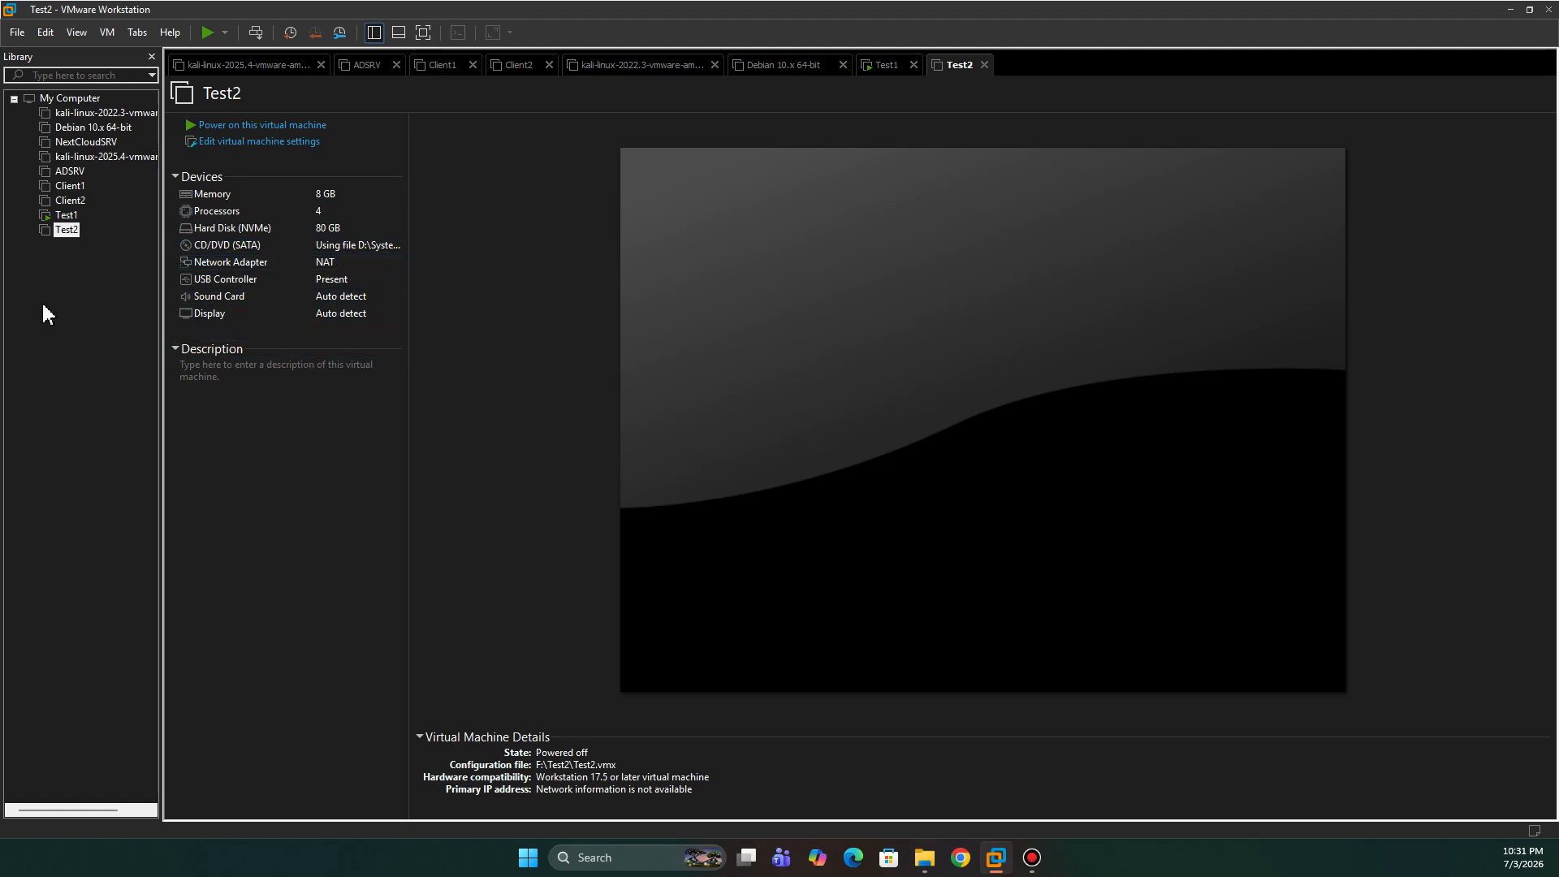
{"action": "left_click", "coordinate": [244, 129]}
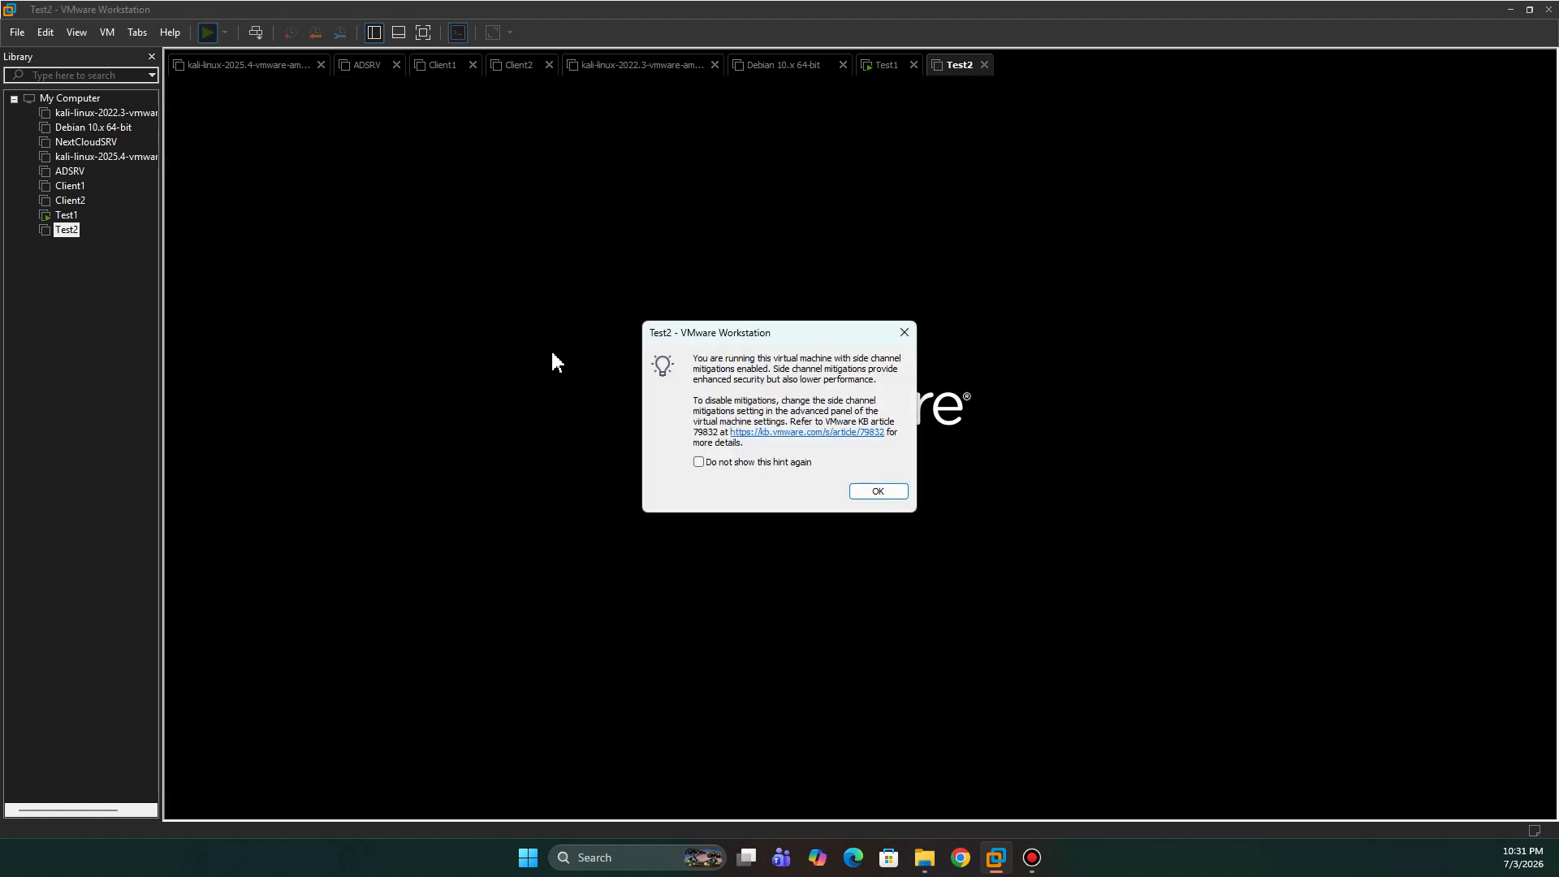
{"action": "left_click", "coordinate": [879, 492]}
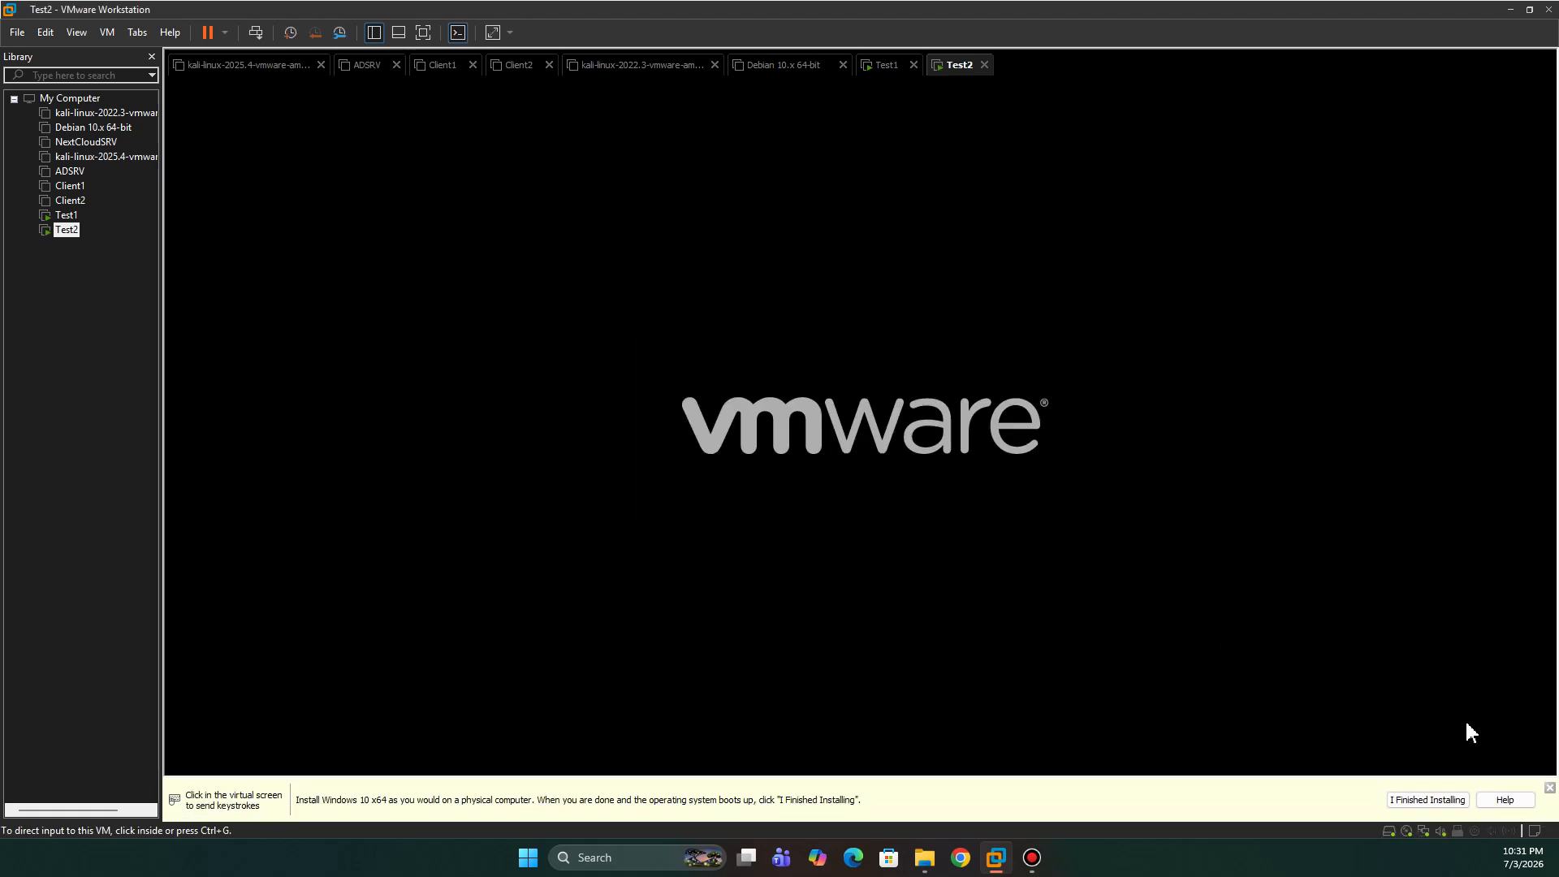
- Dismiss the install reminder and press Enter in Test2 to boot from the installer disc
{"action": "left_click", "coordinate": [1549, 789]}
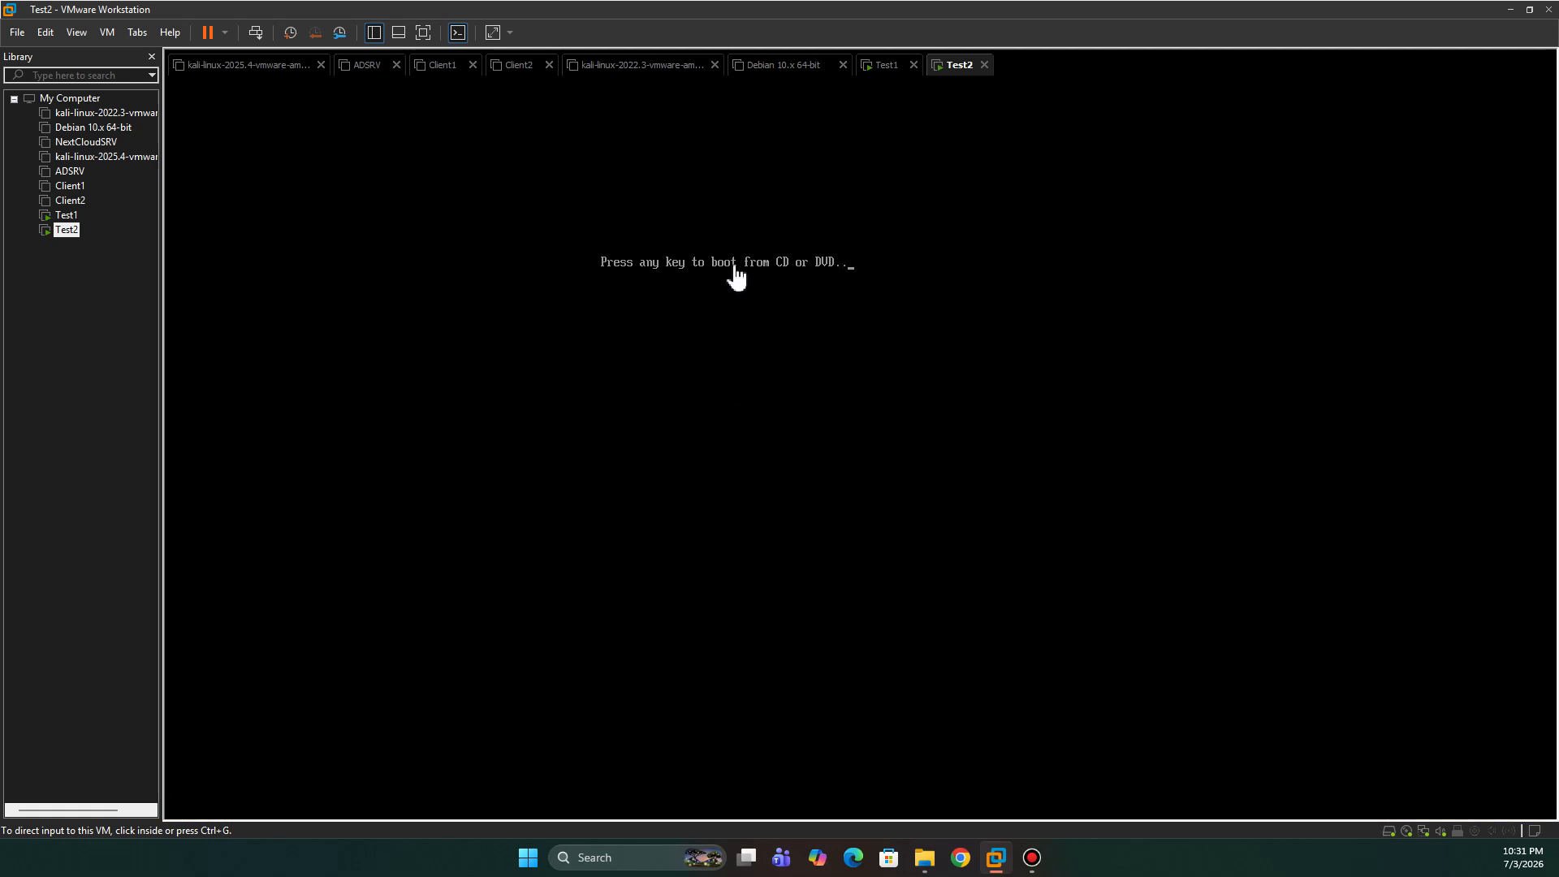
{"action": "left_click", "coordinate": [793, 324]}
{"action": "key", "text": "Return"}
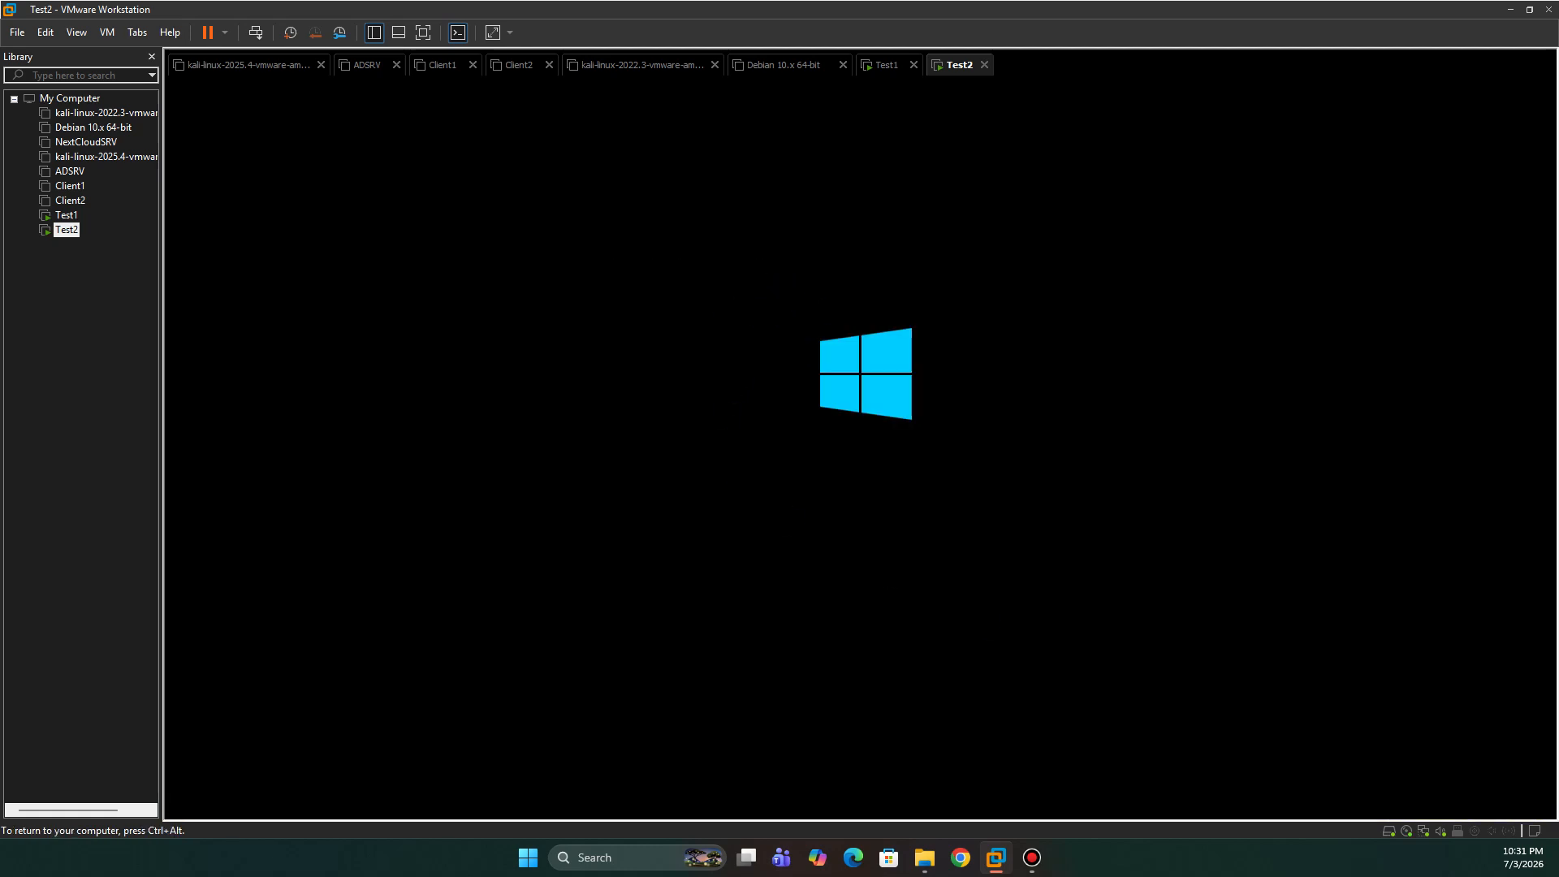
- Release input, check Test1's setup progress, then bring Test2's Windows Setup back into view
{"action": "key", "text": "ctrl+alt"}
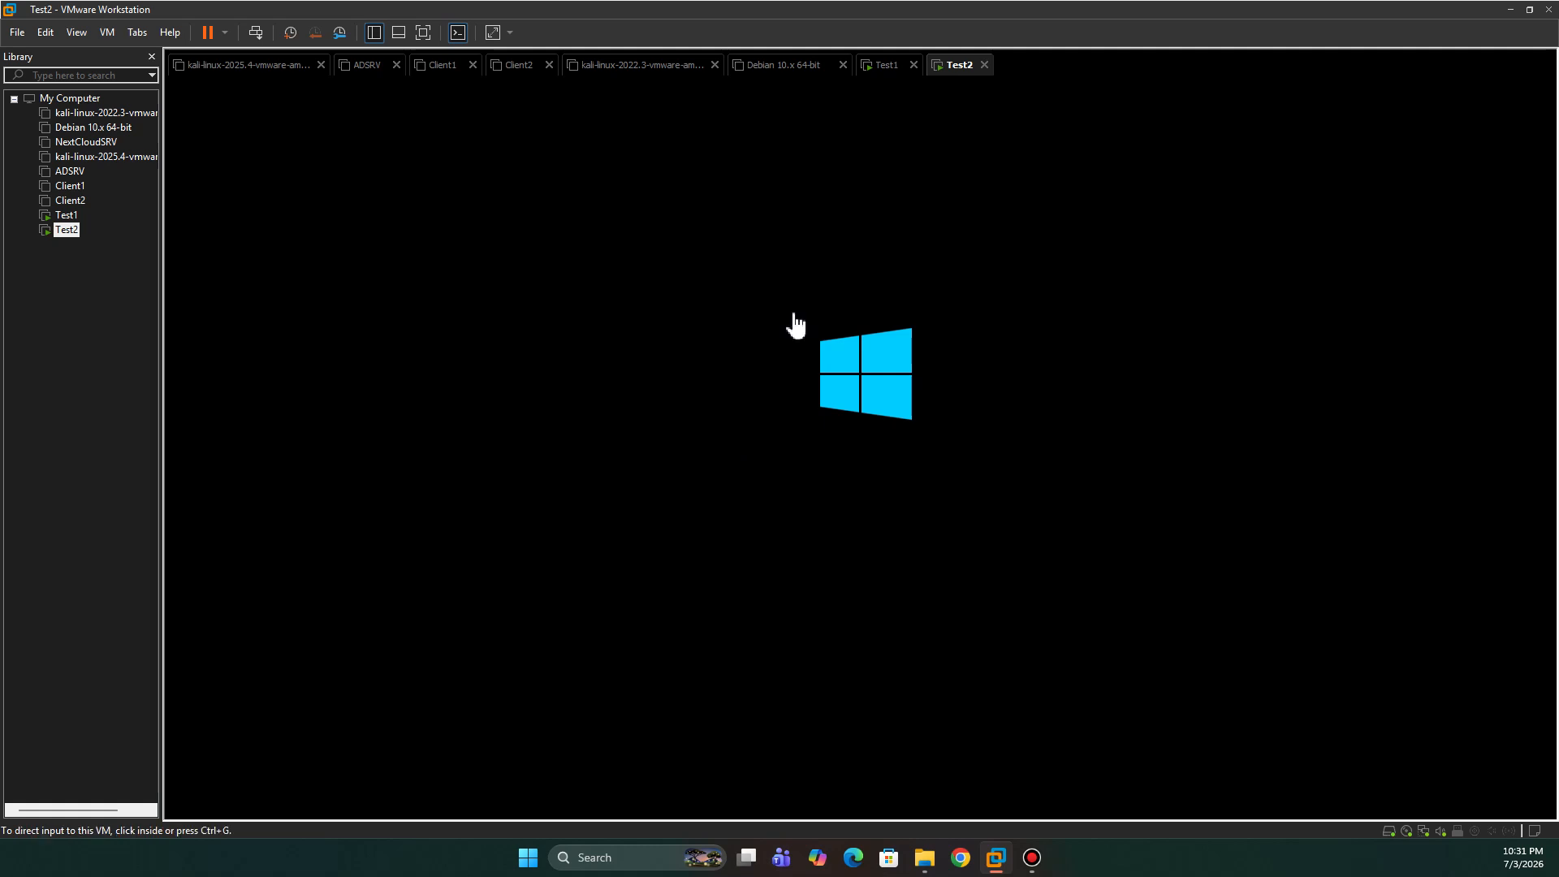
{"action": "left_click", "coordinate": [887, 66]}
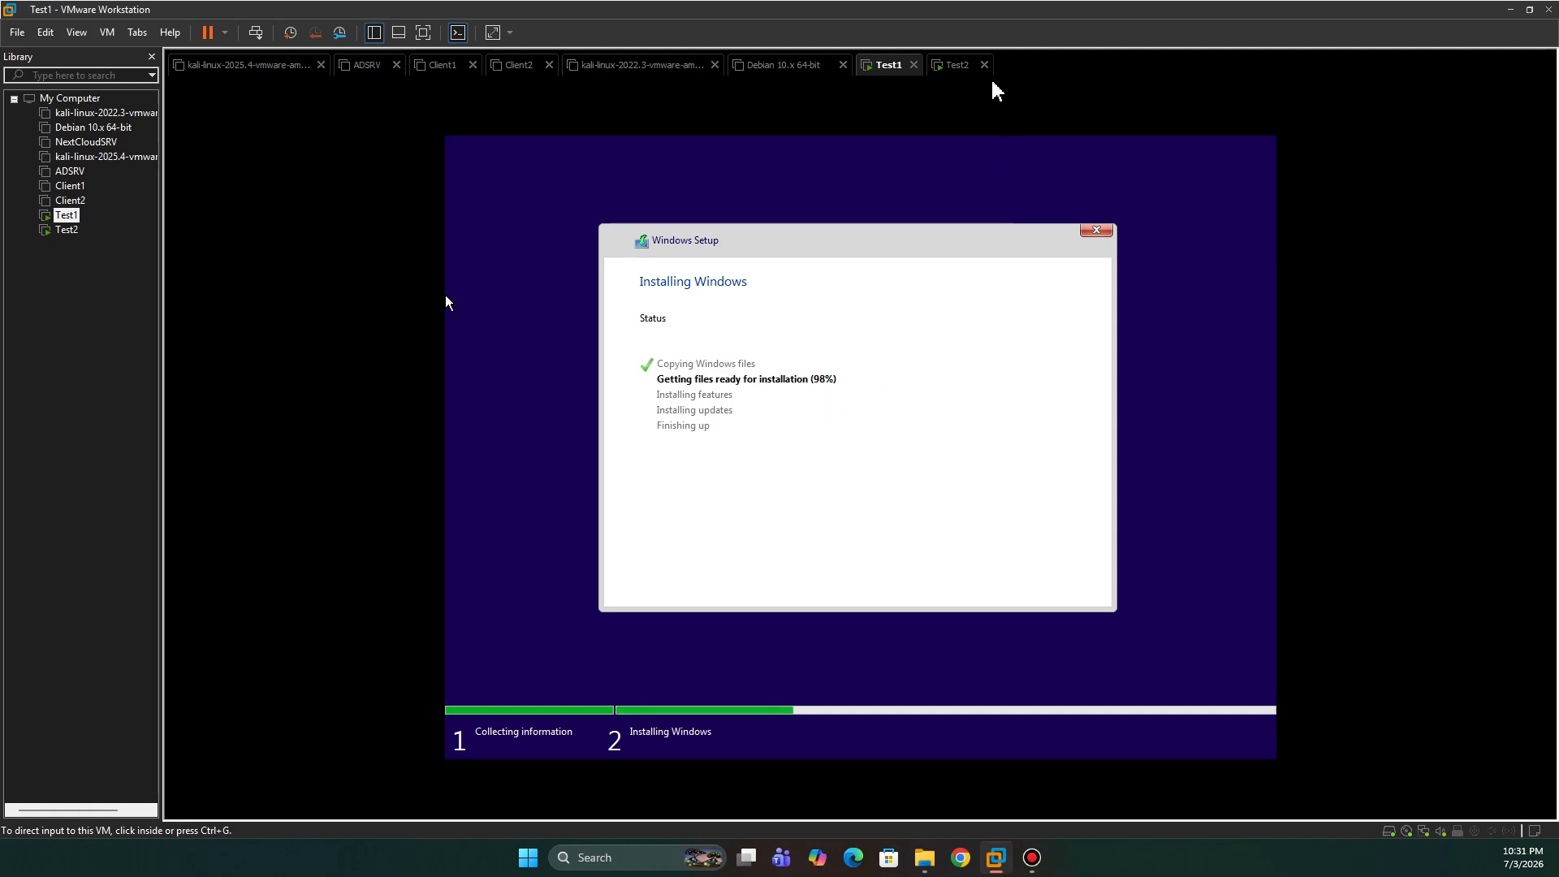
{"action": "left_click", "coordinate": [961, 72]}
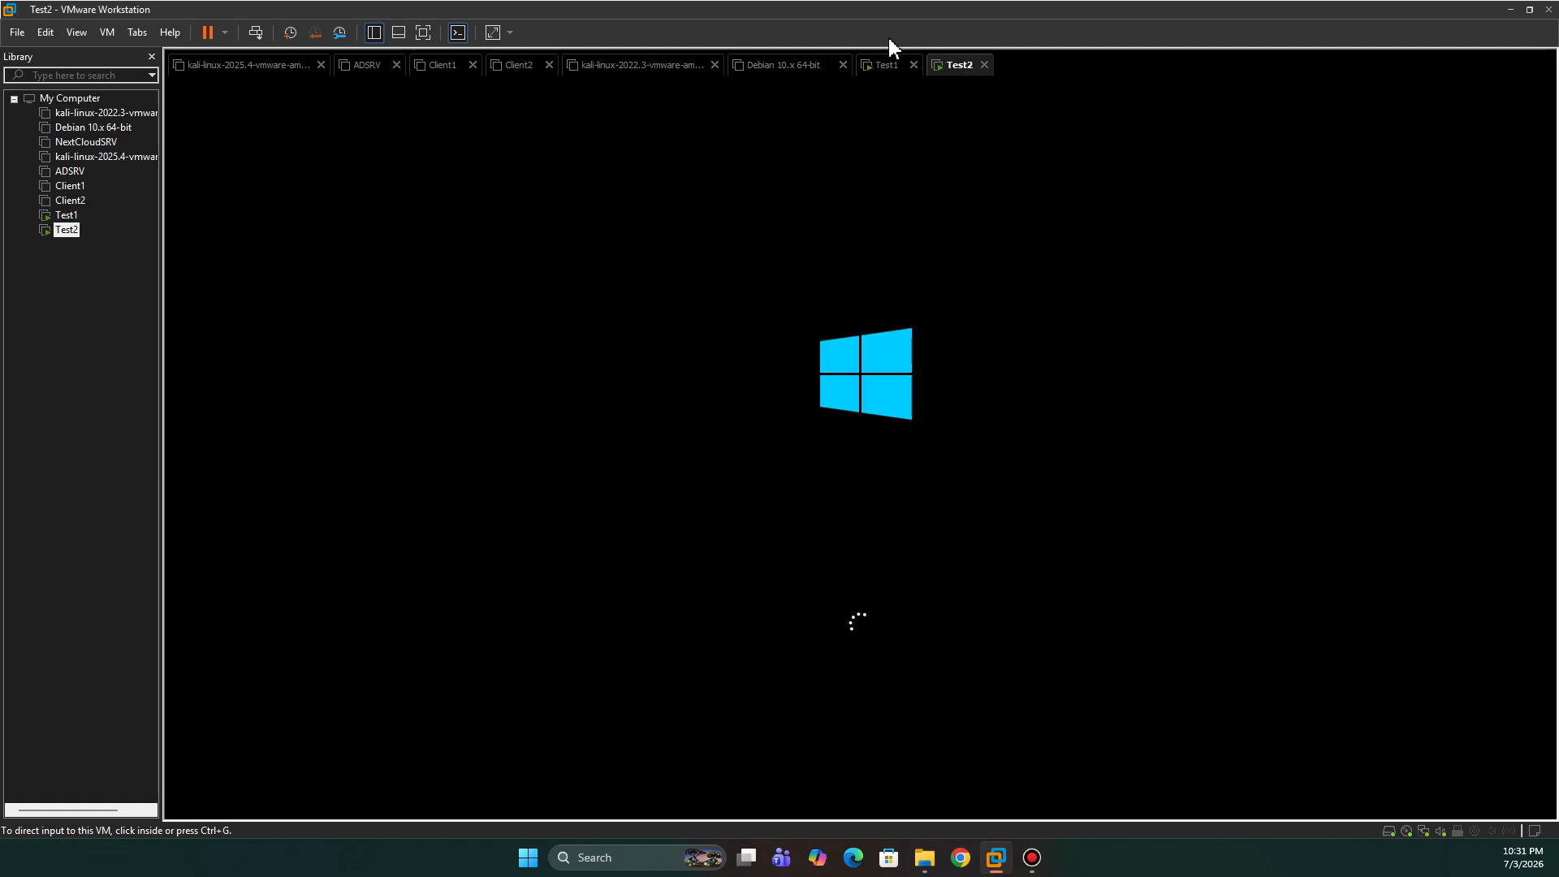
{"action": "left_click", "coordinate": [889, 66]}
{"action": "mouse_move", "coordinate": [1534, 831]}
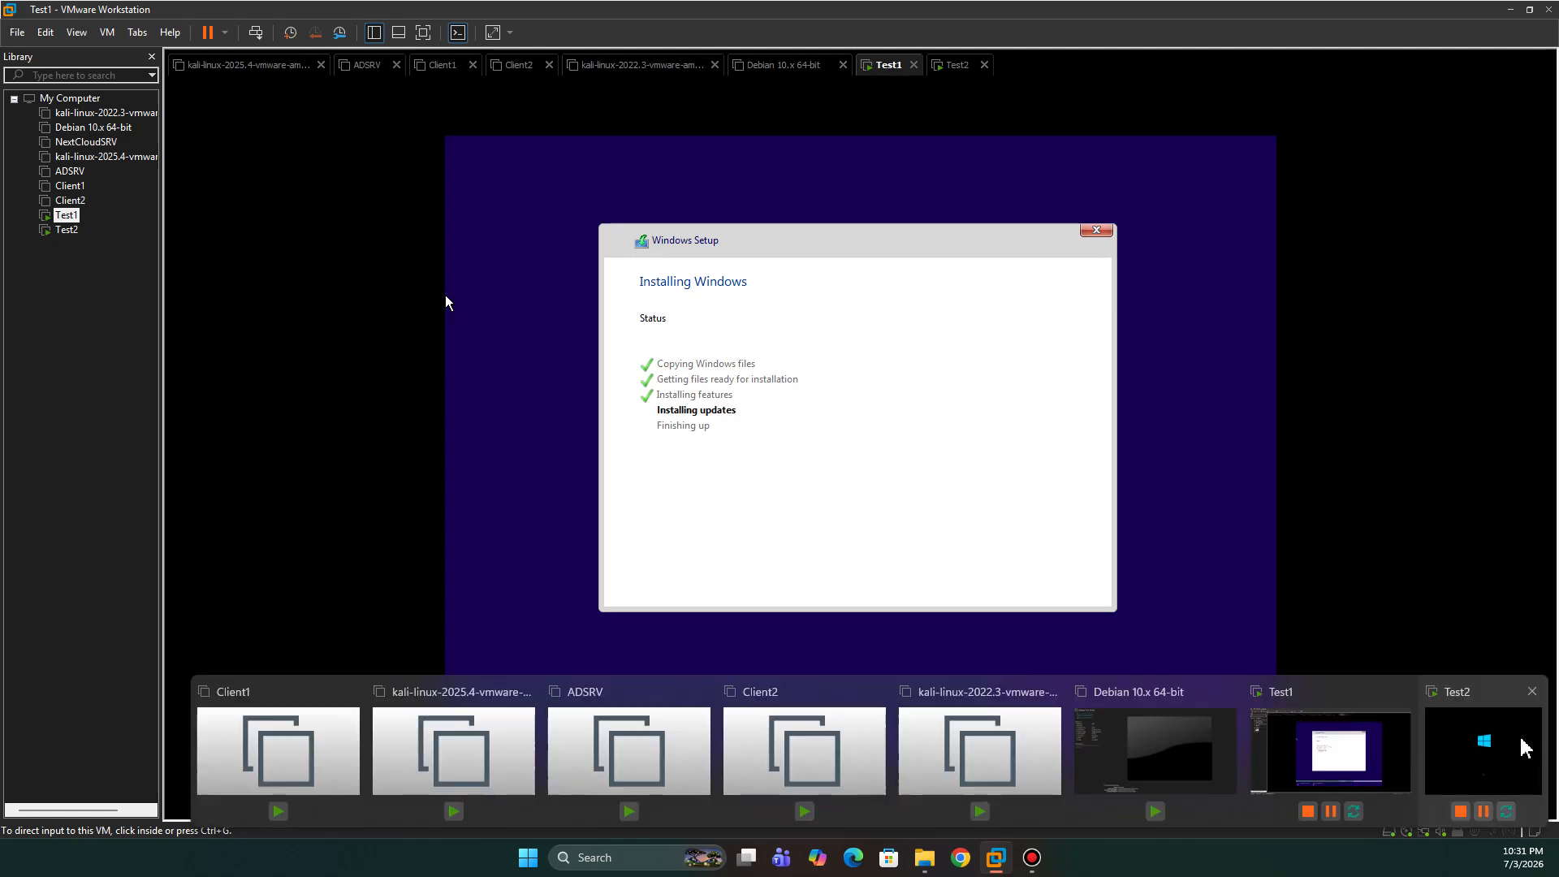
{"action": "left_click", "coordinate": [1525, 747]}
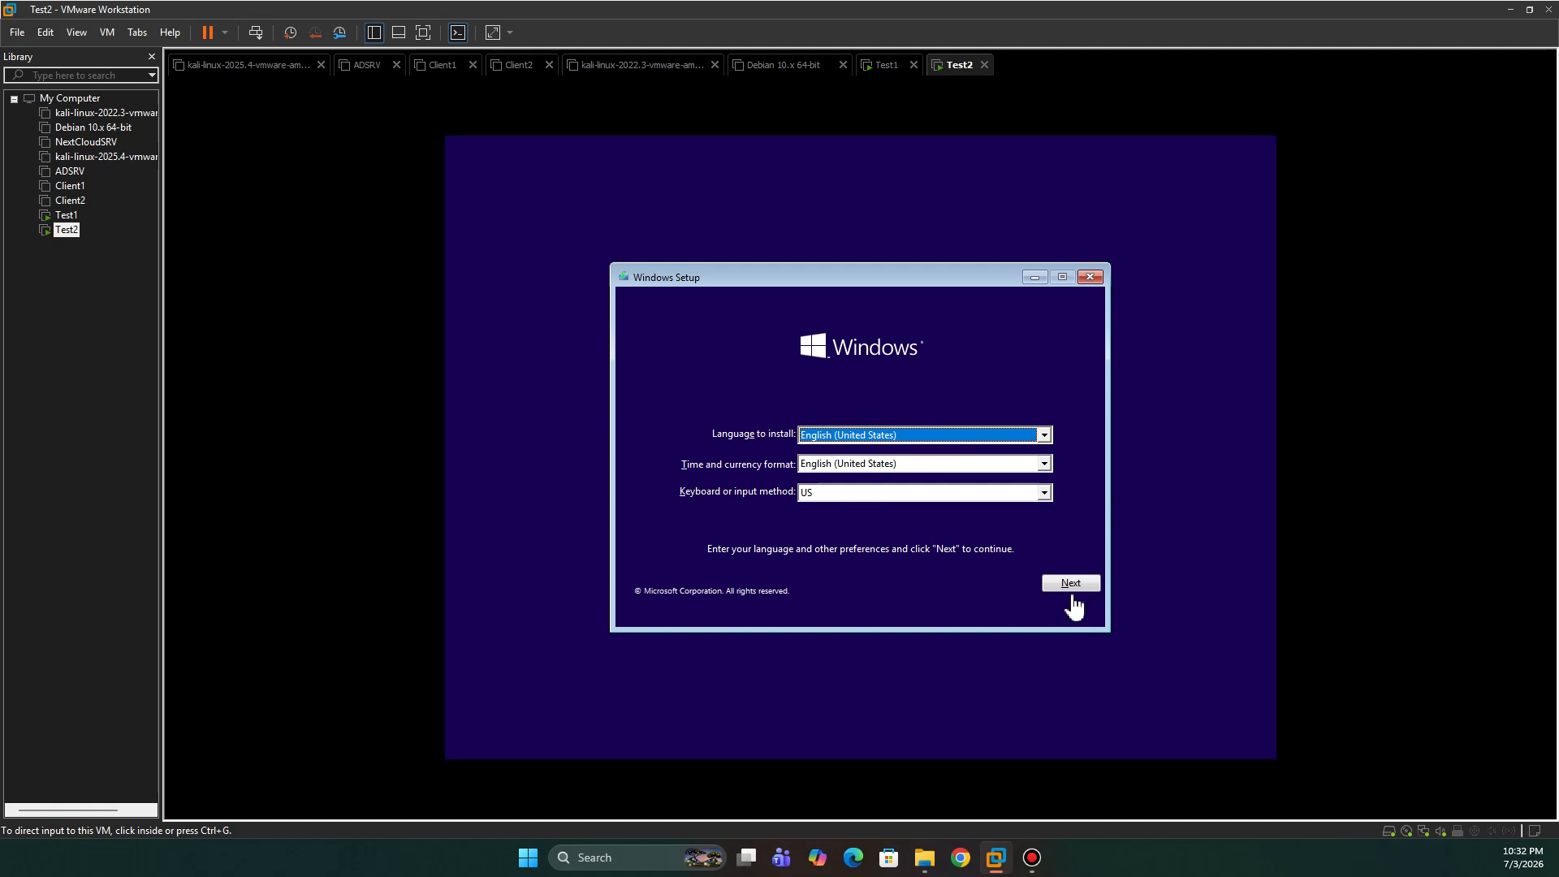
- Accept default language settings, start installing without a product key, and choose Windows 10 Pro
{"action": "left_click", "coordinate": [1074, 586]}
{"action": "left_click", "coordinate": [1070, 585]}
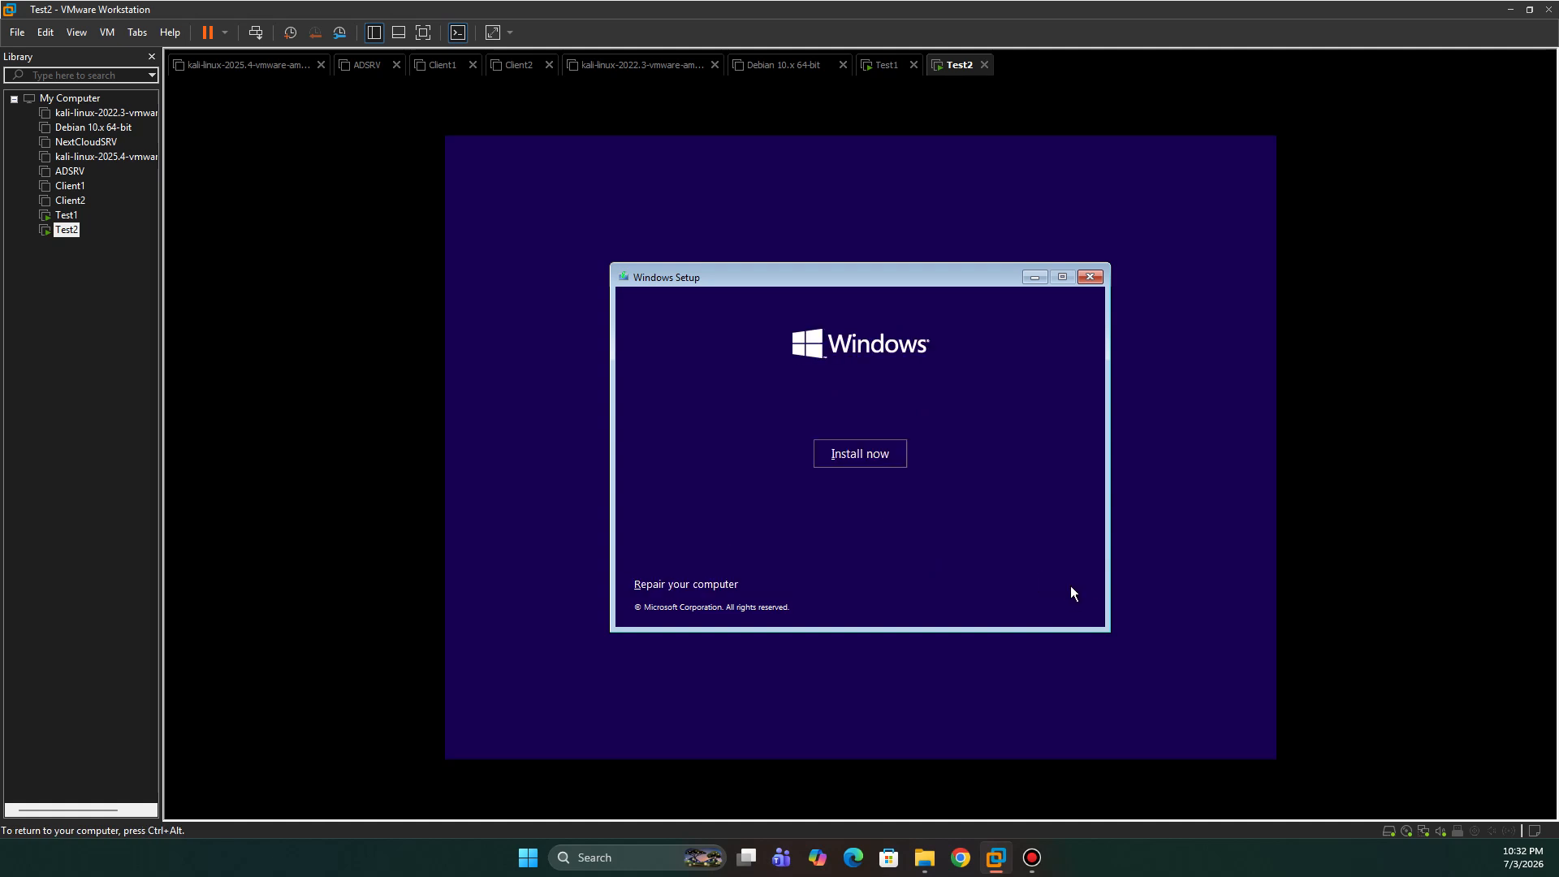
{"action": "left_click", "coordinate": [847, 455]}
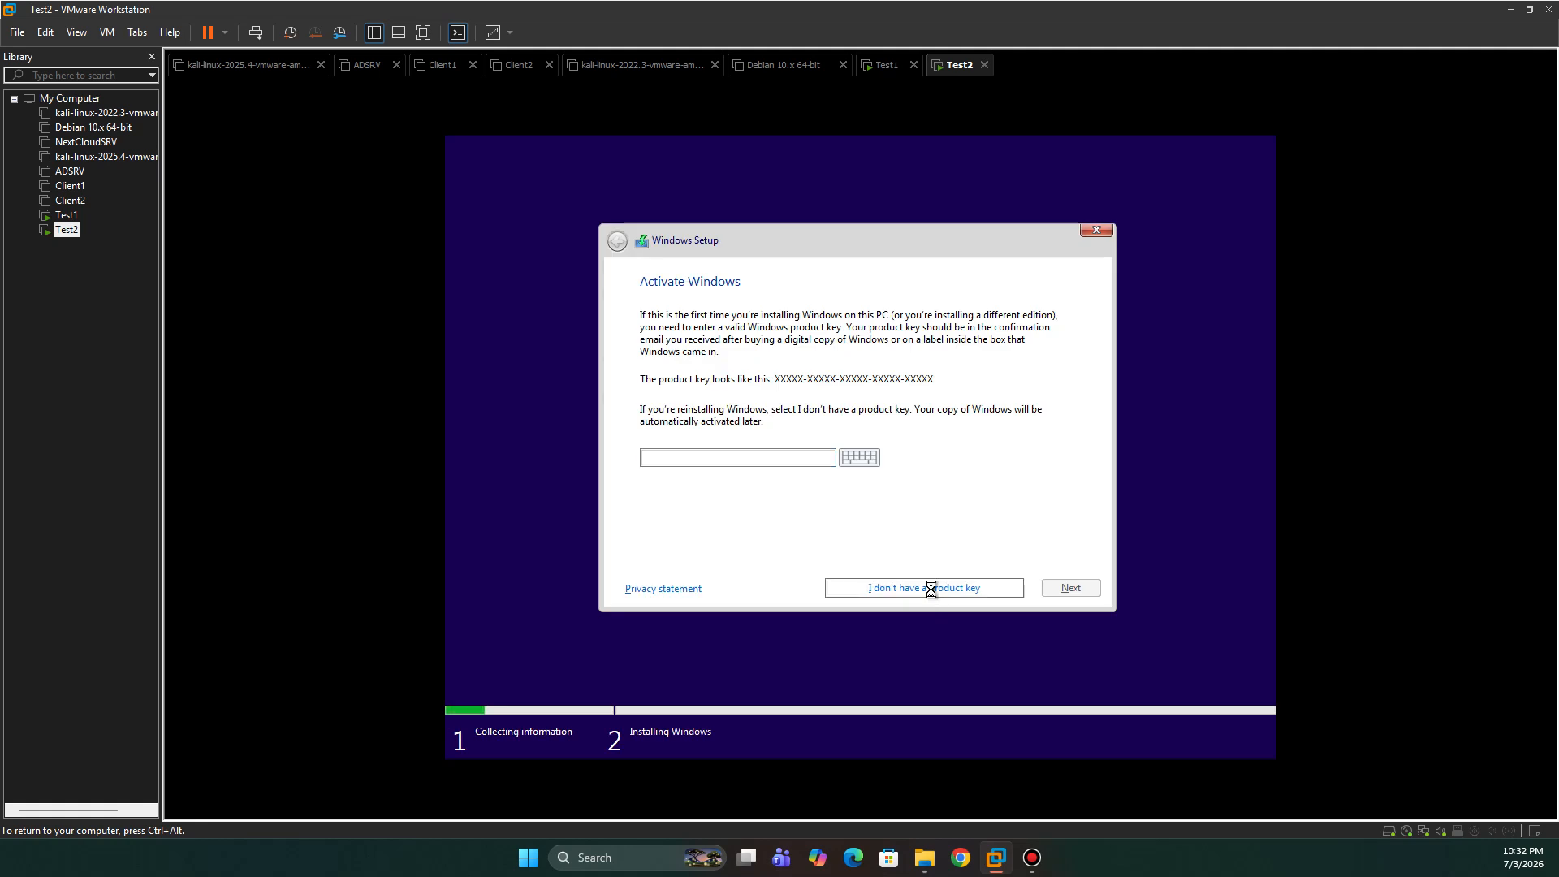
{"action": "left_click", "coordinate": [930, 588]}
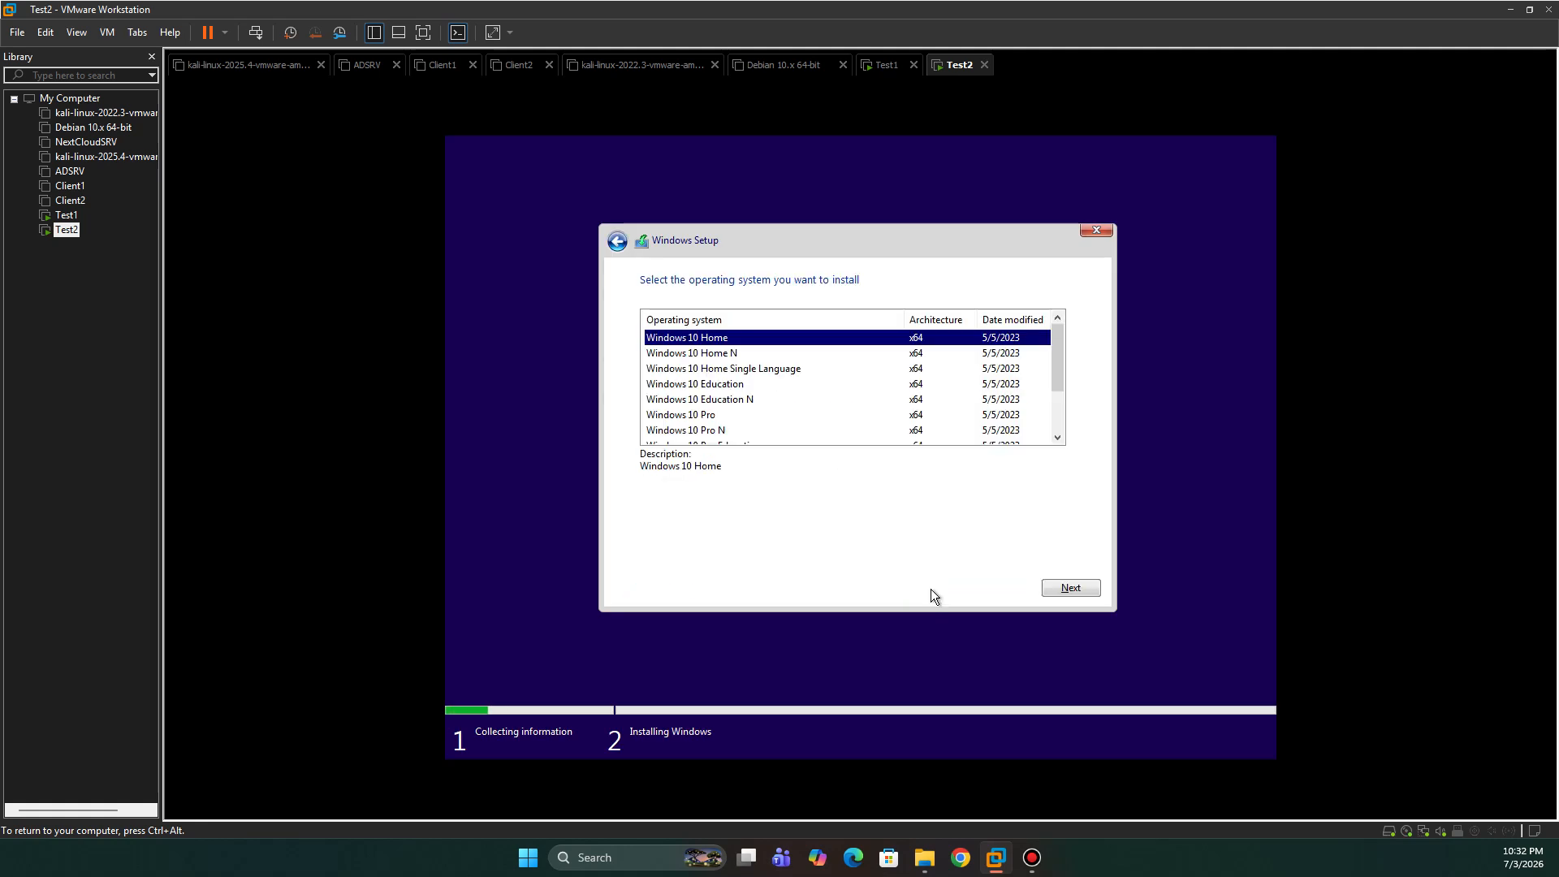
{"action": "left_click", "coordinate": [693, 415]}
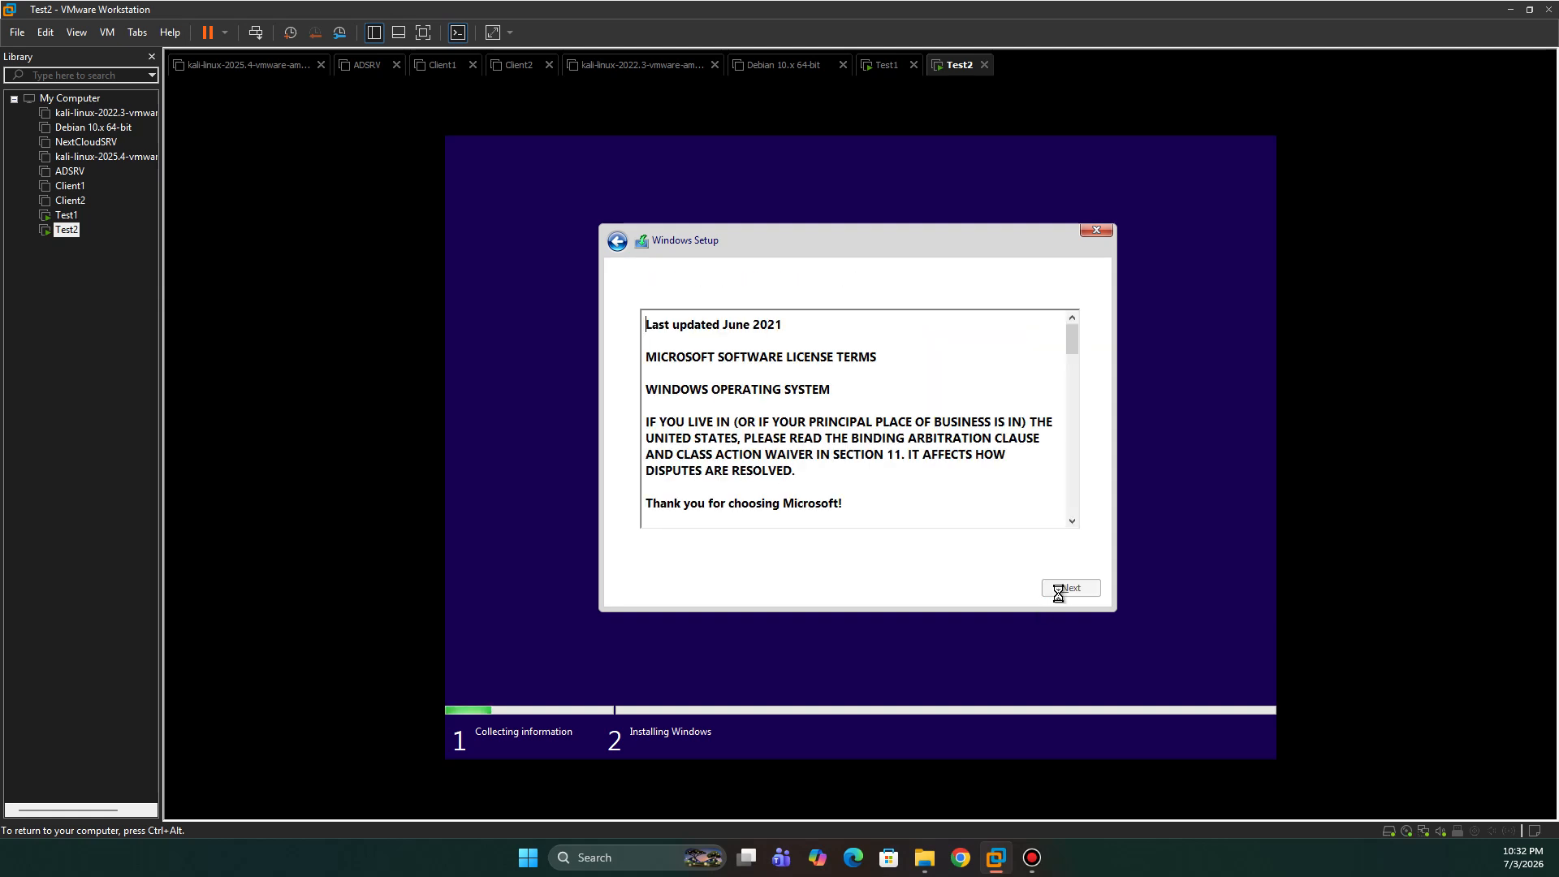
- Accept the license, choose Custom install, and target the 80 GB unallocated Drive 0
{"action": "left_click", "coordinate": [709, 550]}
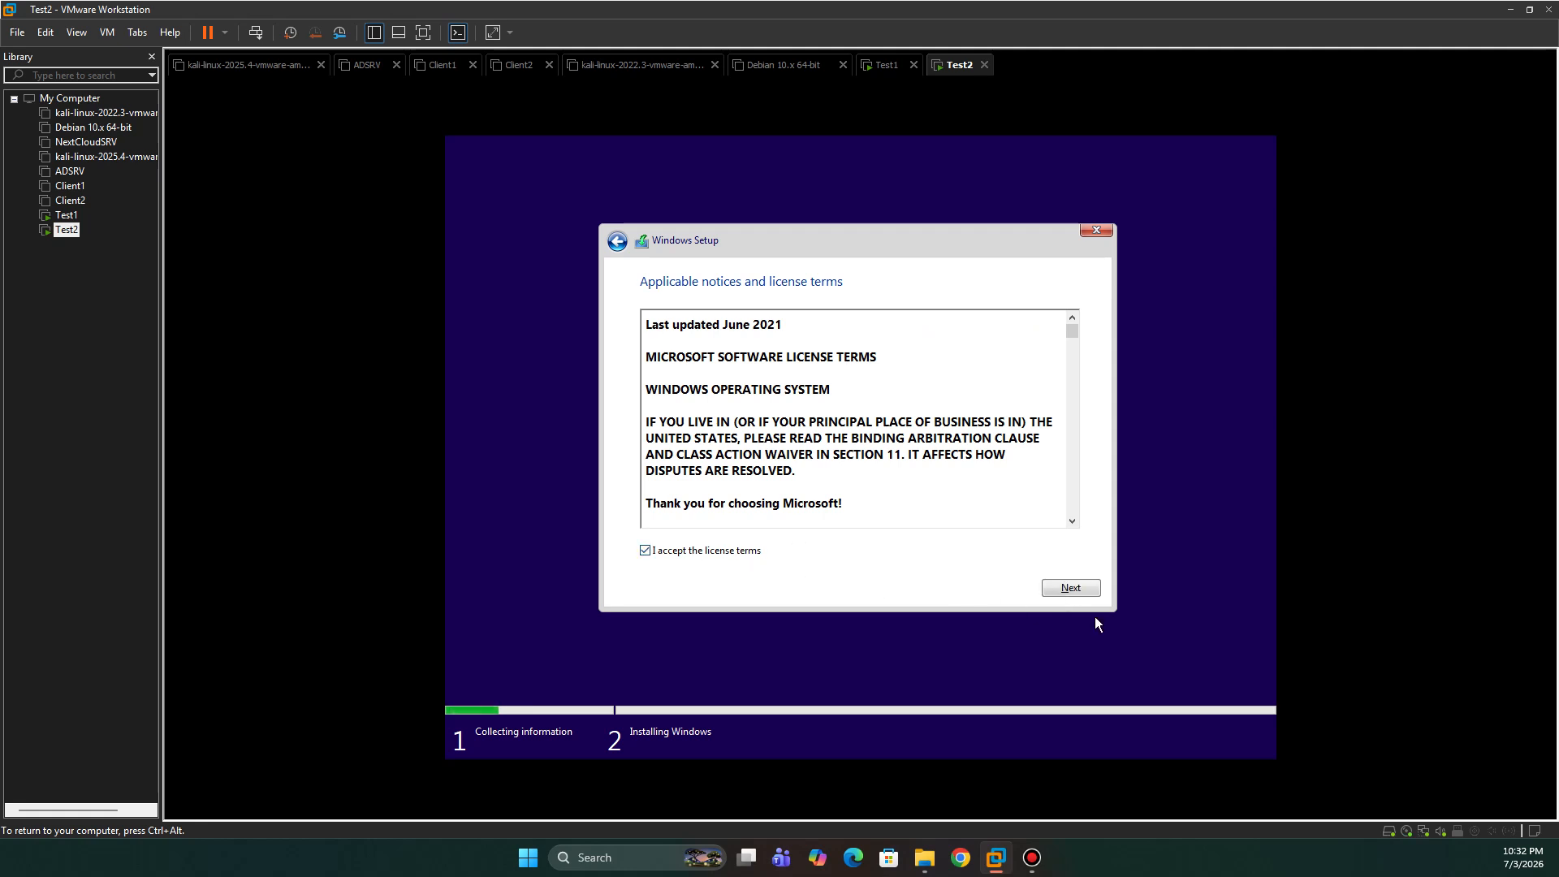
{"action": "left_click", "coordinate": [1072, 589]}
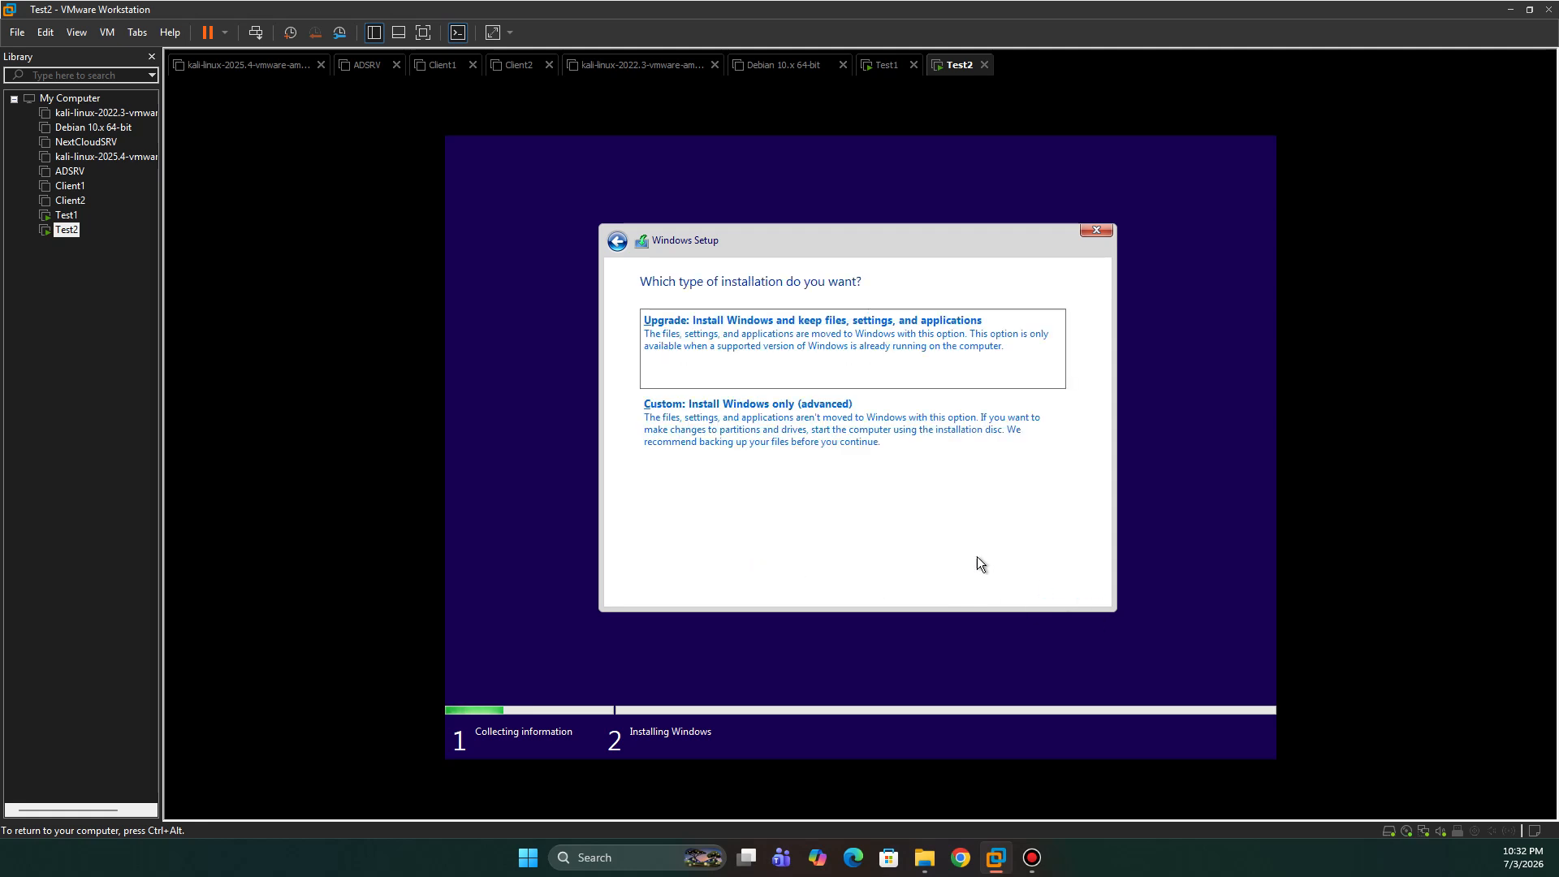
{"action": "left_click", "coordinate": [783, 422]}
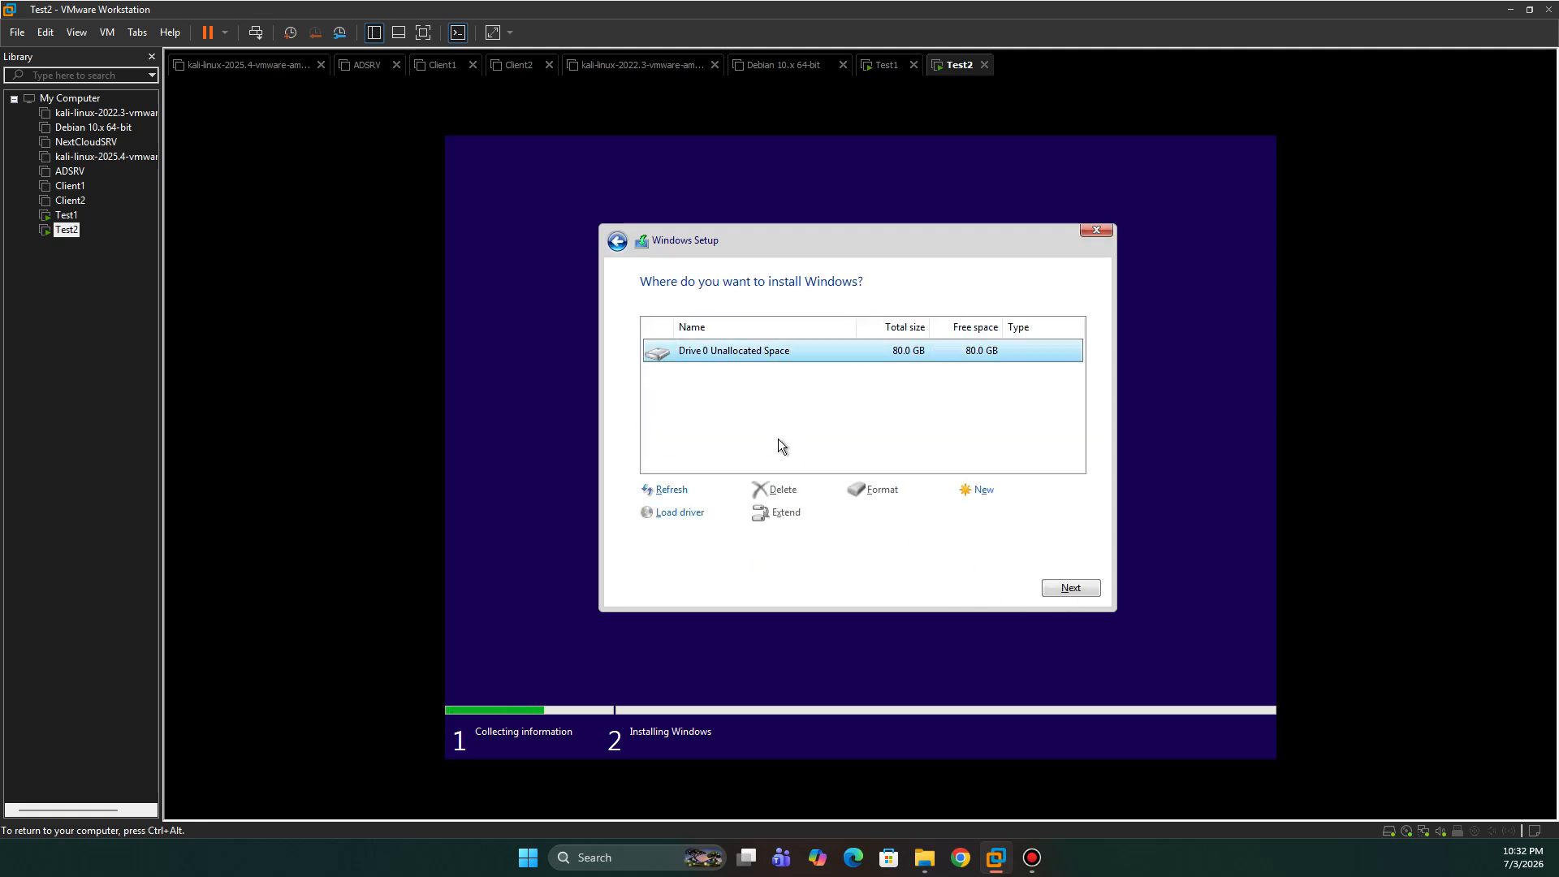
{"action": "left_click", "coordinate": [1080, 590]}
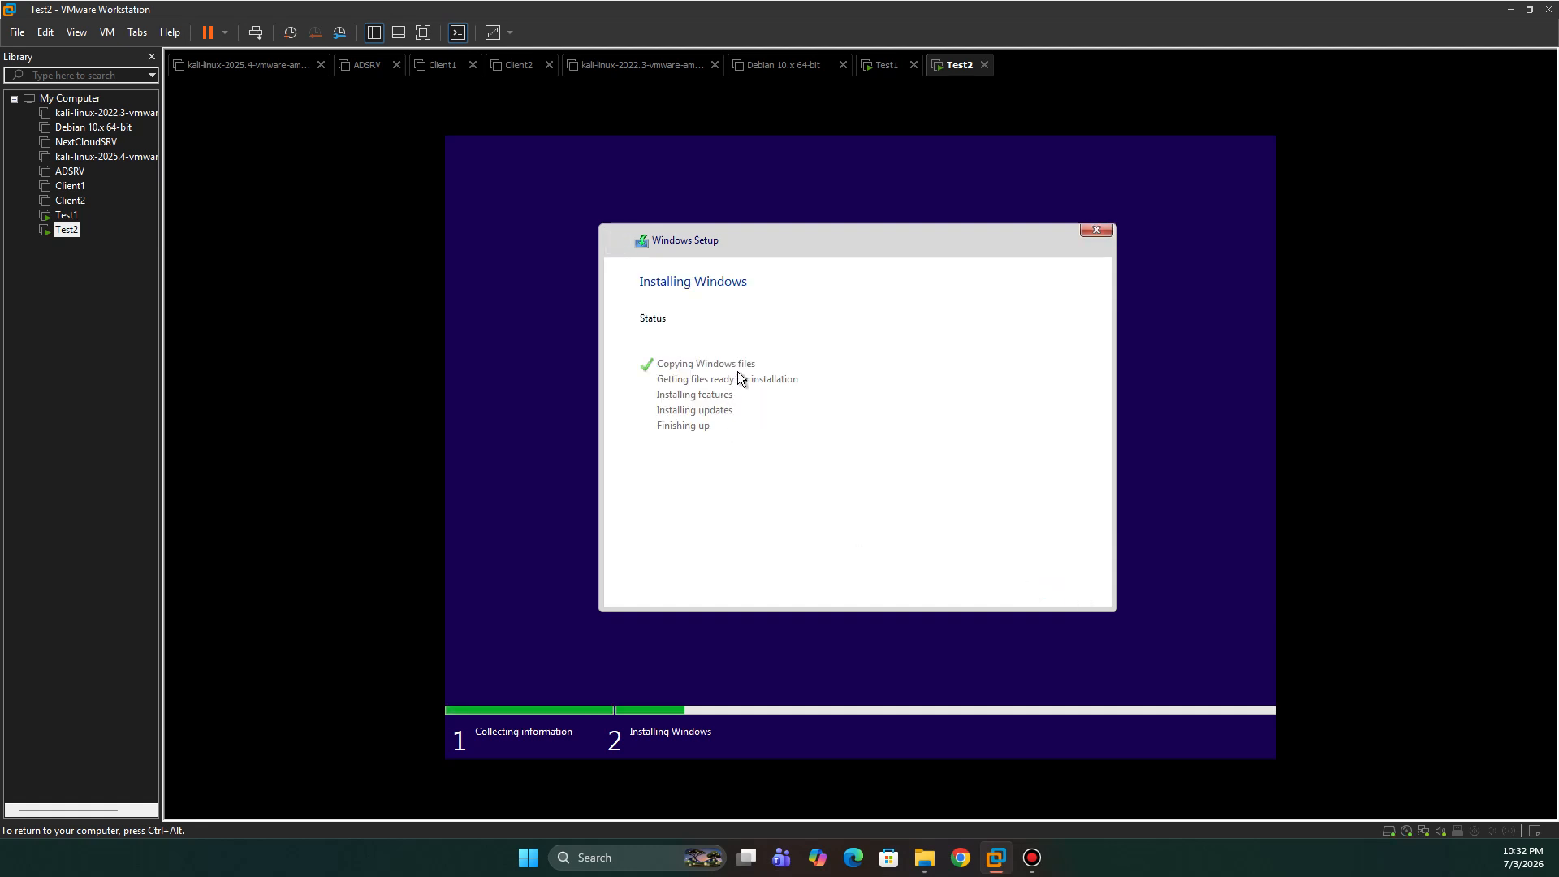
- Switch to Test1 to watch its Getting ready reboot, releasing input back to the host afterwards
{"action": "left_click", "coordinate": [888, 67]}
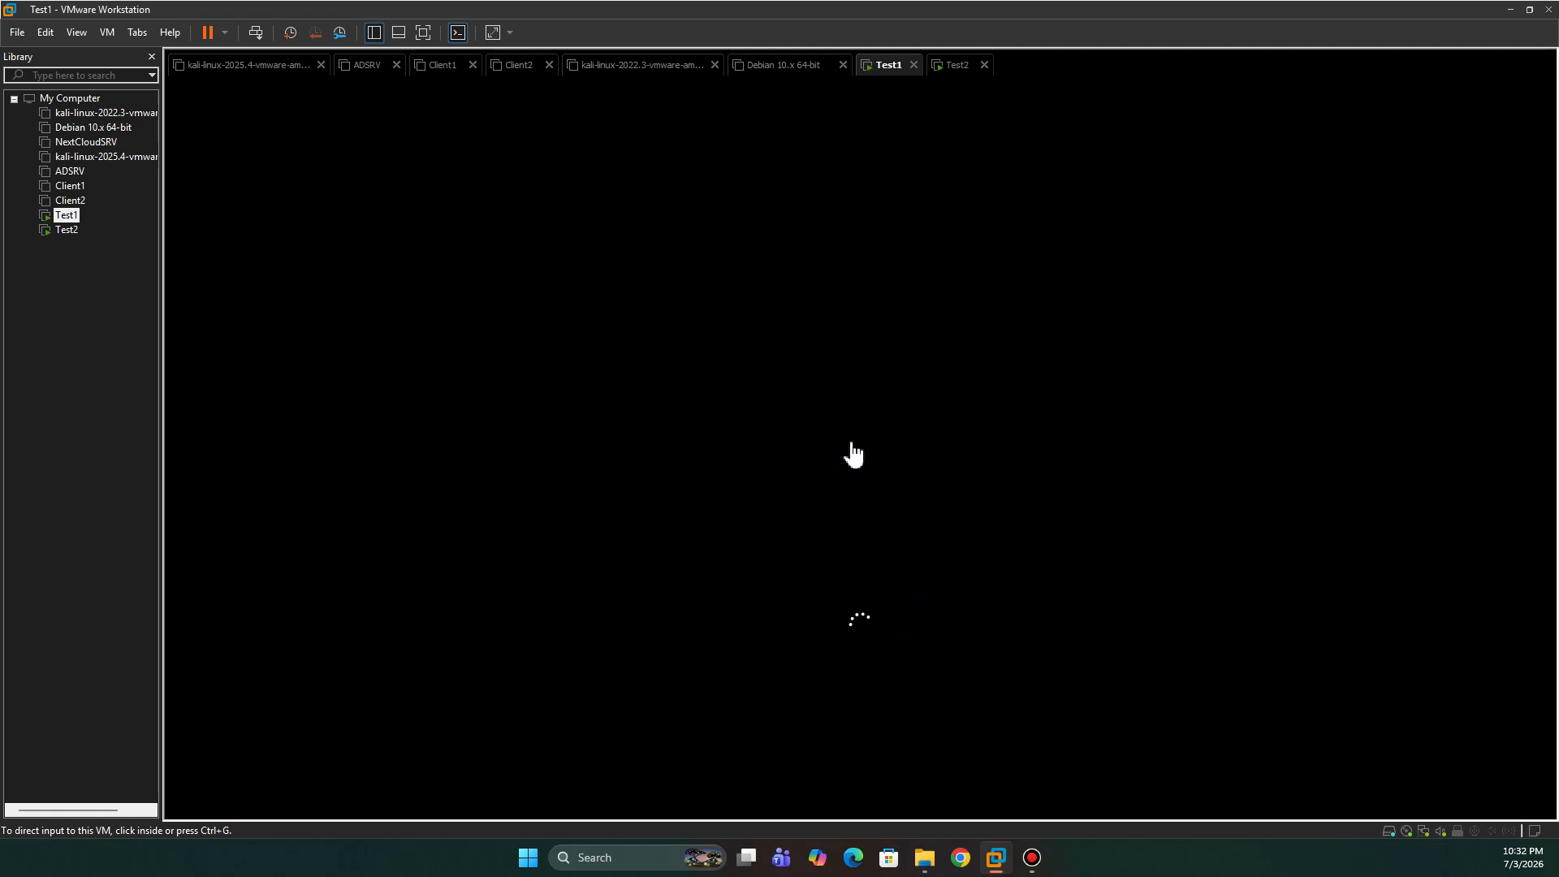
{"action": "left_click", "coordinate": [893, 542]}
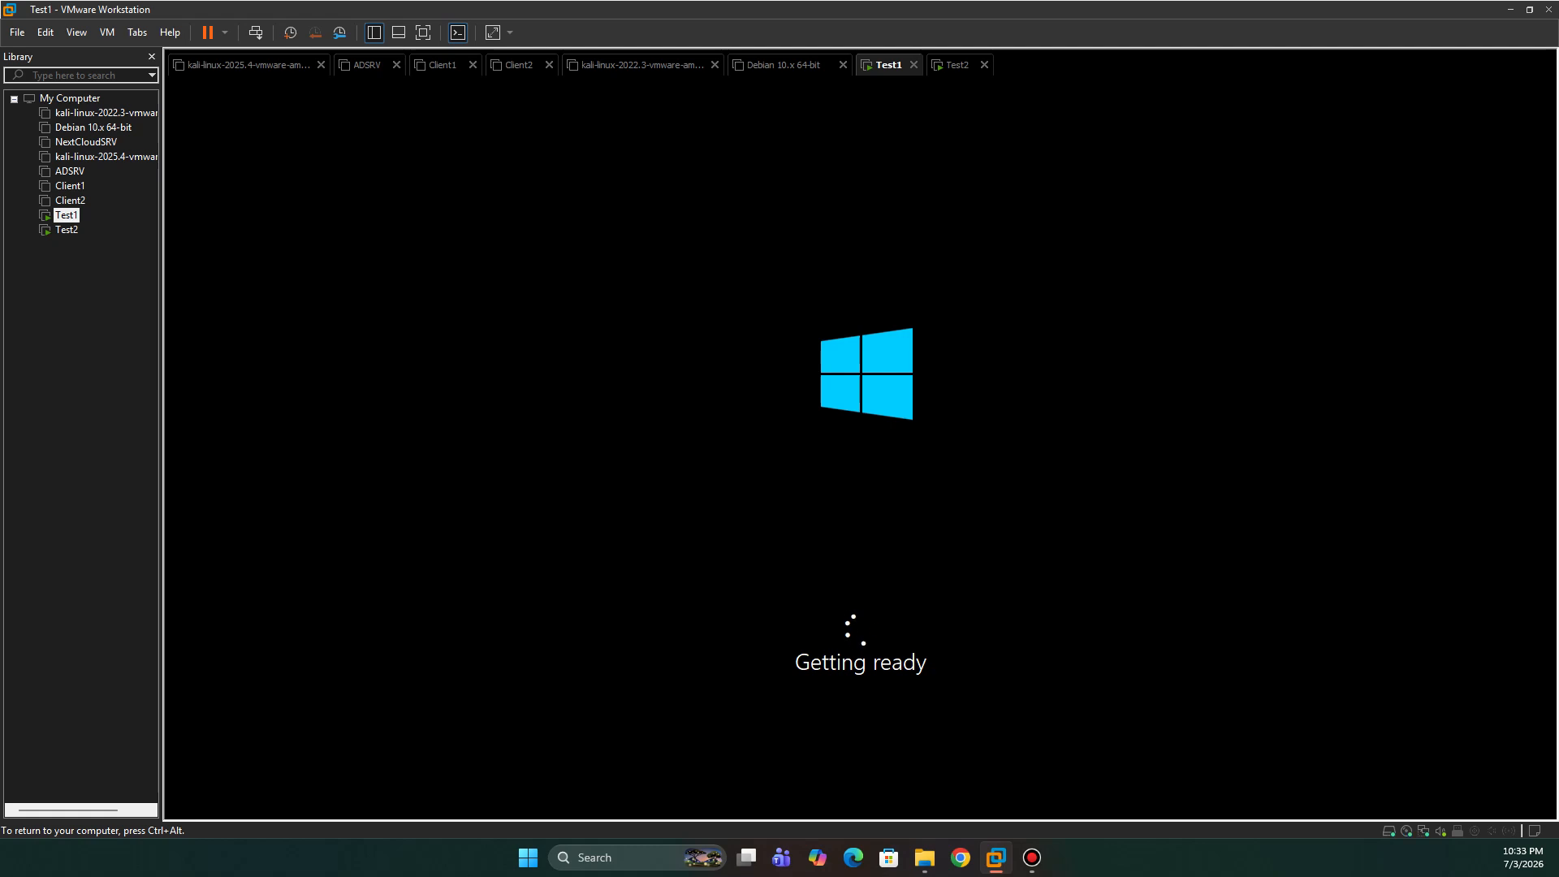
{"action": "key", "text": "ctrl+alt"}
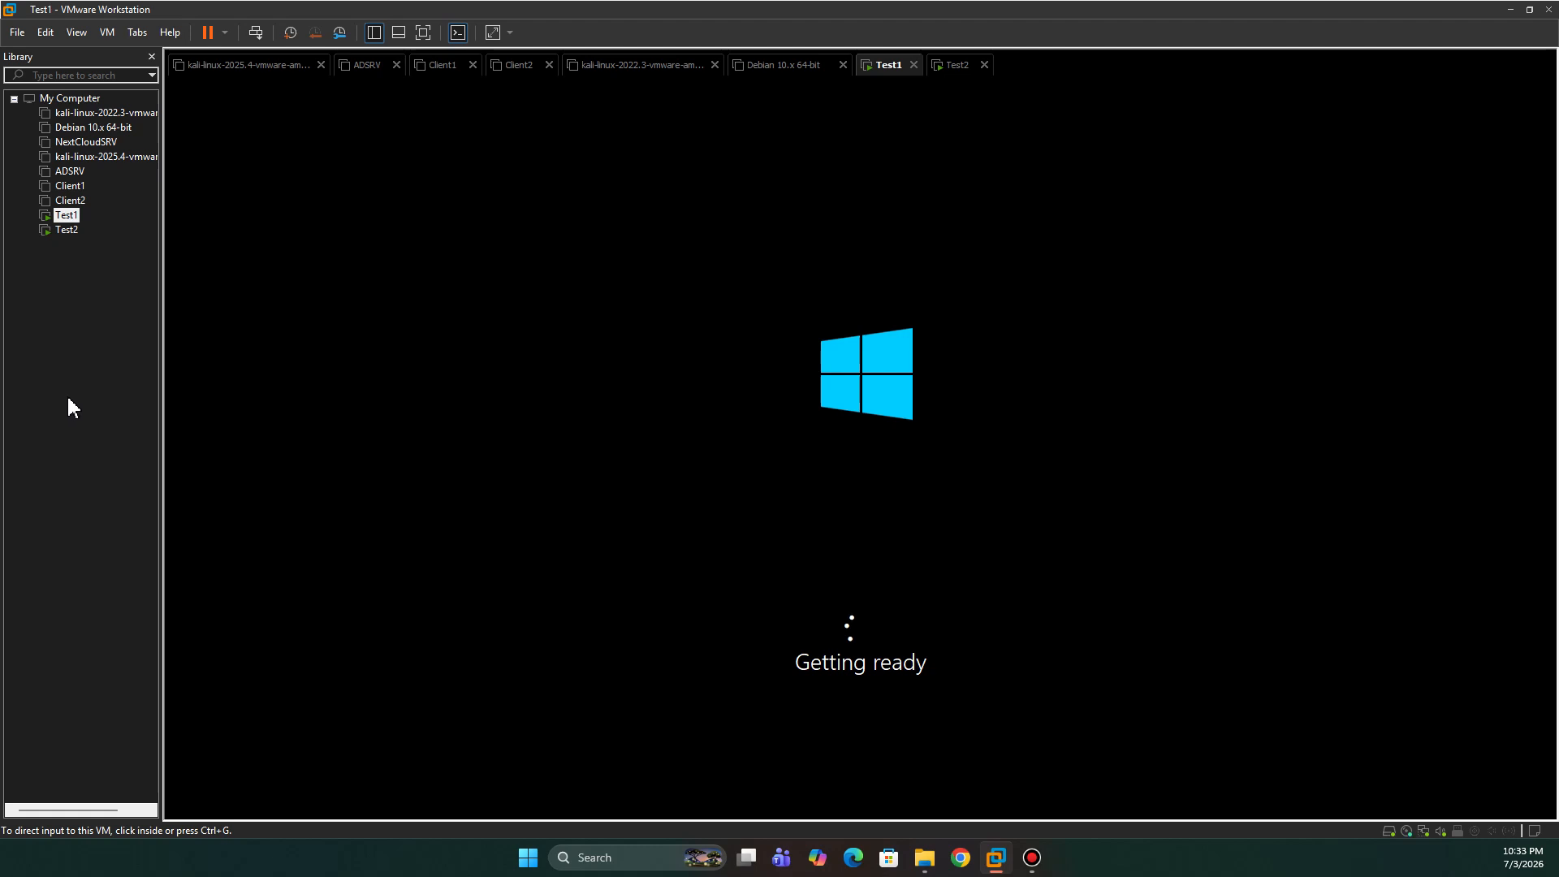
{"action": "left_click", "coordinate": [366, 435]}
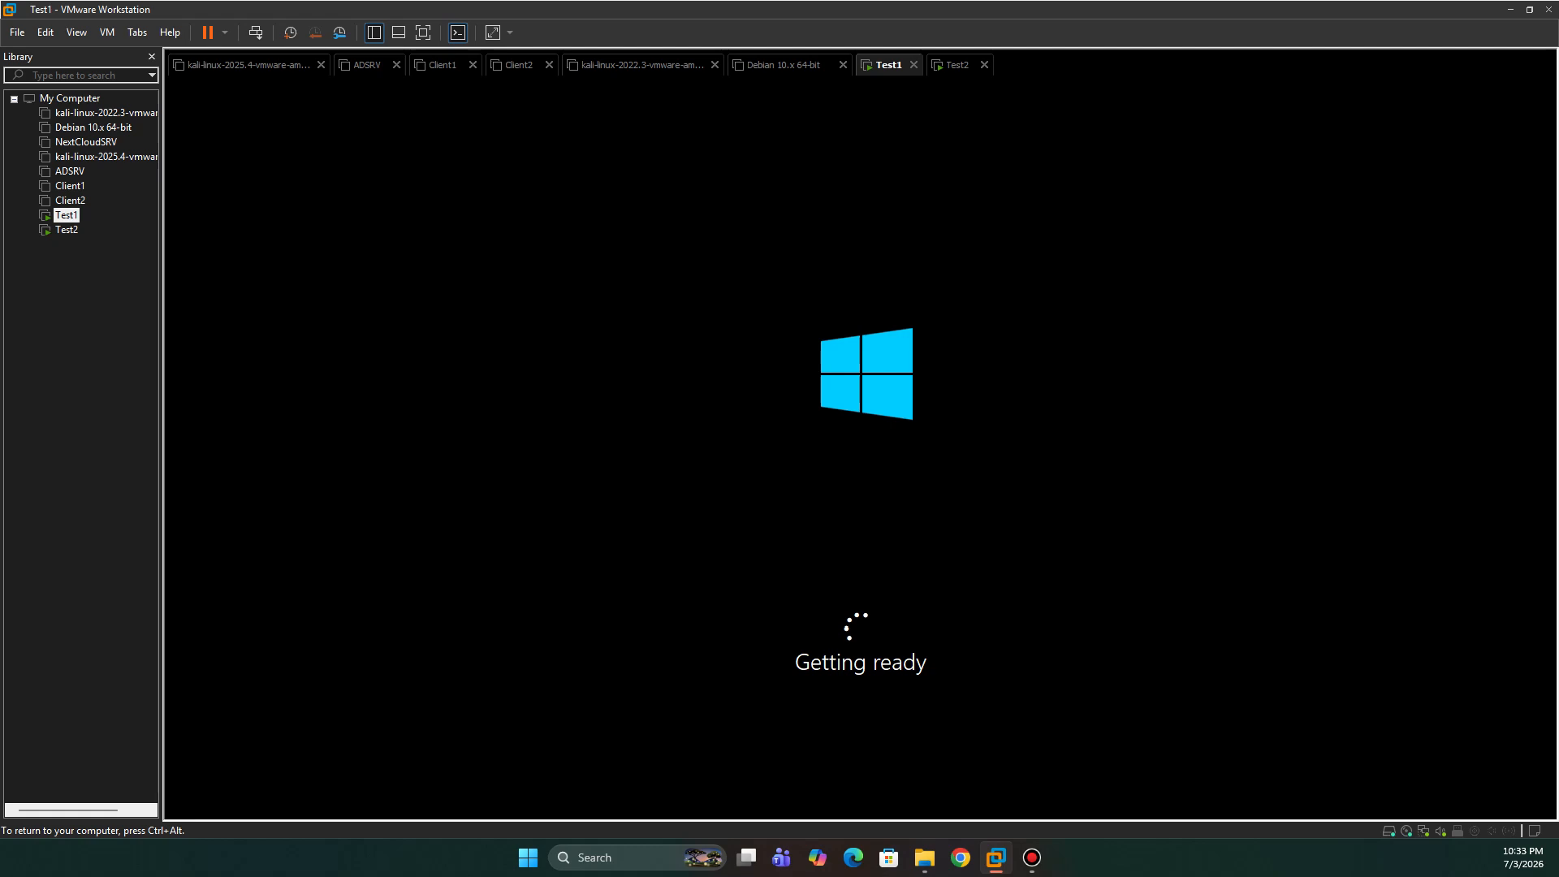
{"action": "key", "text": "ctrl+alt"}
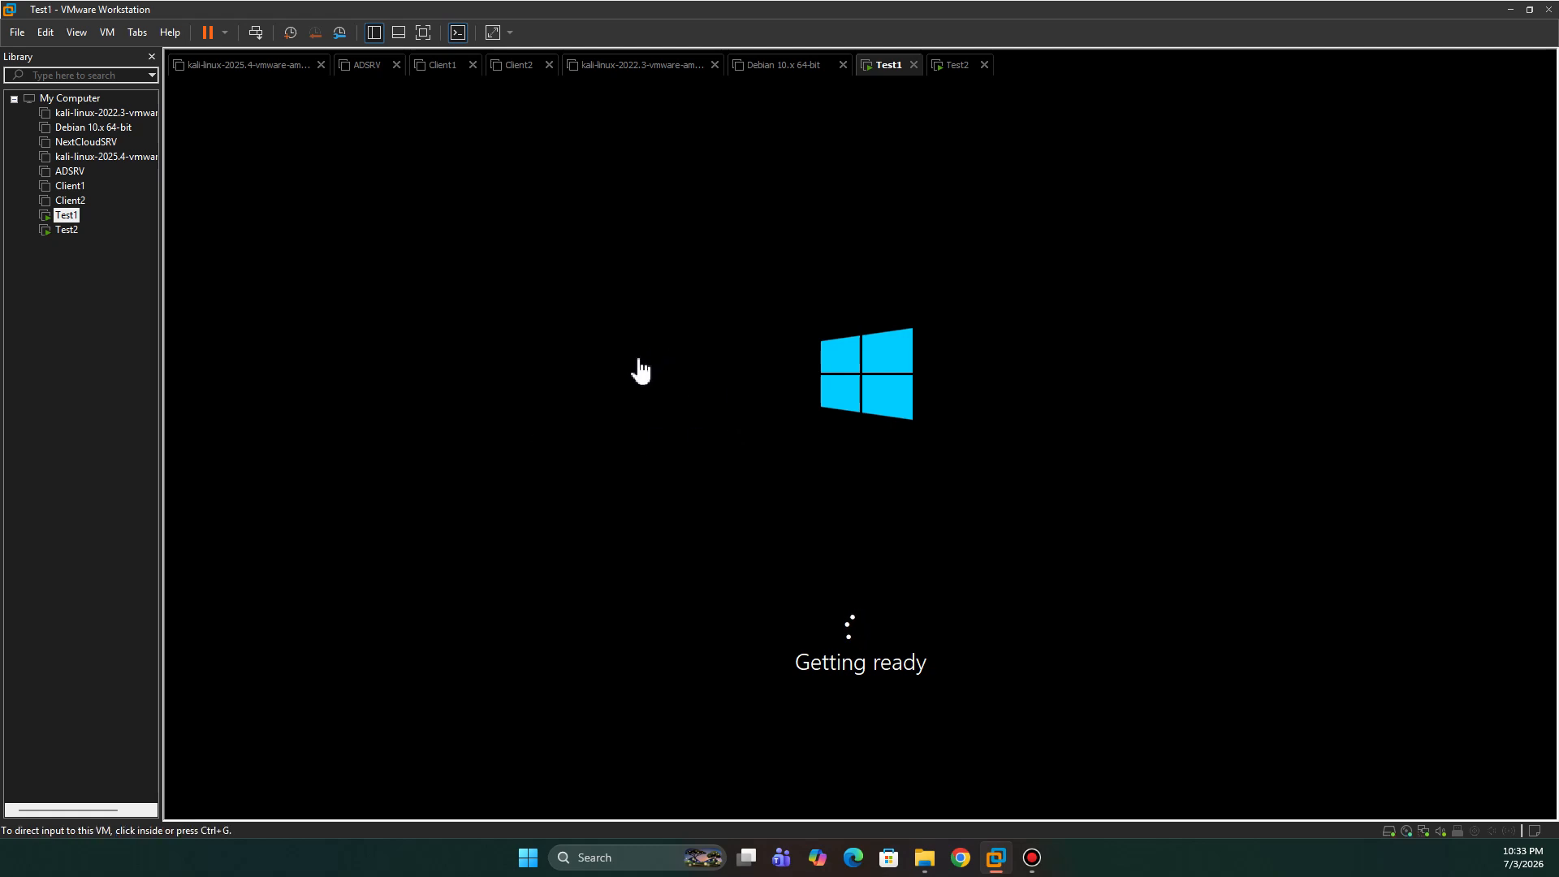
- Show Test1 full screen, check Test2's file-copying progress, then return to Test1
{"action": "left_click", "coordinate": [421, 32]}
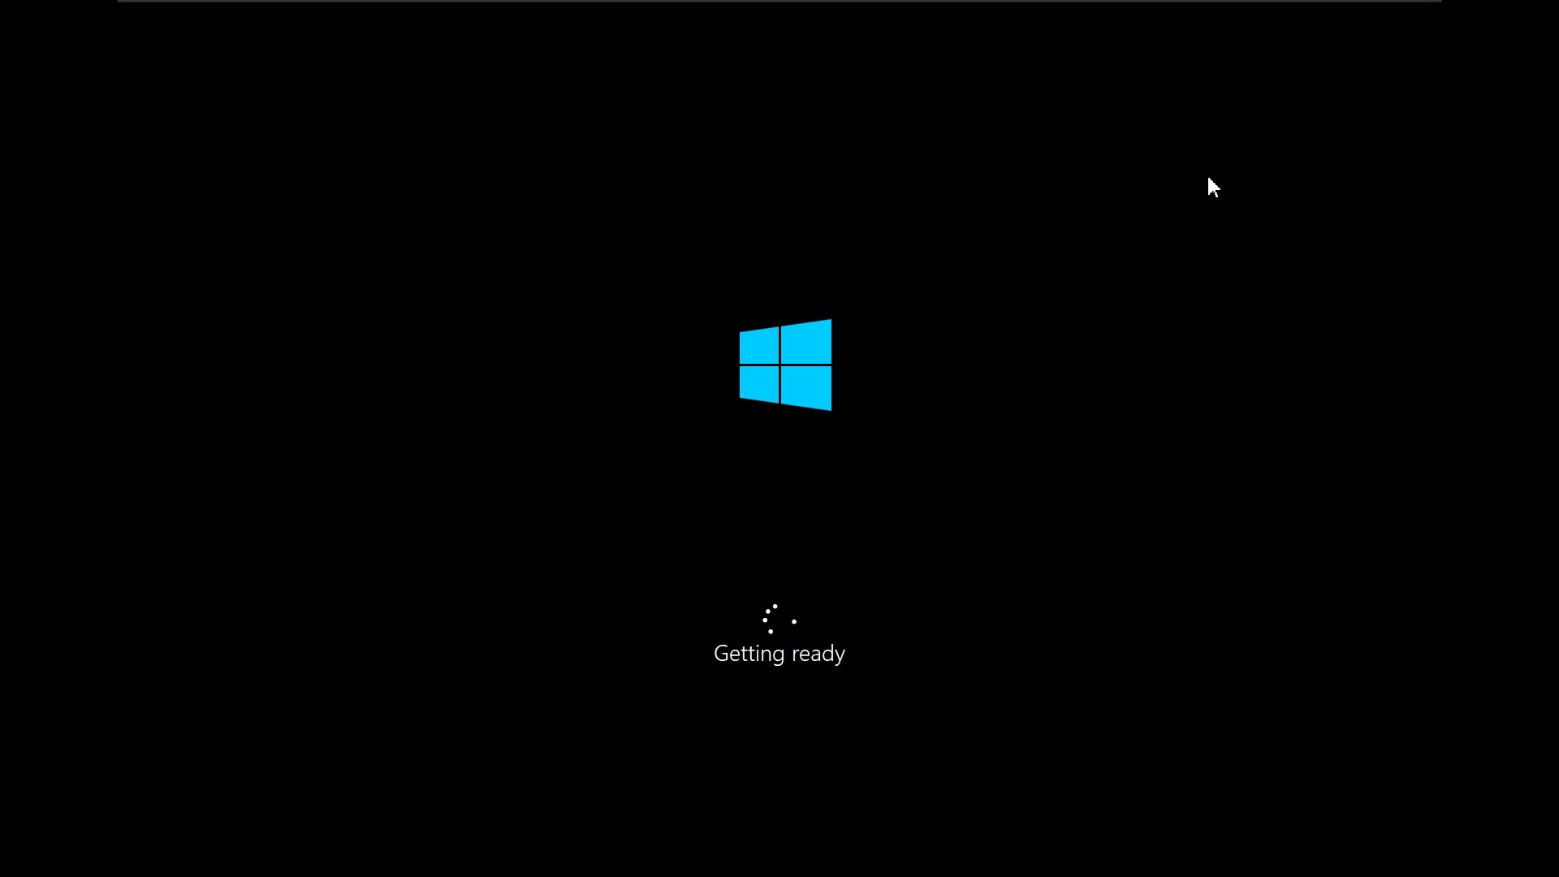
{"action": "mouse_move", "coordinate": [1202, 8]}
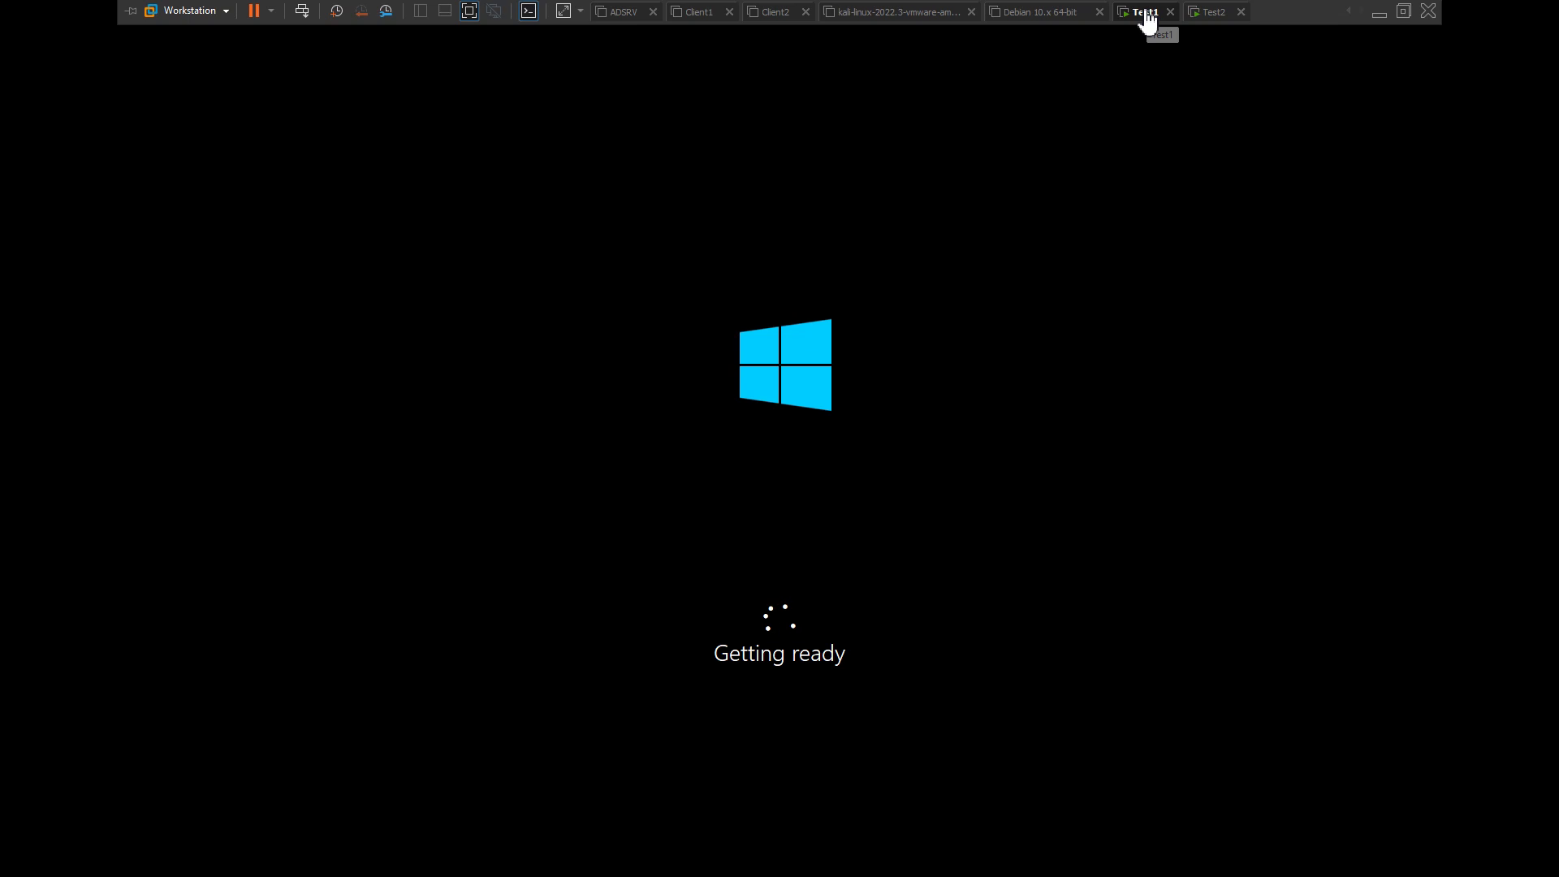
{"action": "left_click", "coordinate": [1216, 13]}
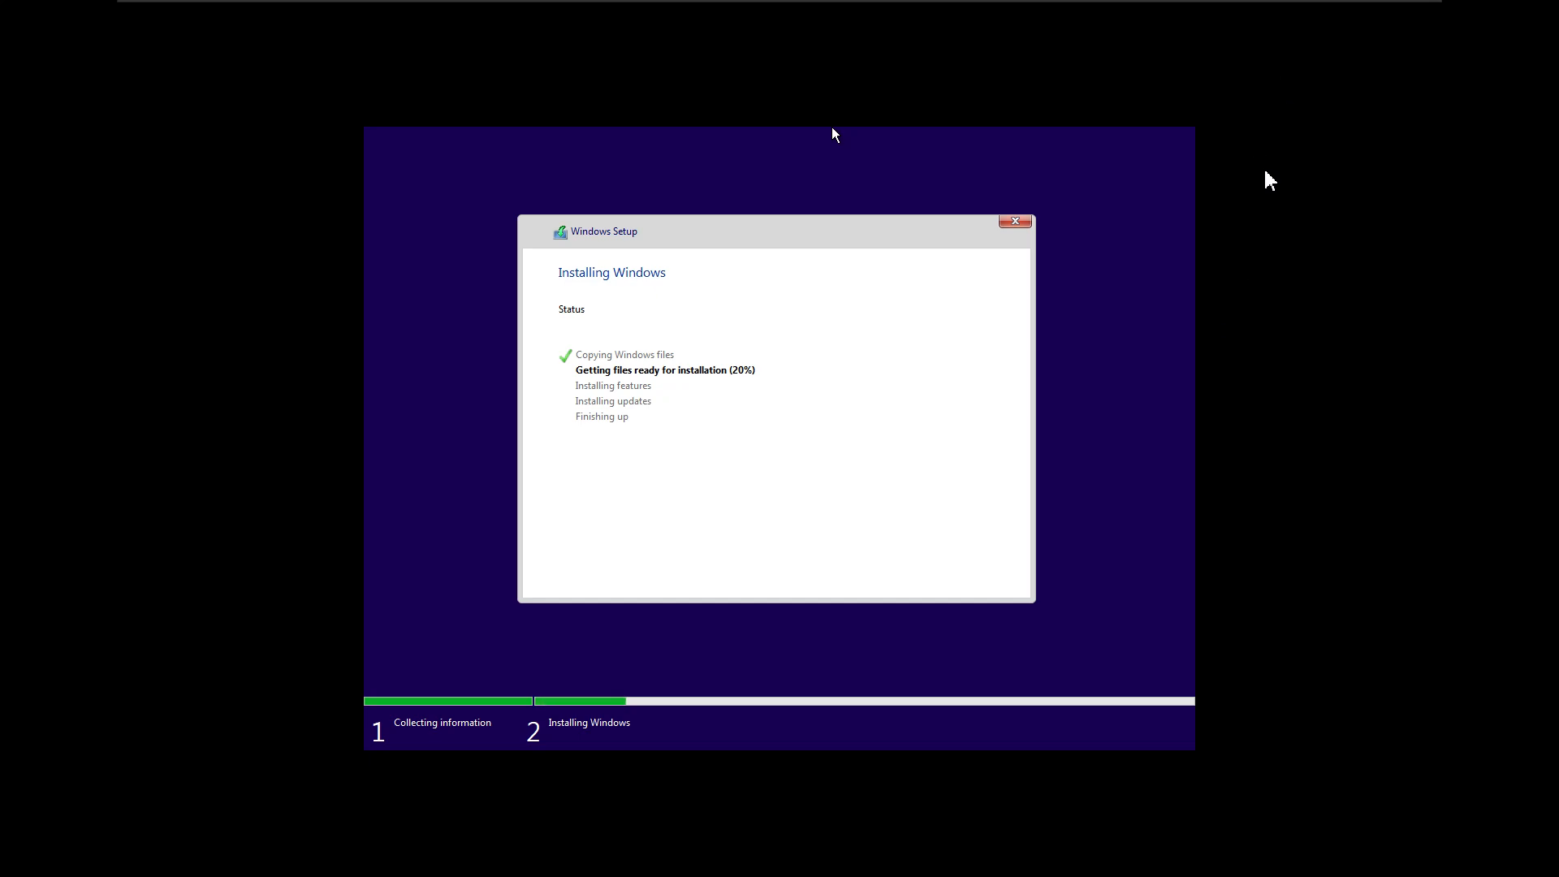
{"action": "mouse_move", "coordinate": [1297, 8]}
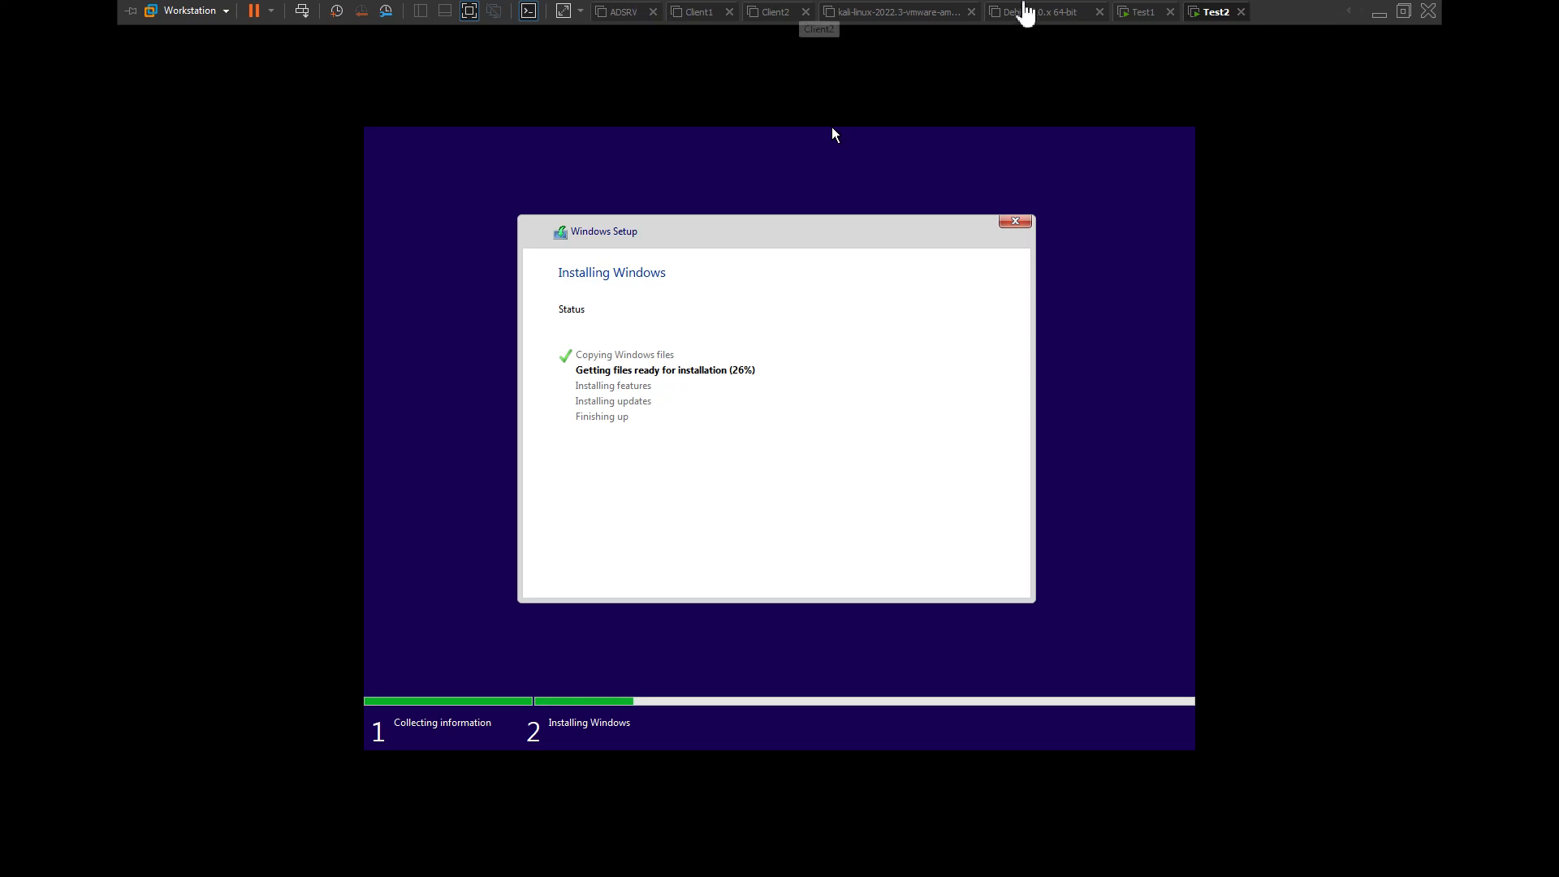
{"action": "left_click", "coordinate": [1140, 18]}
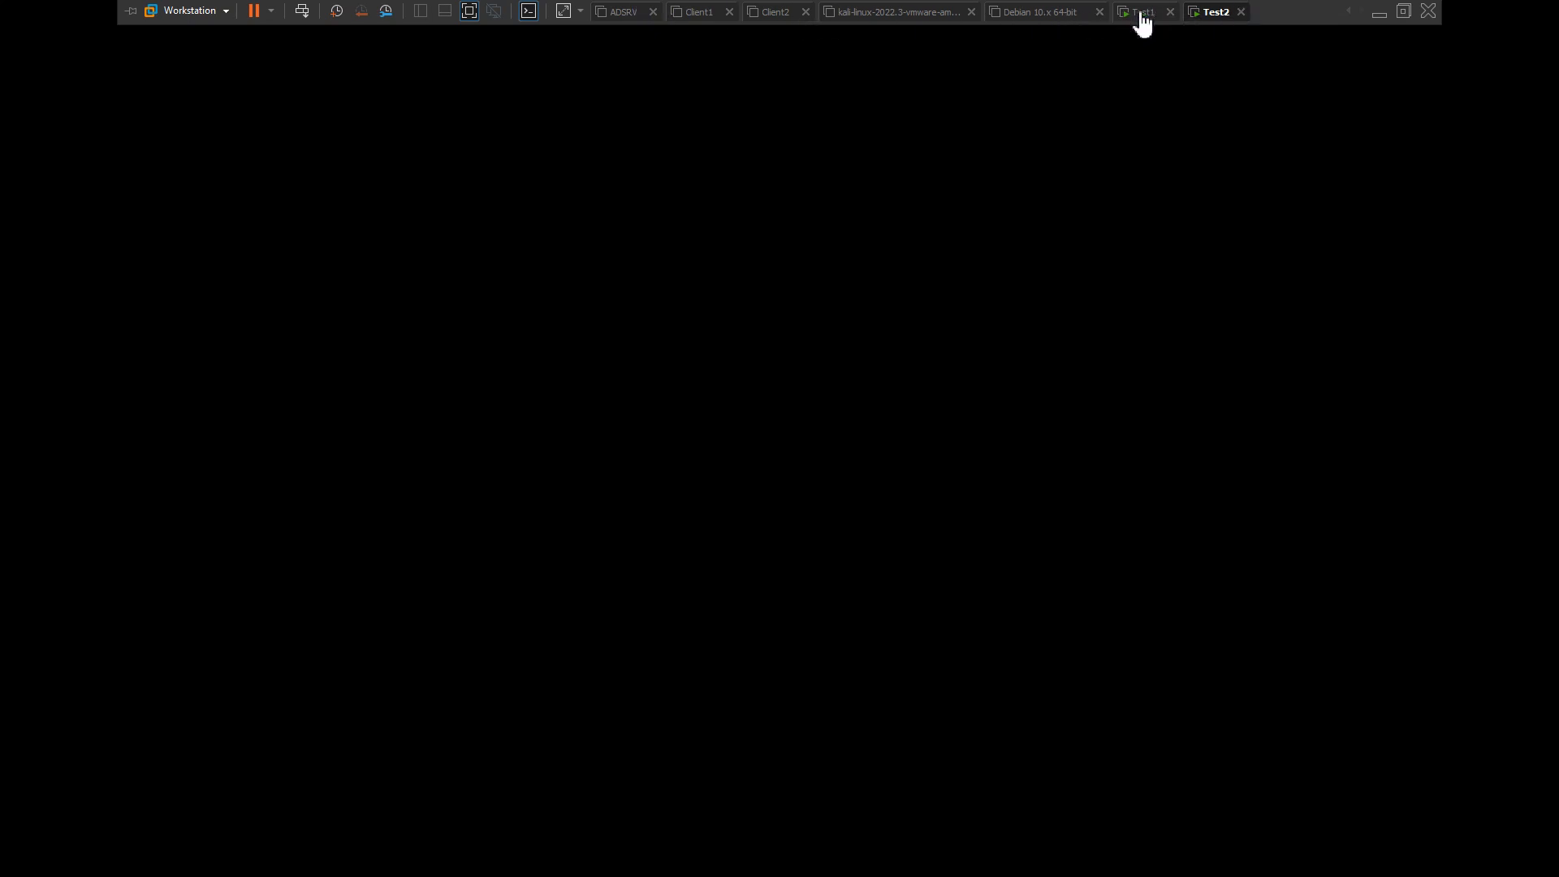
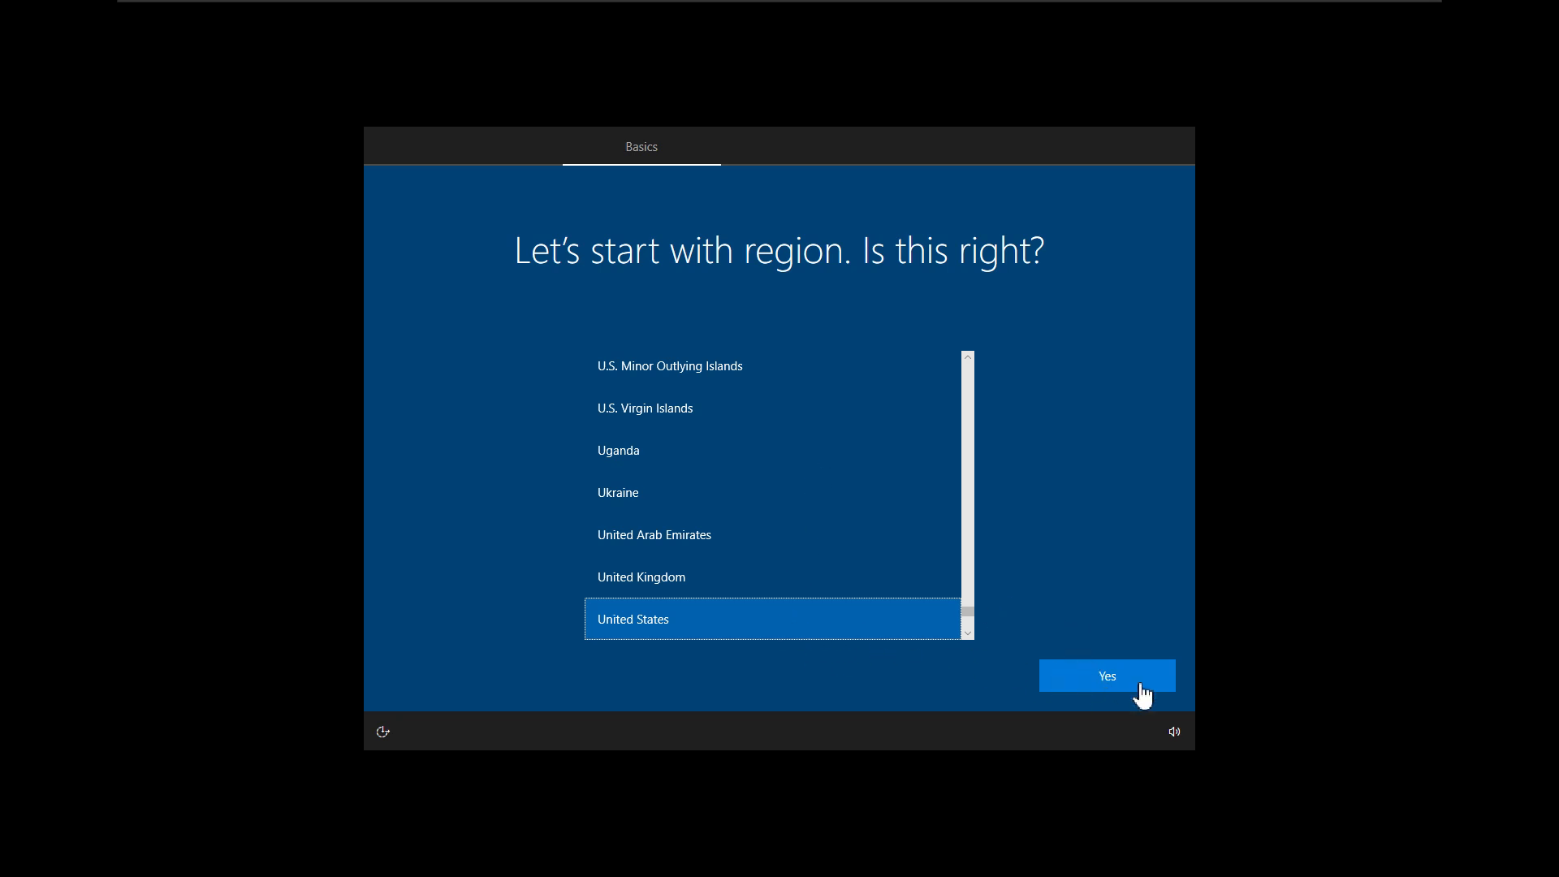
- Confirm United States as Test1's region and US keyboard, skipping a second layout
{"action": "left_click", "coordinate": [1103, 674]}
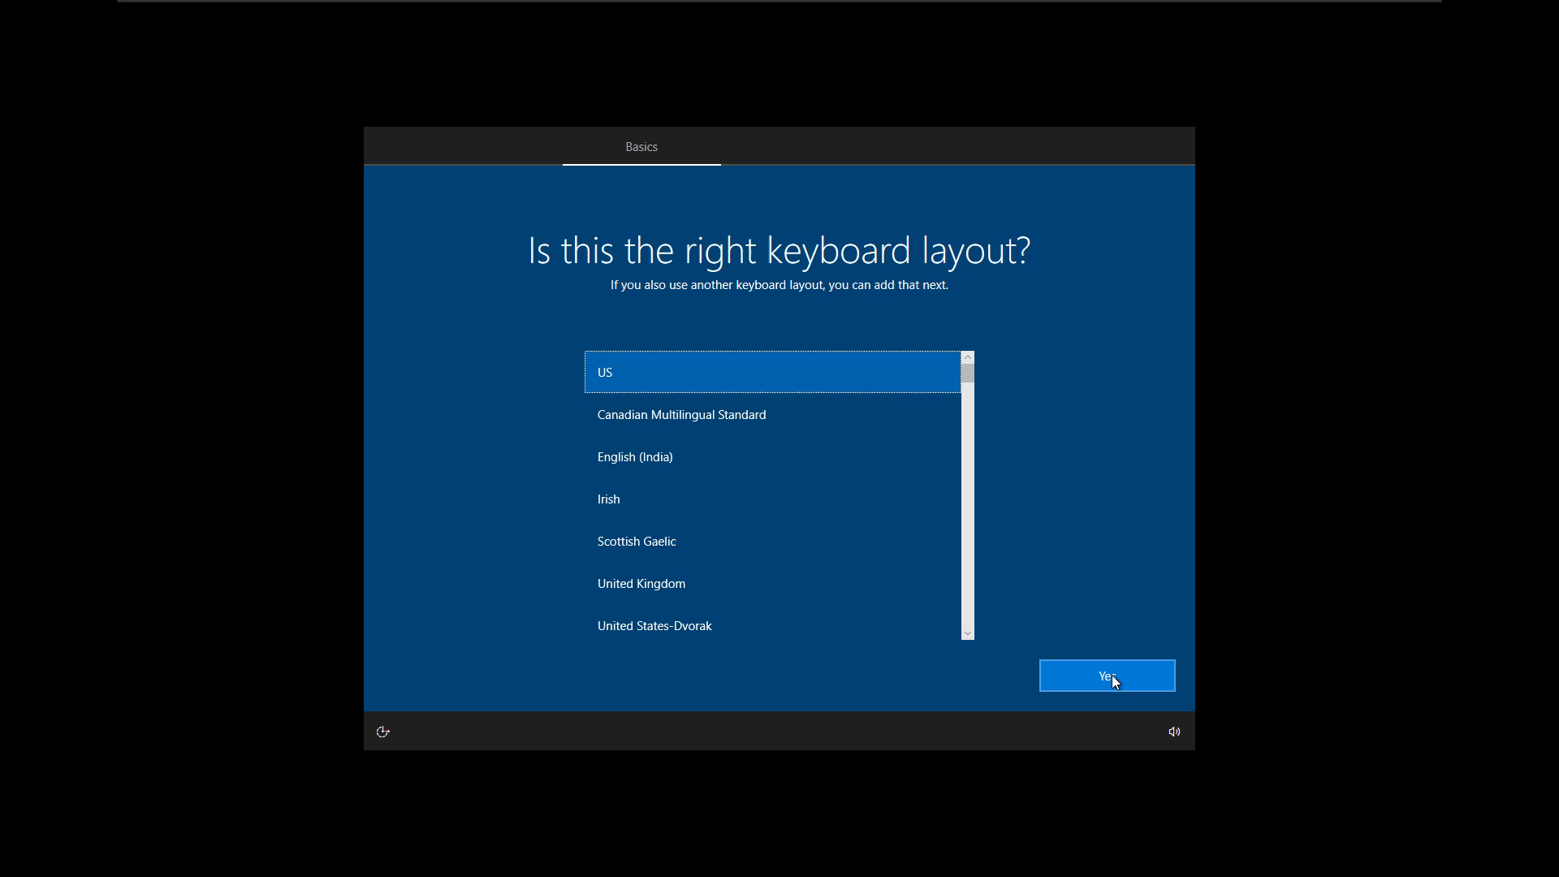
{"action": "left_click", "coordinate": [1112, 675]}
{"action": "left_click", "coordinate": [1113, 675]}
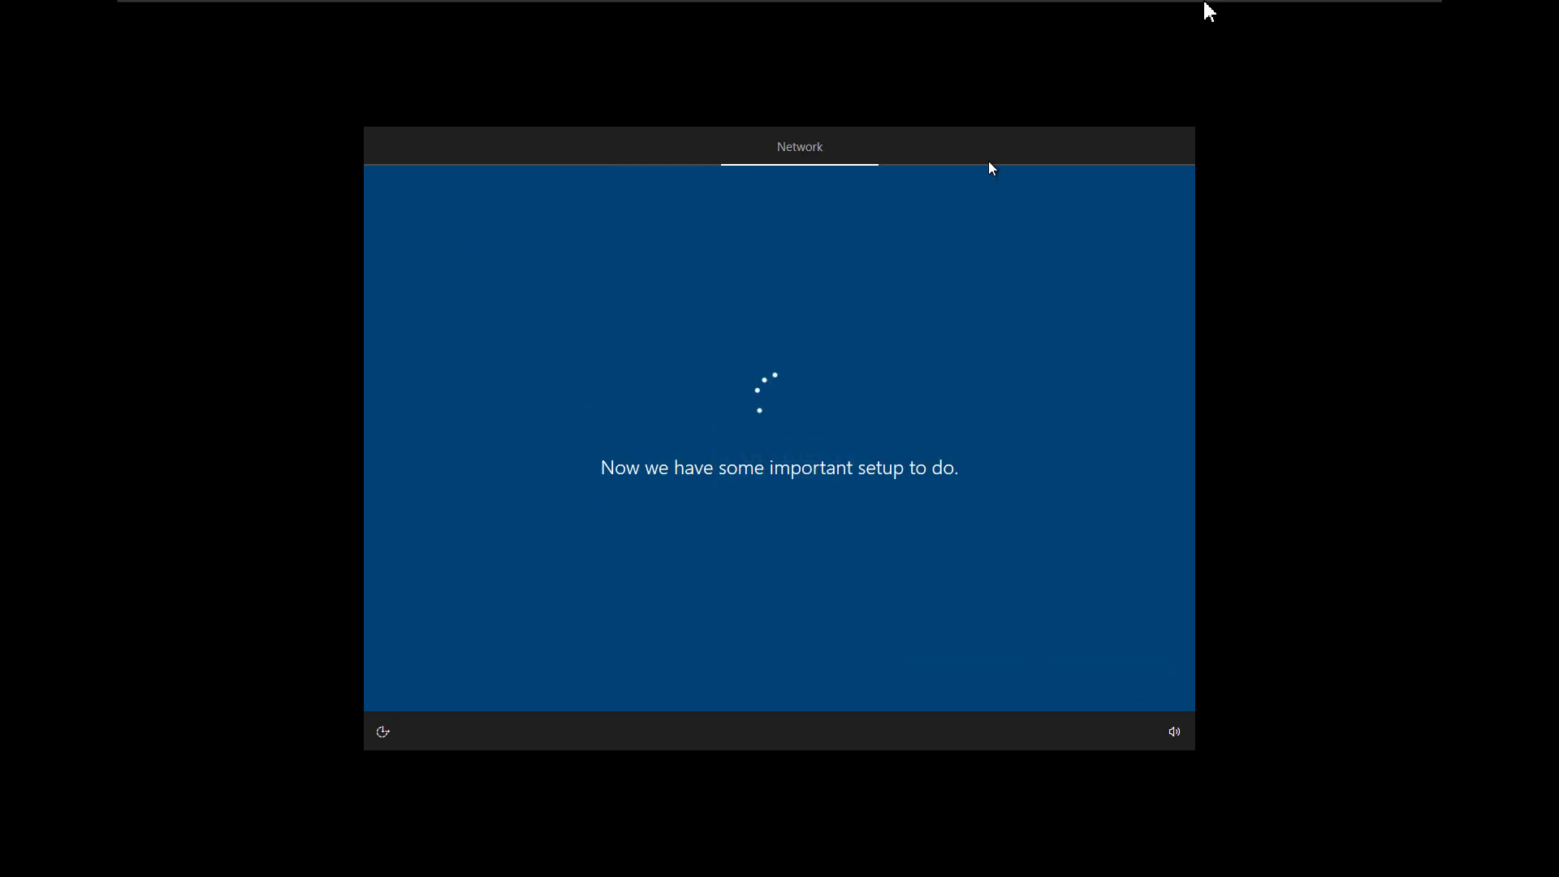
- Check on Test2, go back to Test1, then switch to Test2 at its region page
{"action": "mouse_move", "coordinate": [1210, 10]}
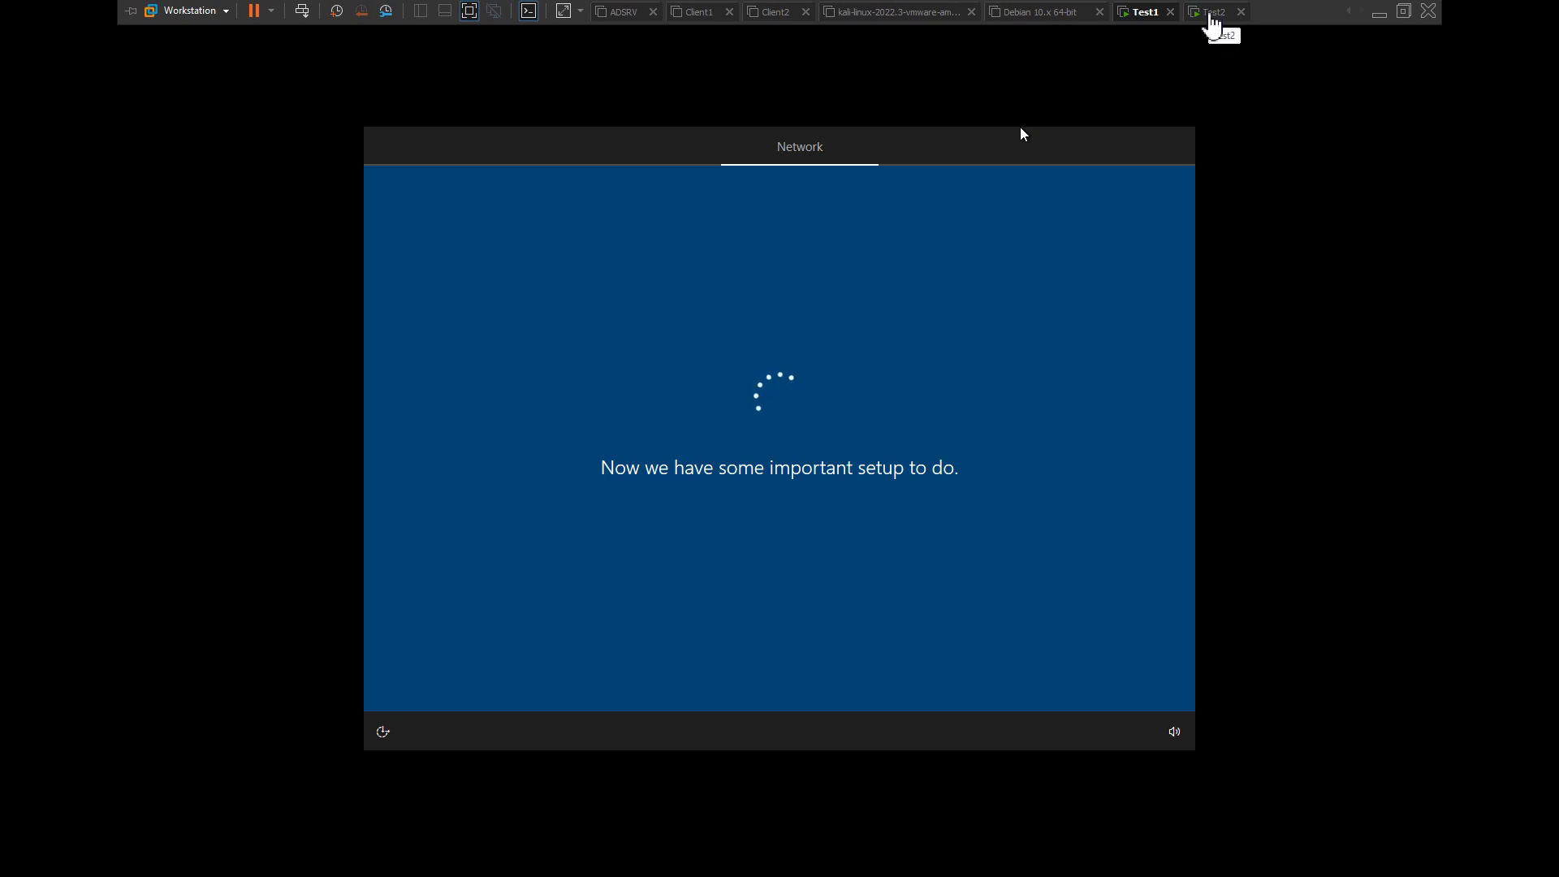
{"action": "left_click", "coordinate": [1212, 14]}
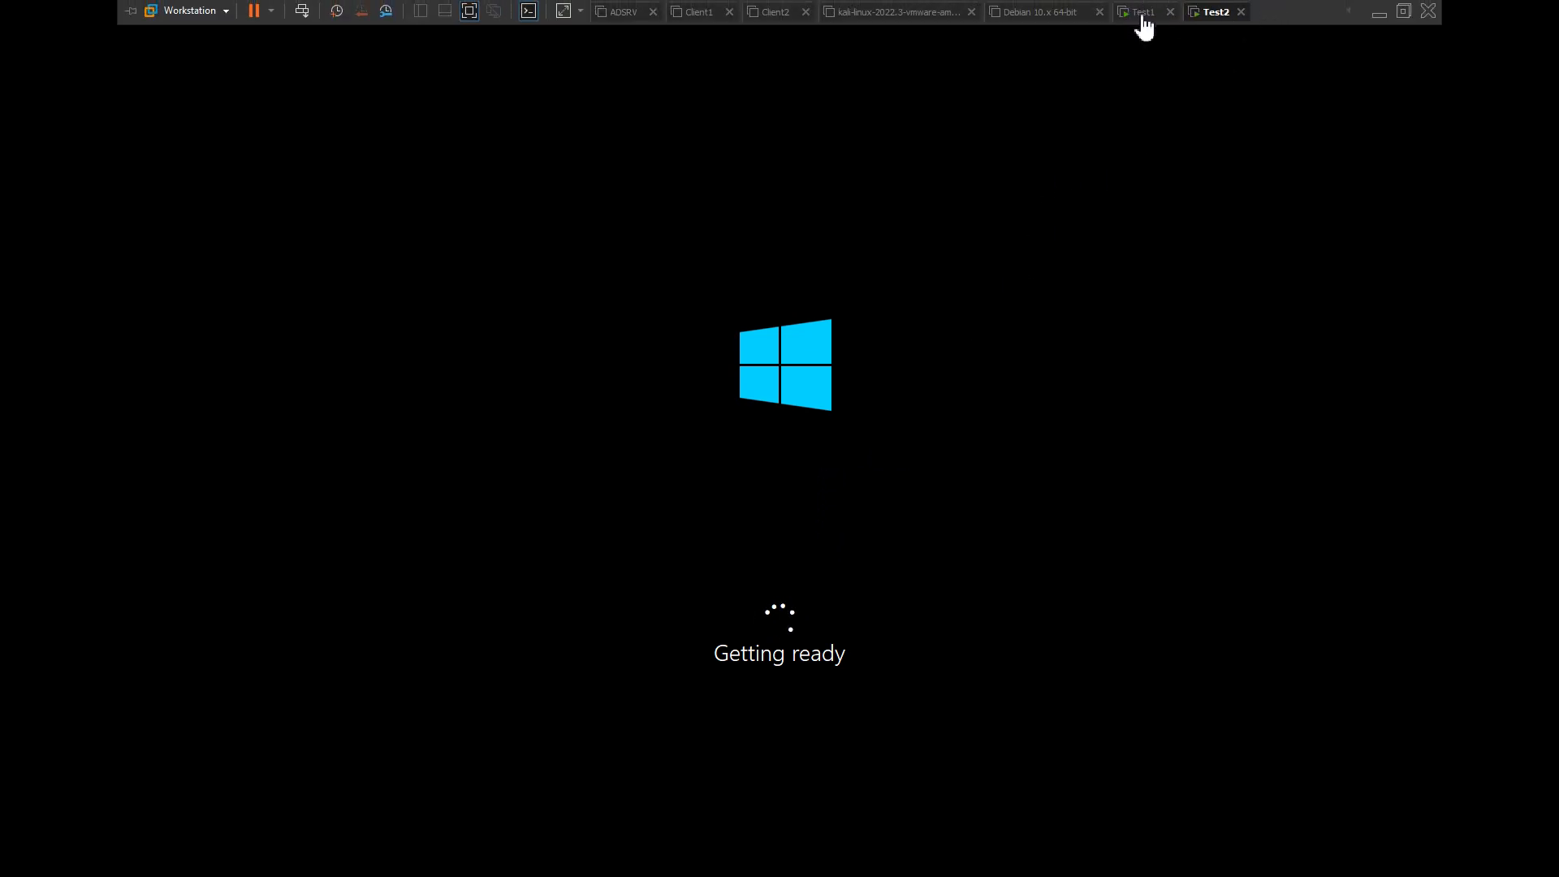
{"action": "left_click", "coordinate": [1139, 15]}
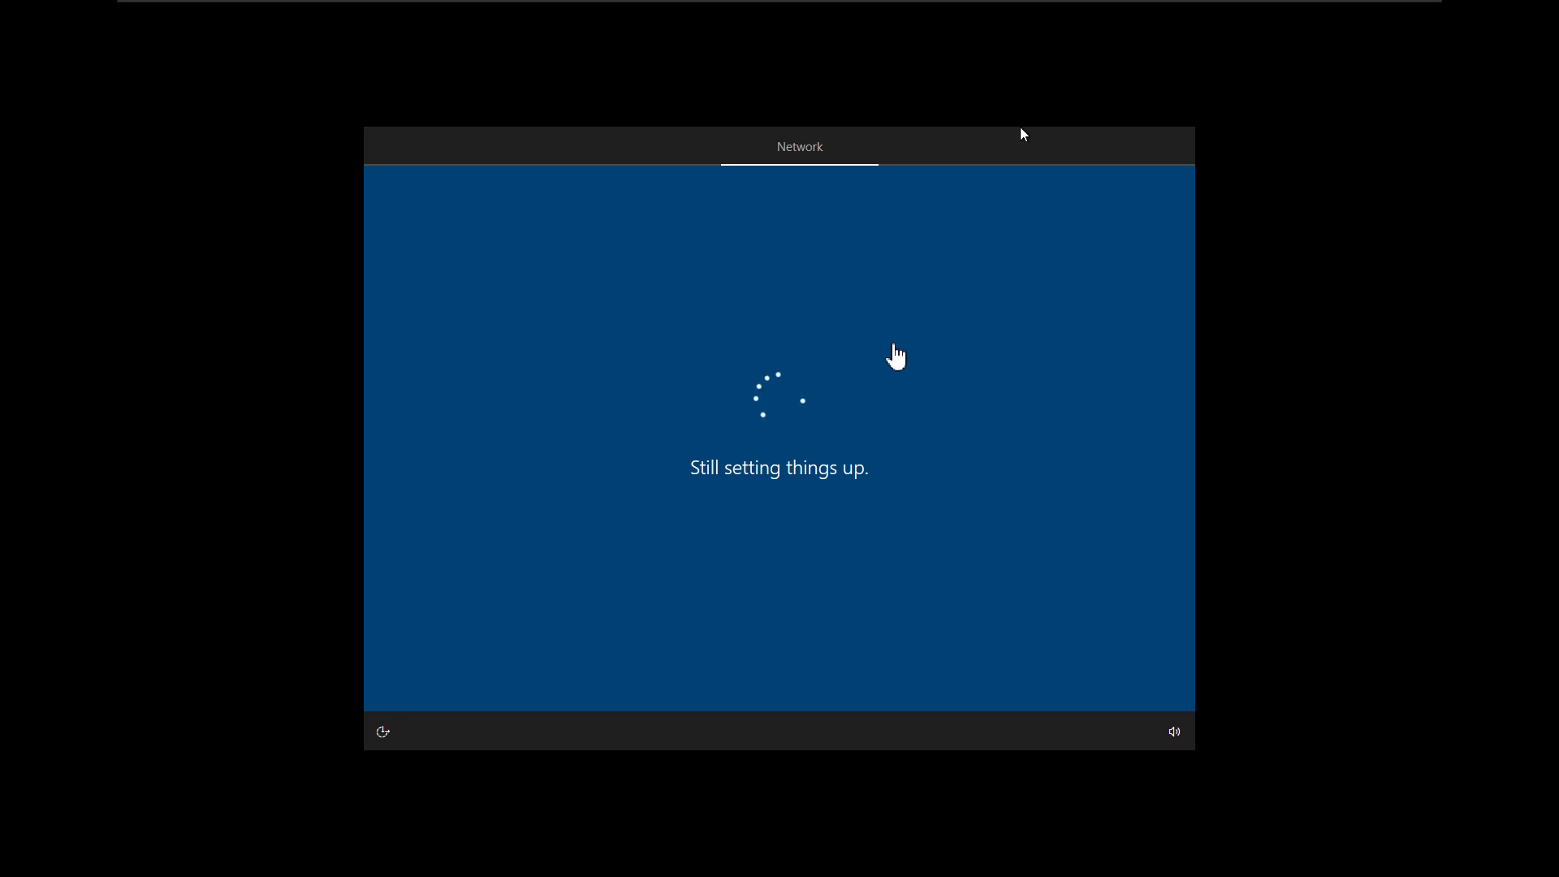
{"action": "mouse_move", "coordinate": [1163, 2]}
{"action": "left_click", "coordinate": [1214, 13]}
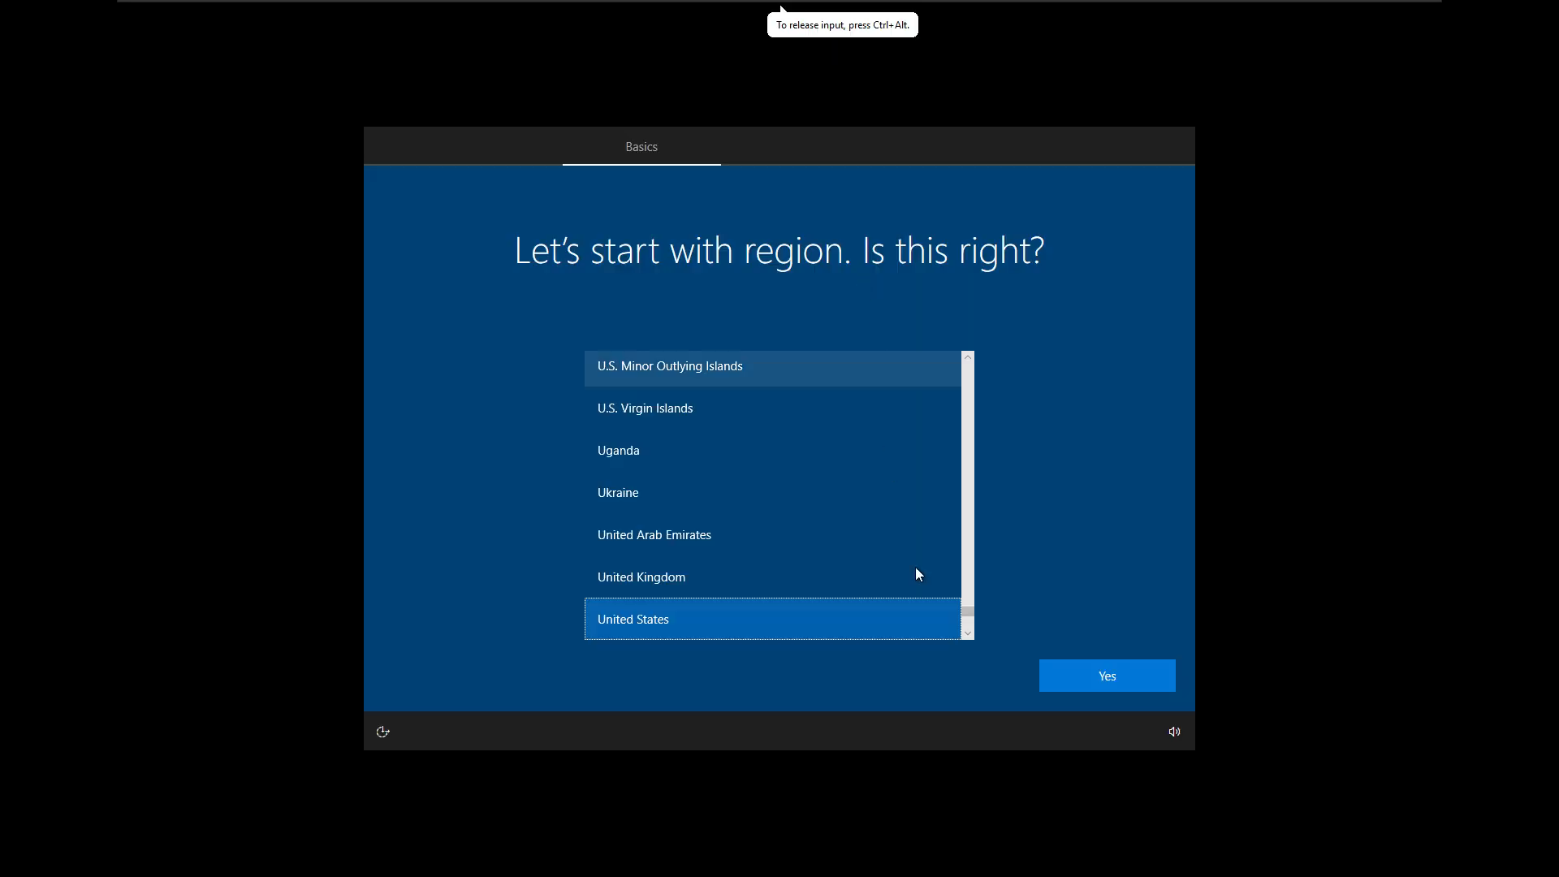
- Accept United States region and US keyboard in Test2, skip a second layout, and return to Test1
{"action": "left_click", "coordinate": [1099, 674]}
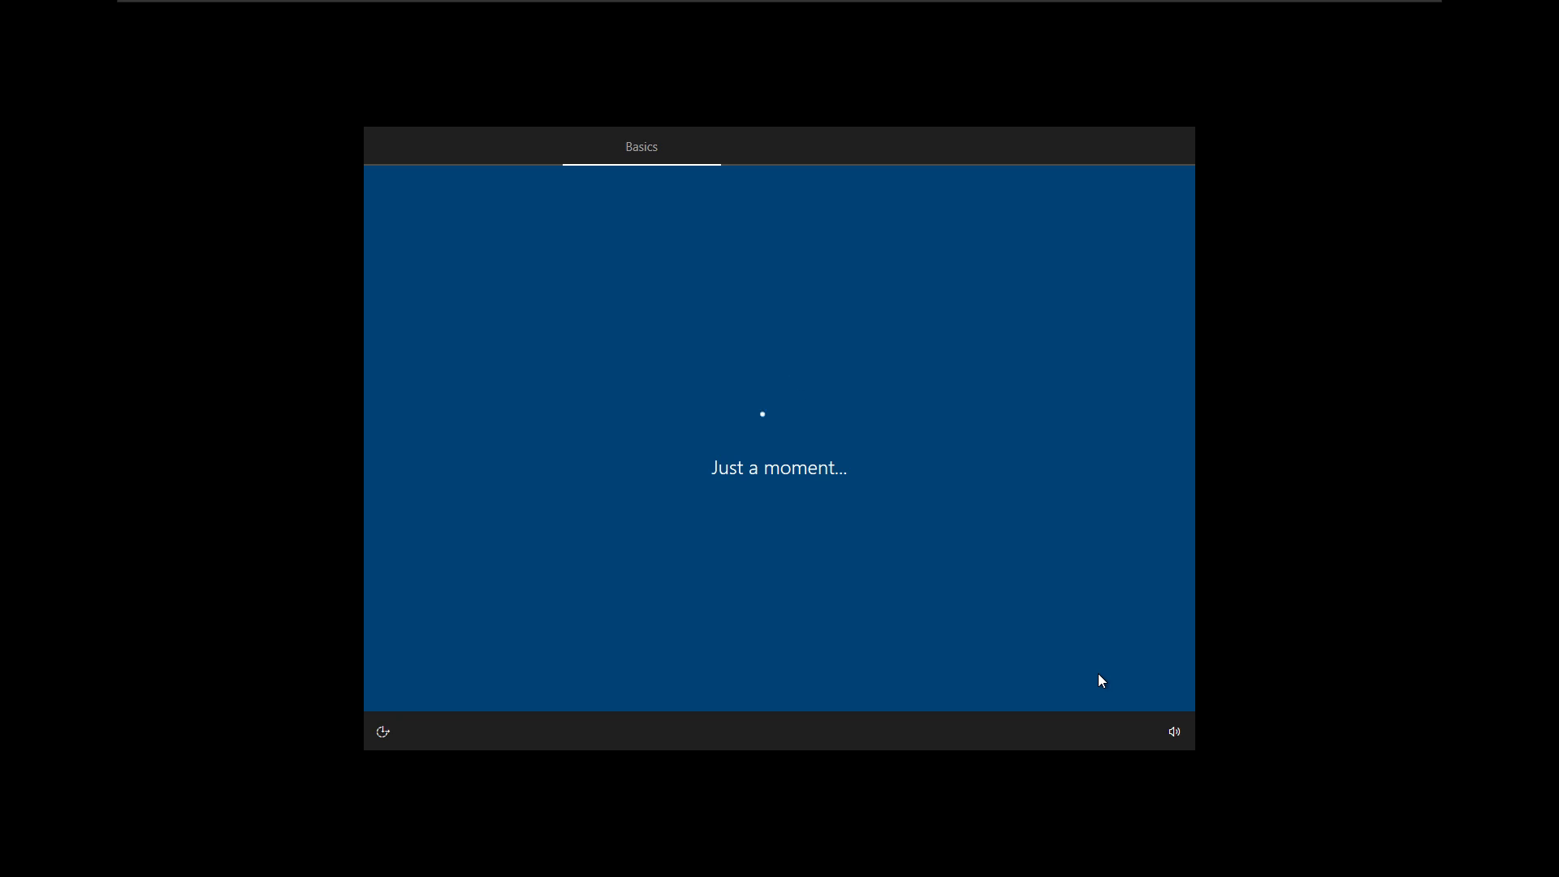
{"action": "left_click", "coordinate": [1098, 674]}
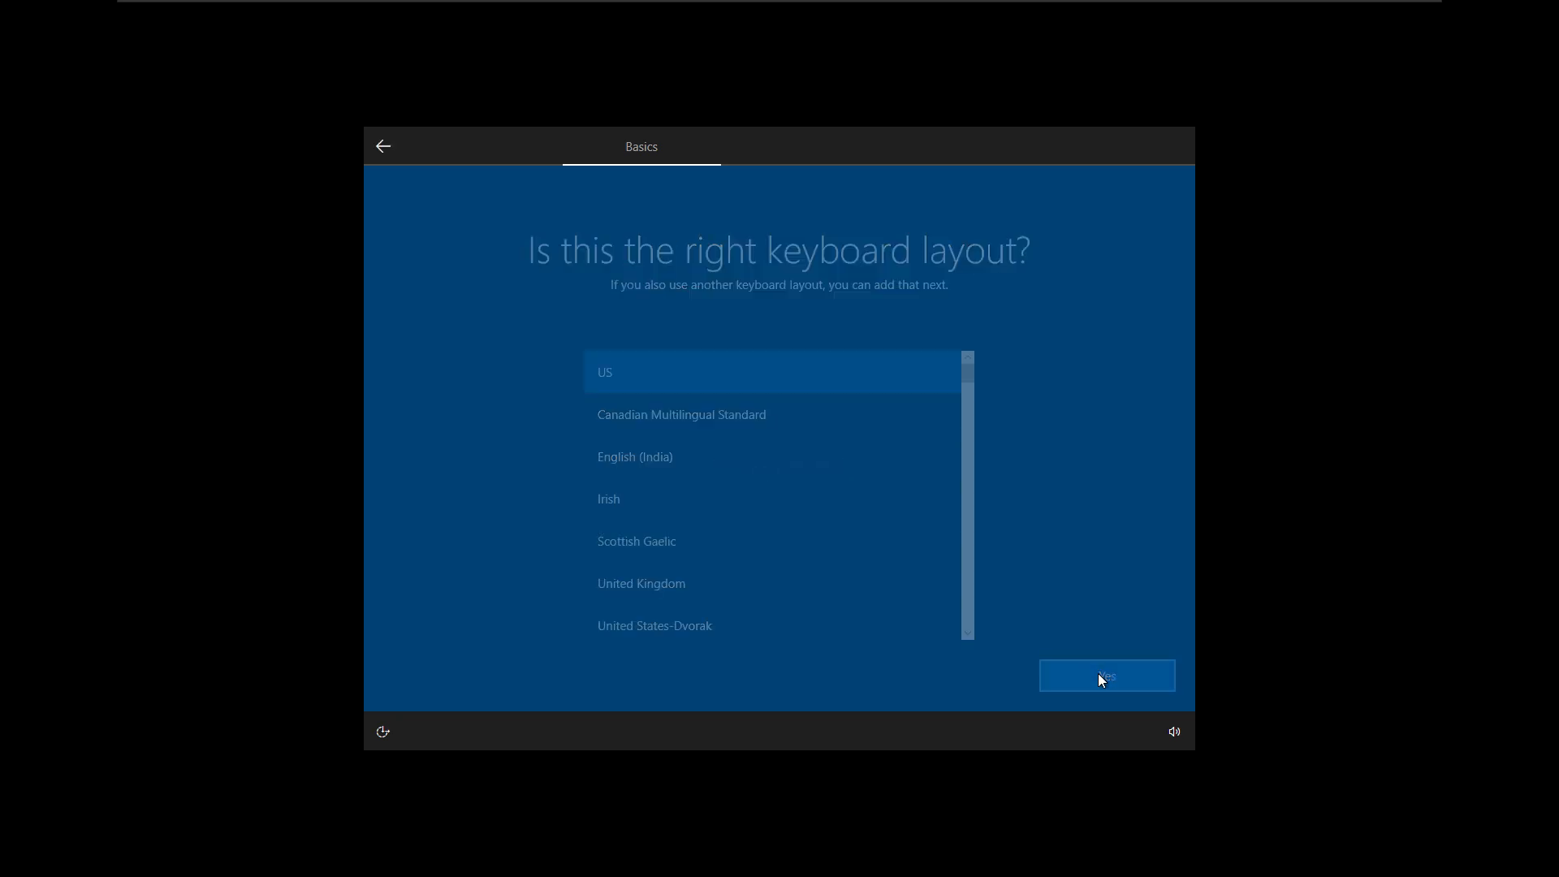
{"action": "left_click", "coordinate": [1099, 675]}
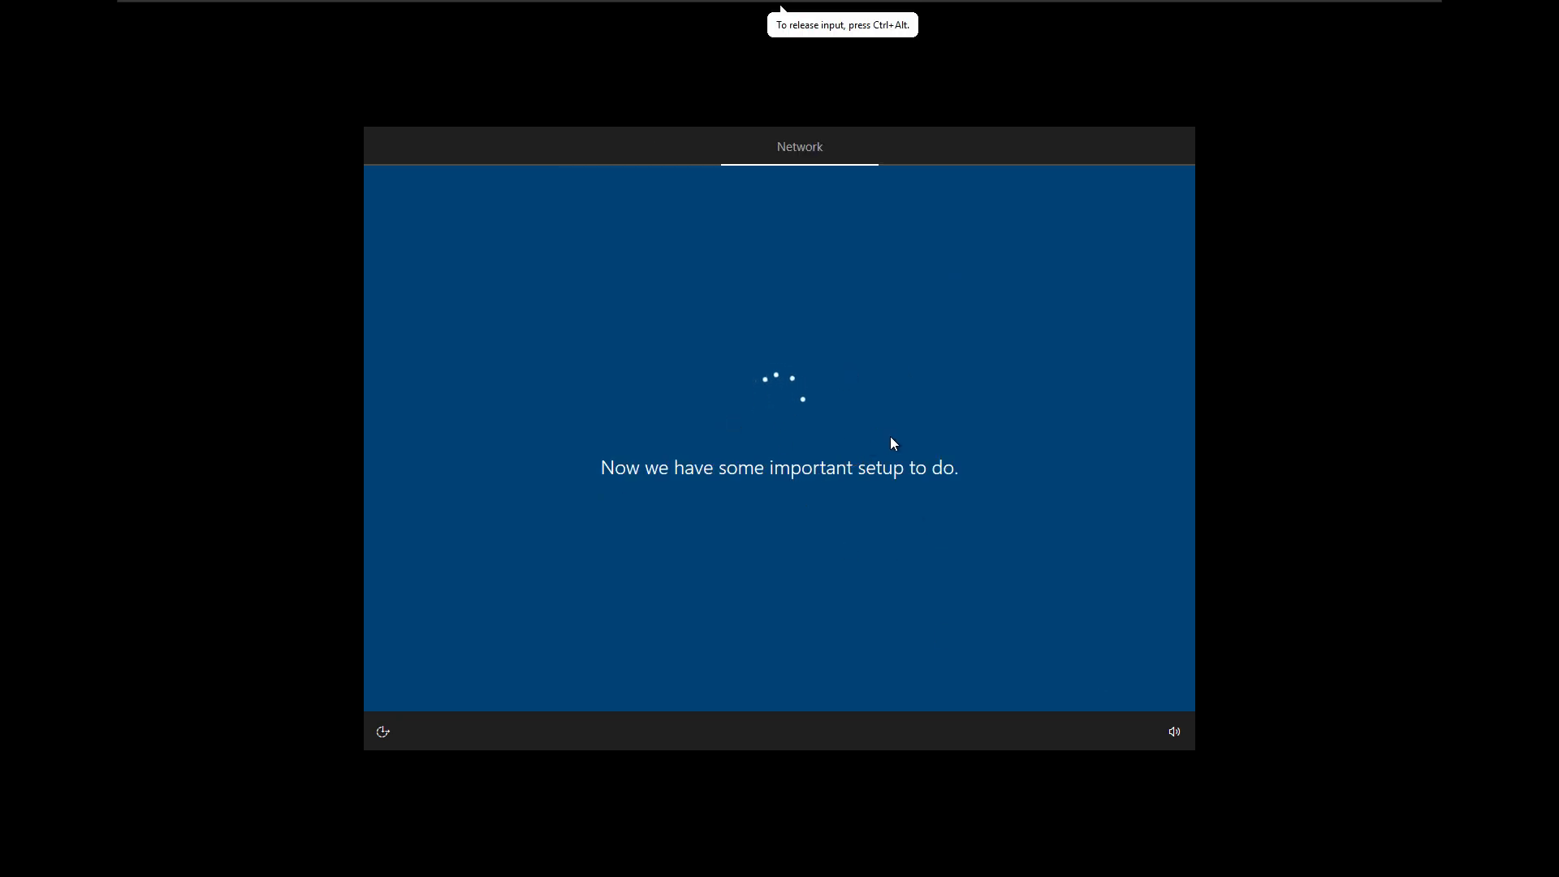
{"action": "mouse_move", "coordinate": [1254, 8]}
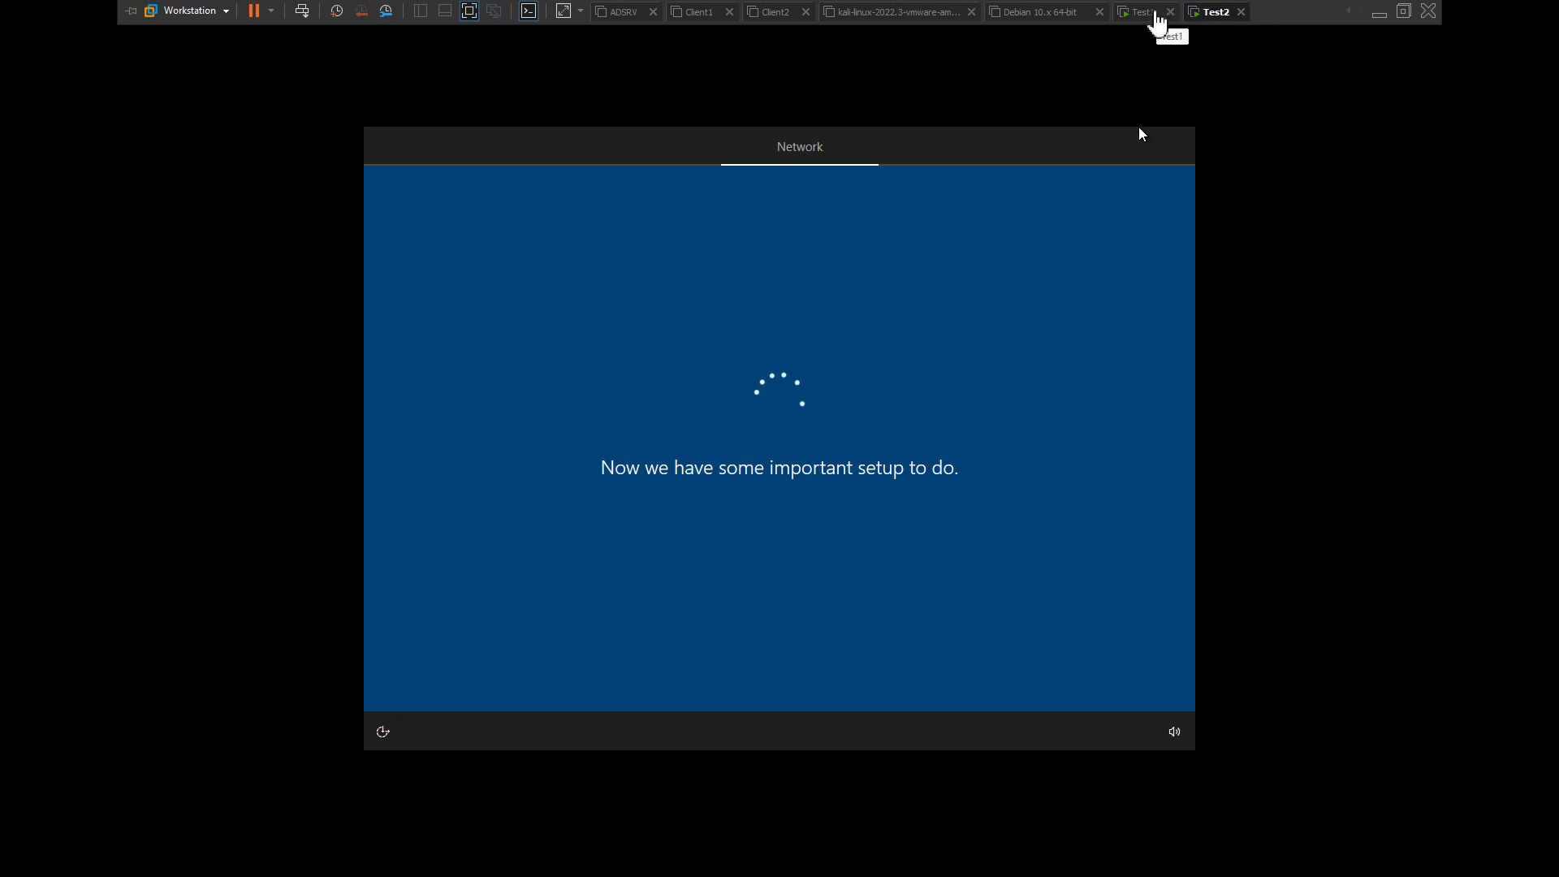
{"action": "left_click", "coordinate": [1157, 18]}
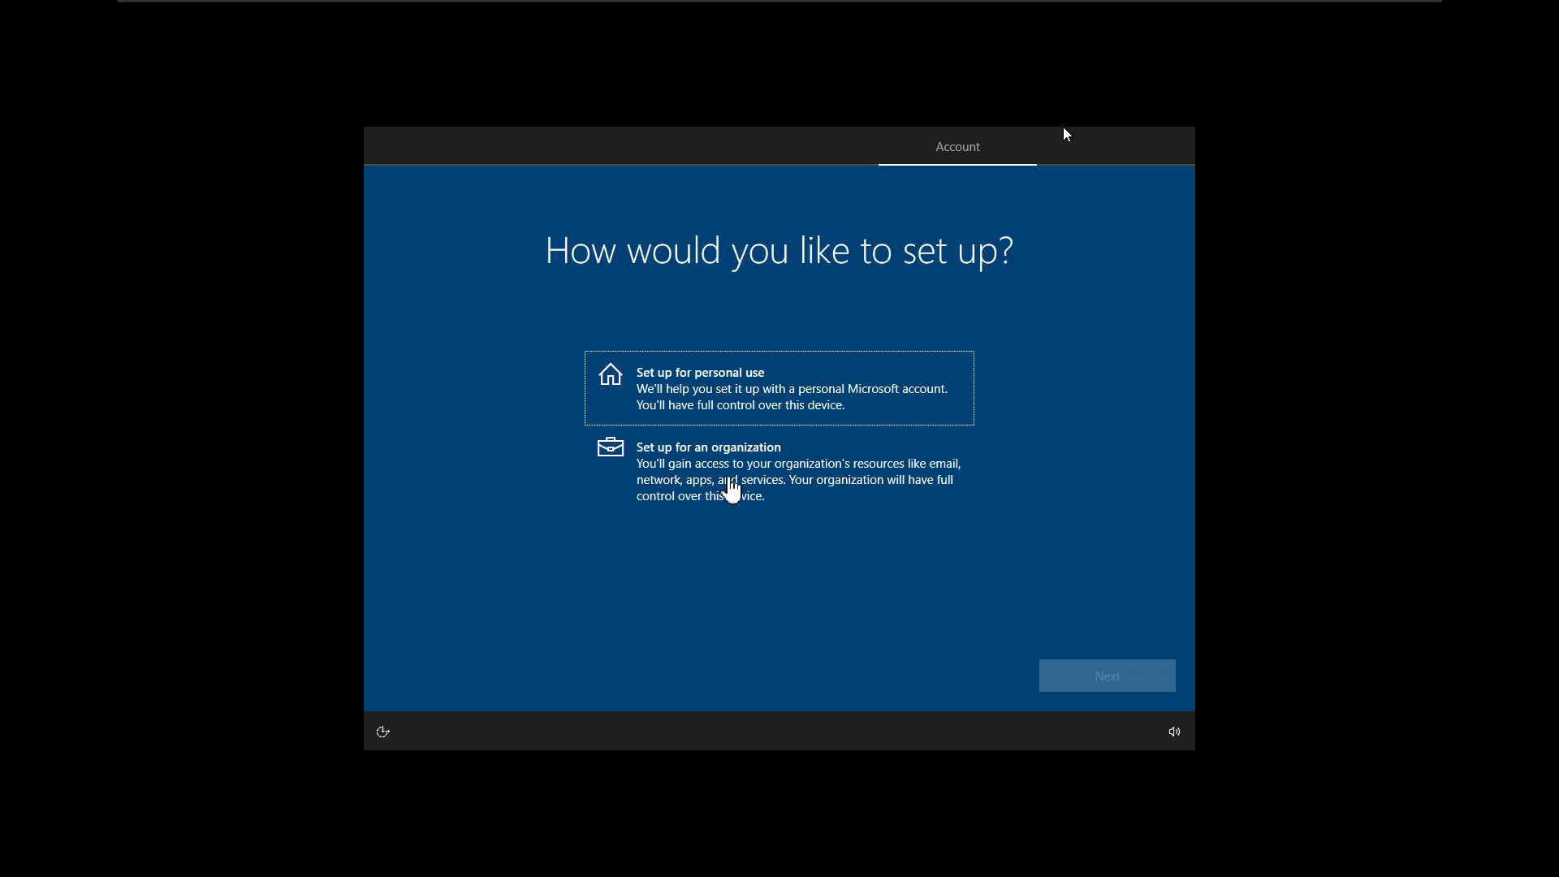
- Choose 'Set up for an organization' in Test1, then pick 'Domain join instead' of Microsoft sign-in
{"action": "left_click", "coordinate": [731, 483]}
{"action": "left_click", "coordinate": [715, 479]}
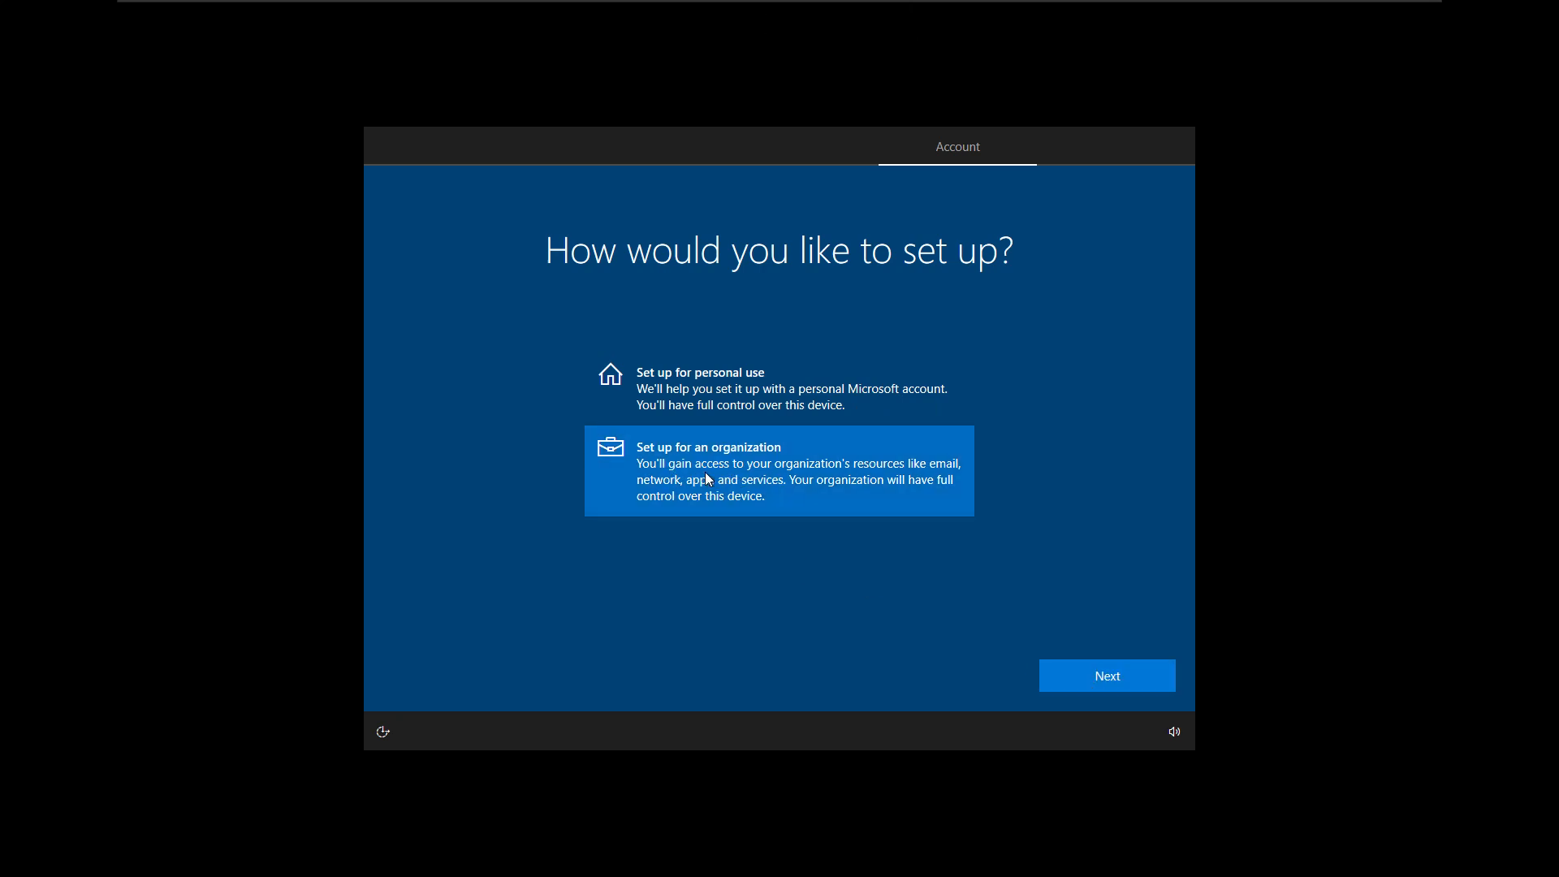
{"action": "left_click", "coordinate": [1111, 687]}
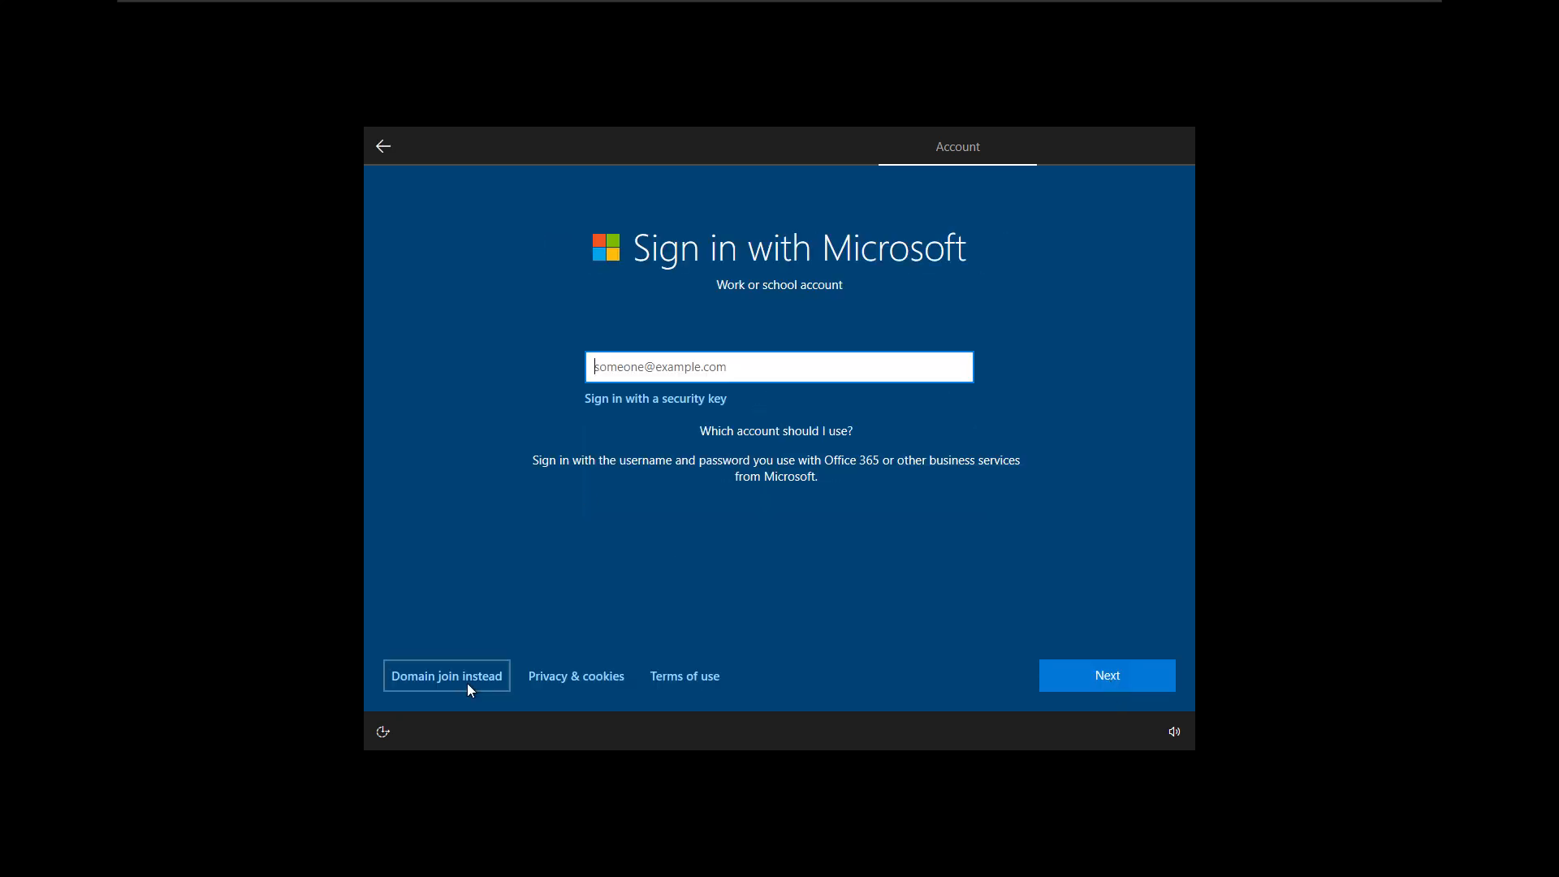
{"action": "left_click", "coordinate": [468, 684]}
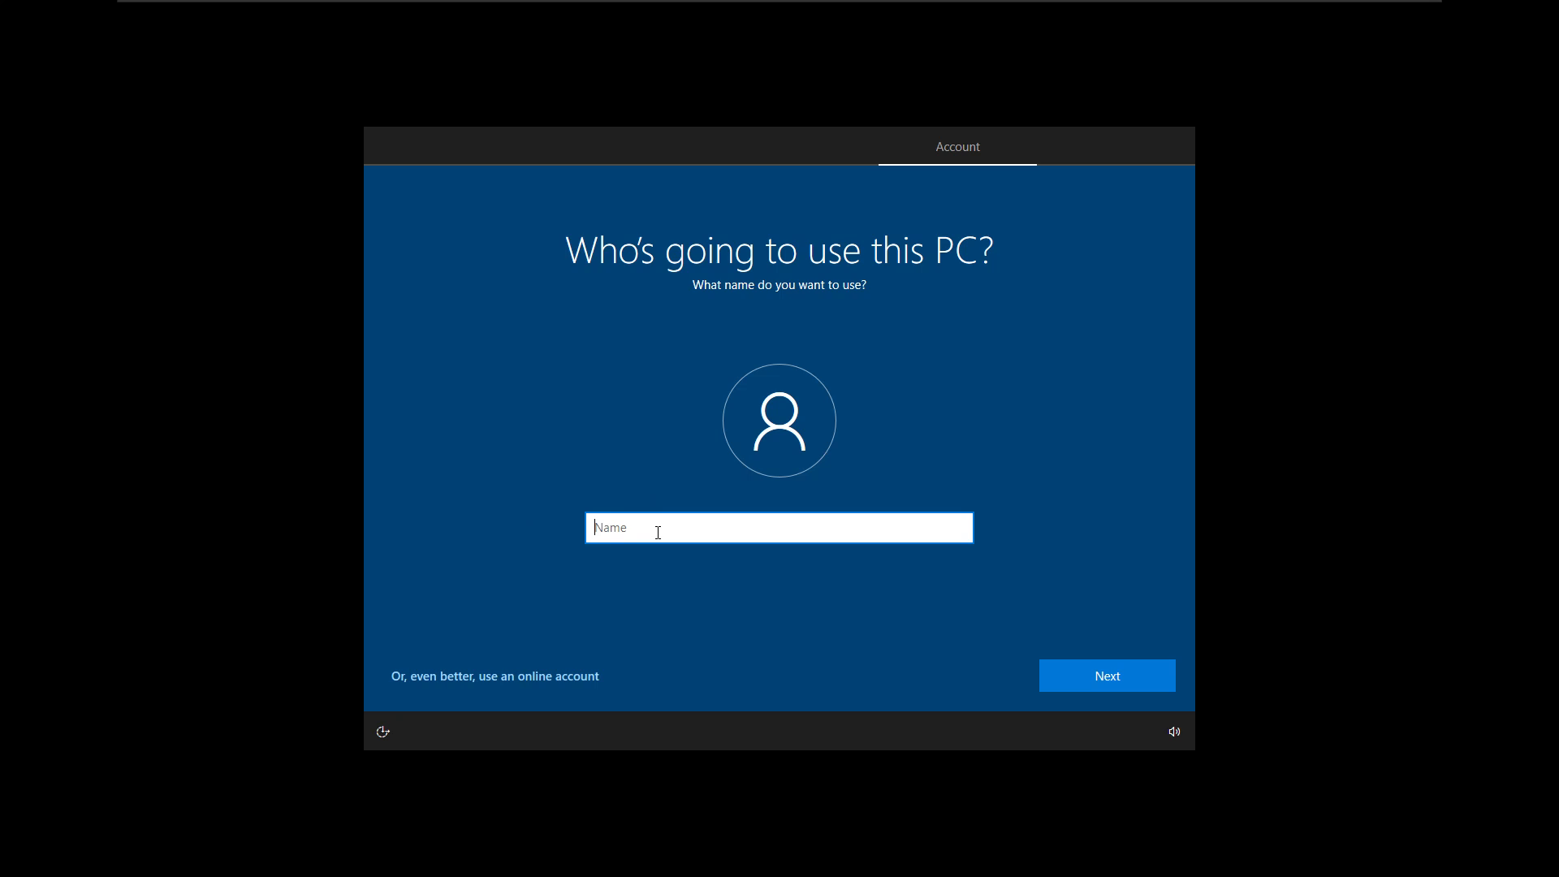
- Name Test1's local account User1, then enter and confirm the account password
{"action": "type", "text": "User1"}
{"action": "key", "text": "Return"}
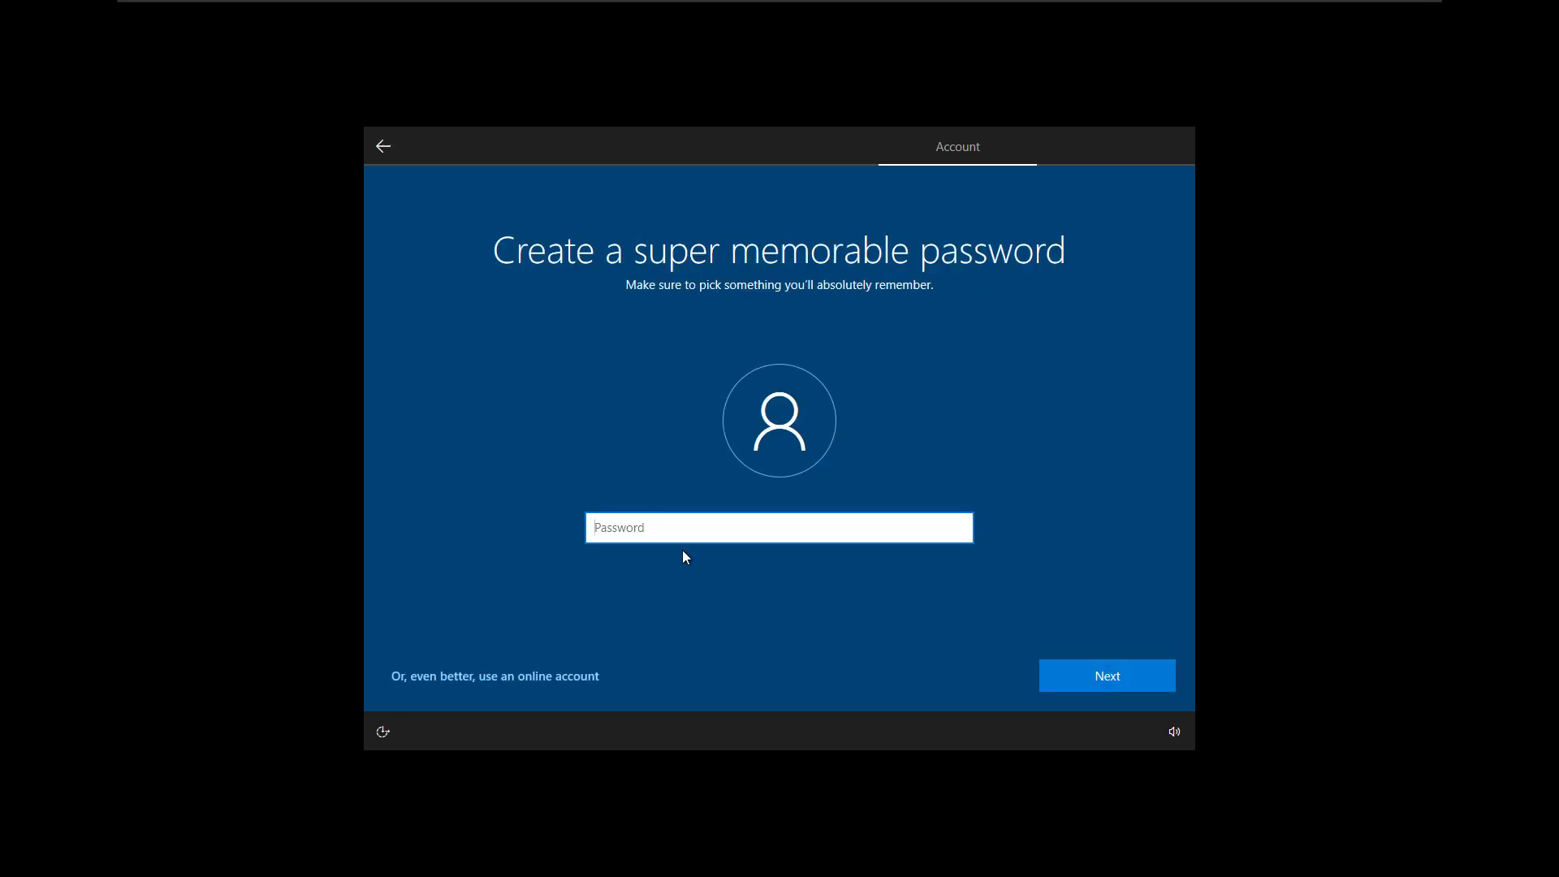
{"action": "key", "text": "Tab"}
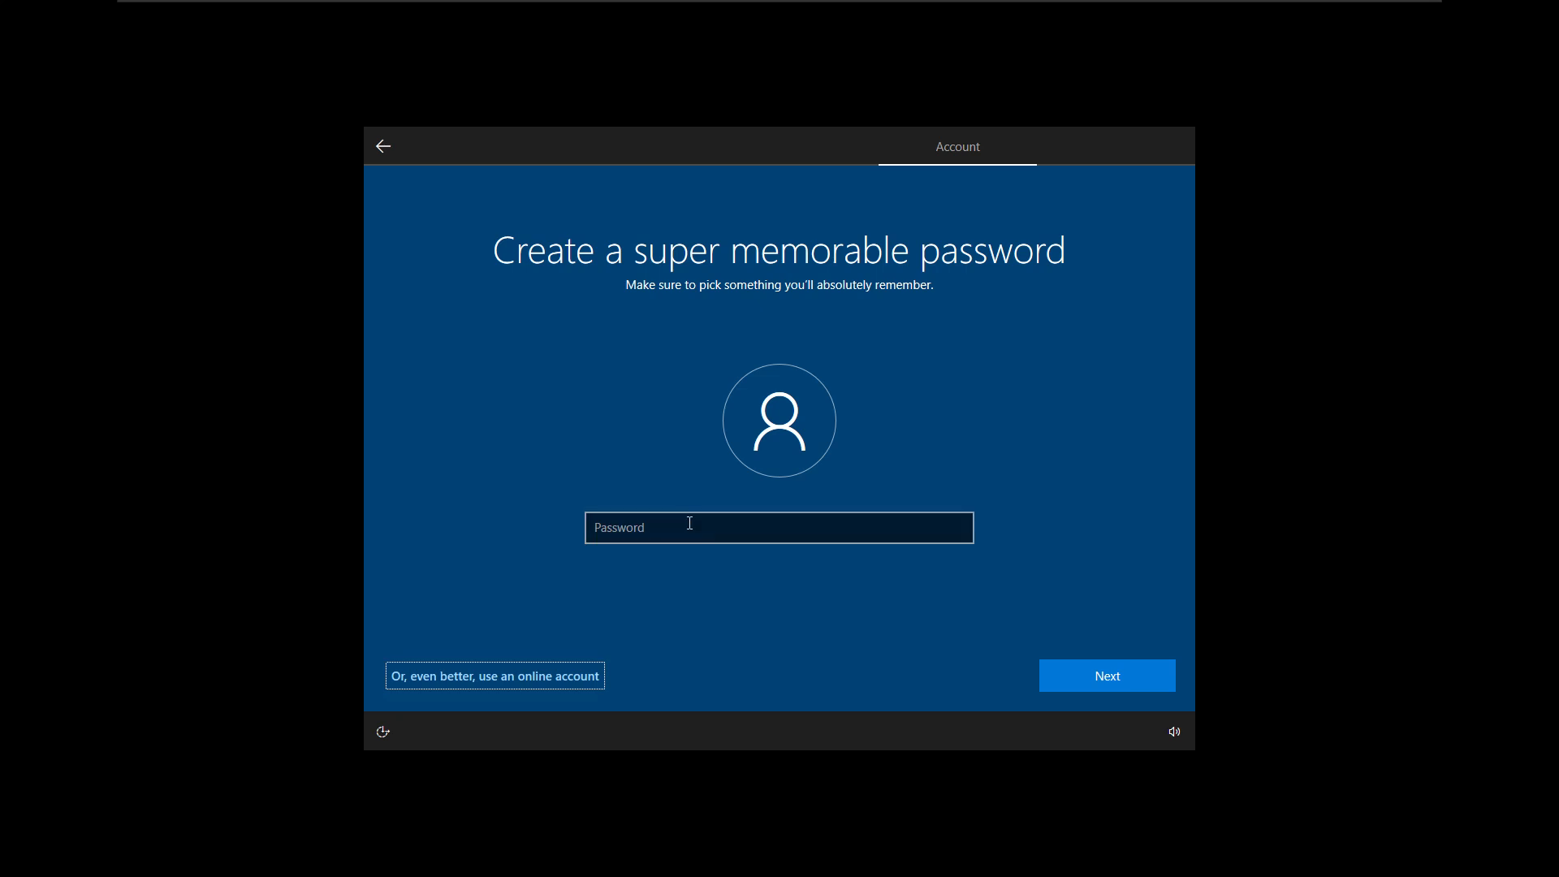
{"action": "left_click", "coordinate": [689, 523]}
{"action": "type", "text": "12345"}
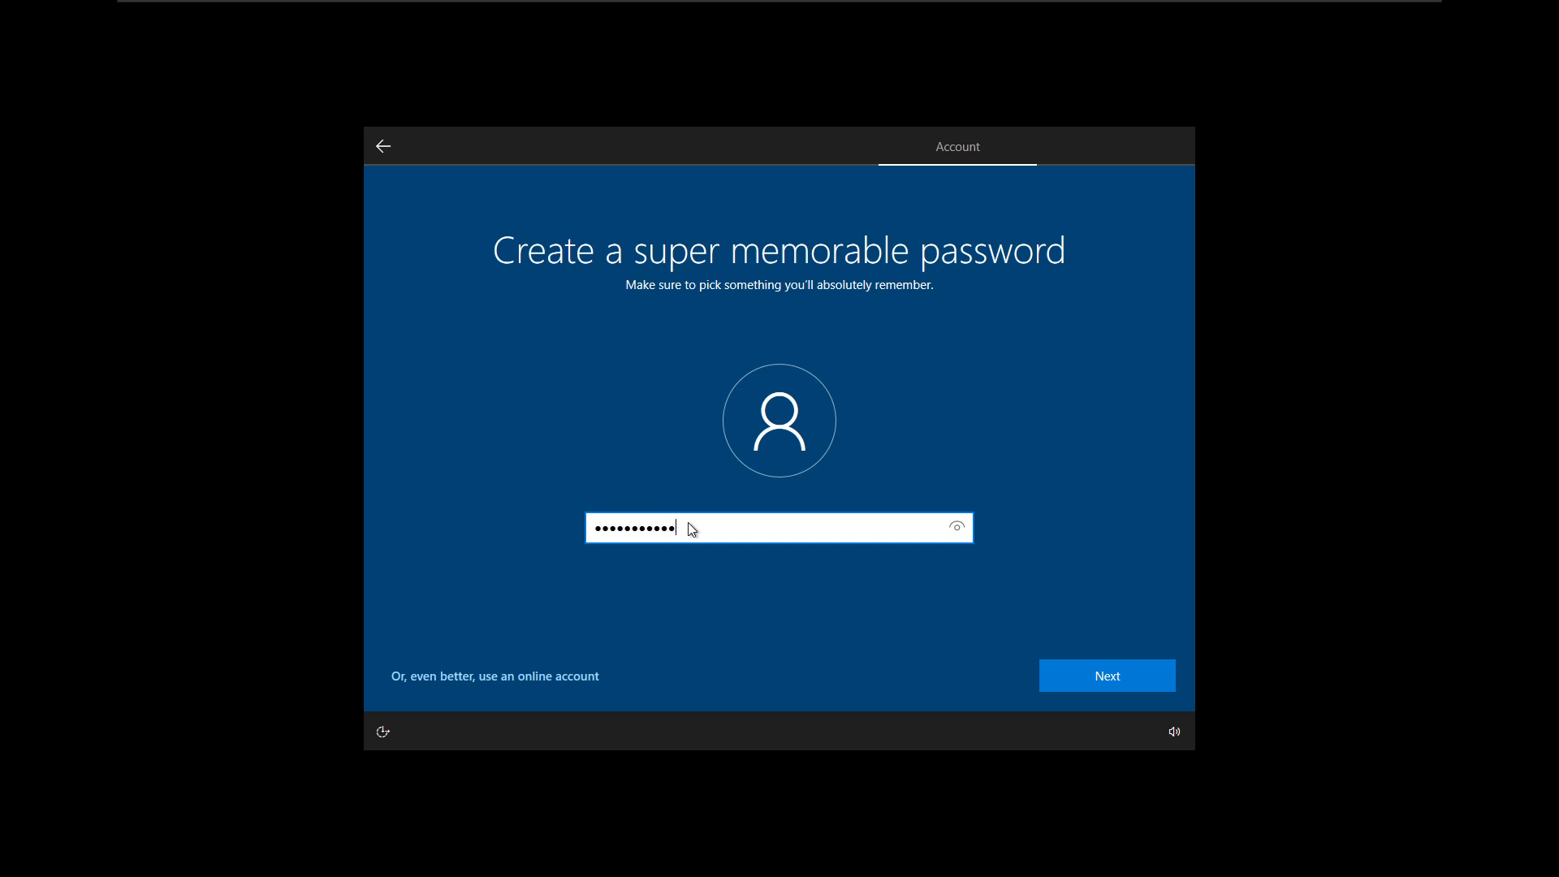
{"action": "key", "text": "Return"}
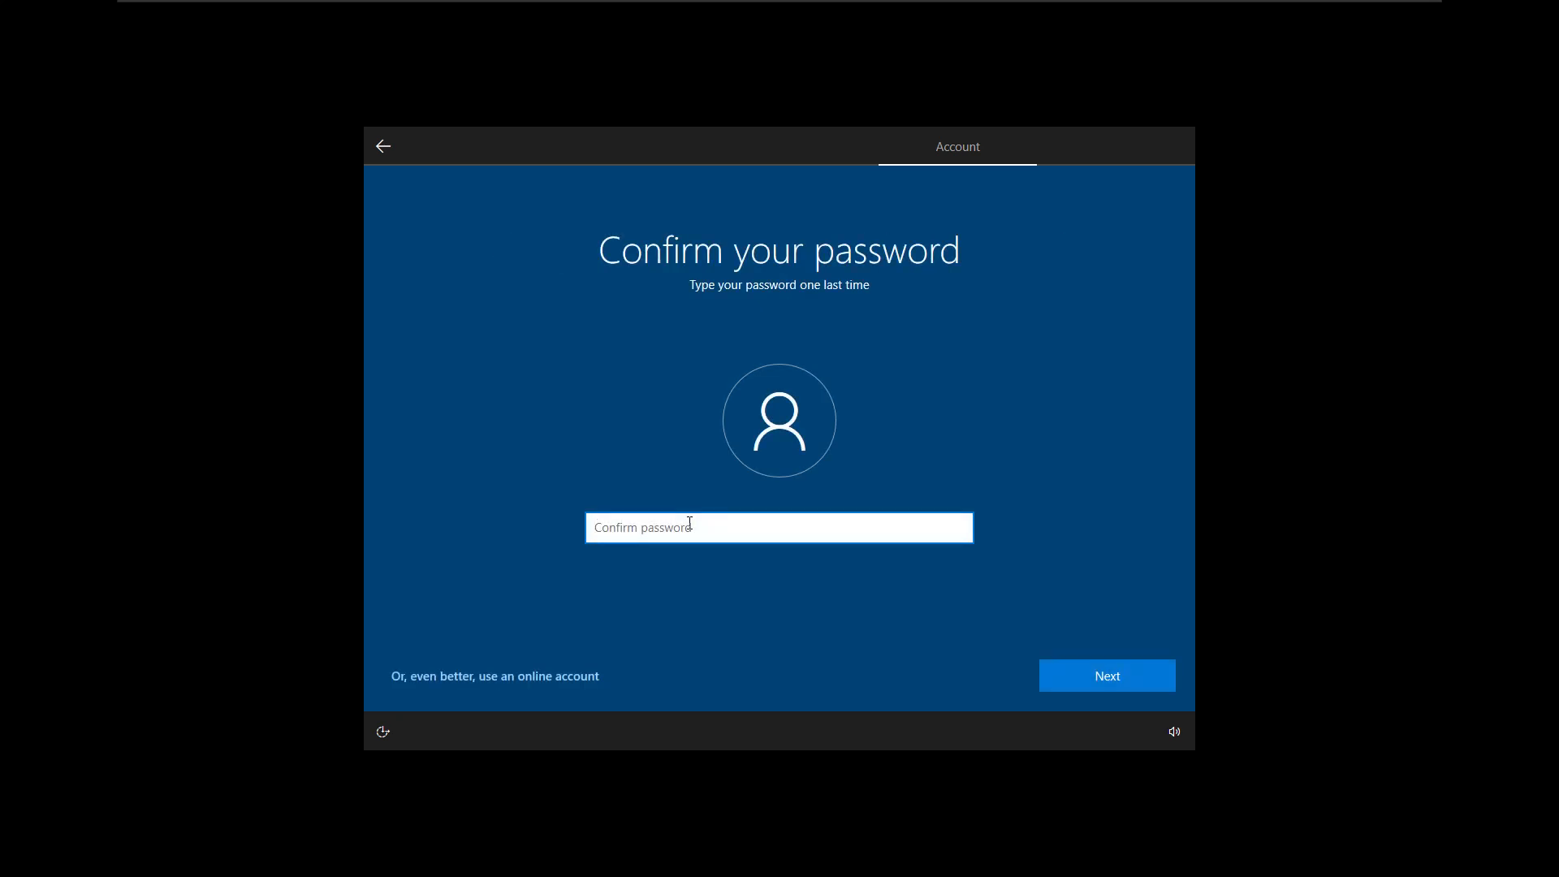
{"action": "type", "text": "123456"}
{"action": "key", "text": "Return"}
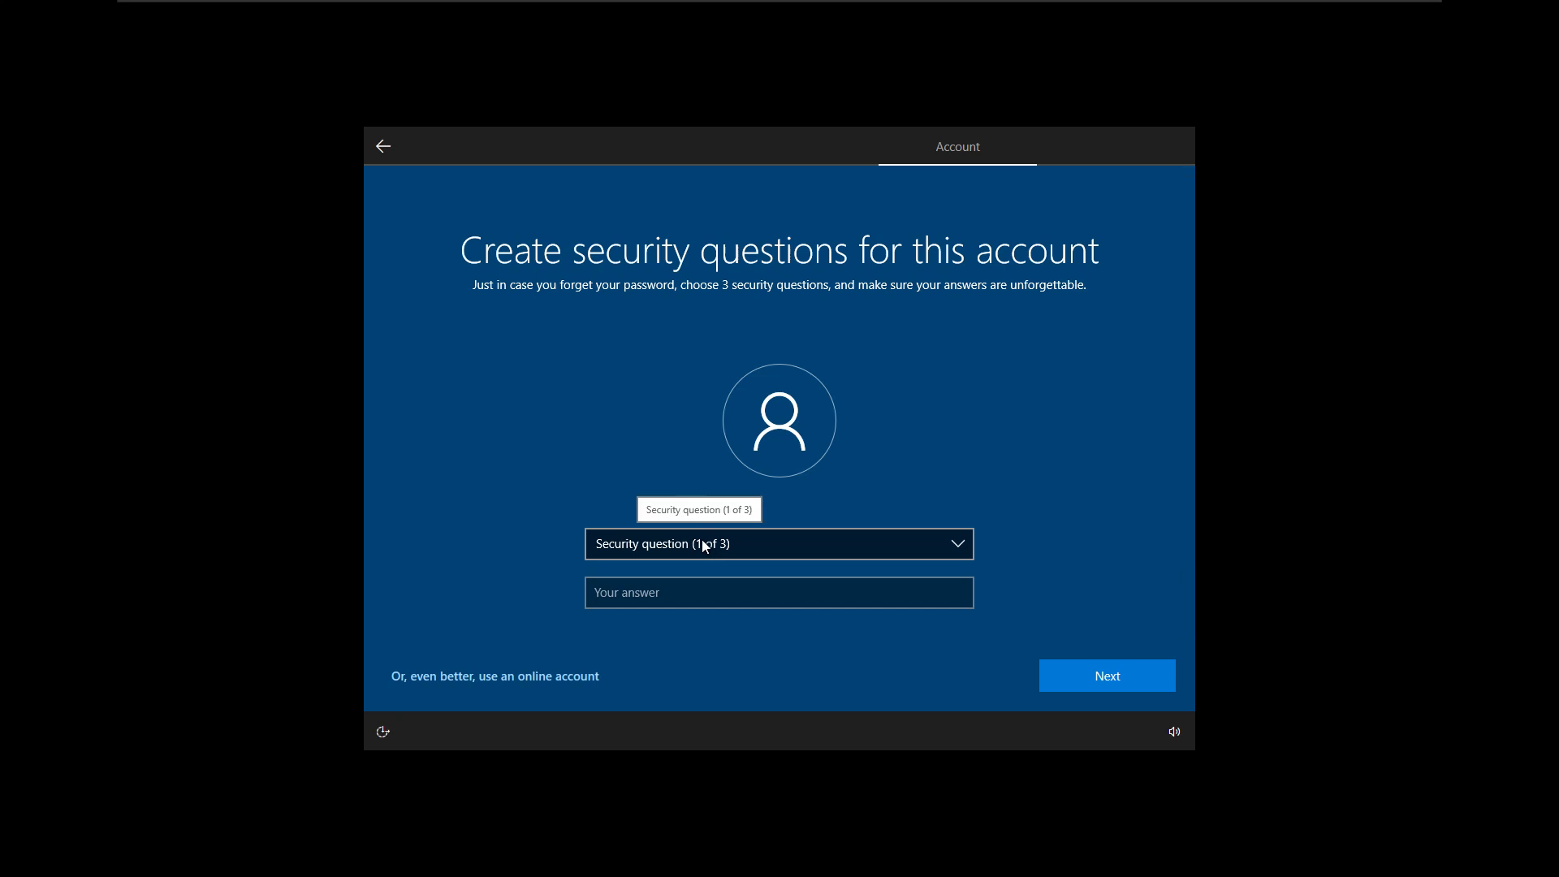
- Answer the first pet's name, city of birth and childhood nickname security questions
{"action": "left_click", "coordinate": [703, 545]}
{"action": "left_click", "coordinate": [694, 561]}
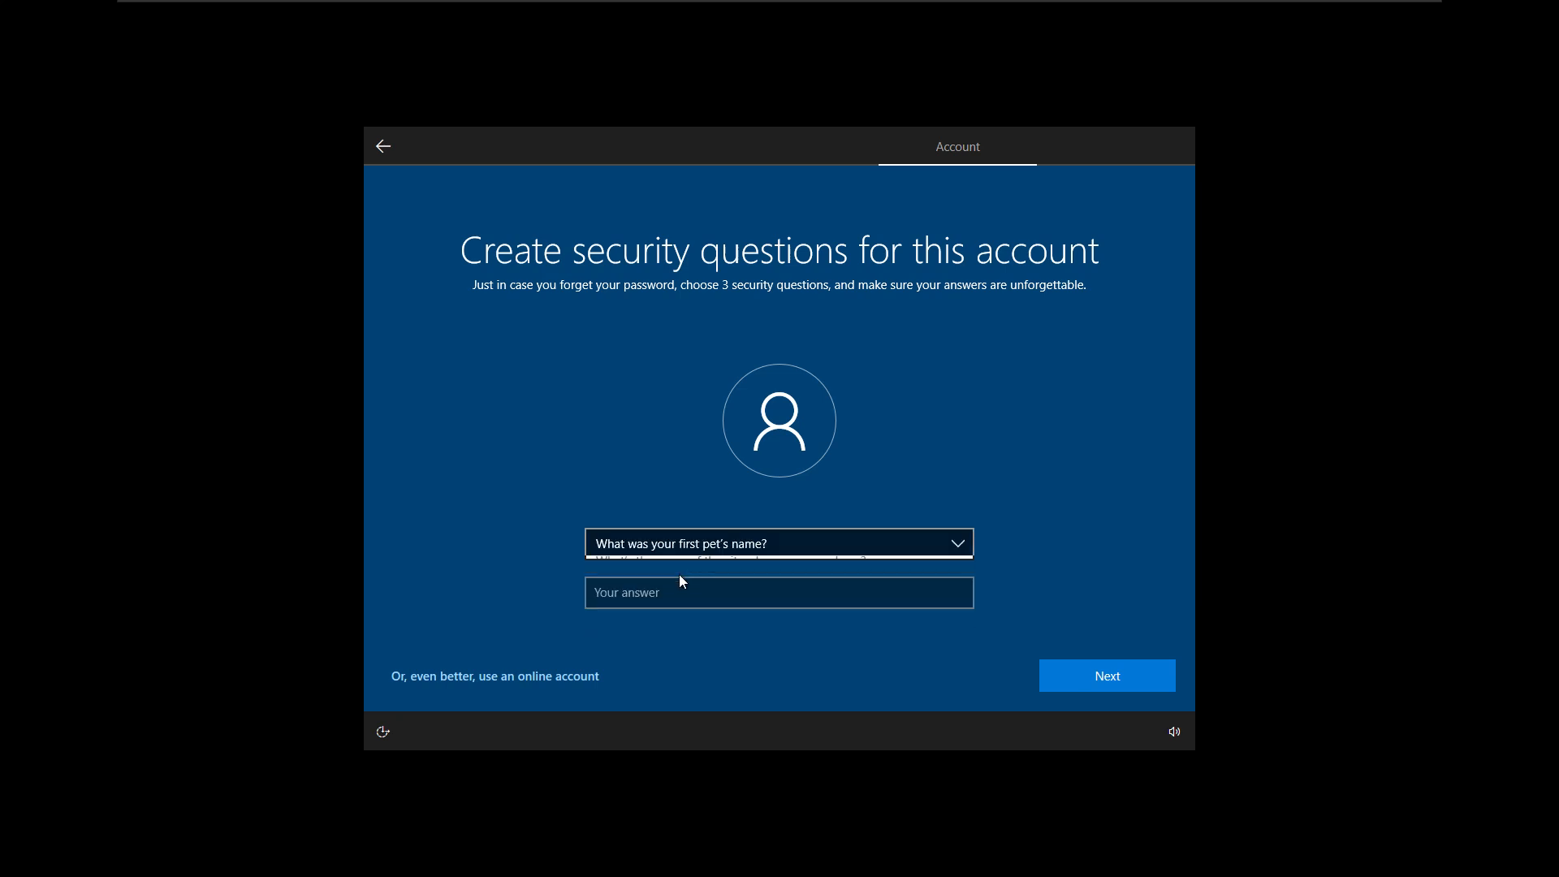
{"action": "left_click", "coordinate": [679, 586]}
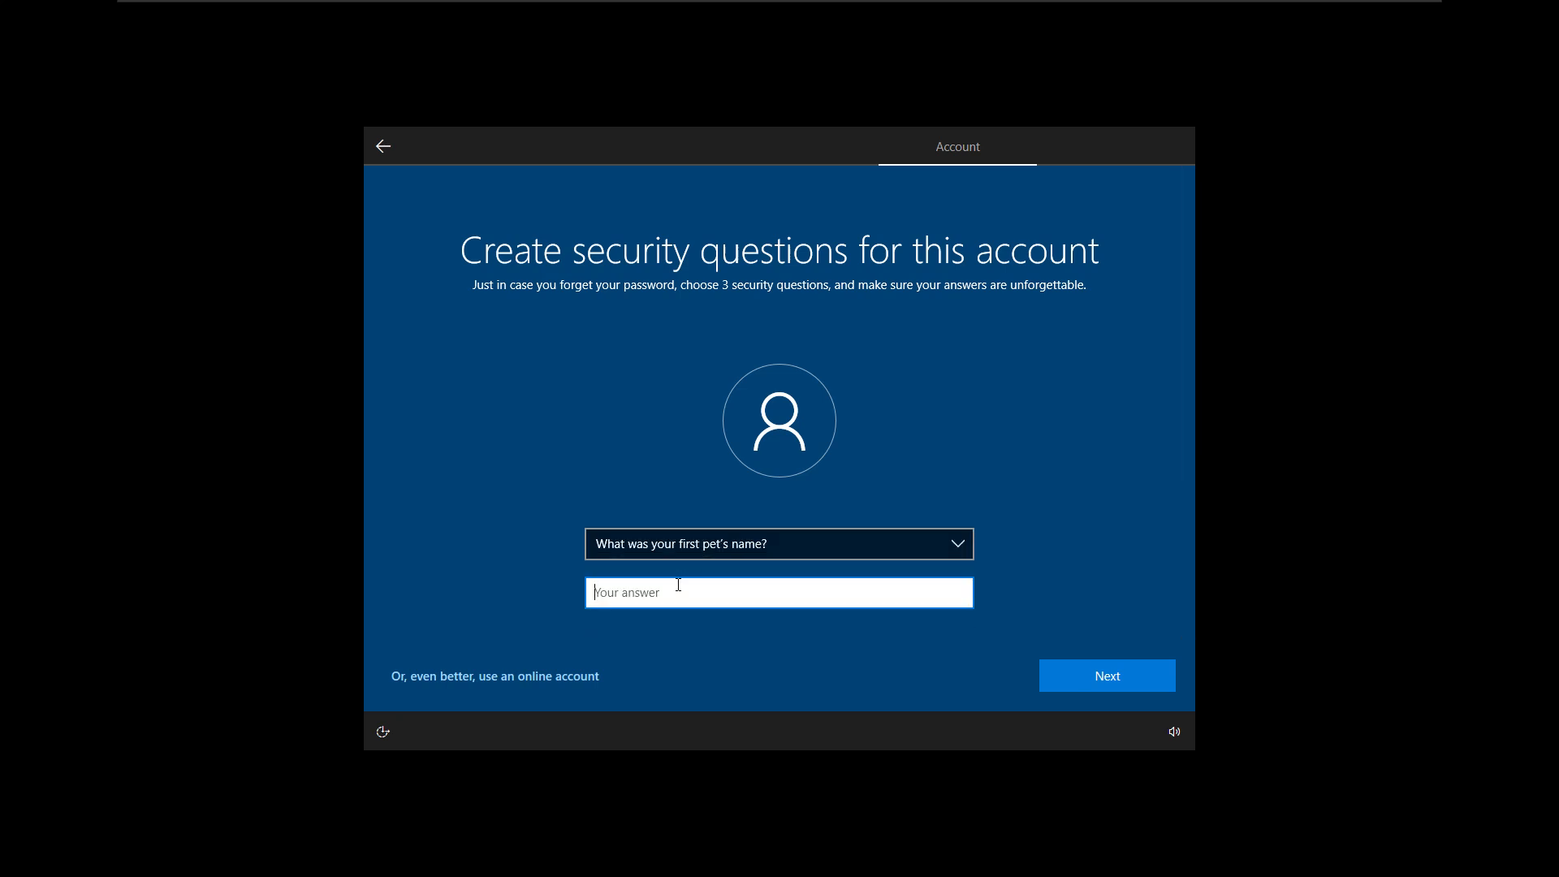
{"action": "type", "text": "test"}
{"action": "key", "text": "Return"}
{"action": "key", "text": "Down"}
{"action": "key", "text": "Tab"}
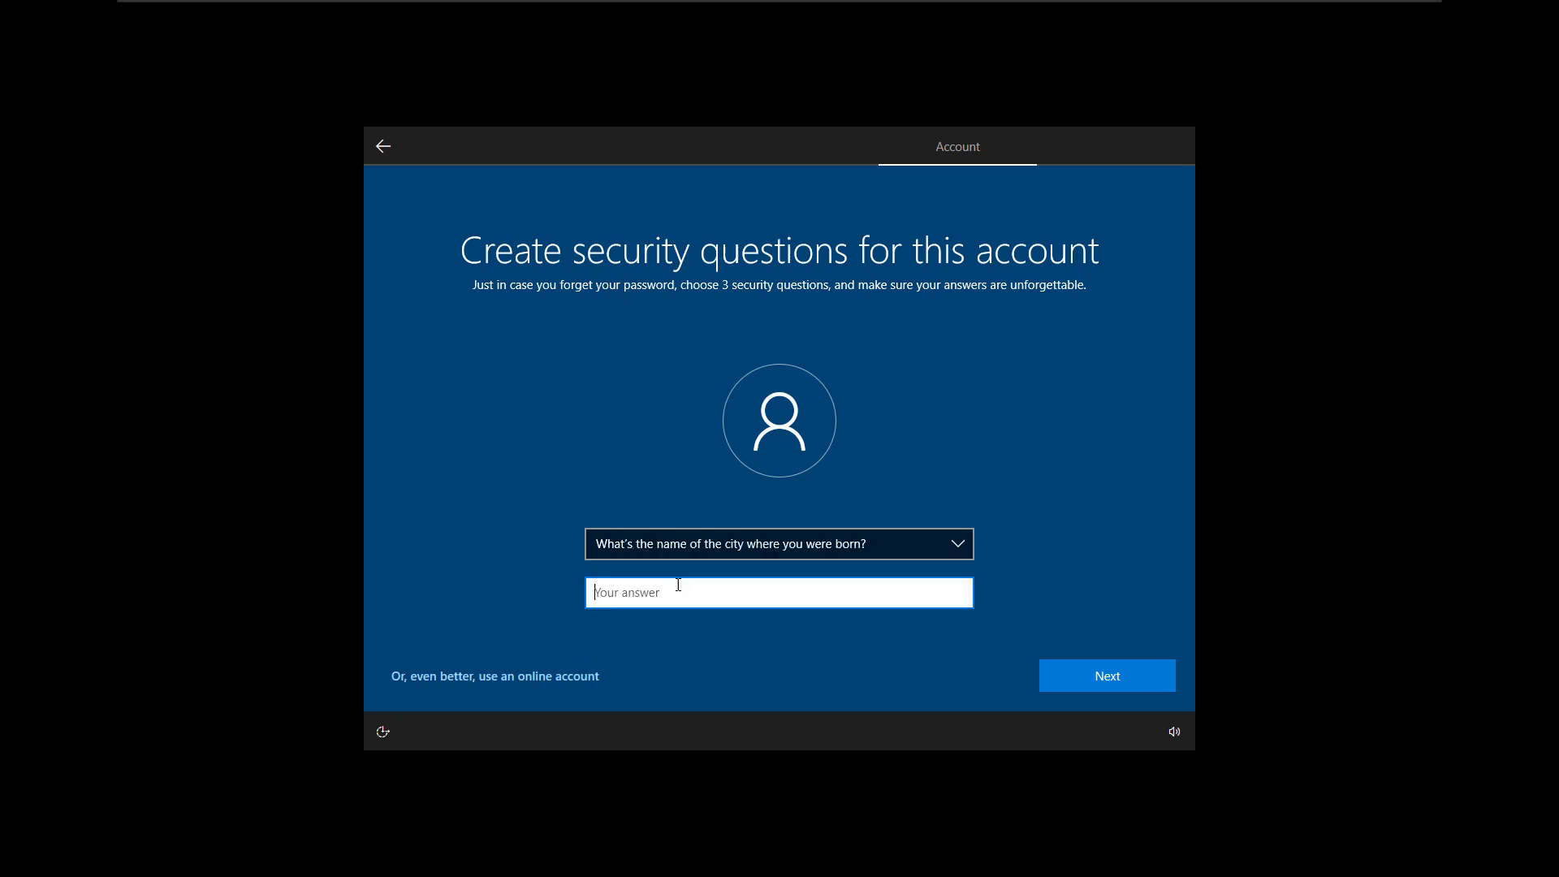
{"action": "type", "text": "test"}
{"action": "key", "text": "Return"}
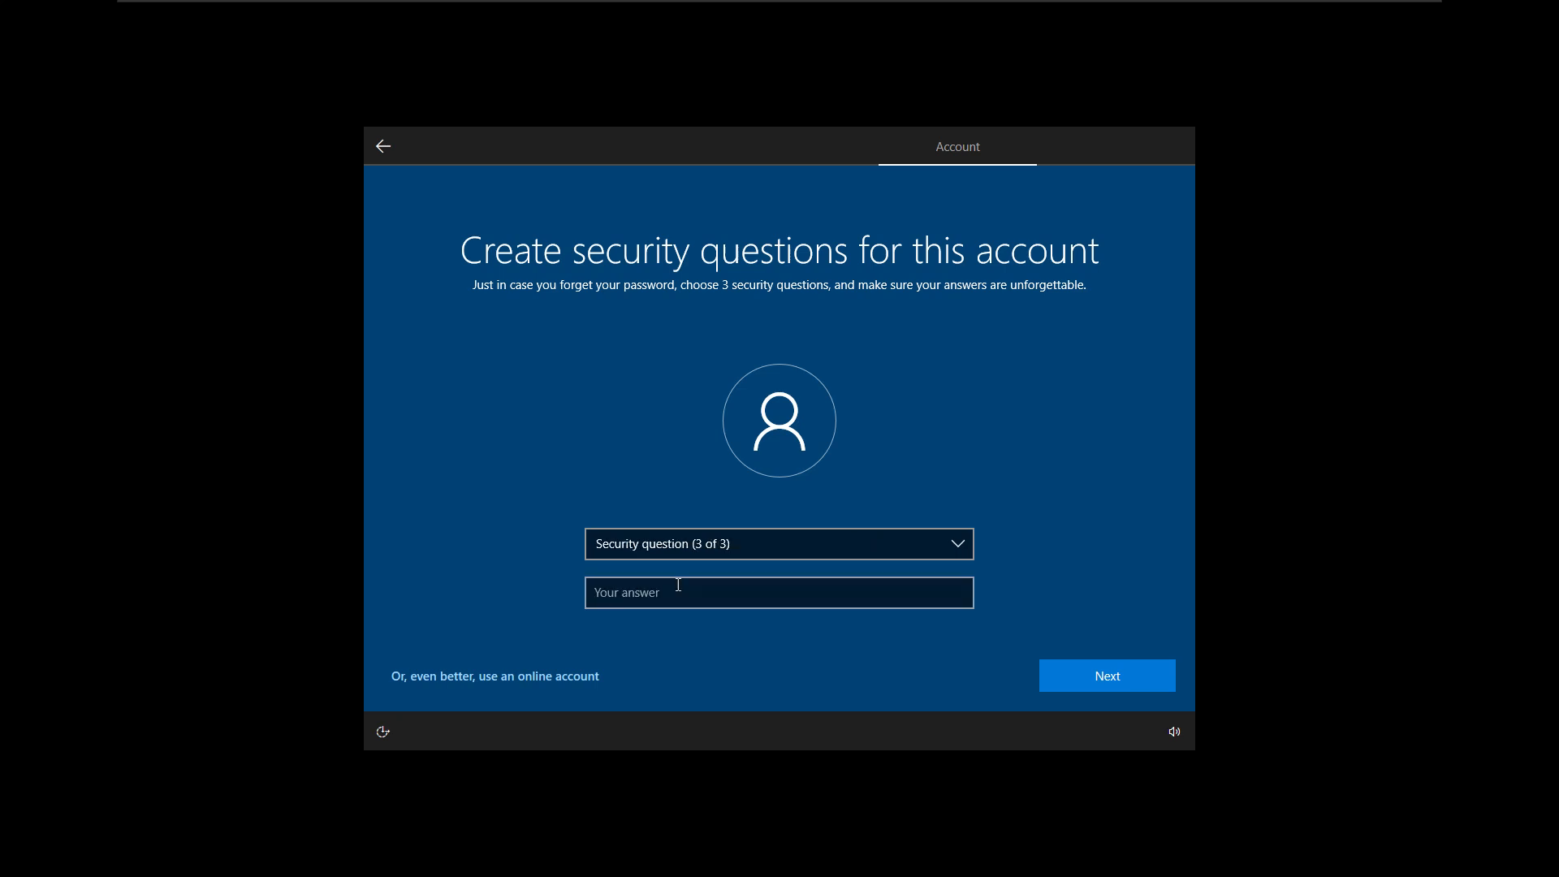
{"action": "key", "text": "Down"}
{"action": "key", "text": "Tab"}
{"action": "type", "text": "test"}
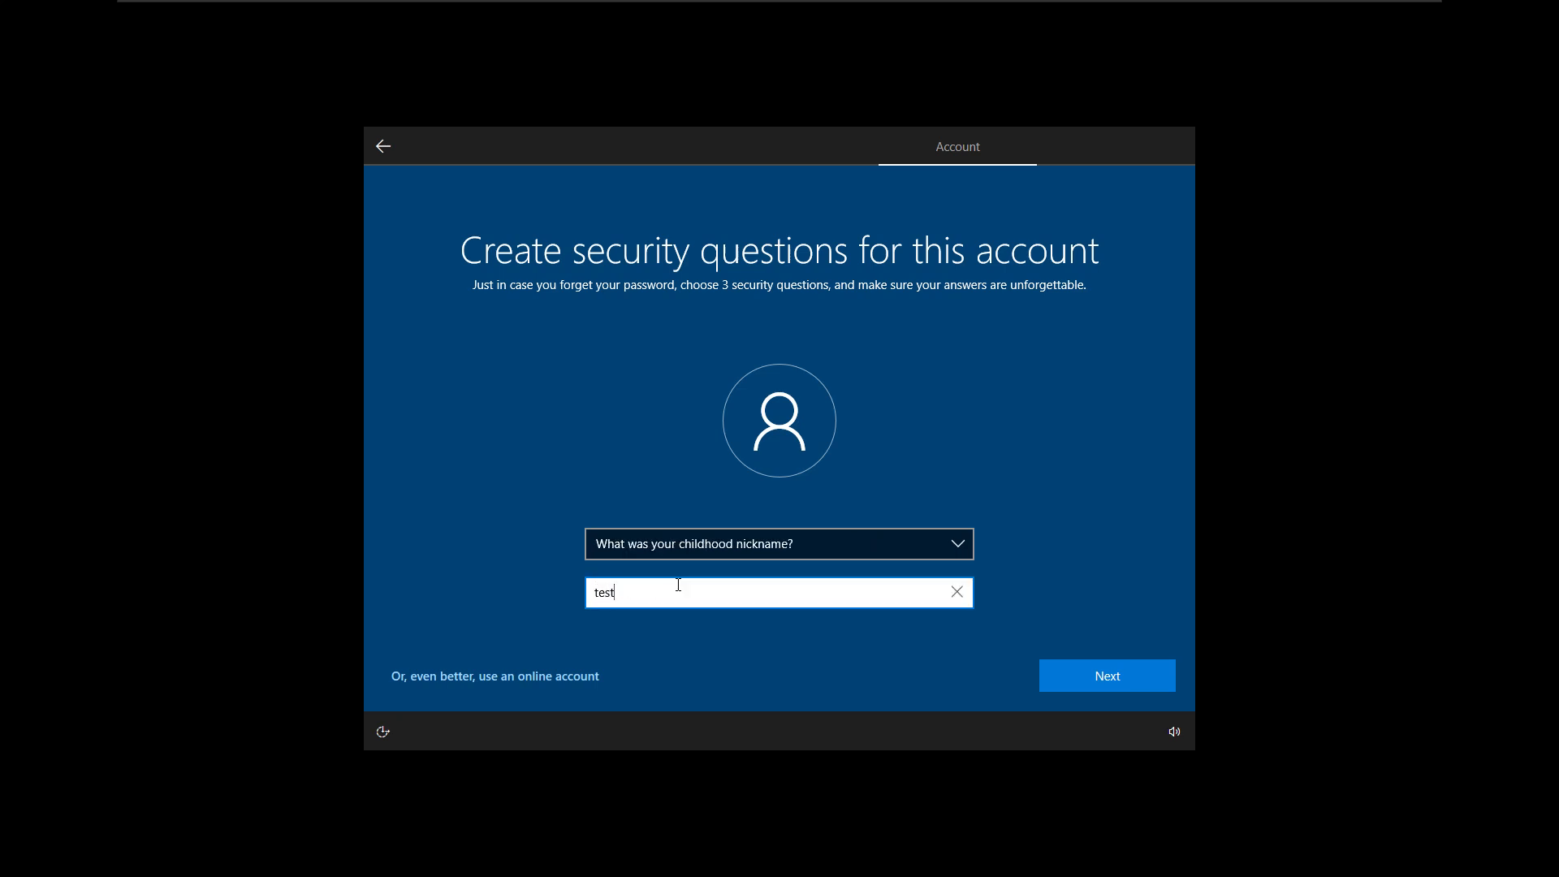
{"action": "key", "text": "Return"}
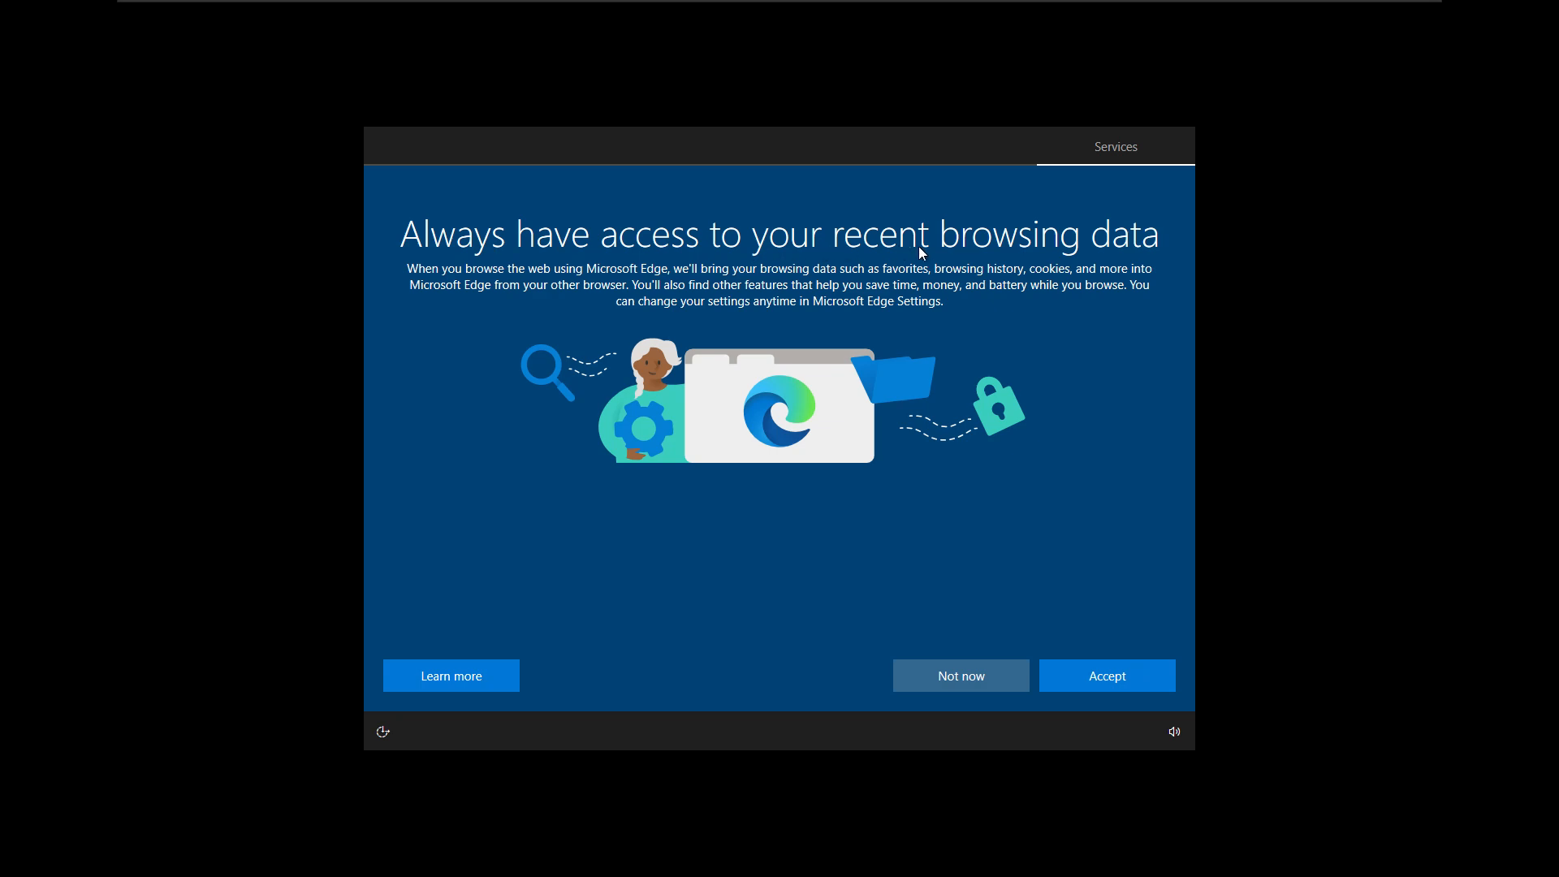
- Decline Edge data import, switch all privacy options to No with Required diagnostics, and accept
{"action": "left_click", "coordinate": [965, 676]}
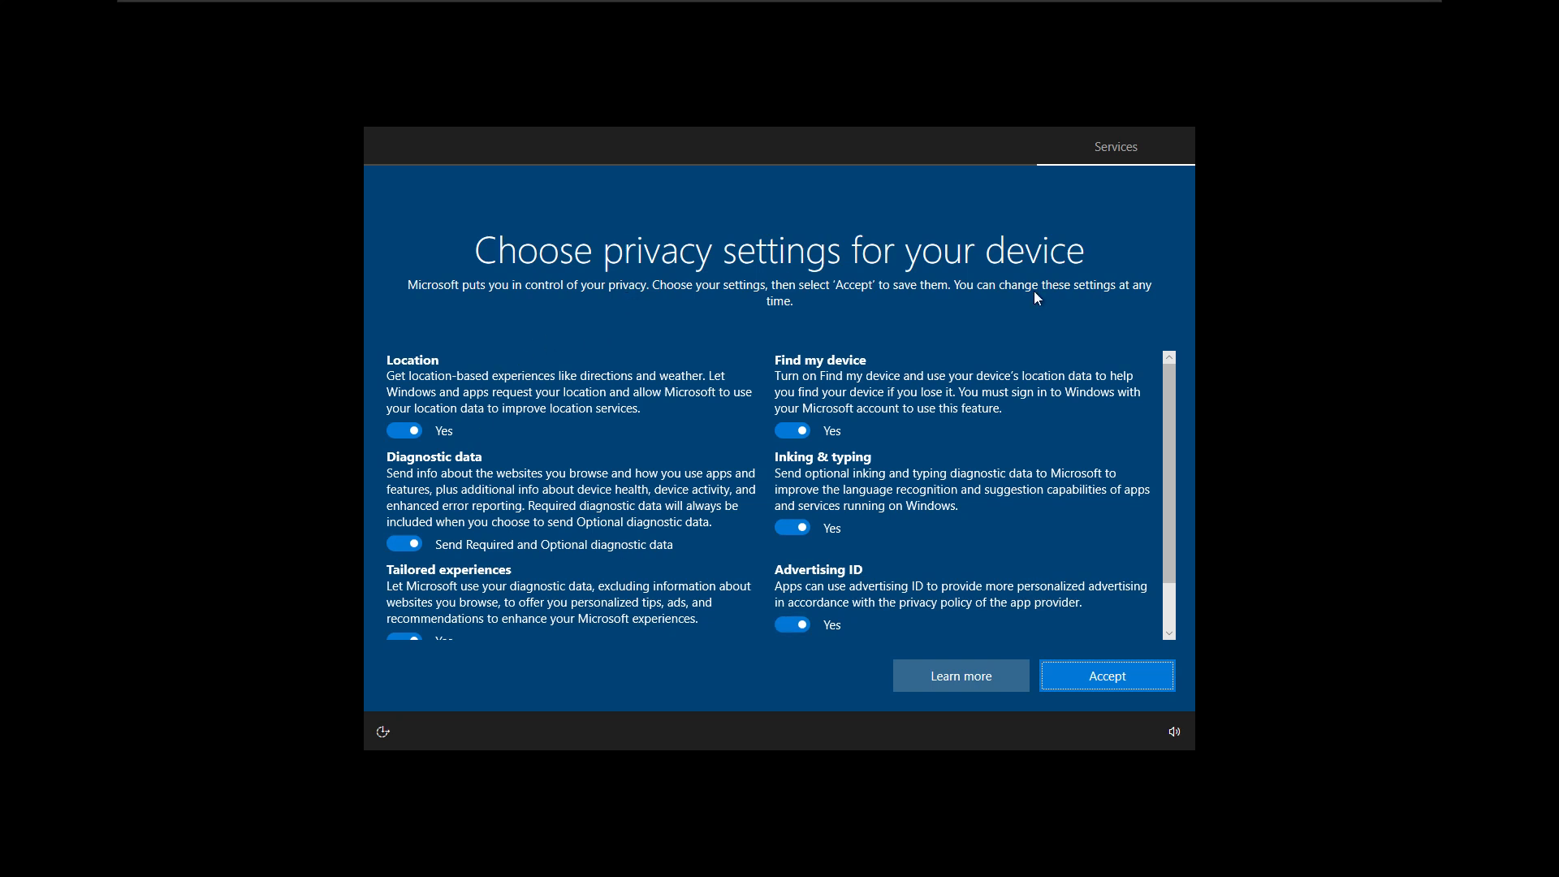
{"action": "left_click", "coordinate": [398, 432]}
{"action": "left_click", "coordinate": [396, 544]}
{"action": "scroll", "coordinate": [478, 534], "scroll_direction": "down", "scroll_amount": 1}
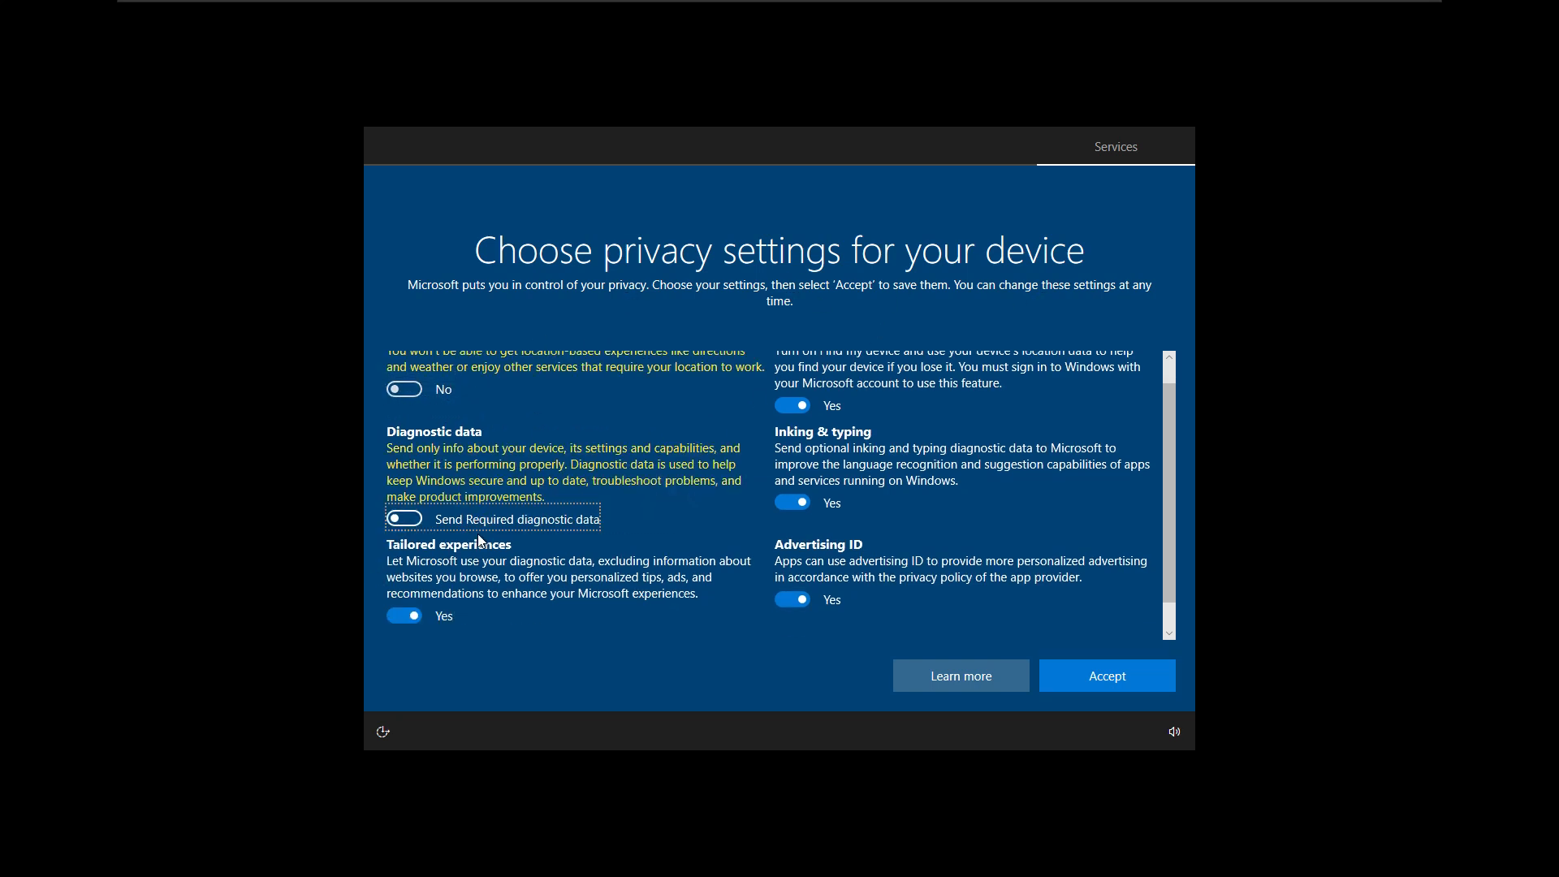
{"action": "left_click", "coordinate": [403, 583]}
{"action": "left_click", "coordinate": [401, 585]}
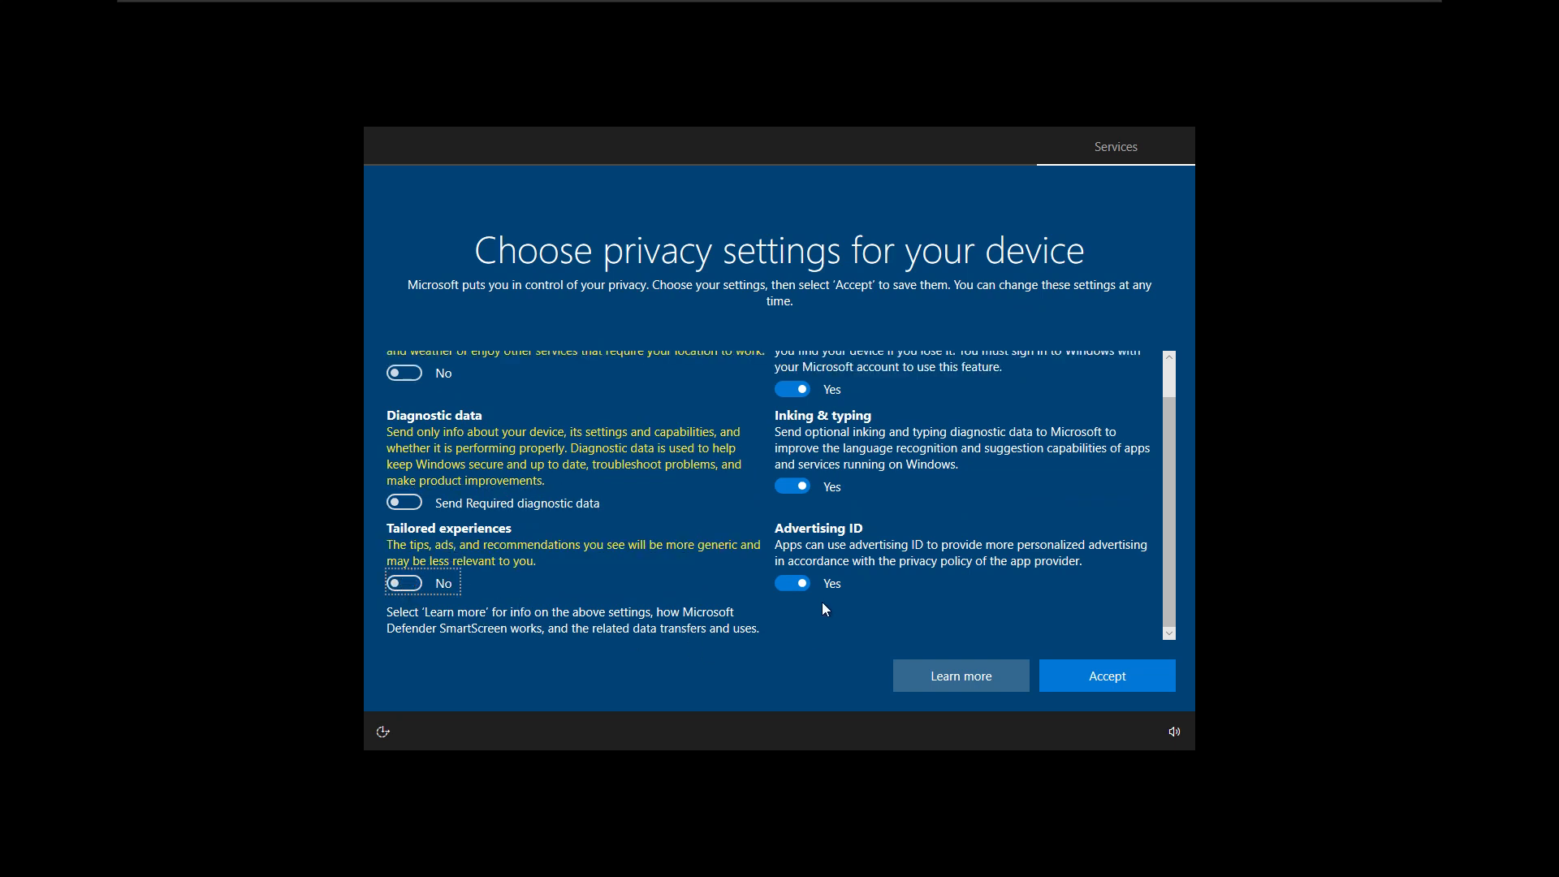
{"action": "left_click", "coordinate": [788, 584]}
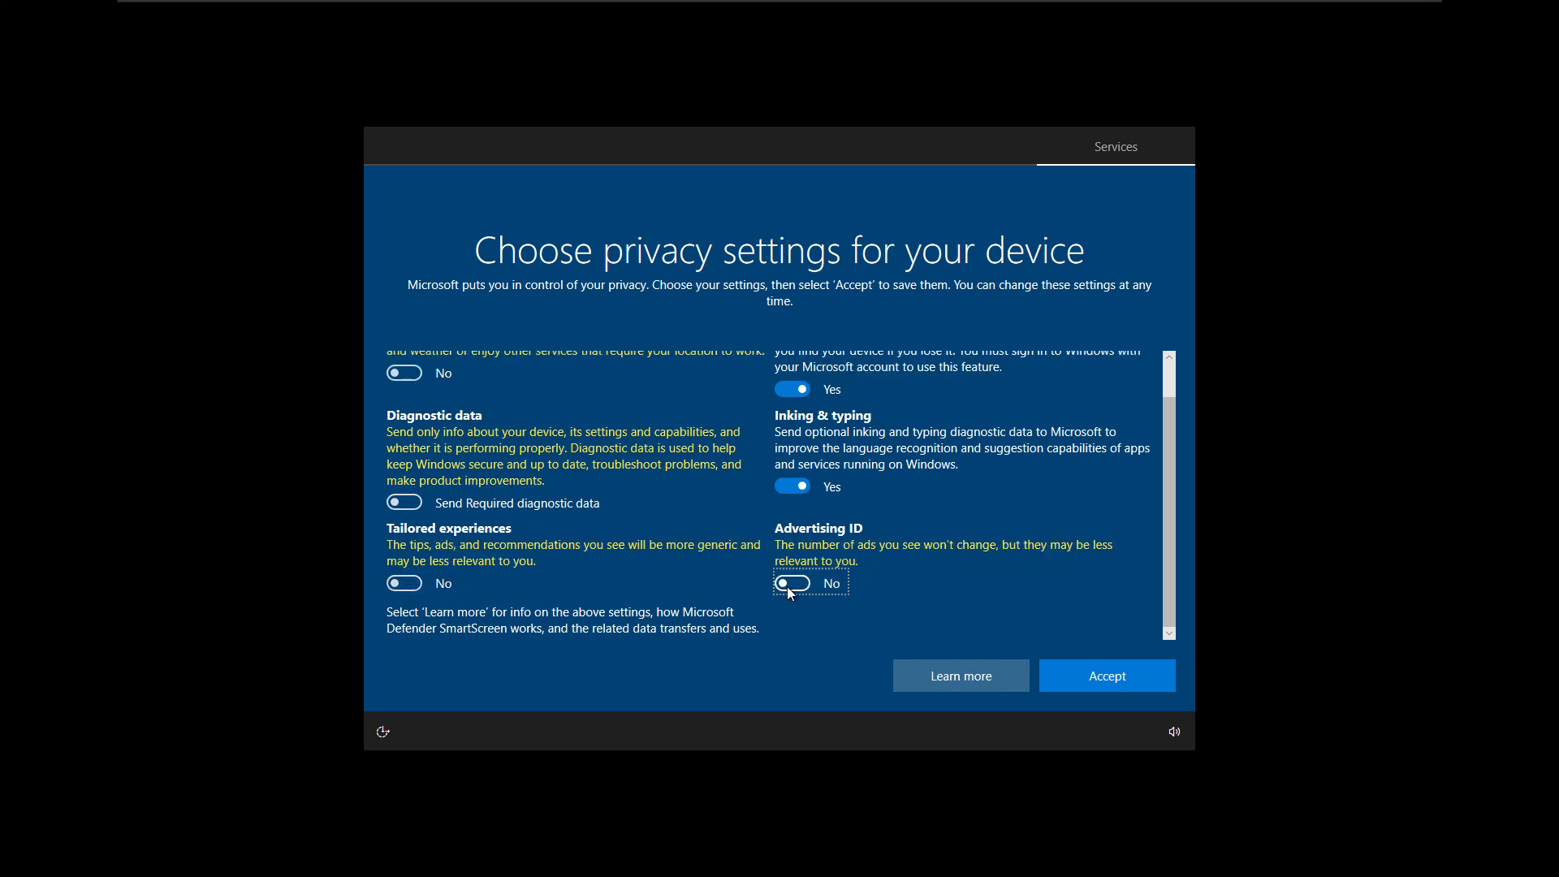
{"action": "left_click", "coordinate": [791, 489]}
{"action": "scroll", "coordinate": [808, 435], "scroll_direction": "up", "scroll_amount": 1}
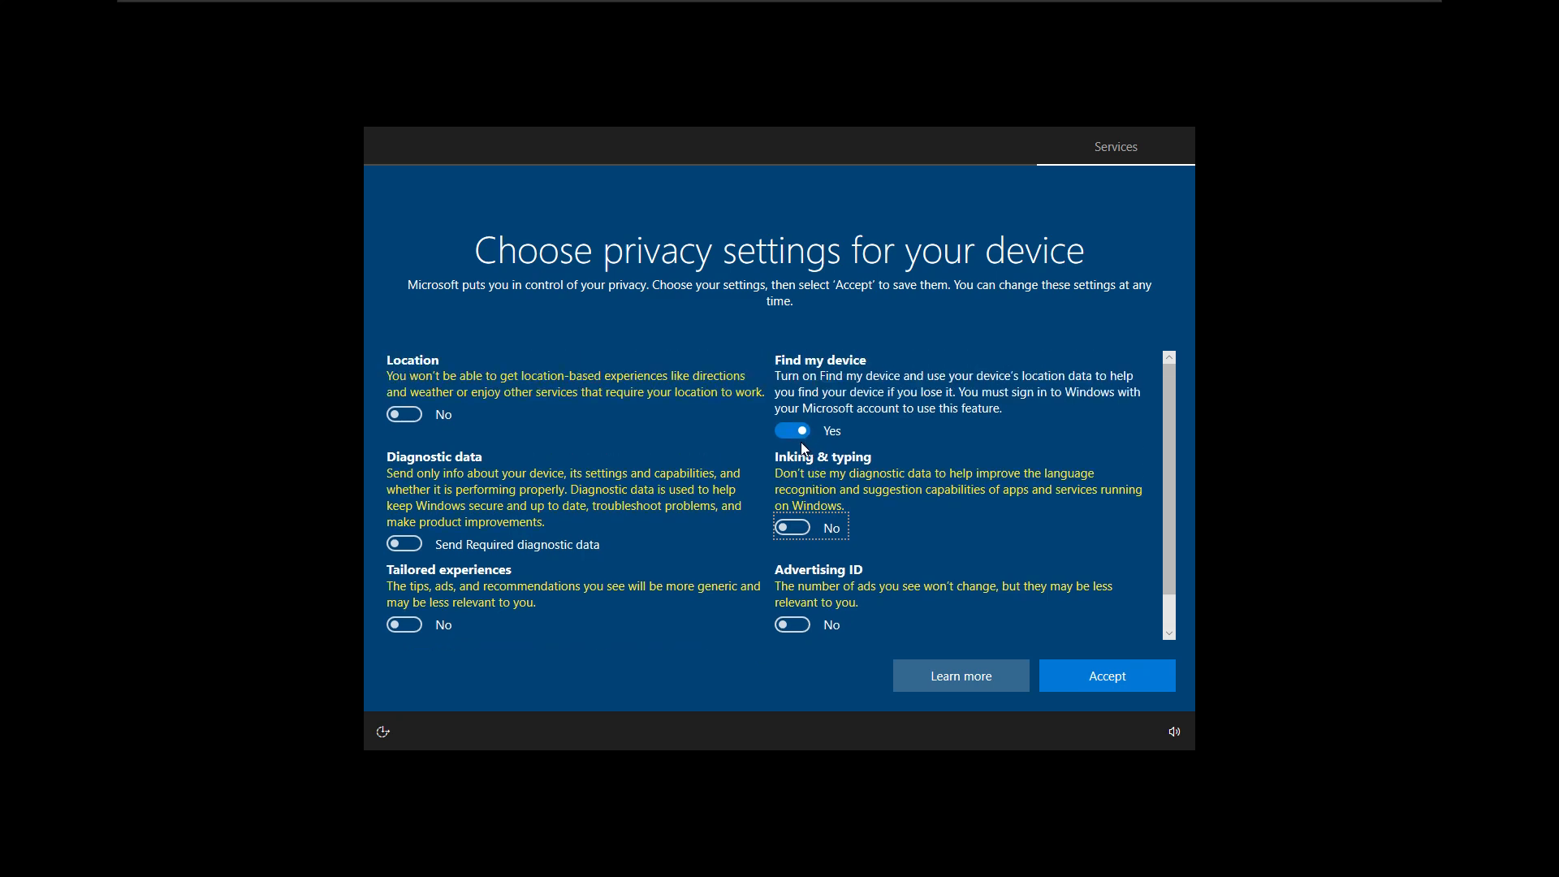
{"action": "left_click", "coordinate": [787, 435]}
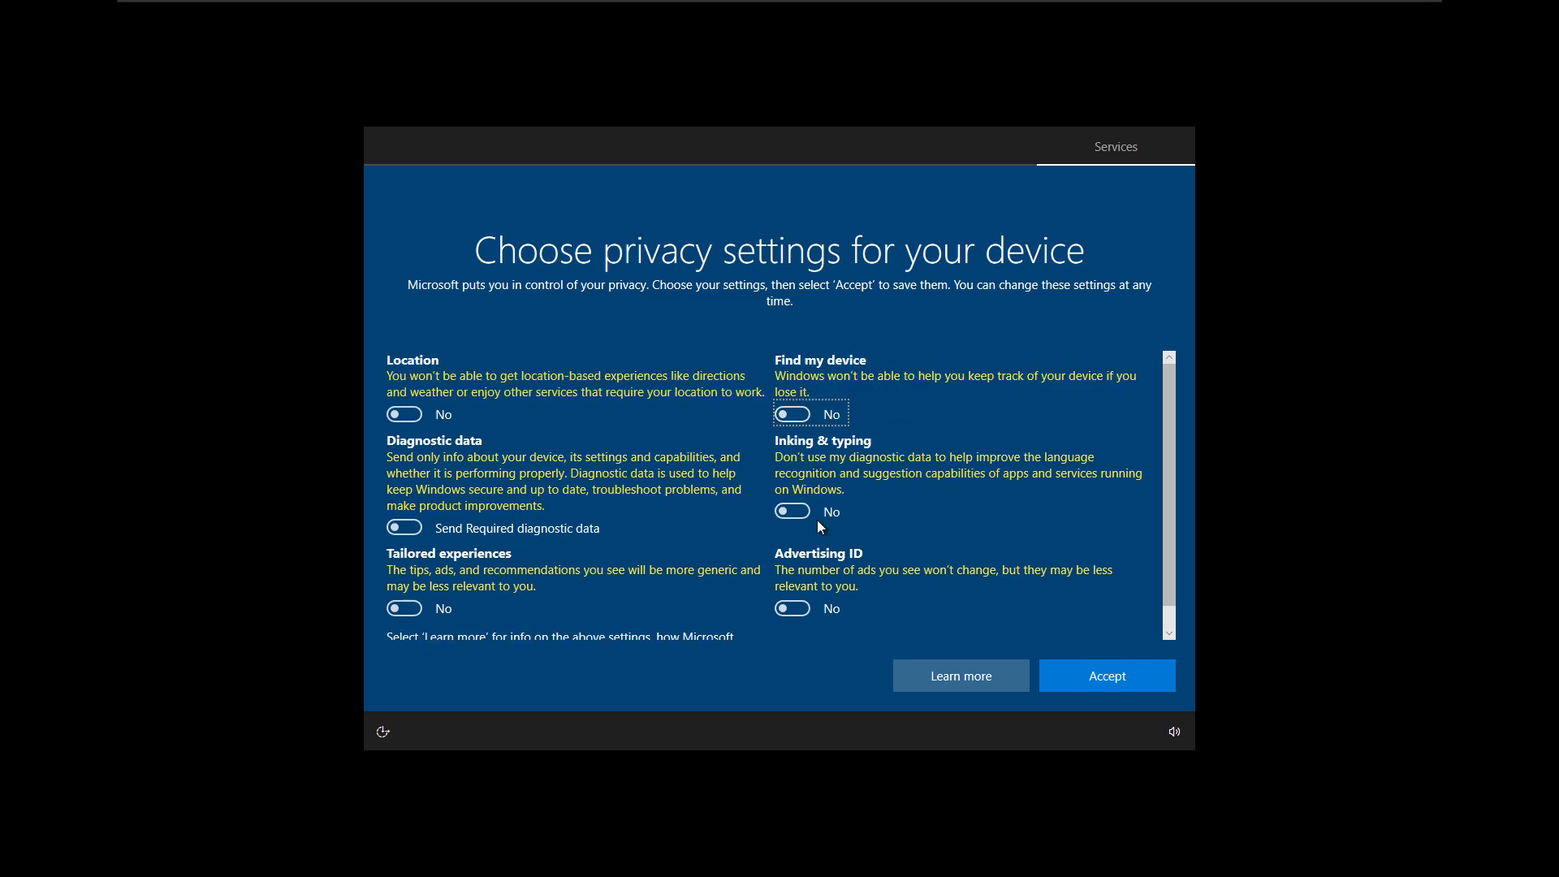
{"action": "left_click", "coordinate": [1114, 681]}
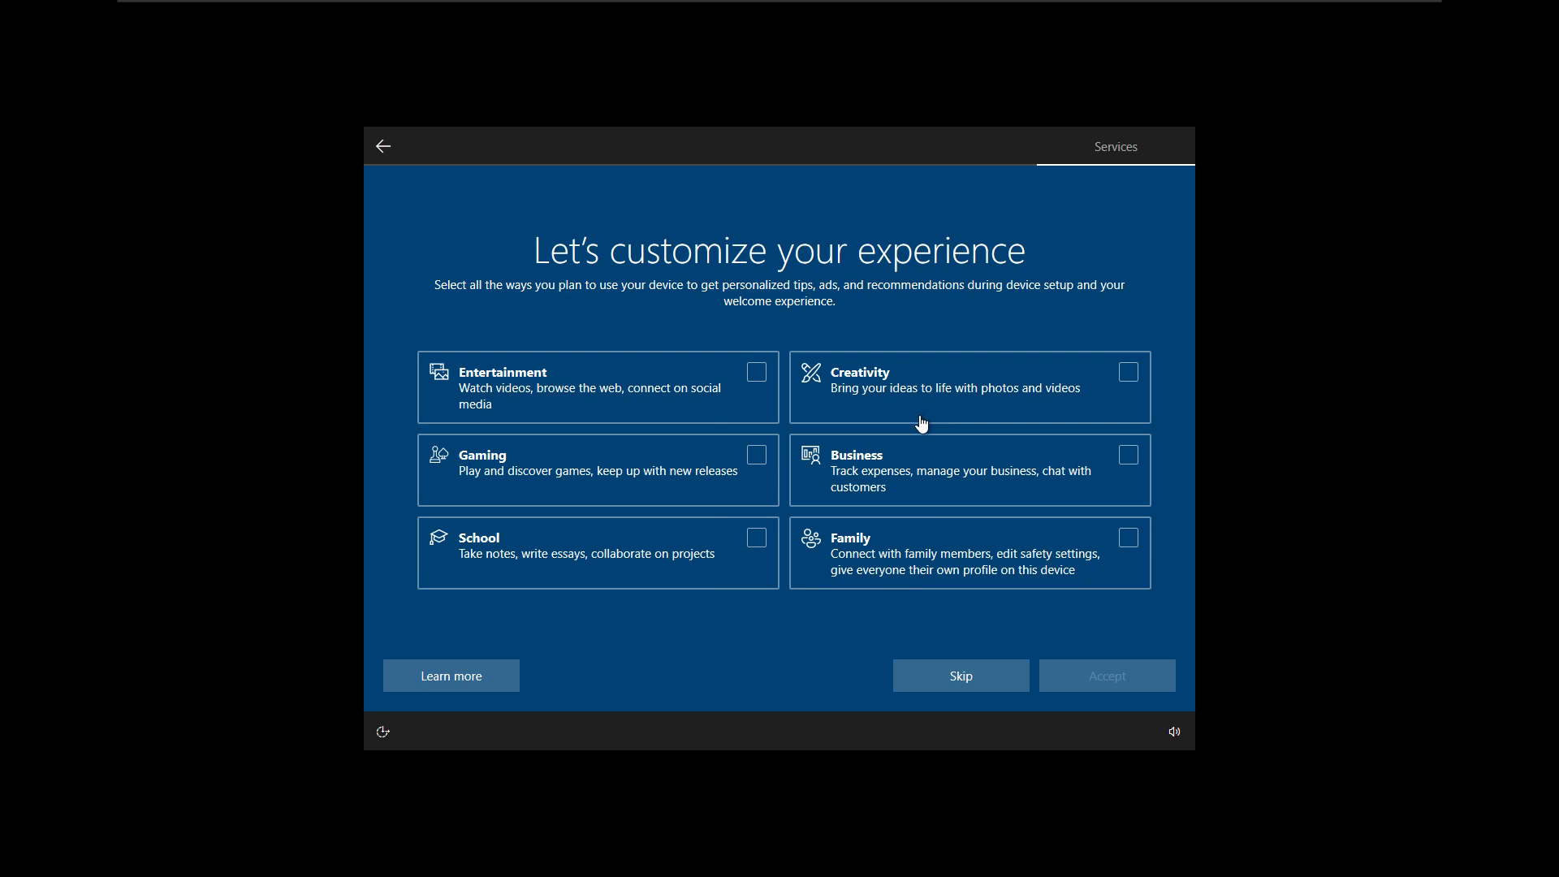
- Skip the usage customization, choose Not now for Cortana, and give Test1 input control
{"action": "left_click", "coordinate": [966, 689]}
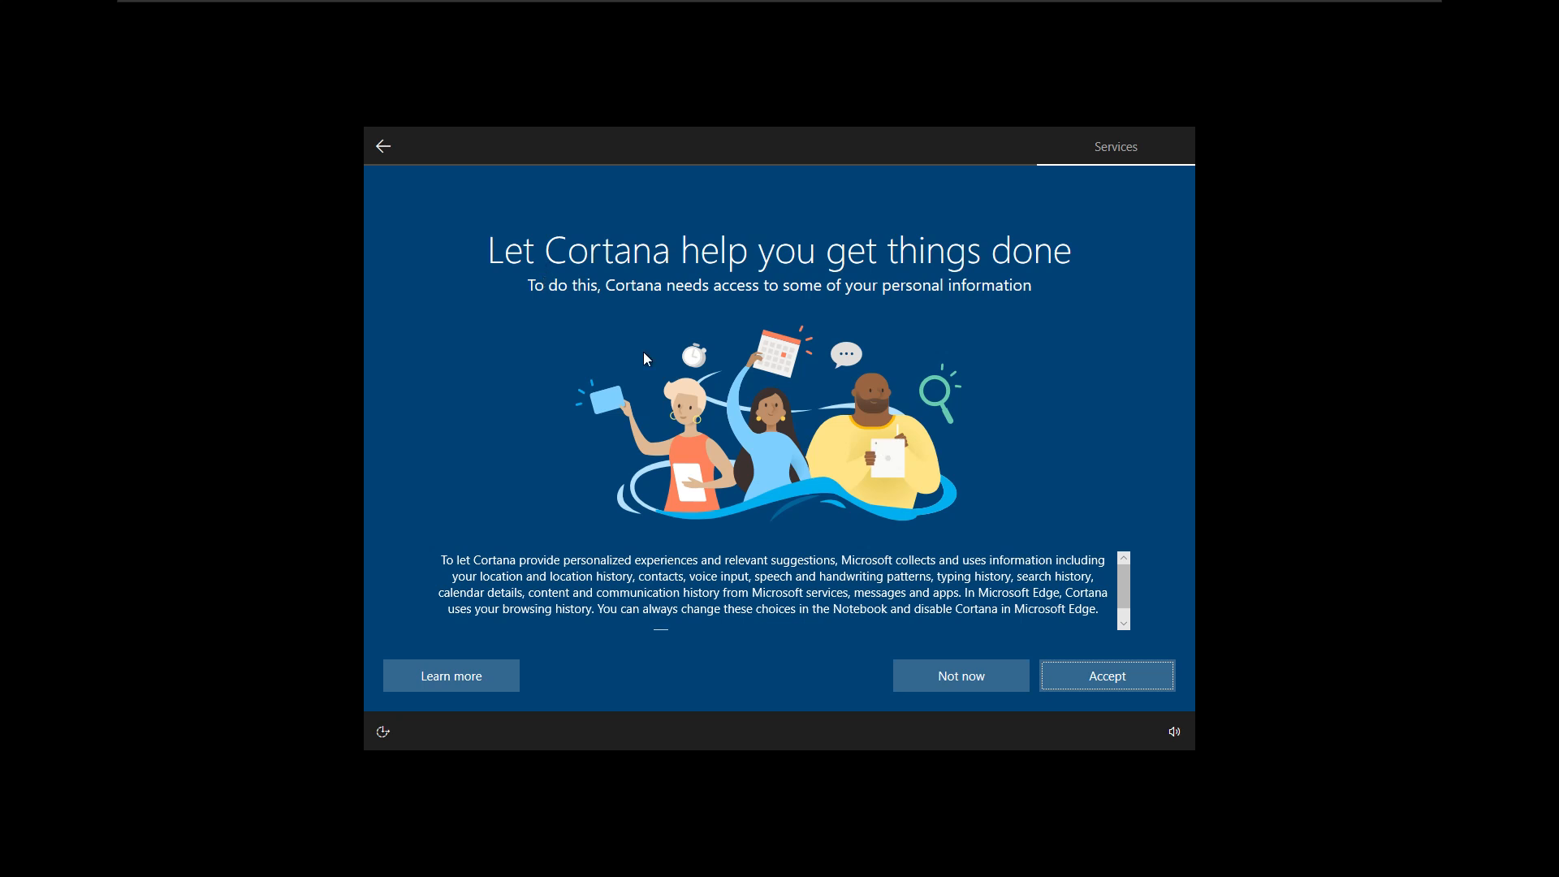
{"action": "left_click", "coordinate": [966, 681]}
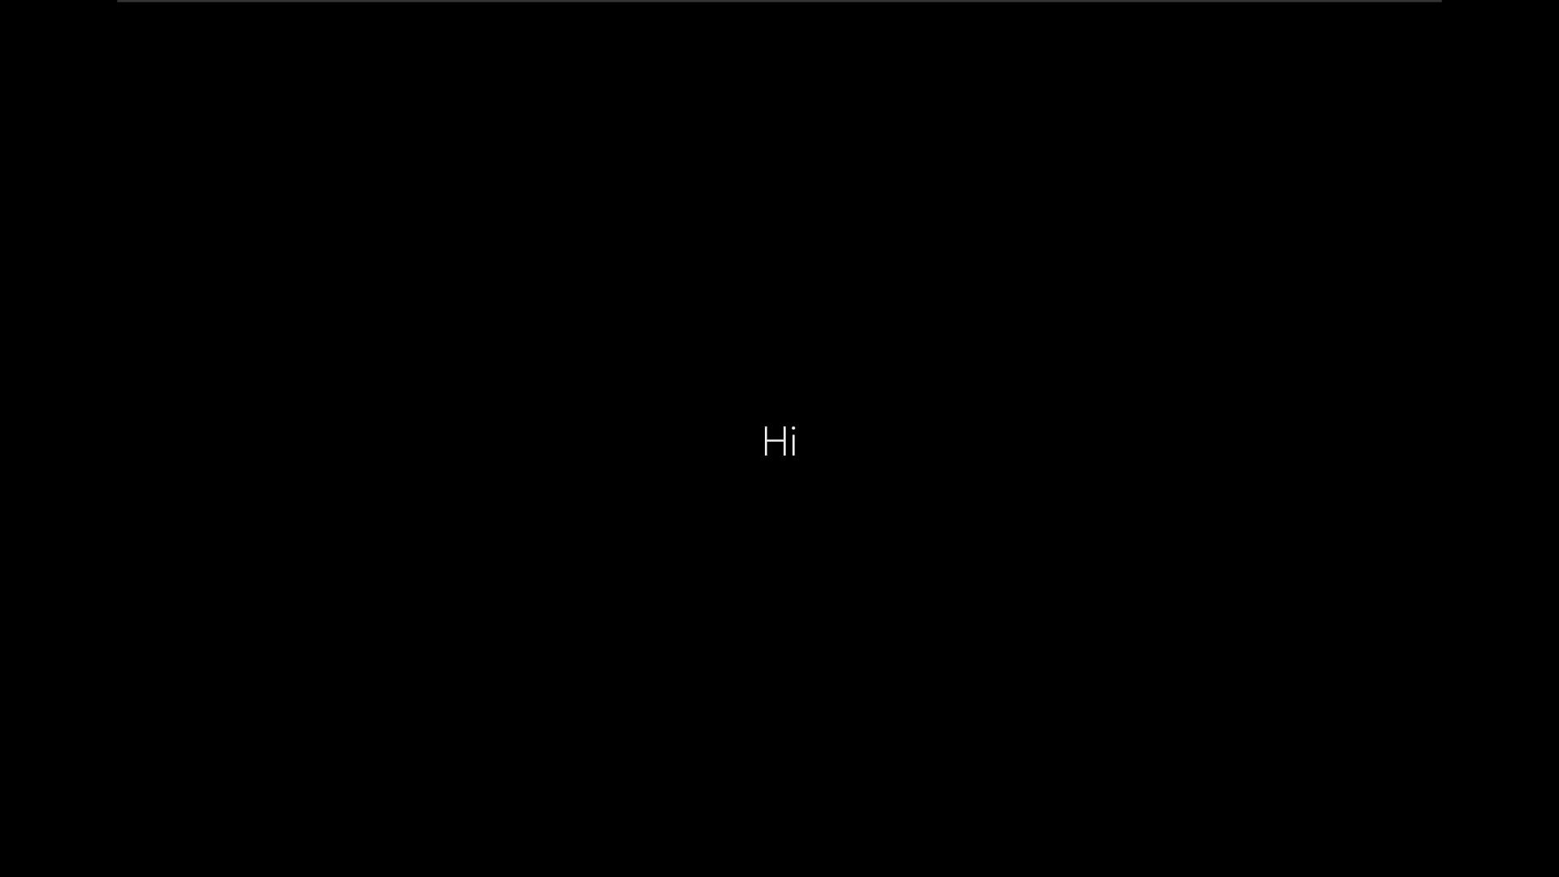
{"action": "left_click", "coordinate": [341, 441]}
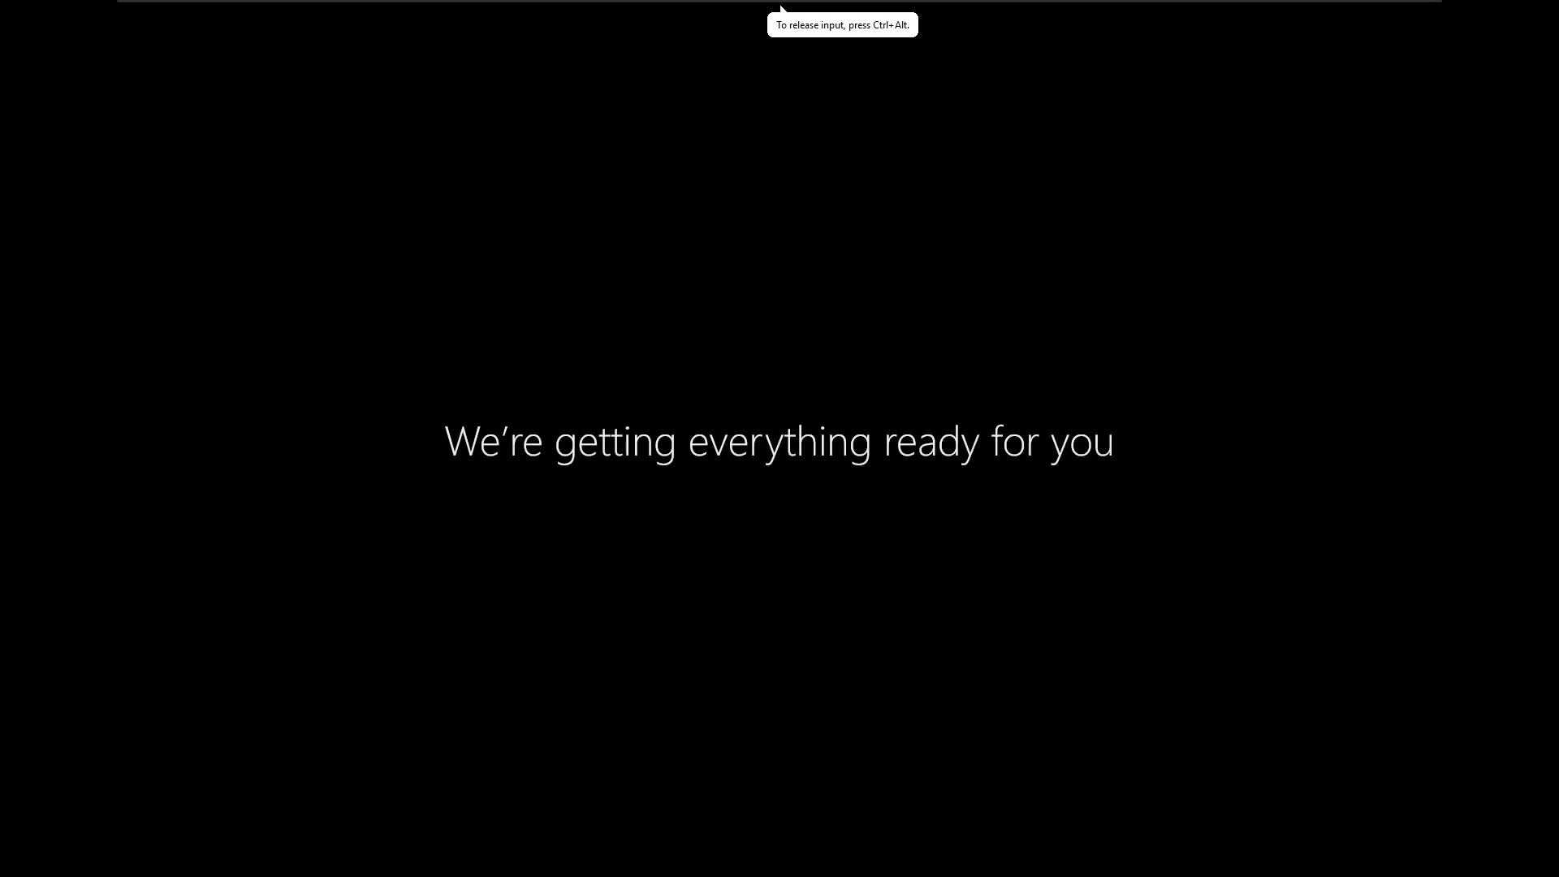
- In Test2, choose 'Set up for an organization' and pick 'Domain join instead'
{"action": "mouse_move", "coordinate": [1280, 10]}
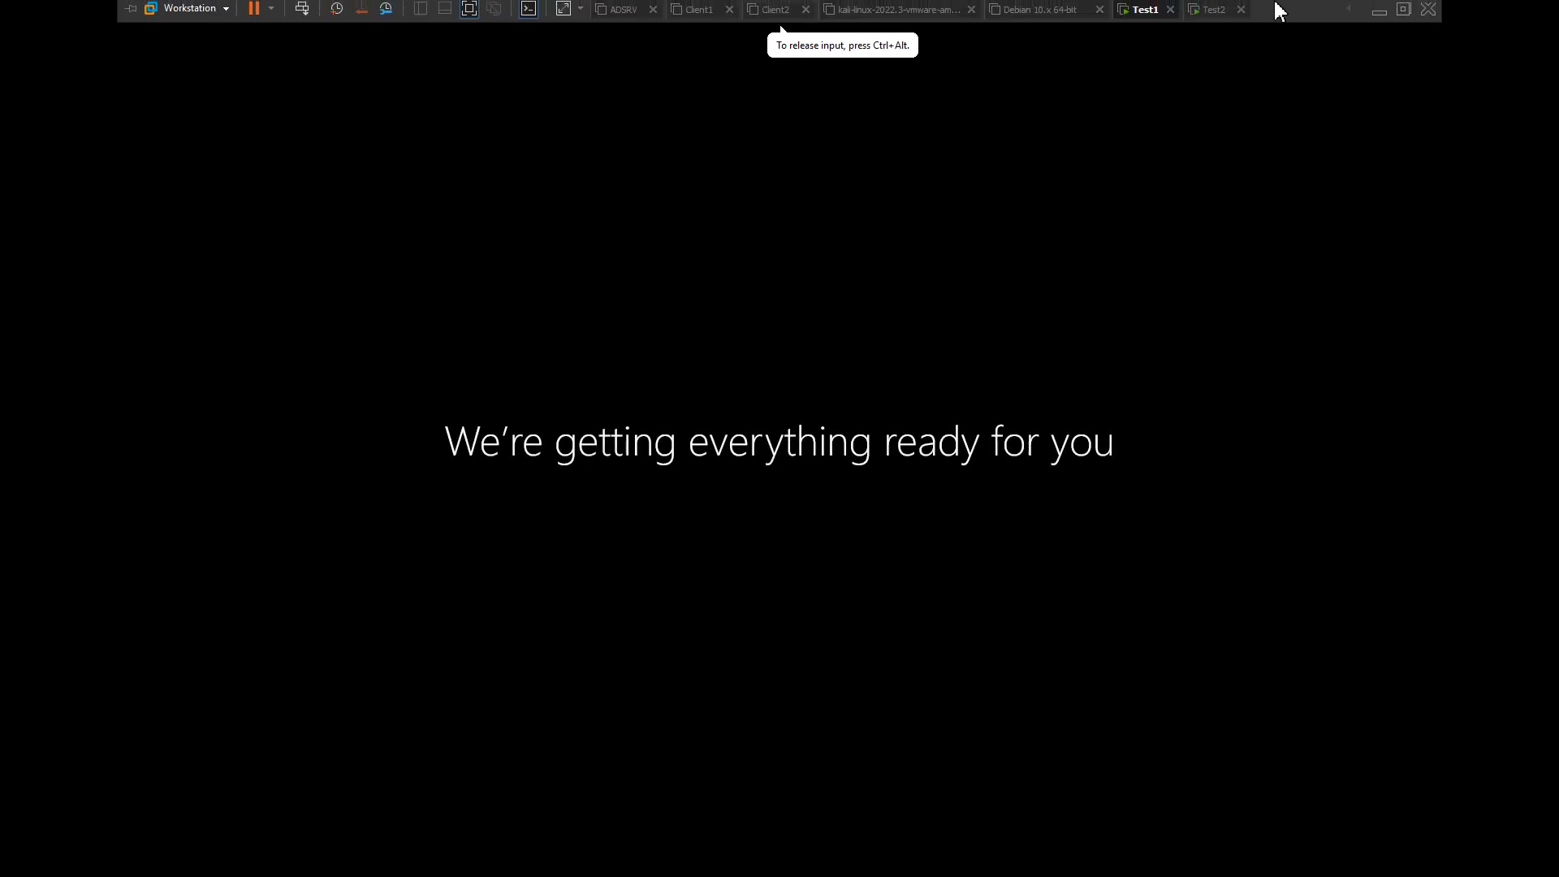
{"action": "left_click", "coordinate": [1214, 14]}
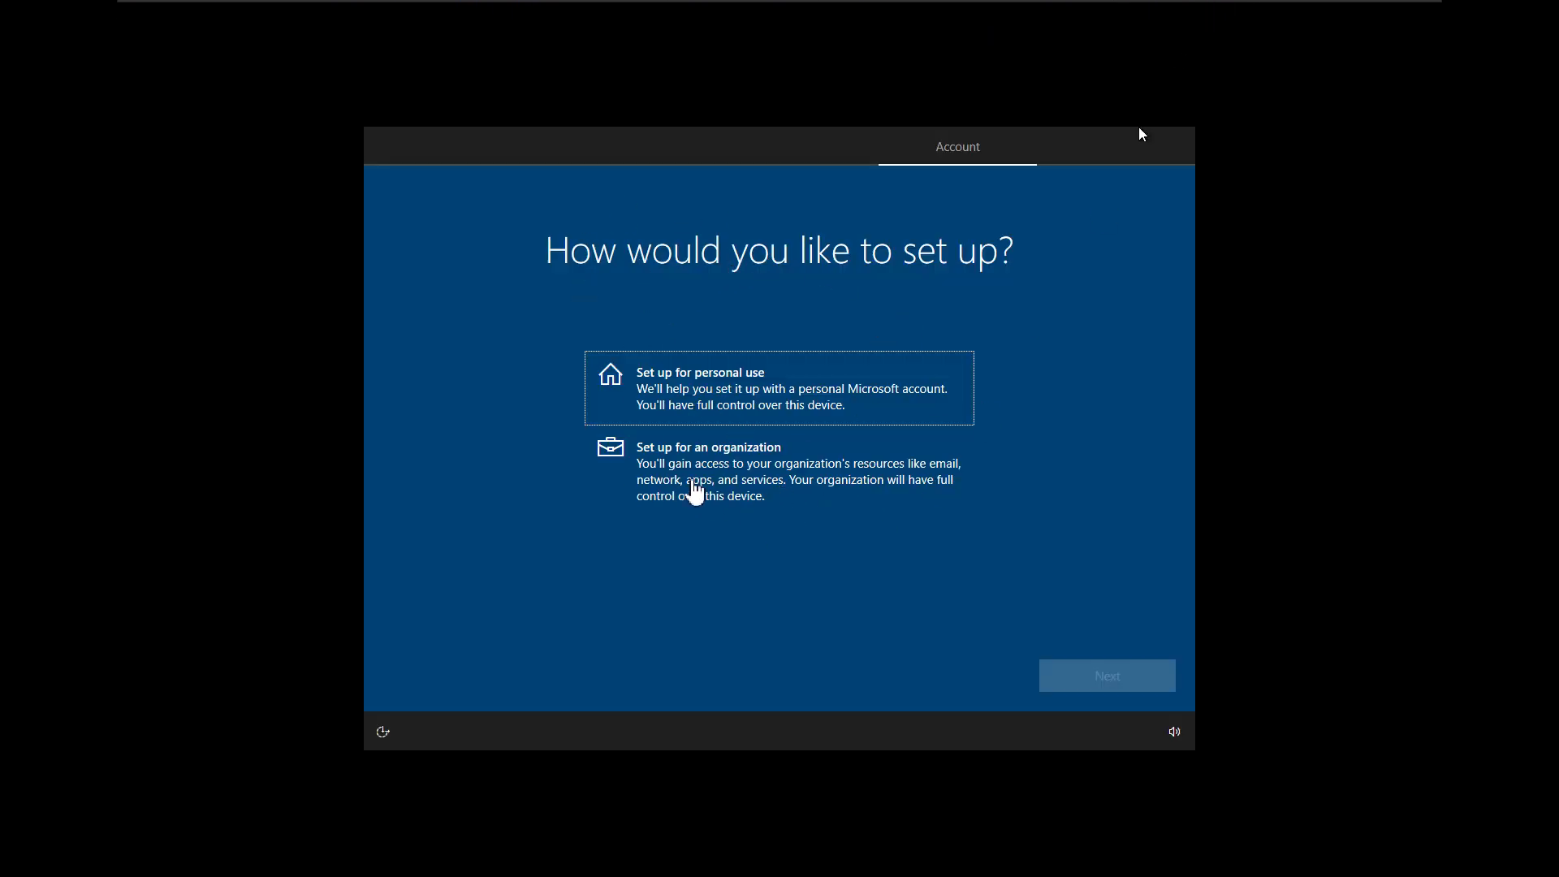
{"action": "left_click", "coordinate": [1138, 134]}
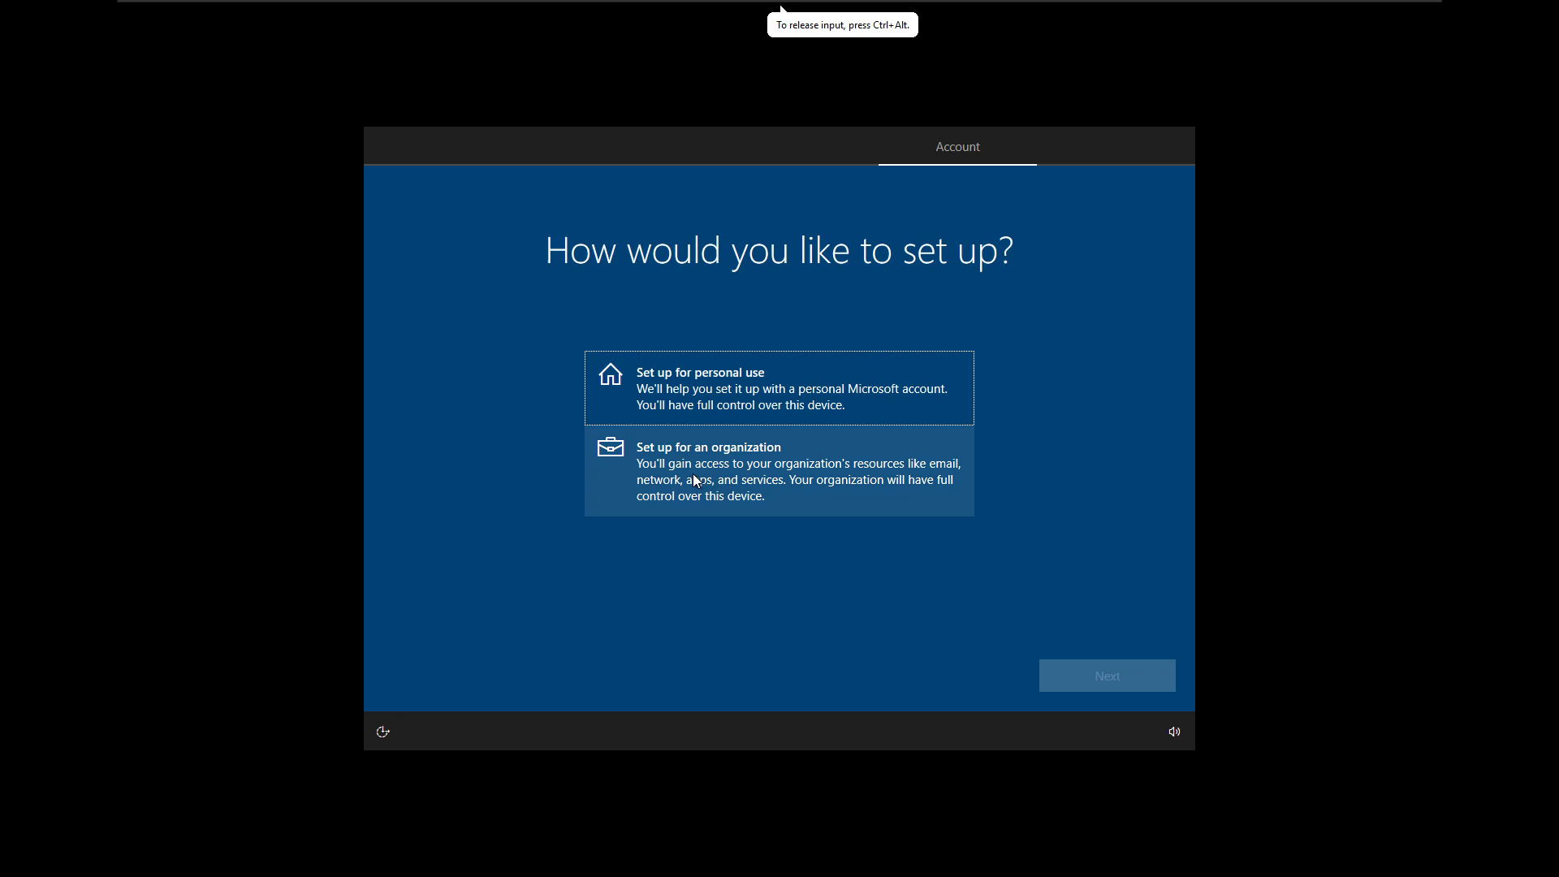
{"action": "left_click", "coordinate": [794, 486]}
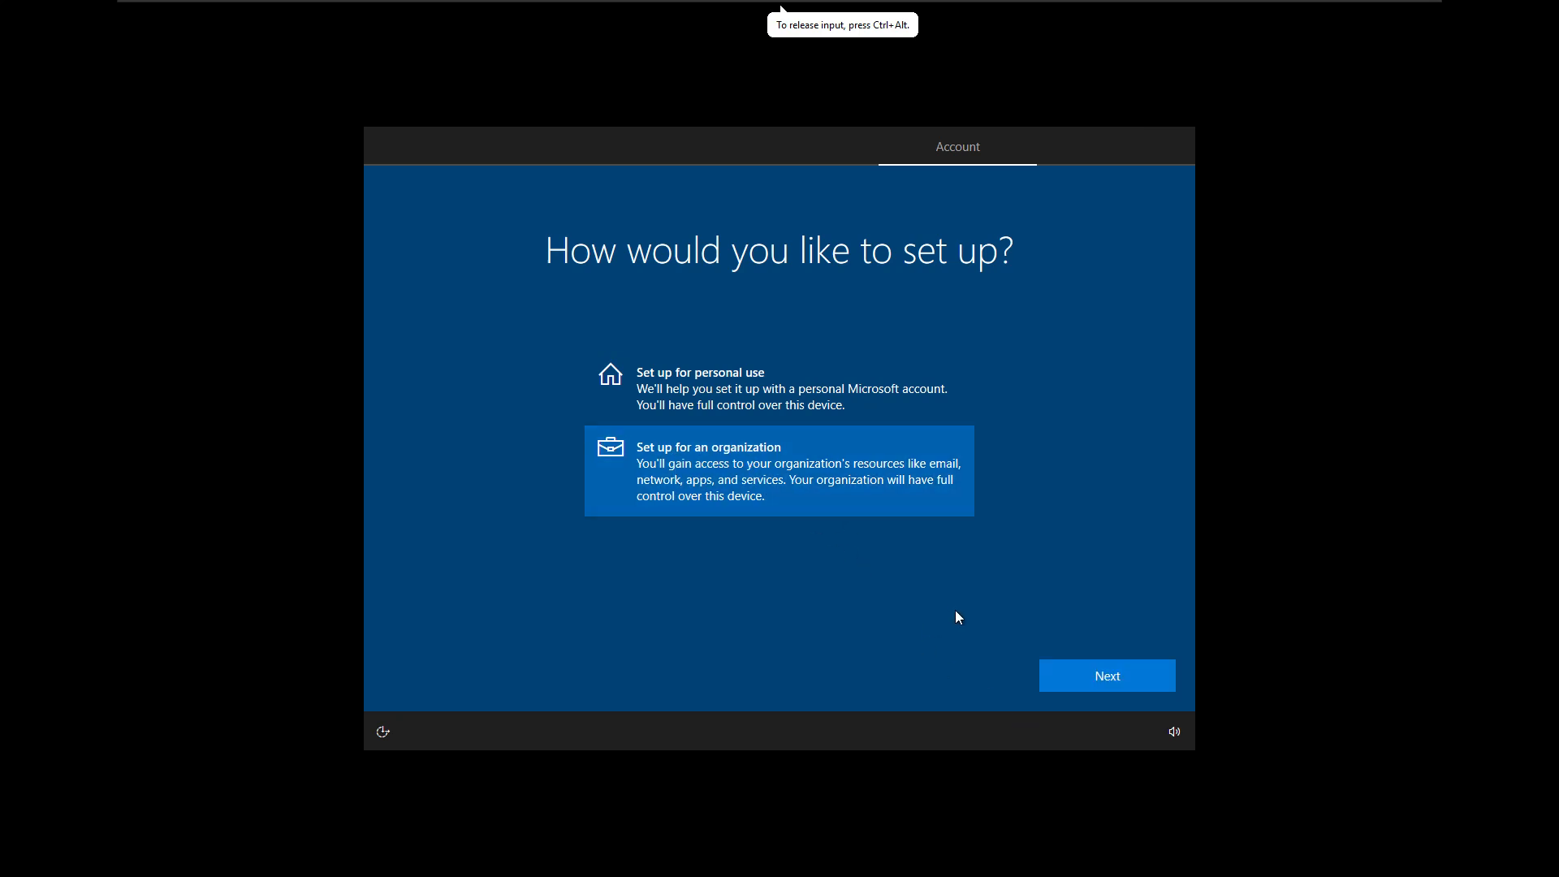
{"action": "left_click", "coordinate": [1069, 675]}
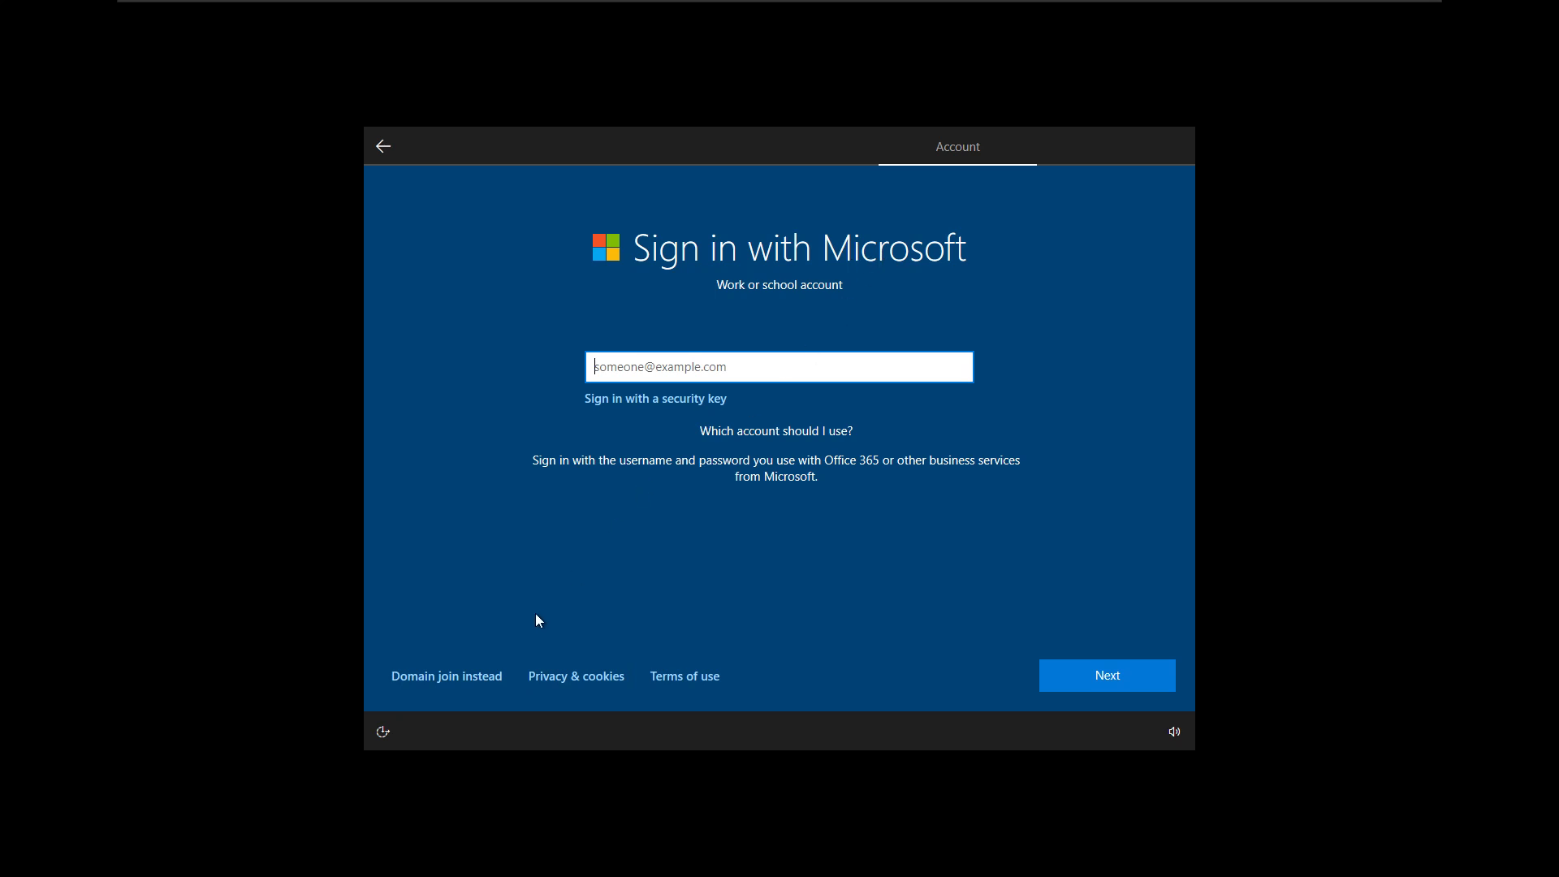
{"action": "left_click", "coordinate": [455, 677]}
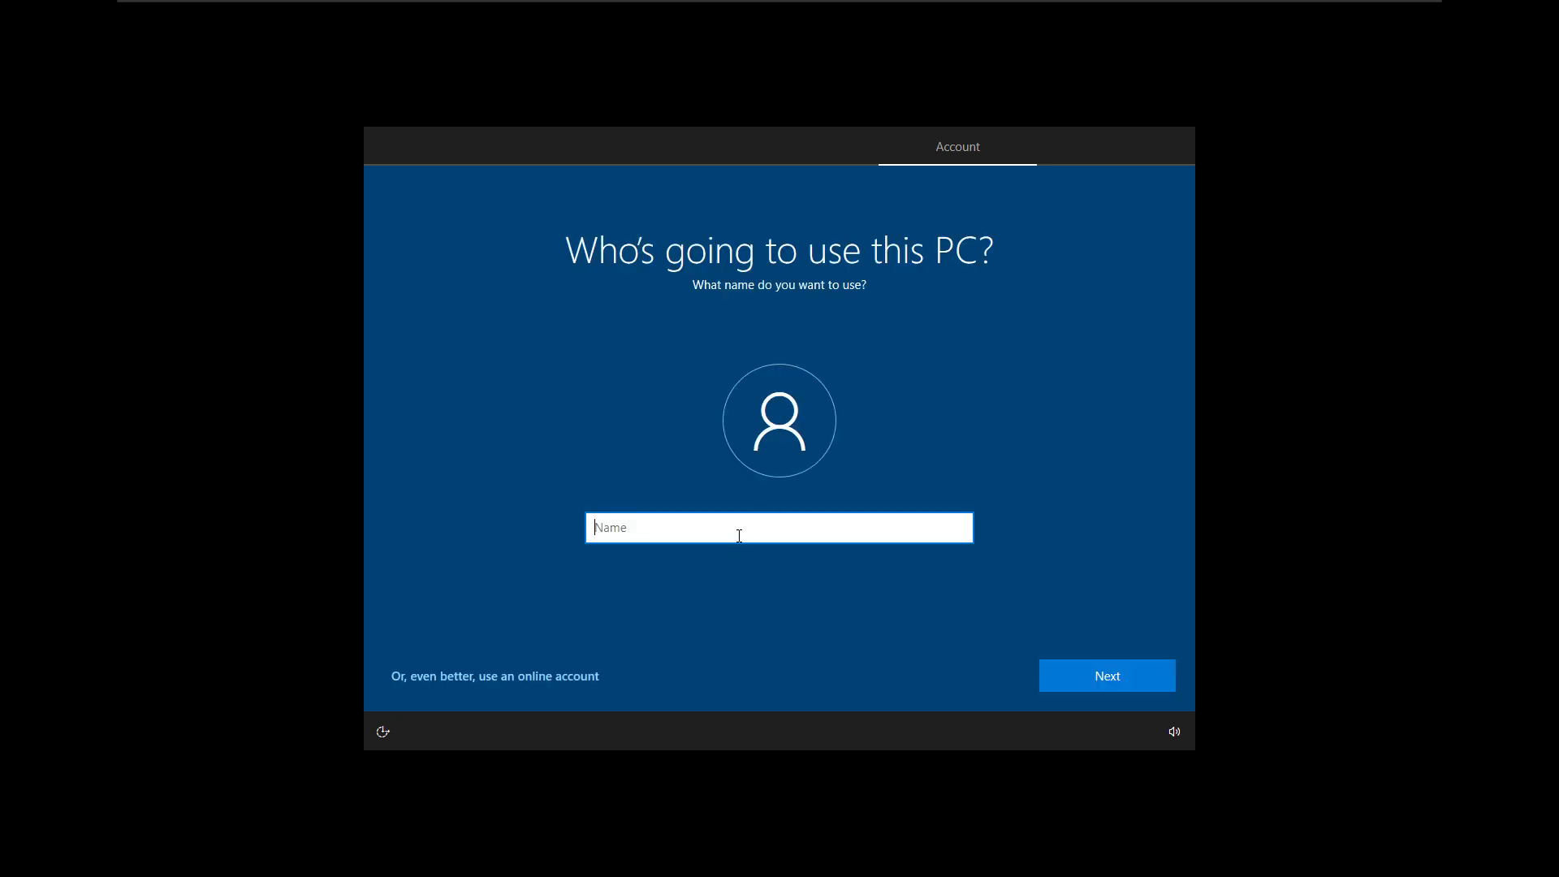
- Name Test2's local account user2, then enter and confirm the account password
{"action": "type", "text": "user2"}
{"action": "key", "text": "Tab"}
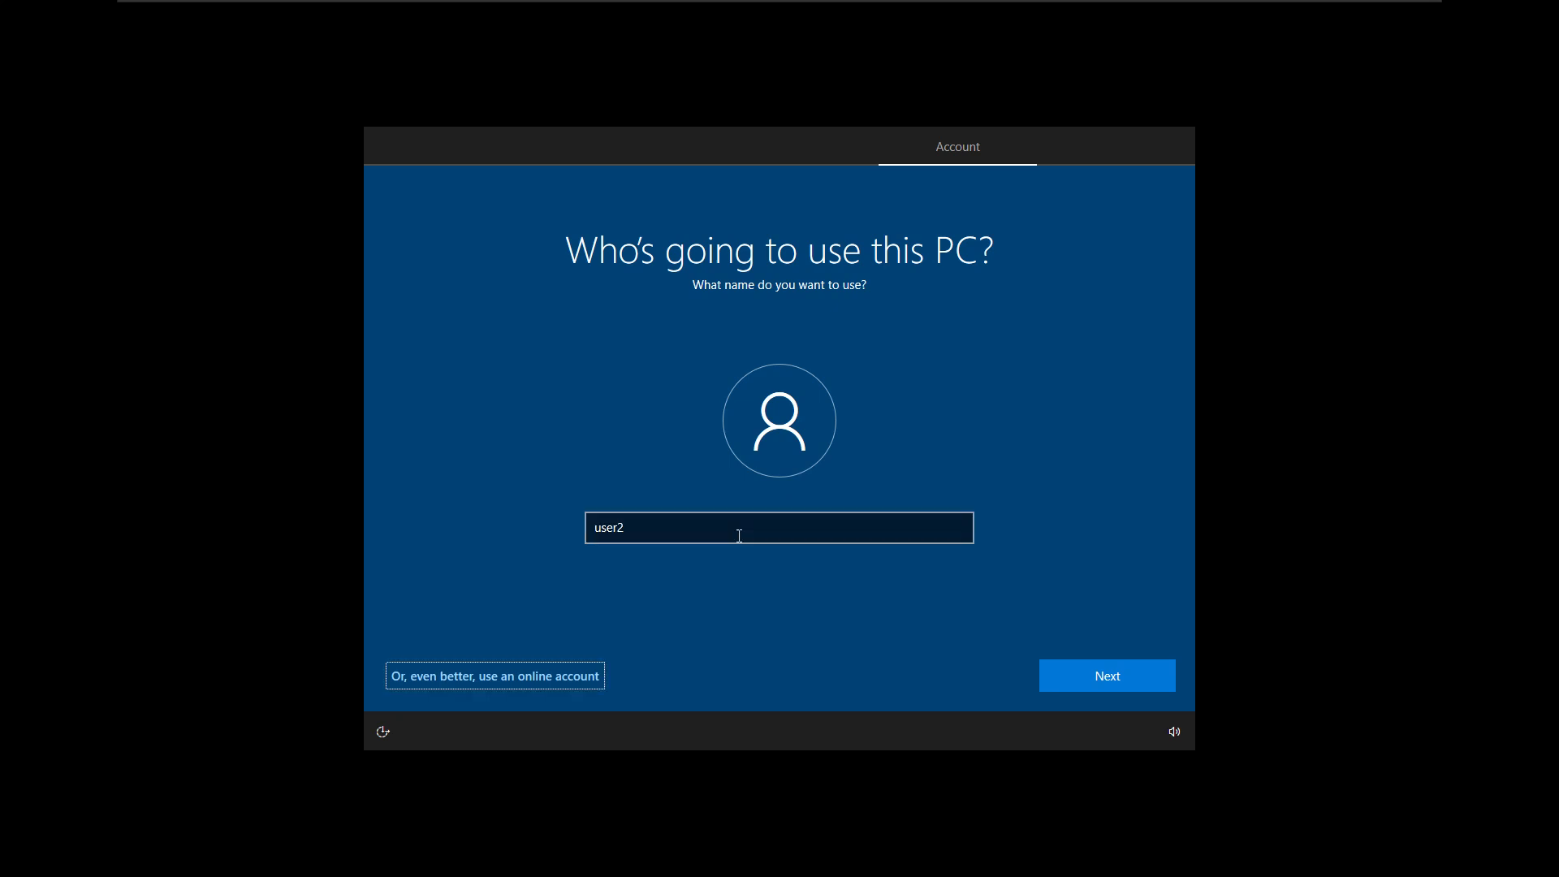
{"action": "key", "text": "Tab"}
{"action": "key", "text": "Return"}
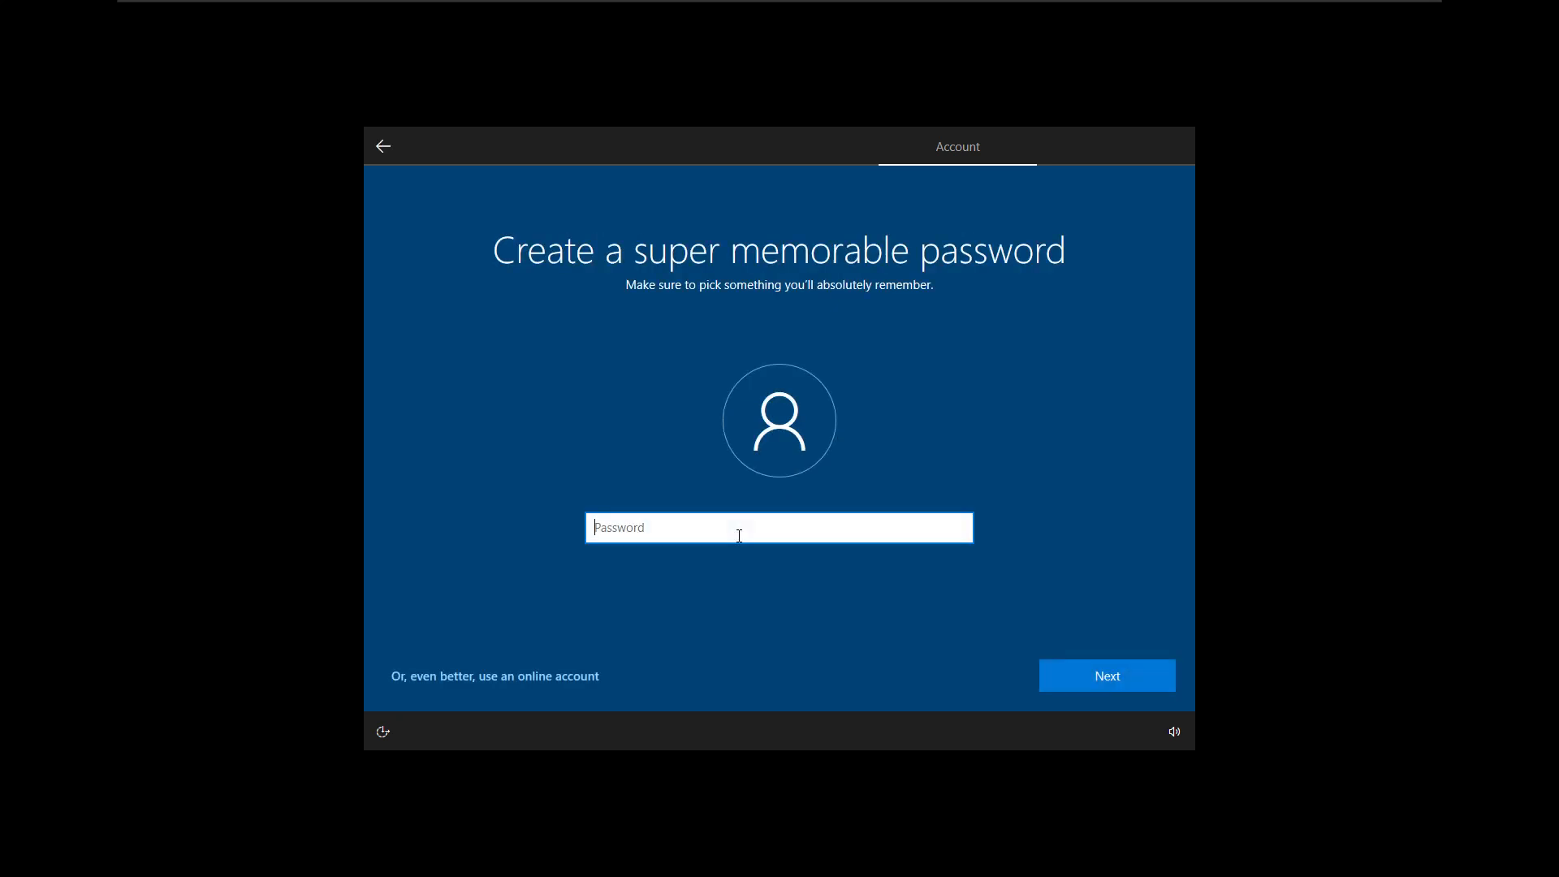
{"action": "type", "text": "12345678910"}
{"action": "key", "text": "Return"}
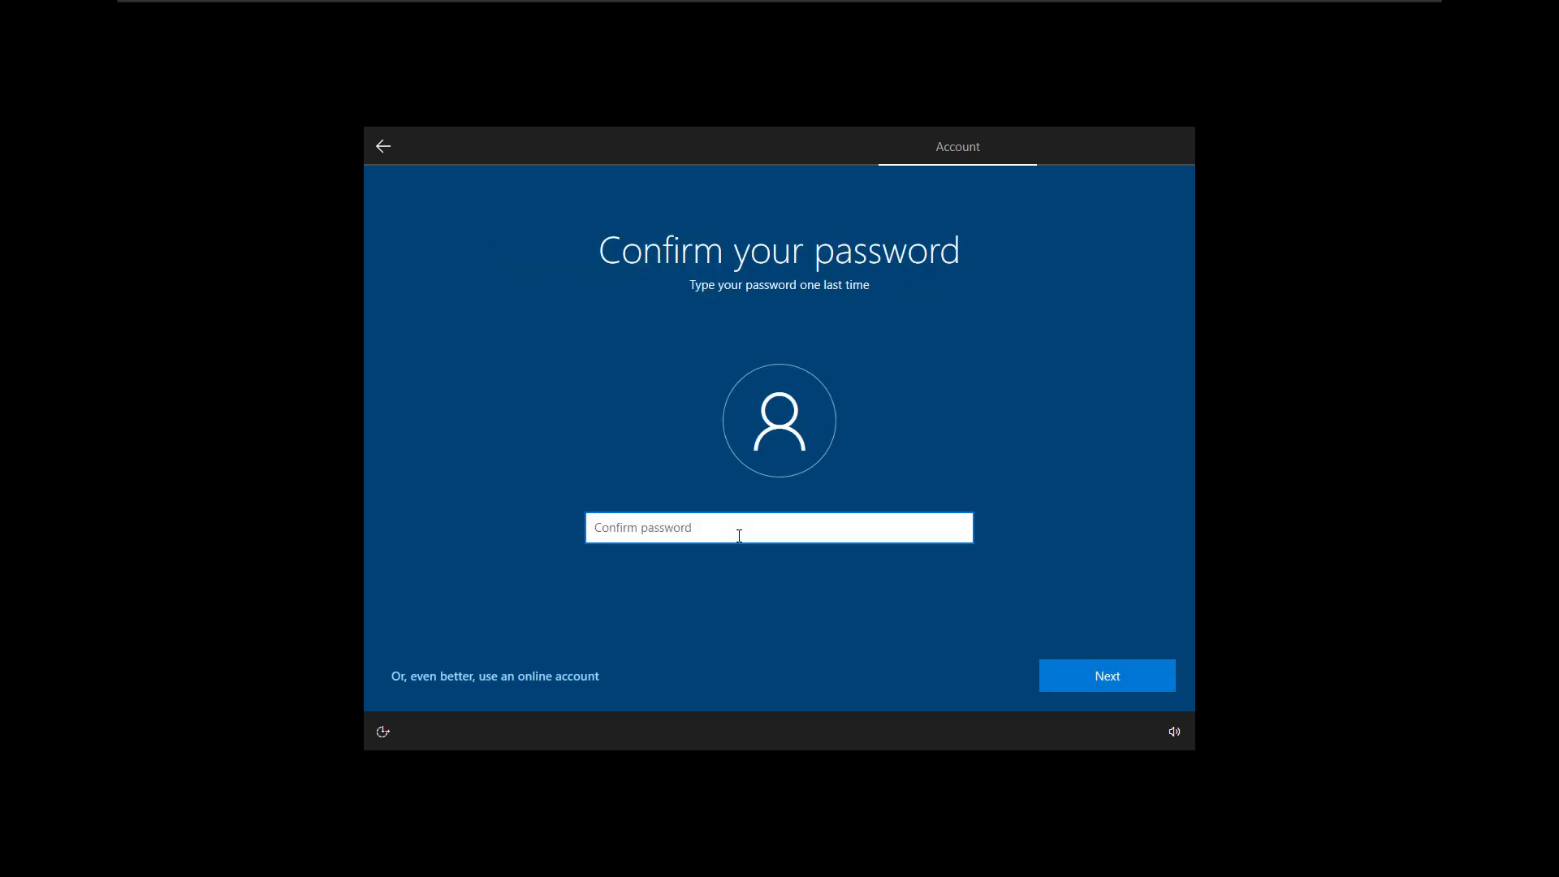
{"action": "type", "text": "12345678901"}
{"action": "key", "text": "Return"}
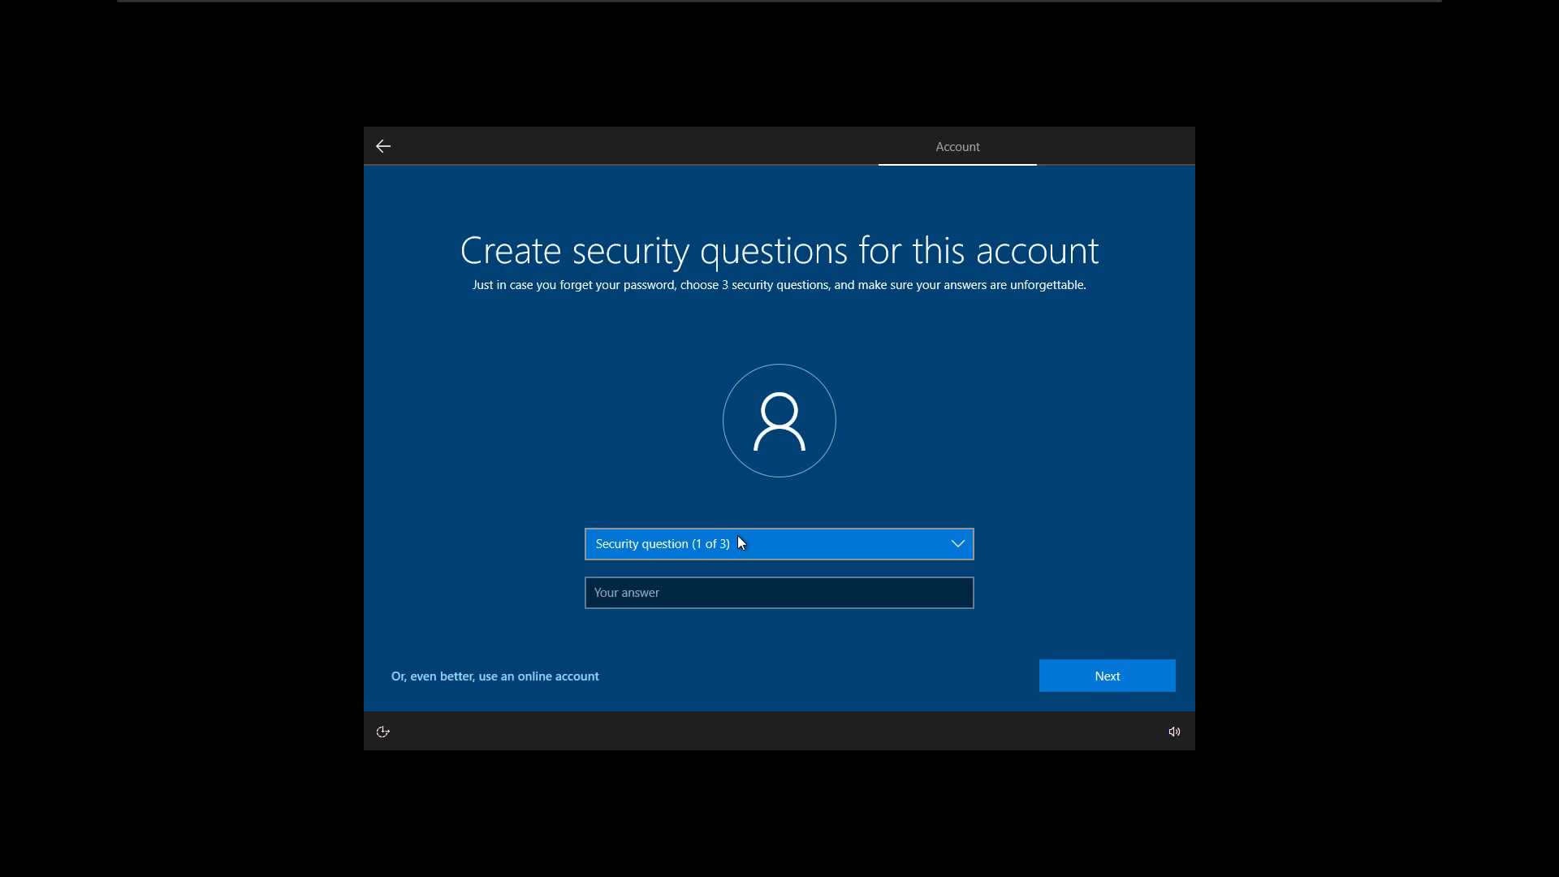
- Answer three security questions, including the birth-city and childhood nickname ones
{"action": "key", "text": "Tab"}
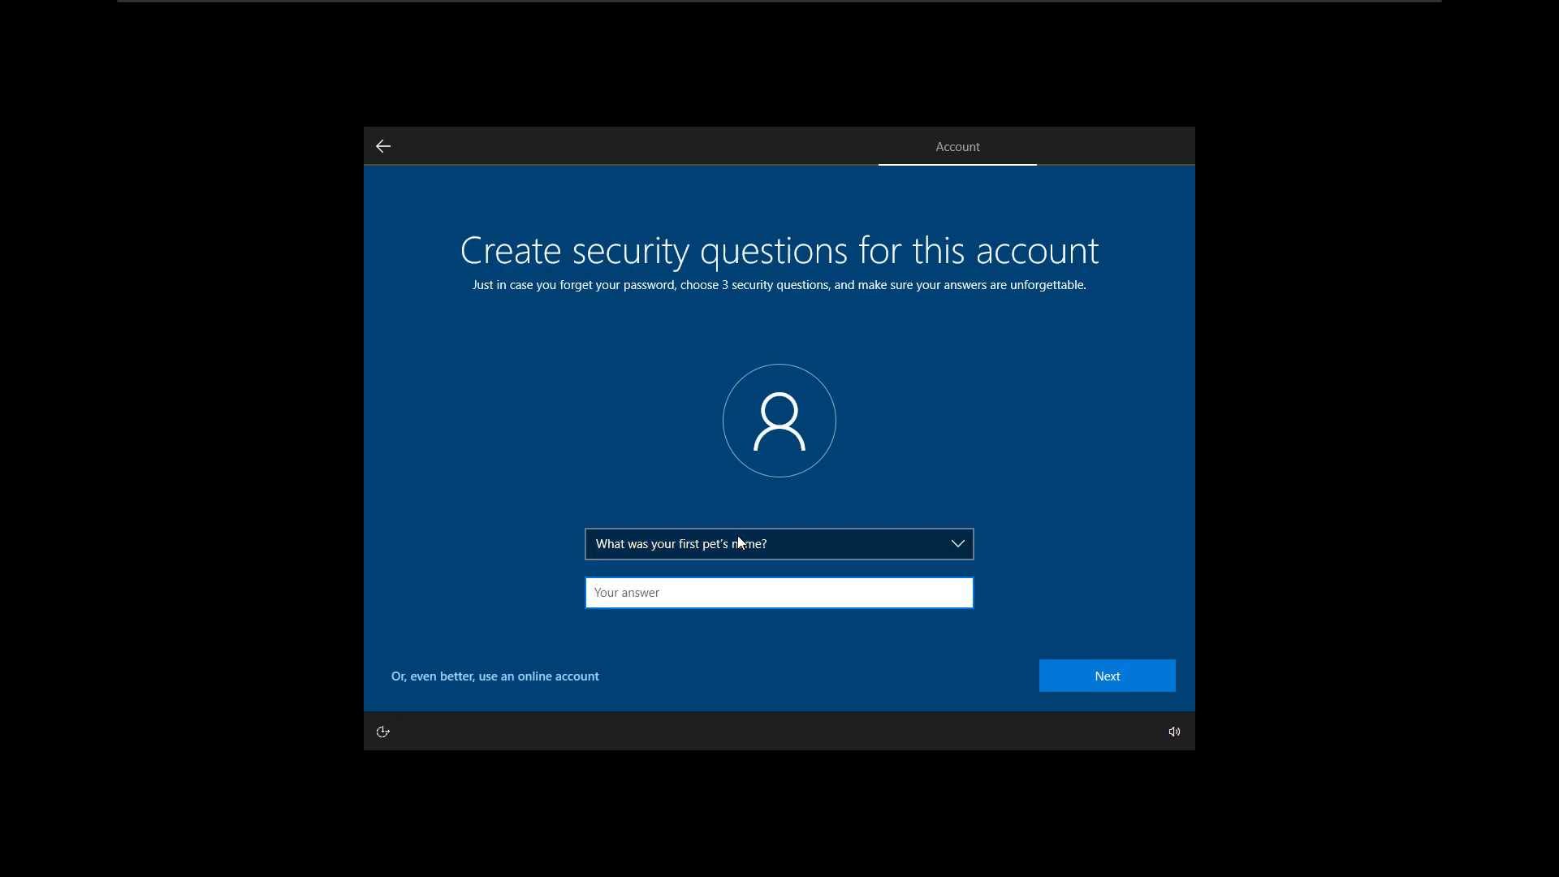
{"action": "type", "text": "test"}
{"action": "key", "text": "Return"}
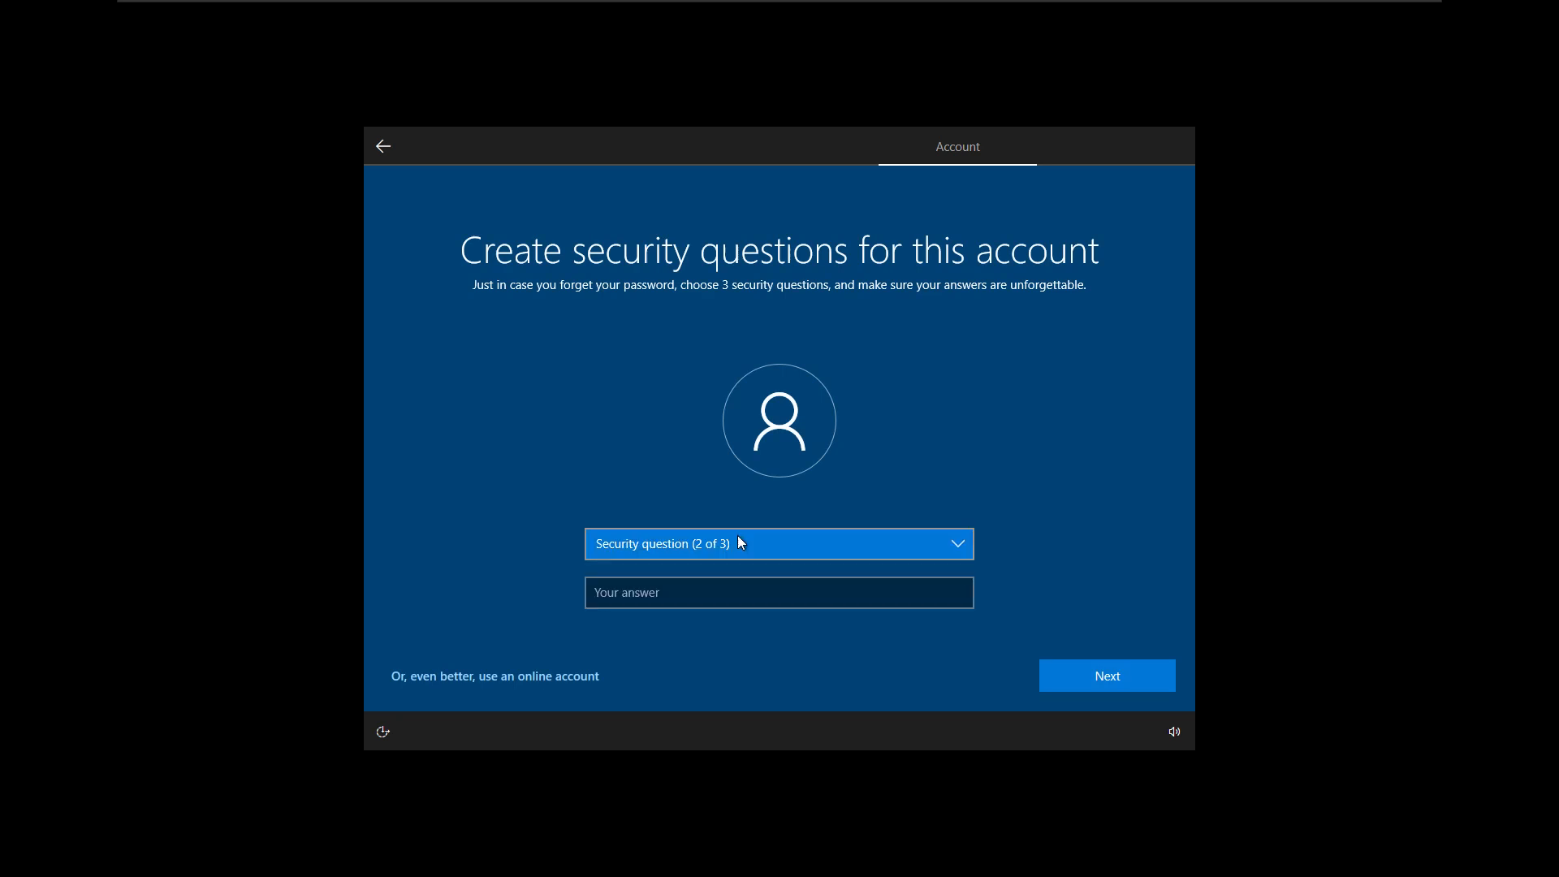
{"action": "key", "text": "Tab"}
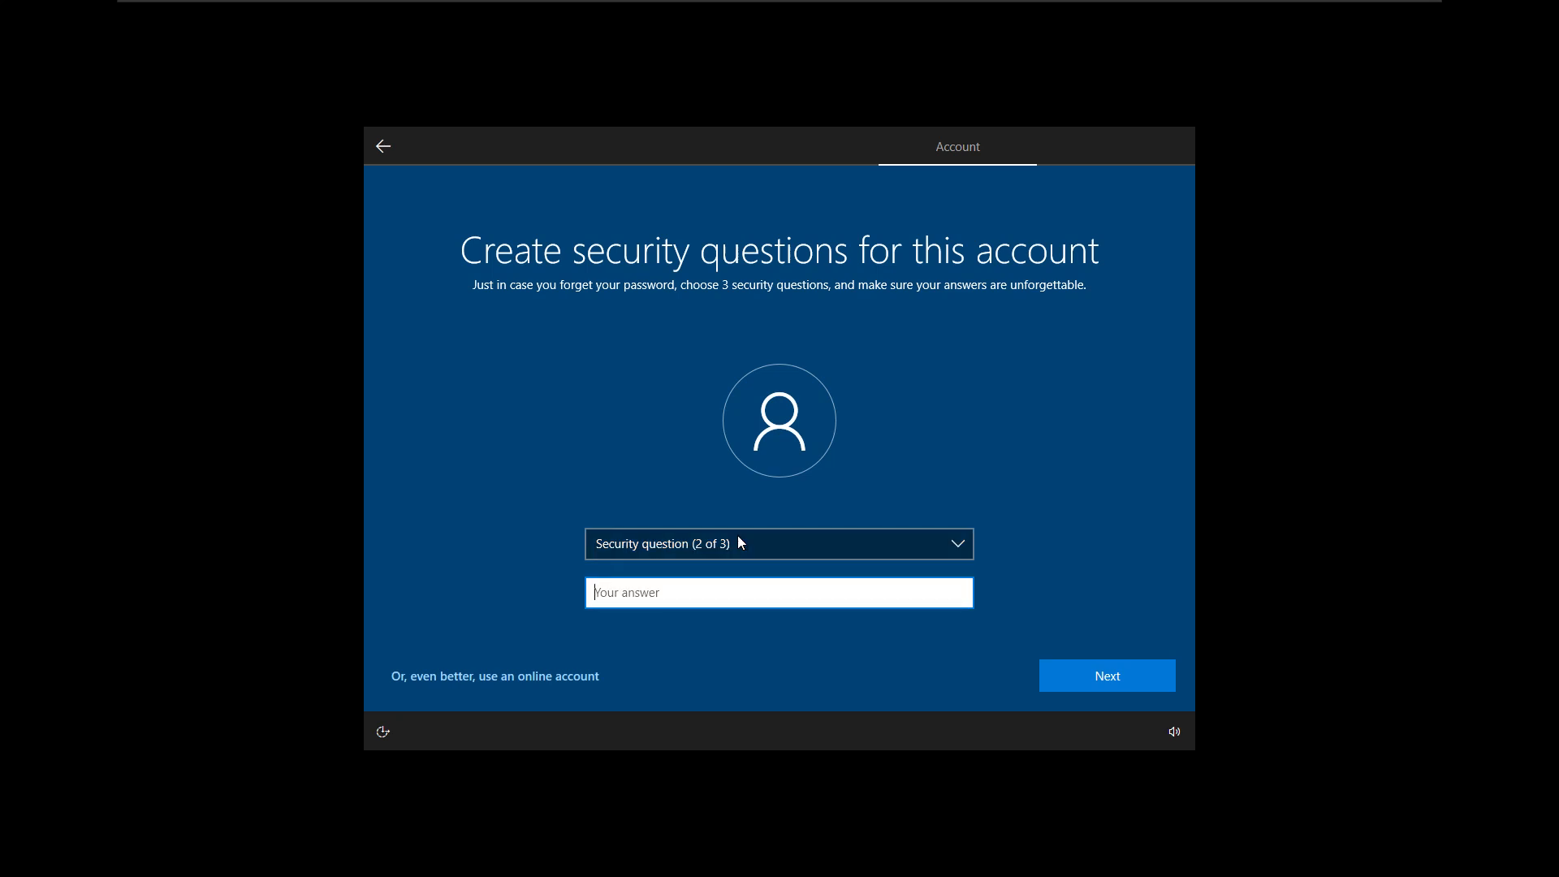
{"action": "left_click", "coordinate": [738, 537]}
{"action": "left_click", "coordinate": [719, 557]}
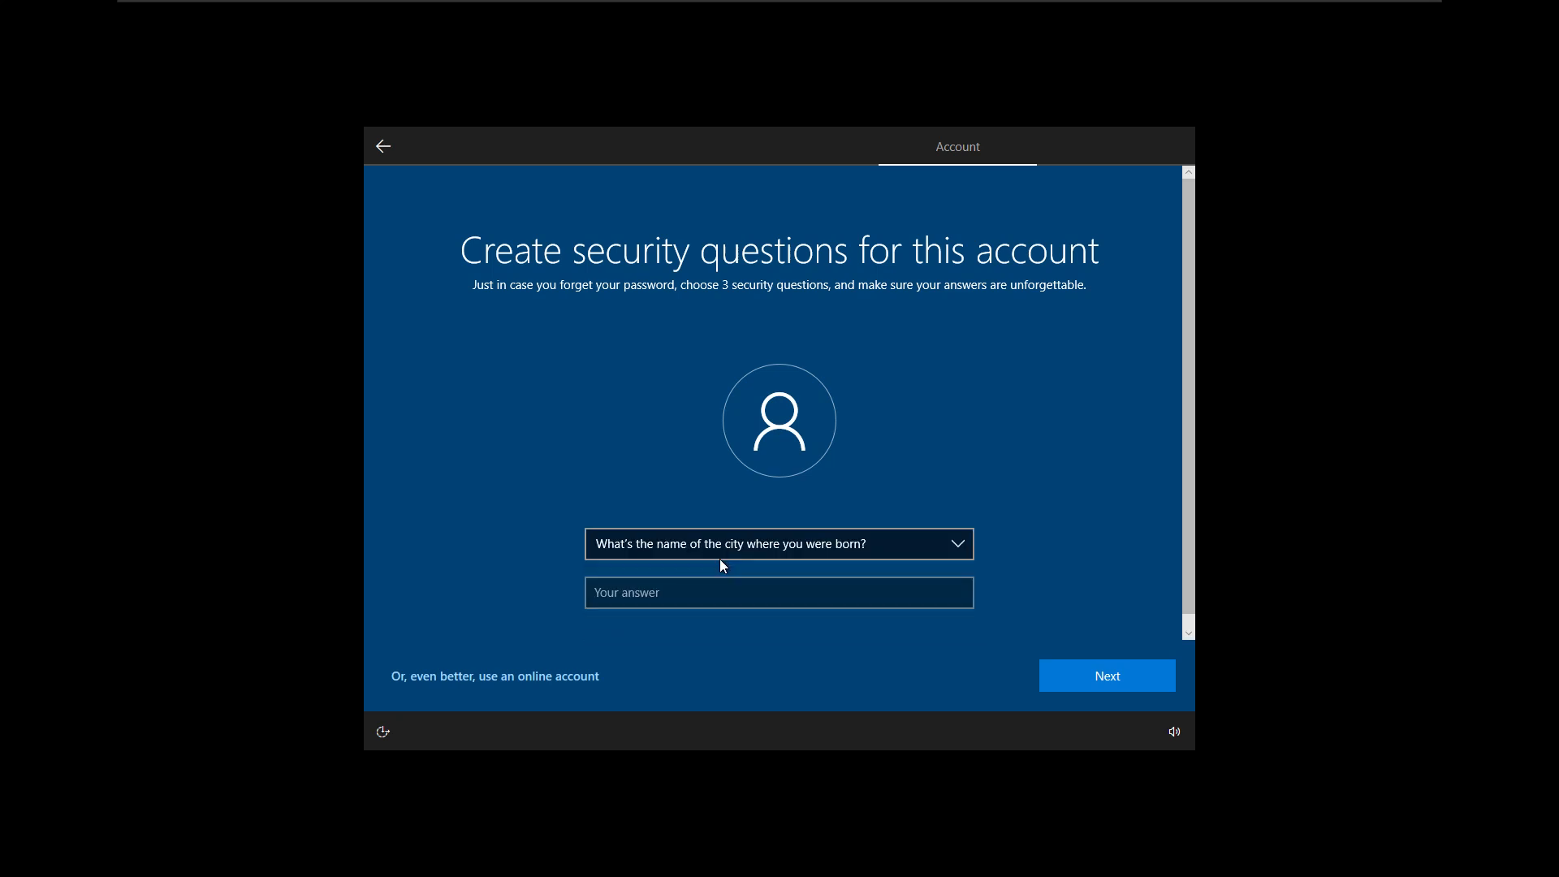
{"action": "key", "text": "Tab"}
{"action": "type", "text": "test"}
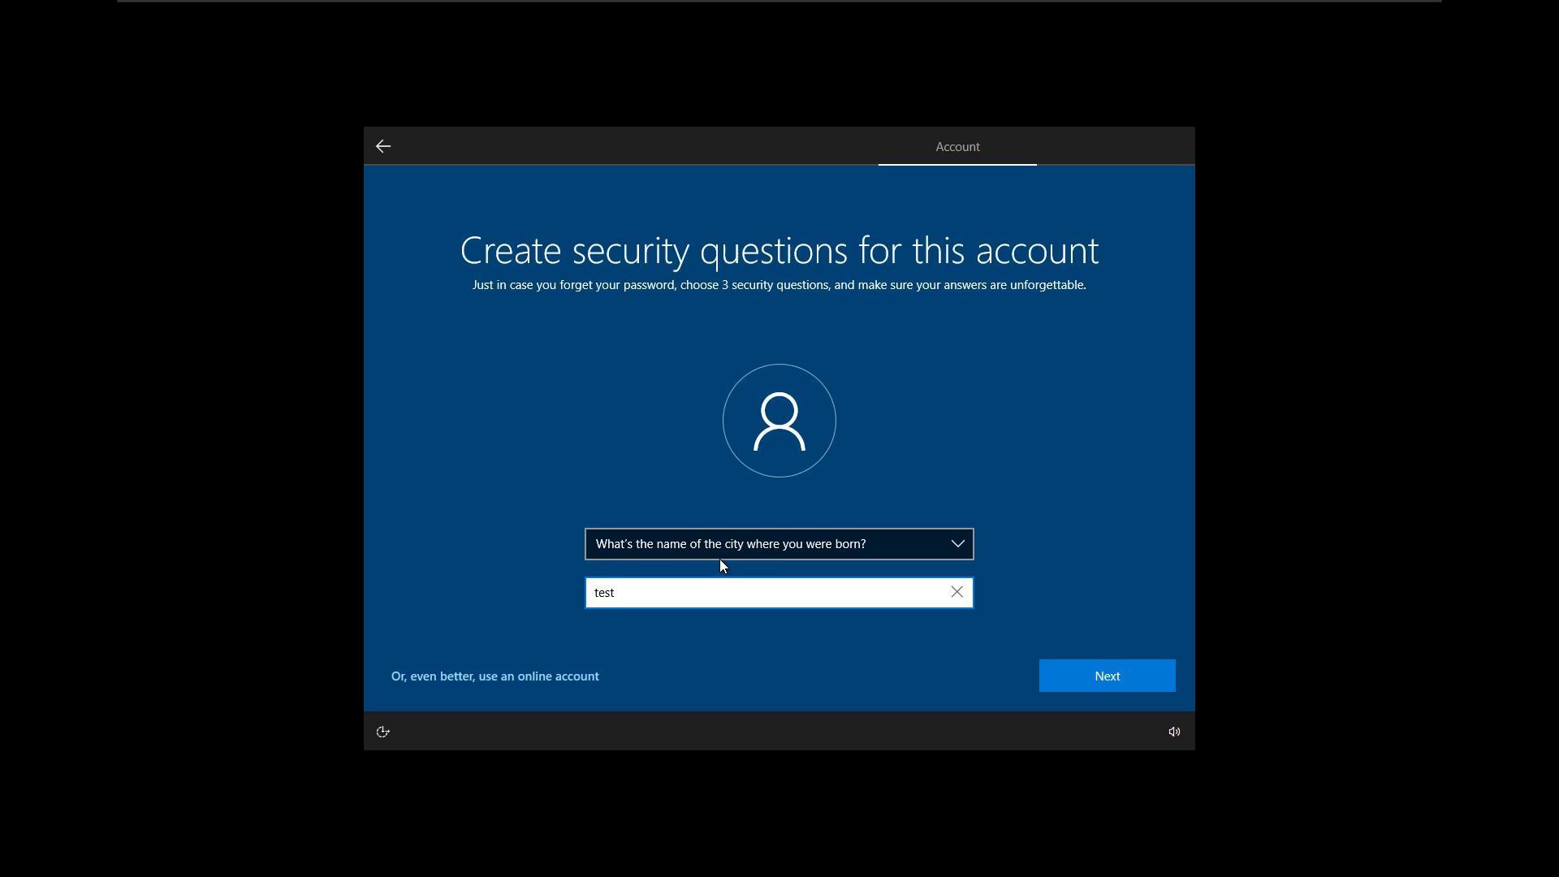
{"action": "key", "text": "Return"}
{"action": "key", "text": "Down"}
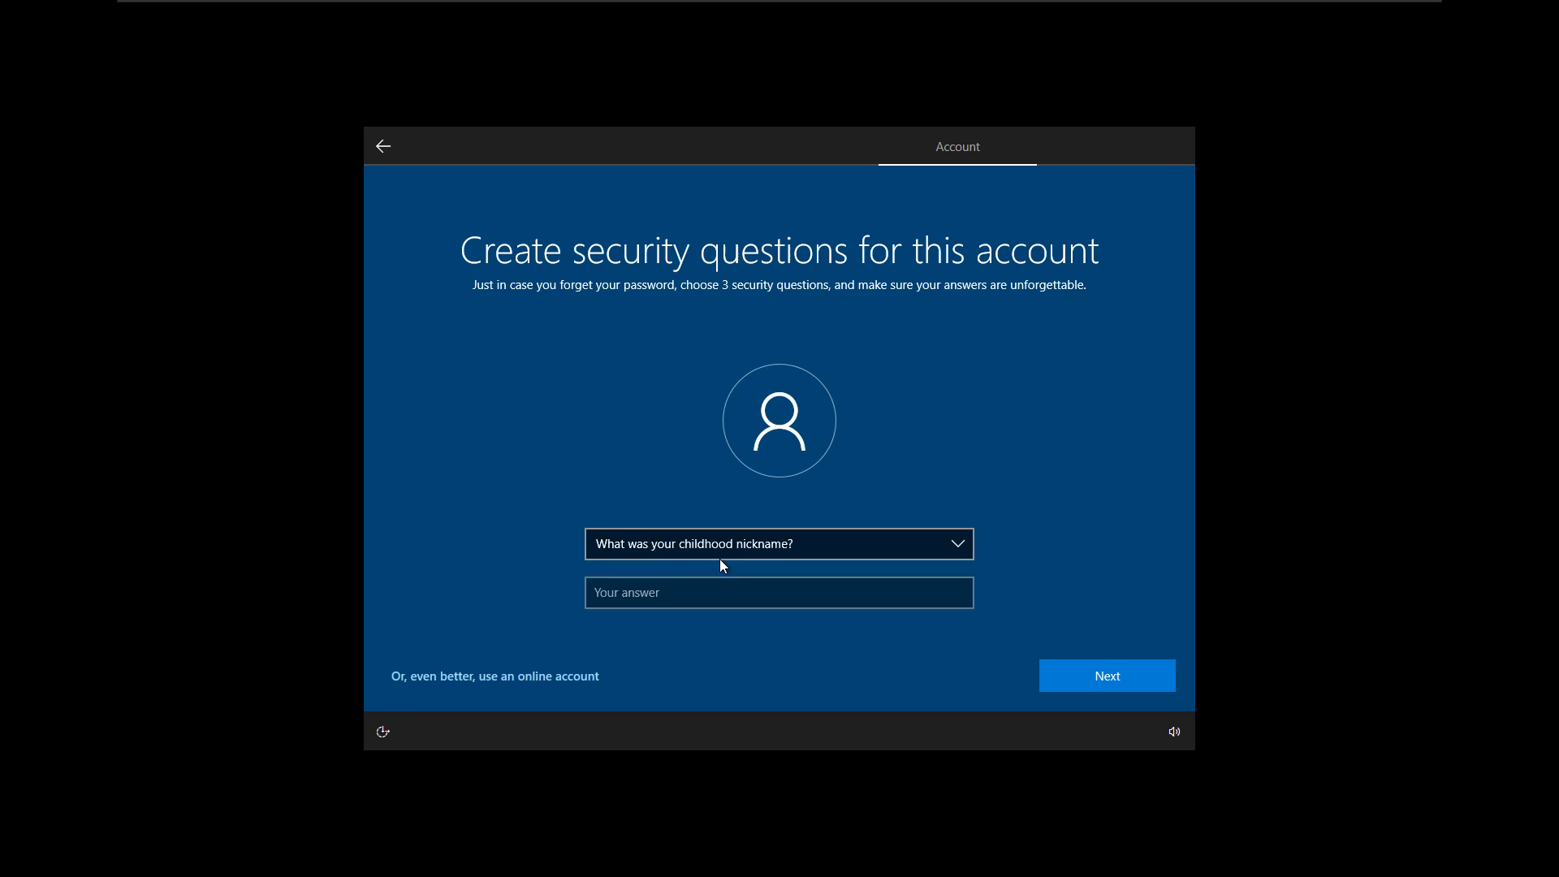
{"action": "key", "text": "Tab"}
{"action": "type", "text": "test"}
{"action": "key", "text": "Return"}
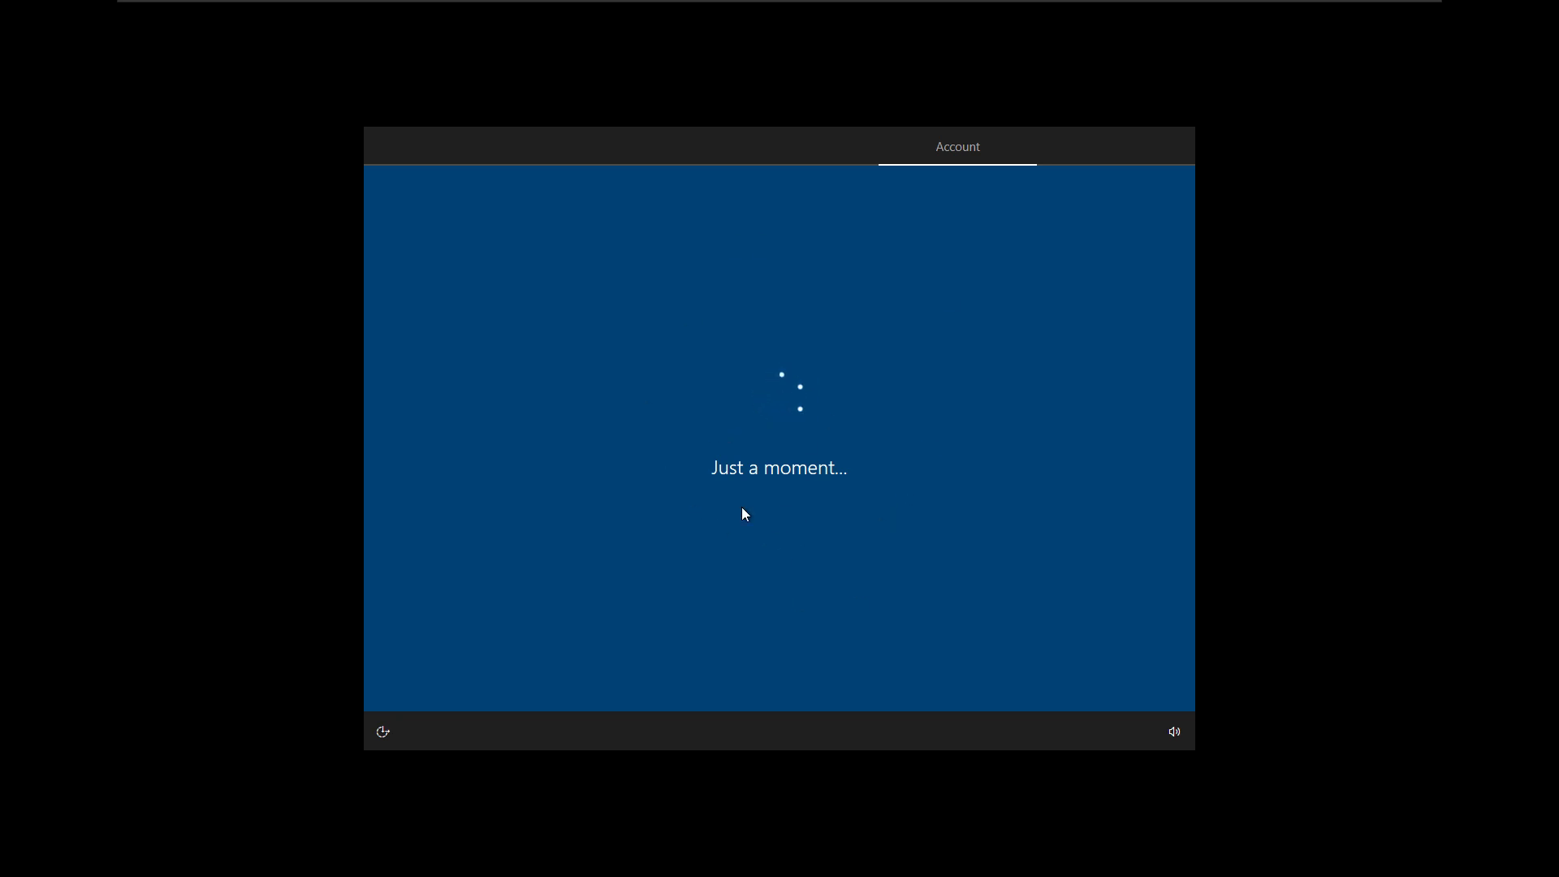
- Decline Edge import, switch every privacy option off with Required diagnostics, accept, then skip customization and Cortana
{"action": "mouse_move", "coordinate": [1235, 8]}
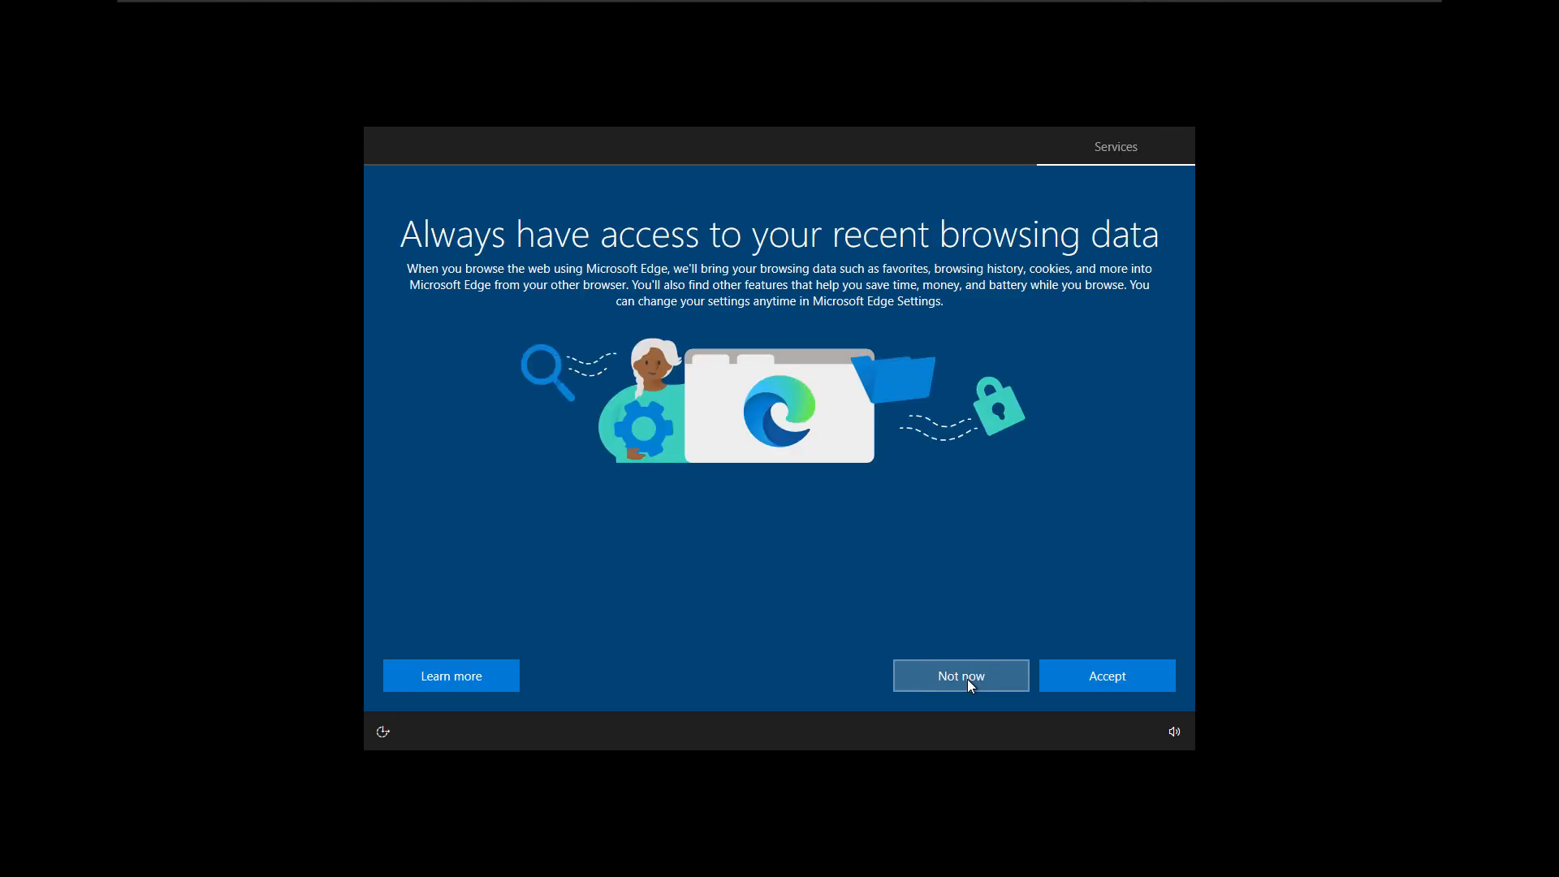
{"action": "left_click", "coordinate": [967, 679]}
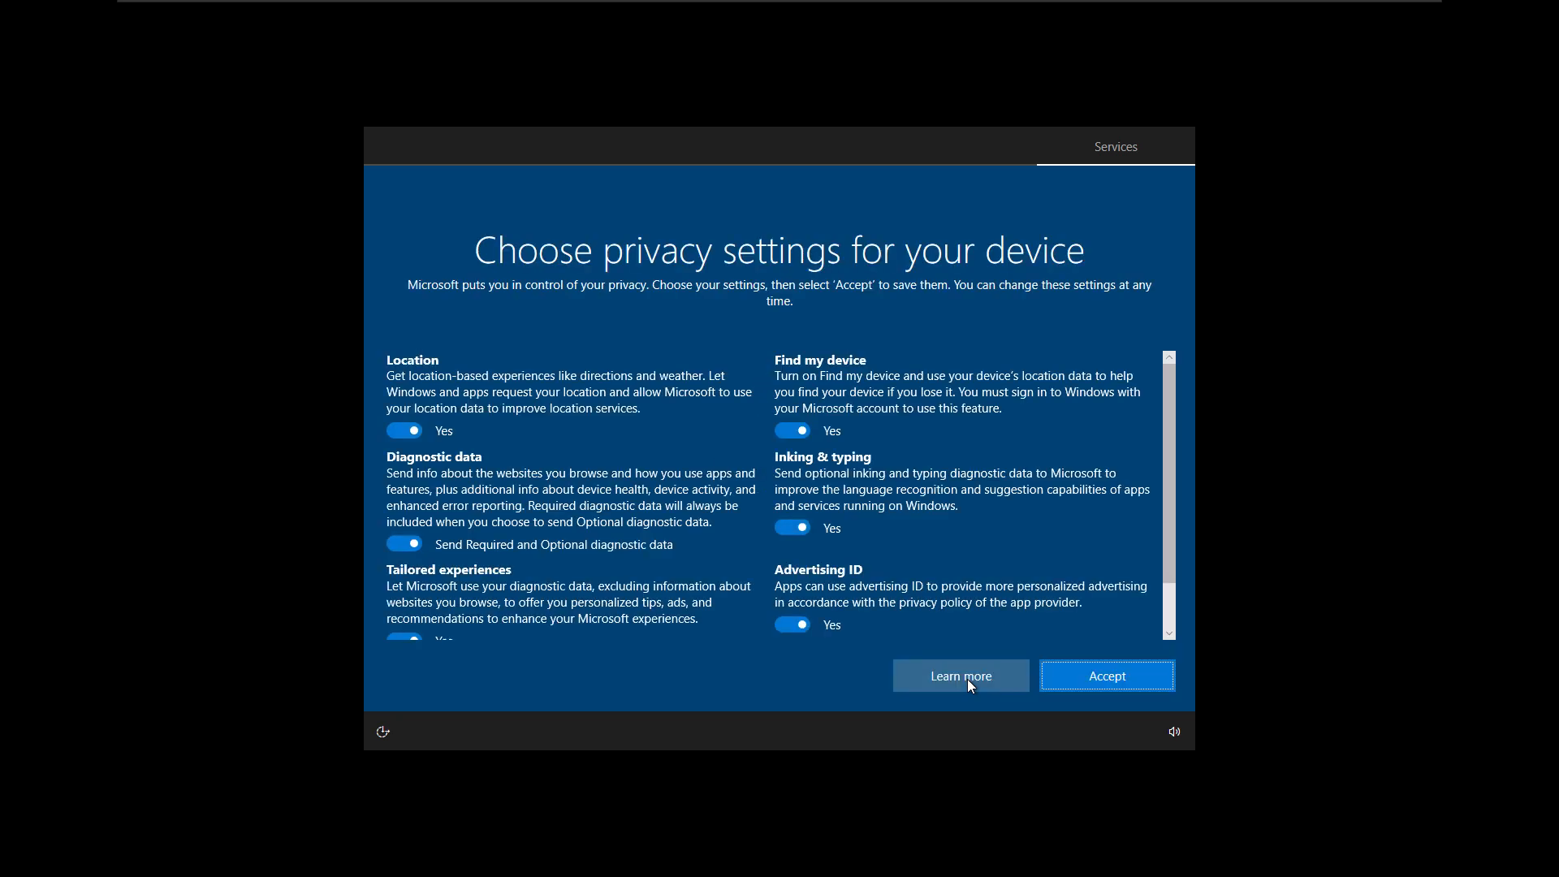
{"action": "left_click", "coordinate": [406, 434]}
{"action": "left_click", "coordinate": [400, 547]}
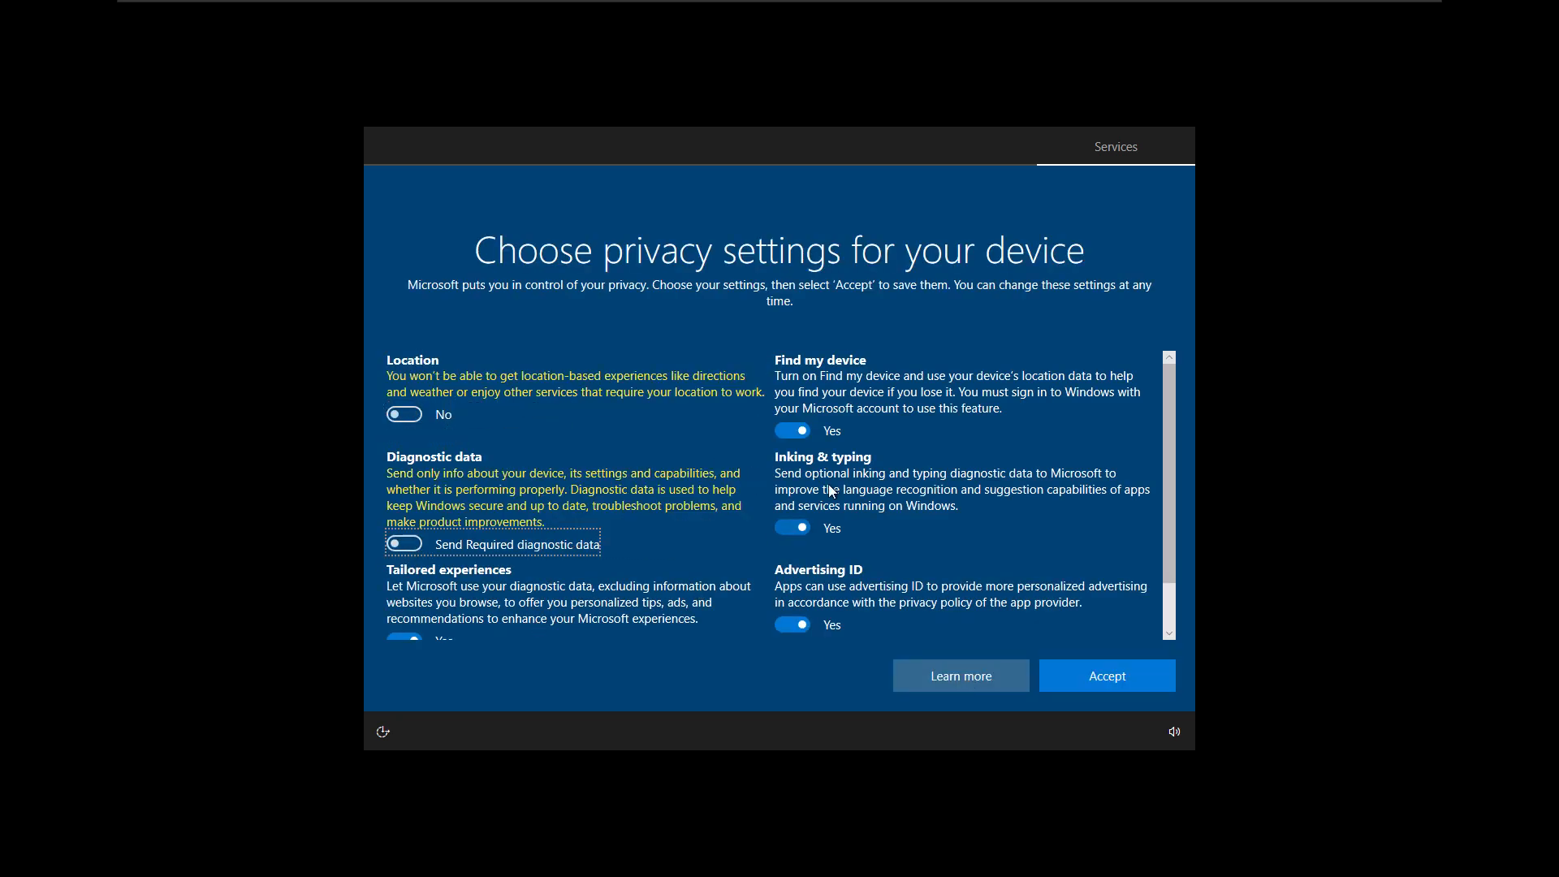
{"action": "left_click", "coordinate": [793, 430]}
{"action": "left_click", "coordinate": [793, 511]}
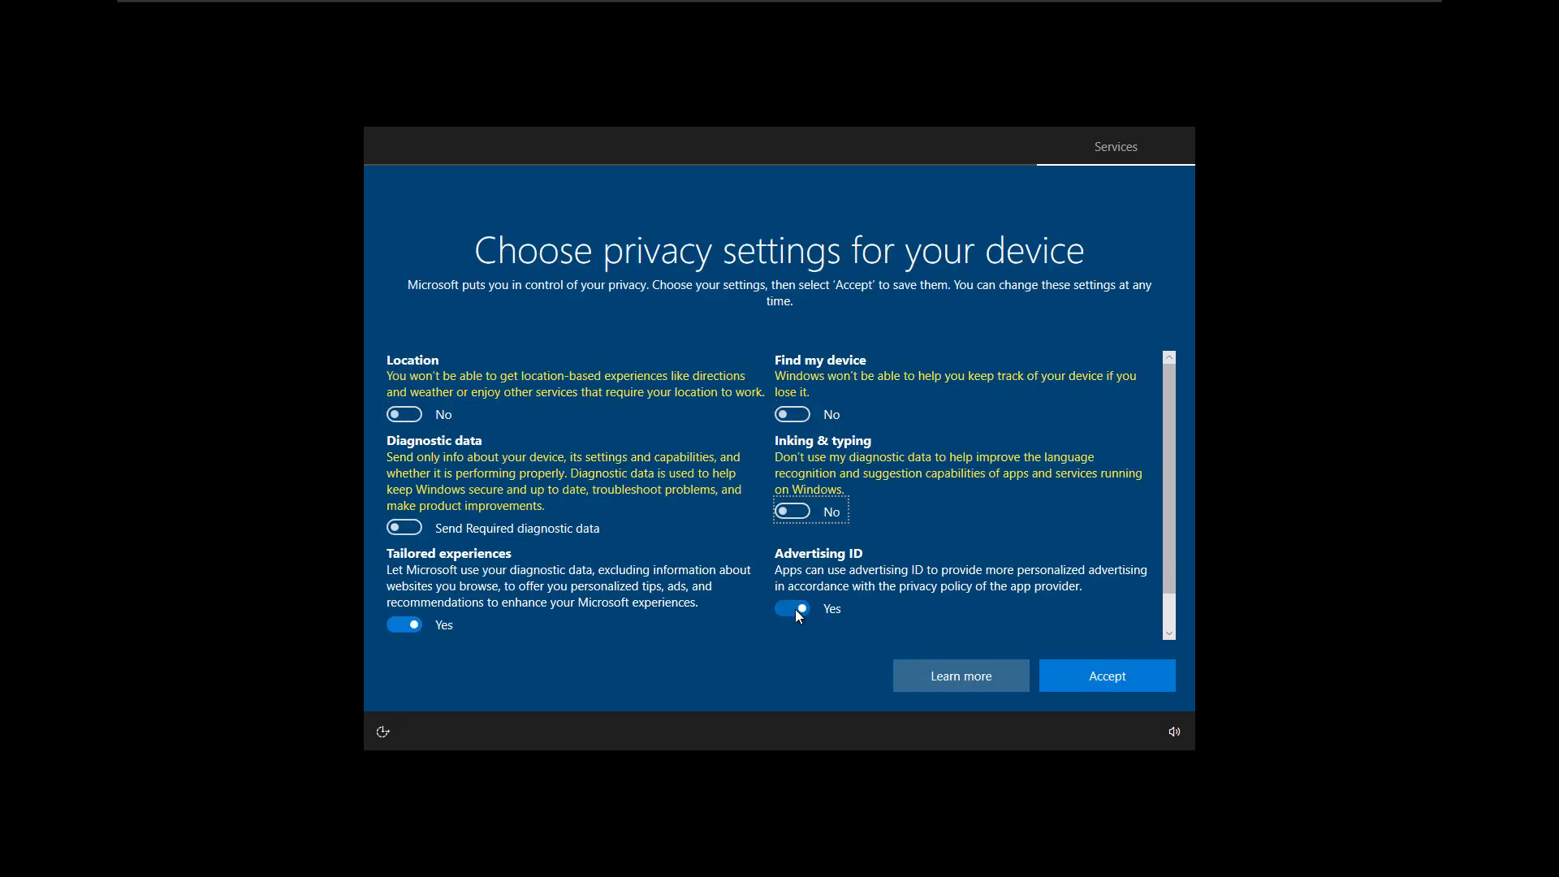
{"action": "left_click", "coordinate": [796, 609]}
{"action": "left_click", "coordinate": [405, 625]}
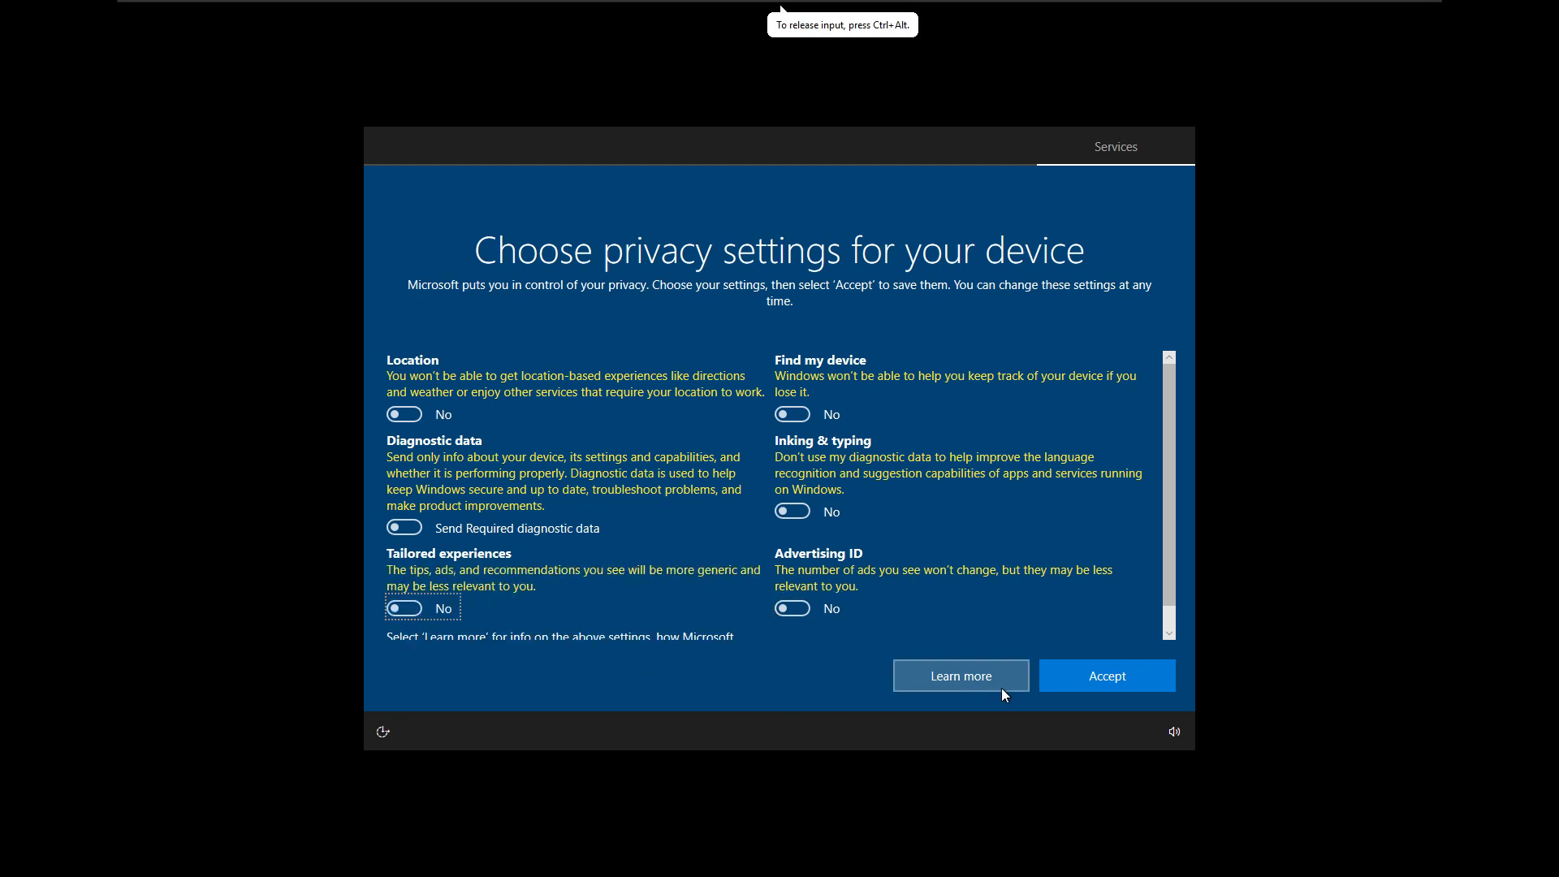
{"action": "left_click", "coordinate": [1084, 682]}
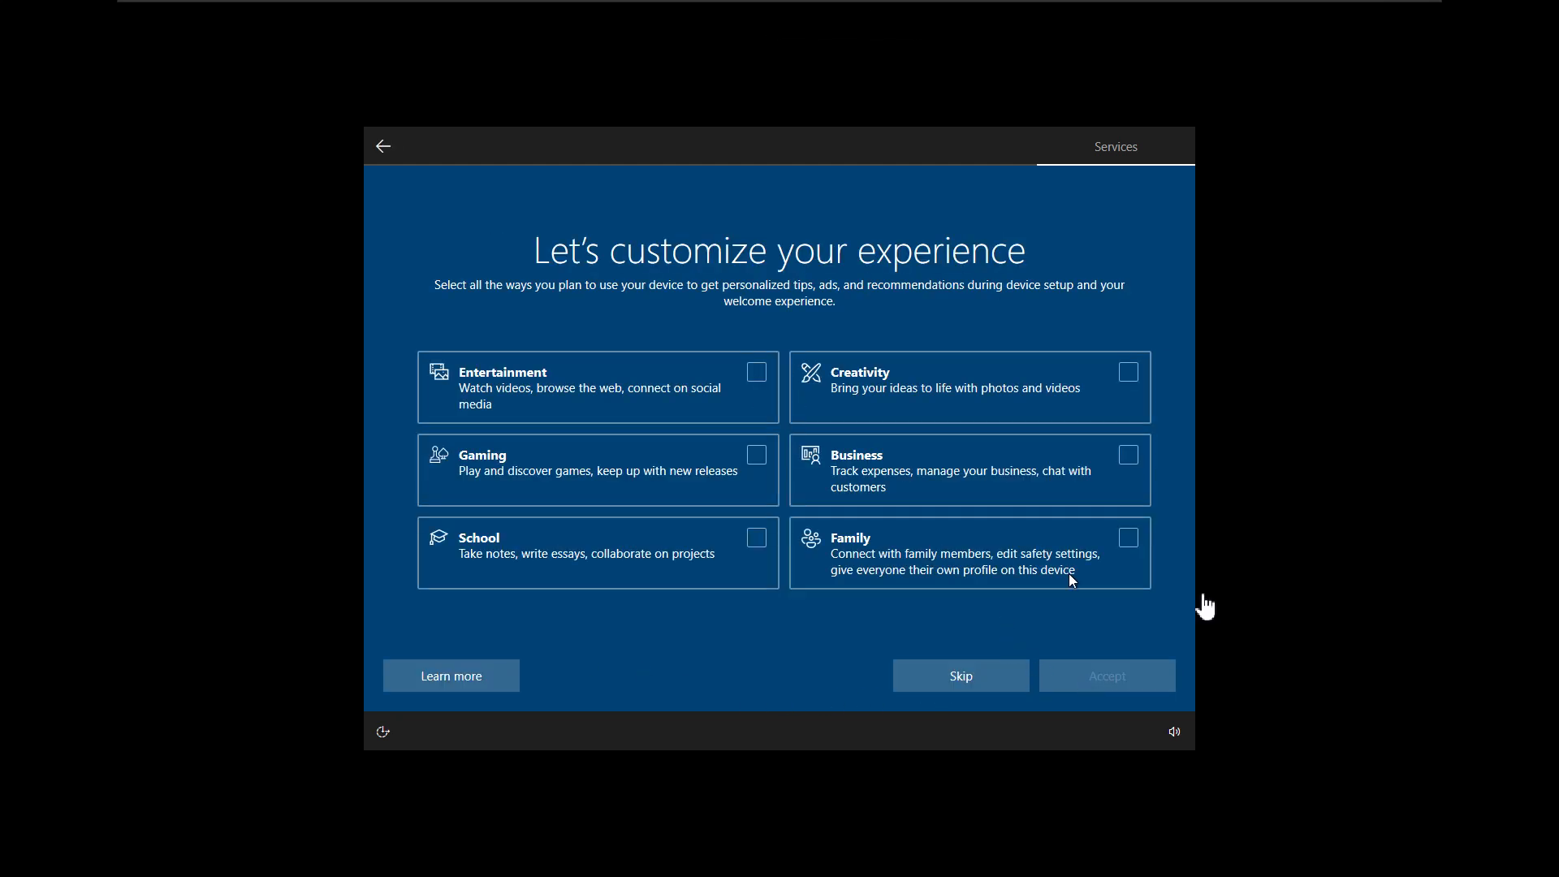
{"action": "left_click", "coordinate": [995, 683]}
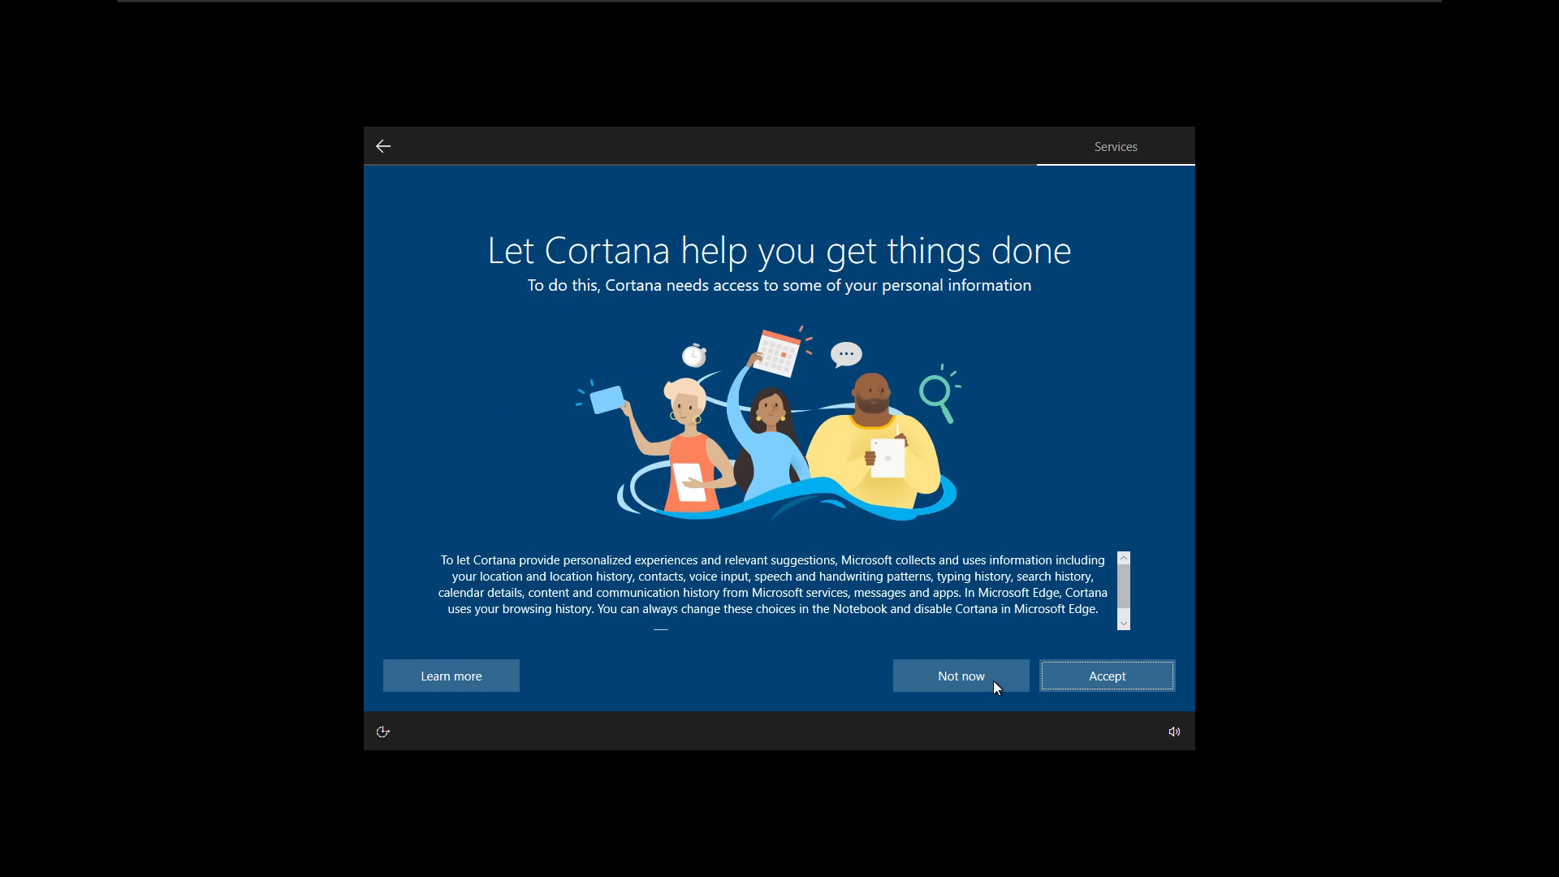
{"action": "left_click", "coordinate": [998, 688]}
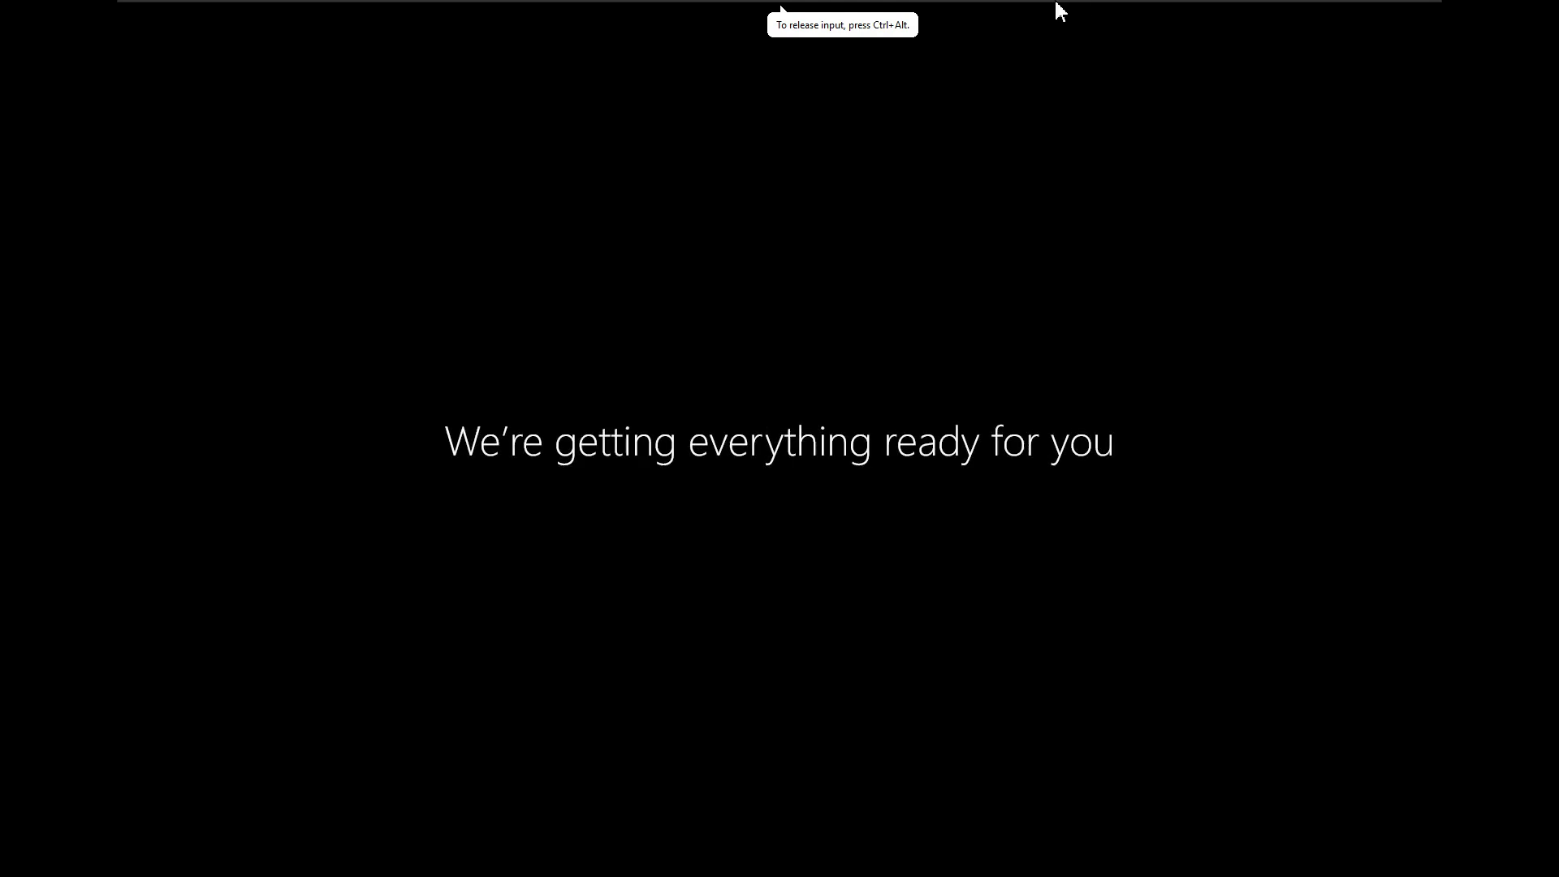
- Switch to Test1's finished desktop and exit full screen with Ctrl+Alt+Enter
{"action": "left_click", "coordinate": [1142, 13]}
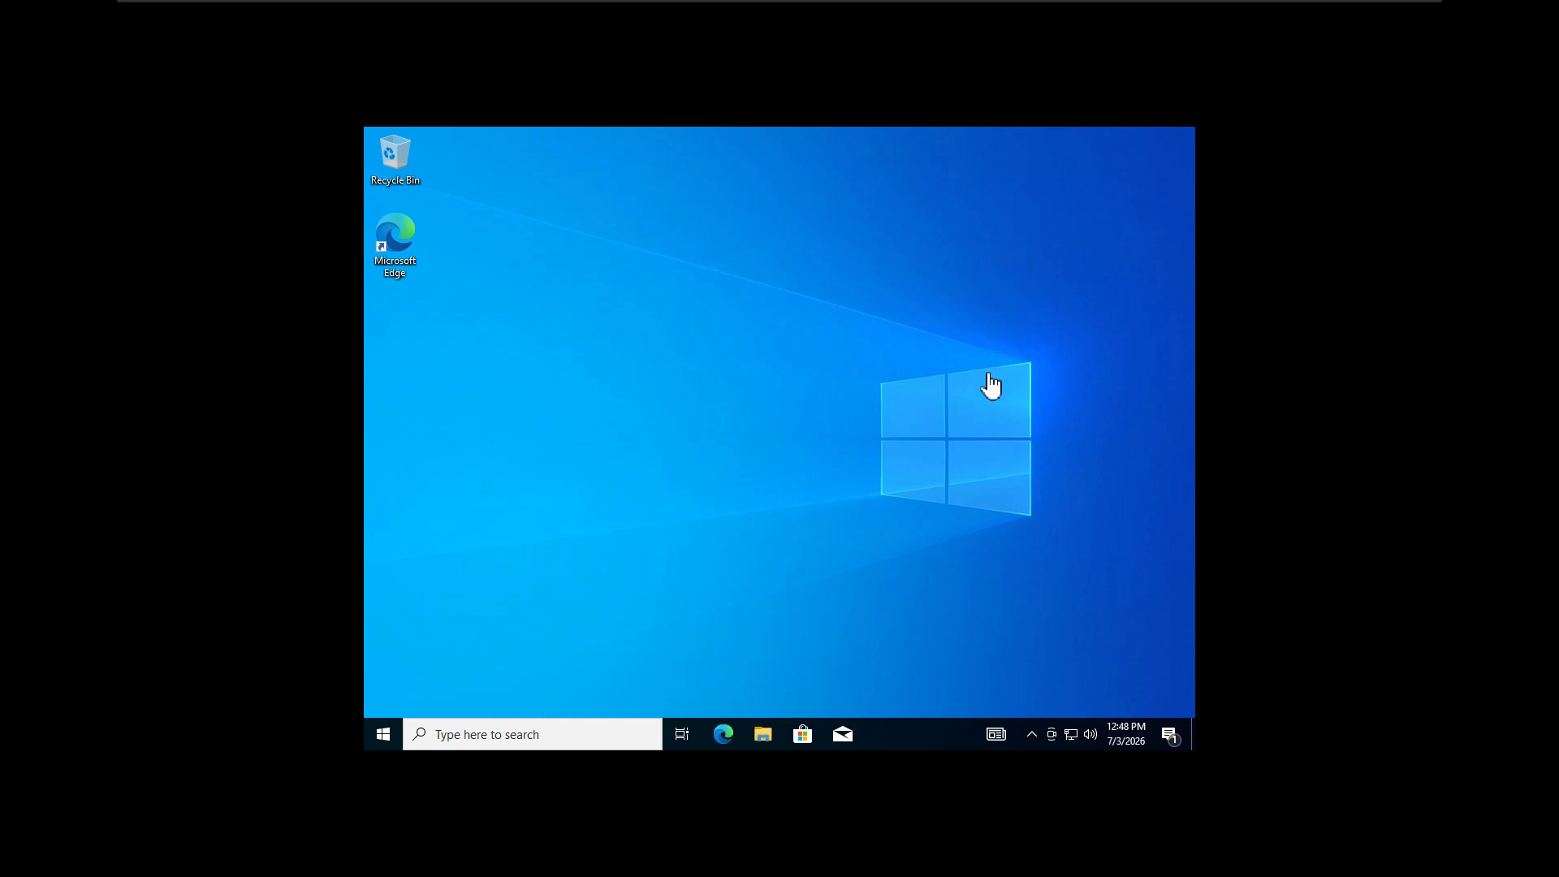
{"action": "left_click", "coordinate": [819, 453]}
{"action": "key", "text": "ctrl+alt+Return"}
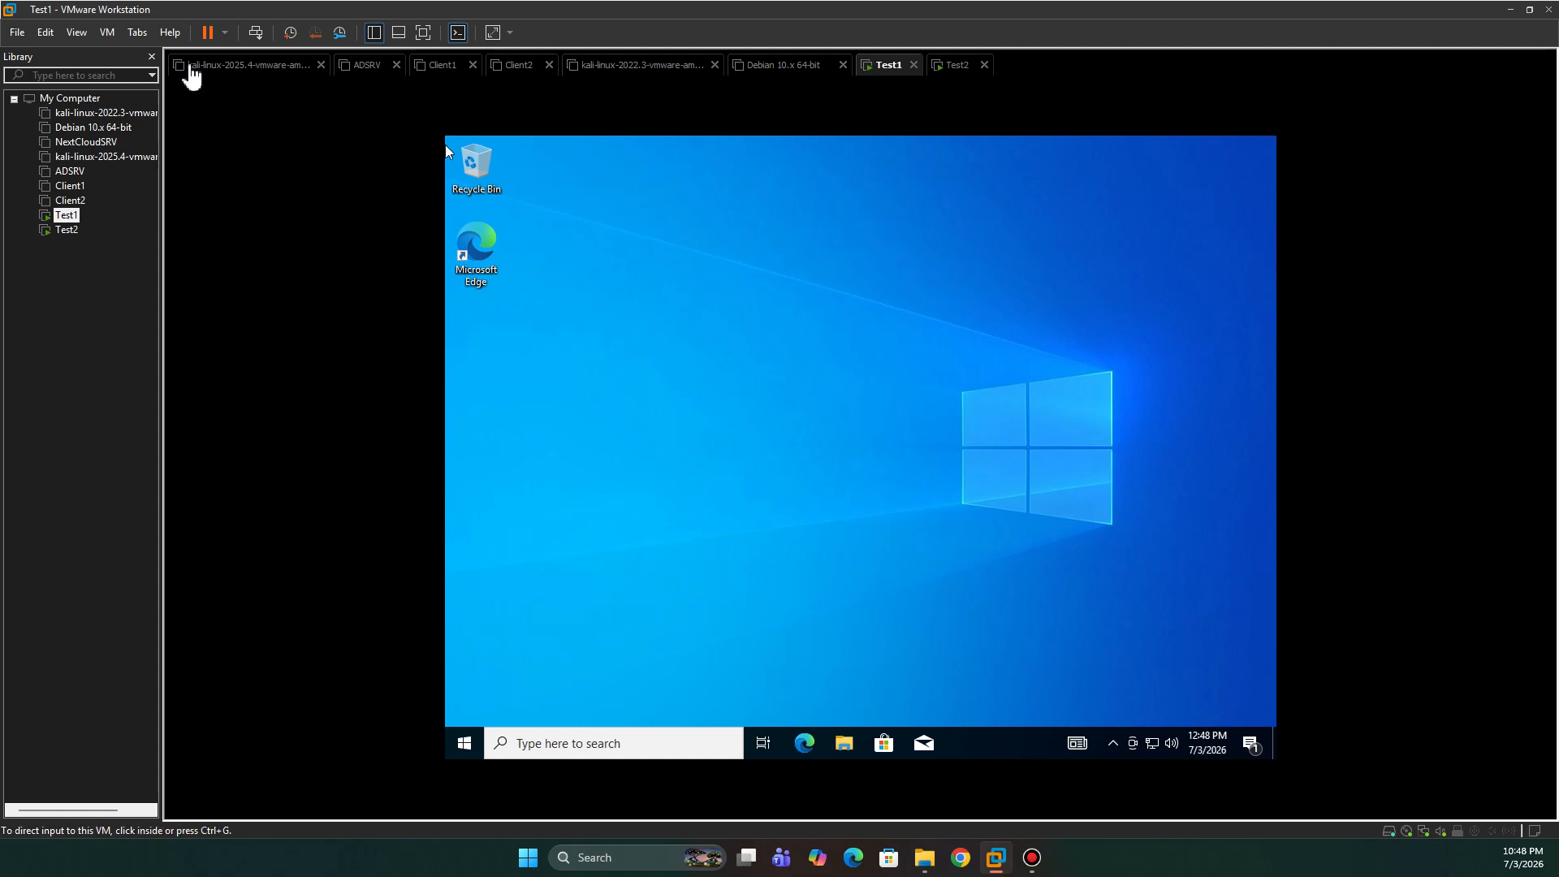
- Mount the VMware Tools disc in Test1 via VM > Install VMware Tools and dismiss the notice
{"action": "left_click", "coordinate": [106, 32]}
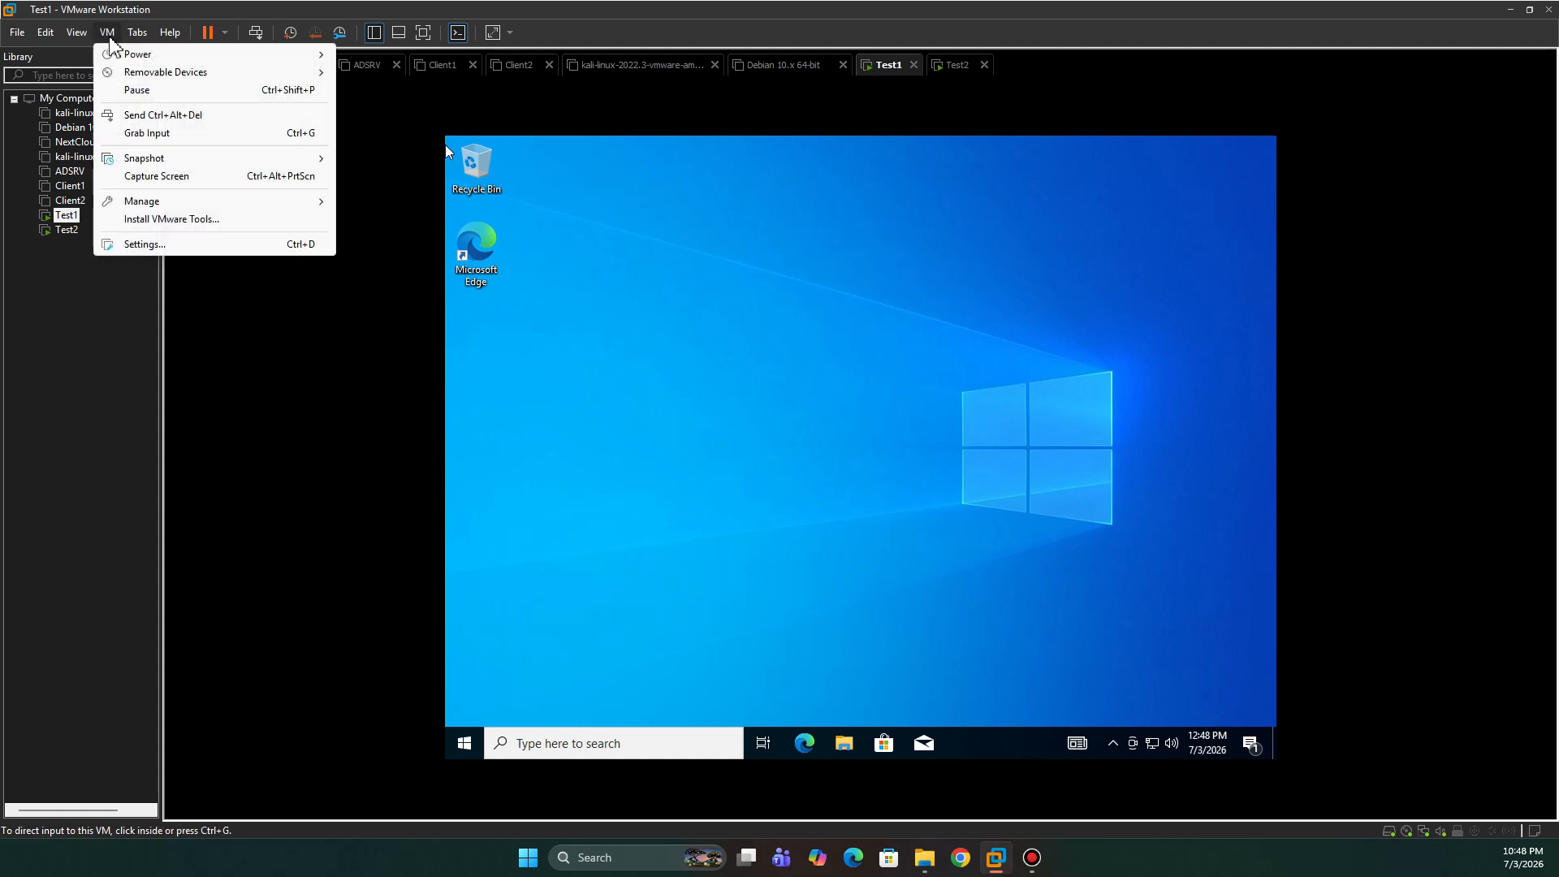
{"action": "left_click", "coordinate": [195, 220]}
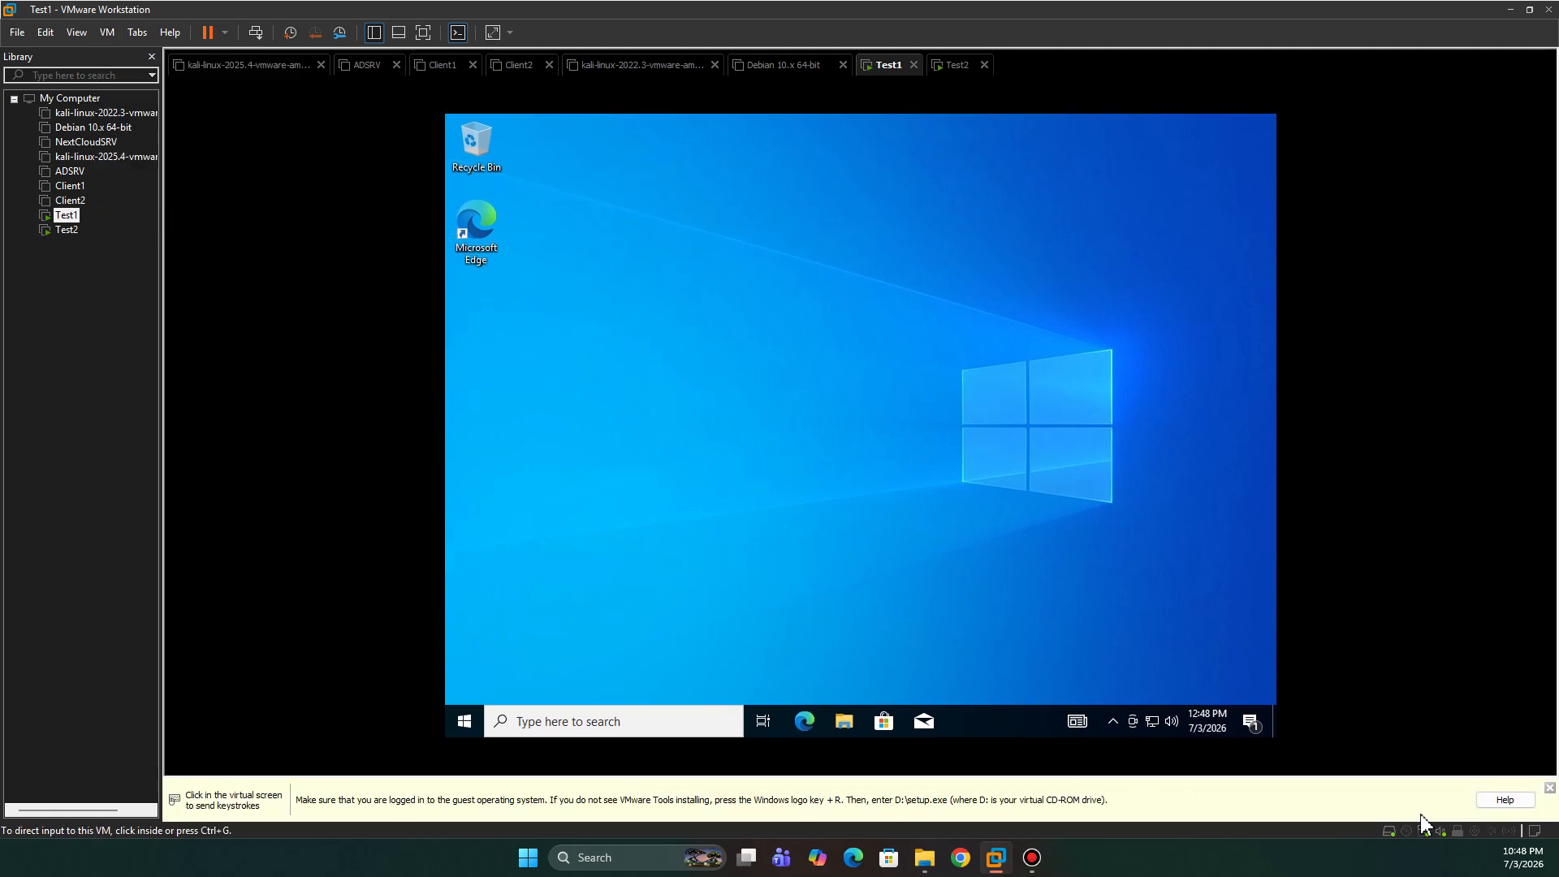
{"action": "left_click", "coordinate": [1550, 787]}
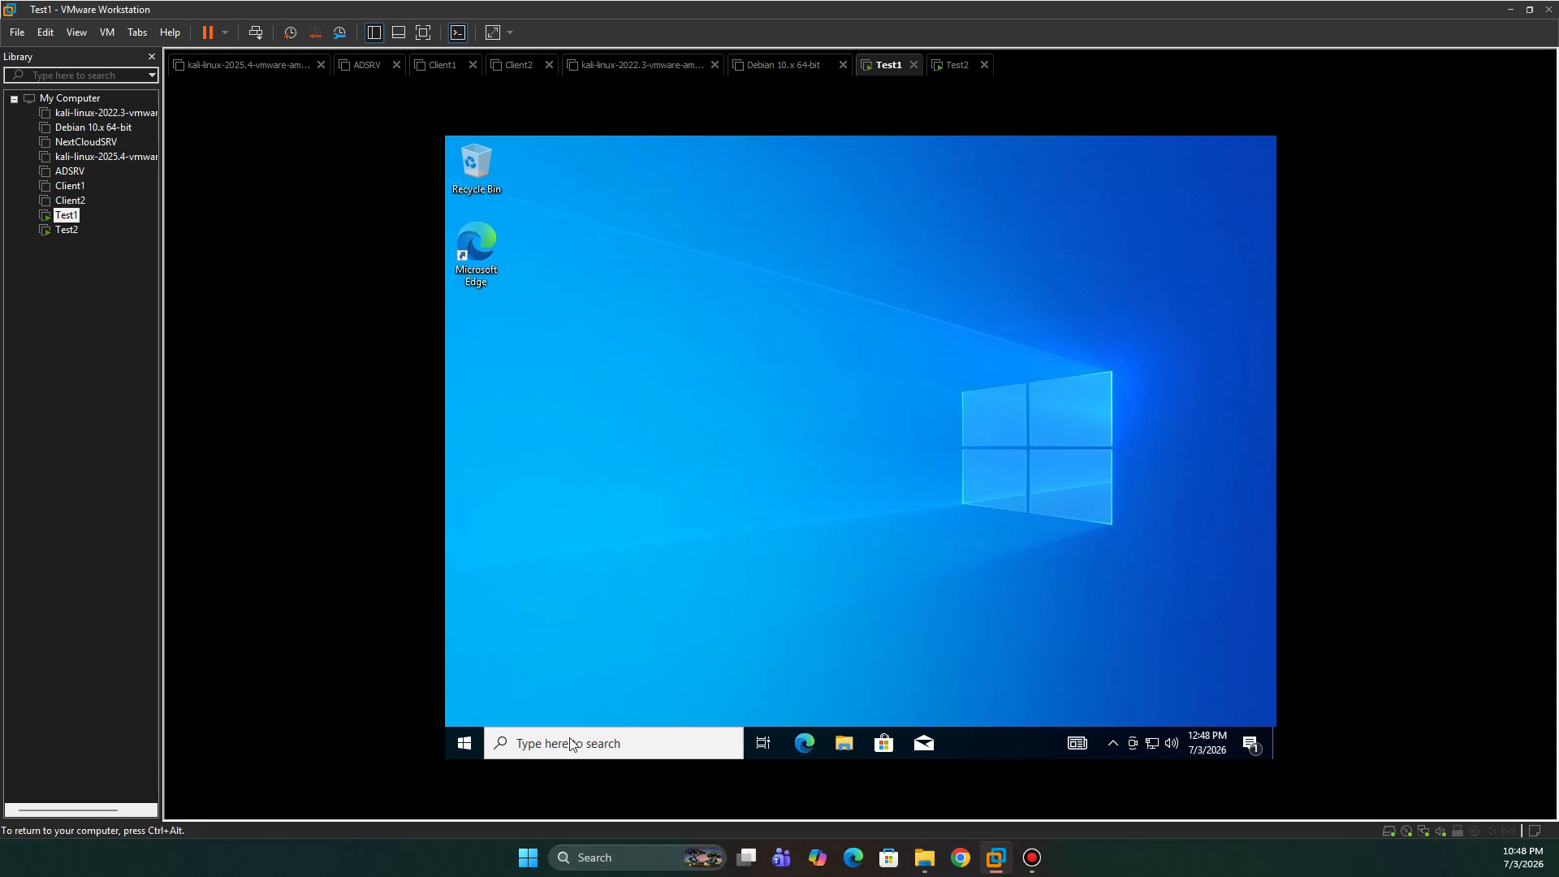
- Launch the VMware Tools setup from the DVD drive under This PC, approving the UAC prompt
{"action": "left_click", "coordinate": [836, 744]}
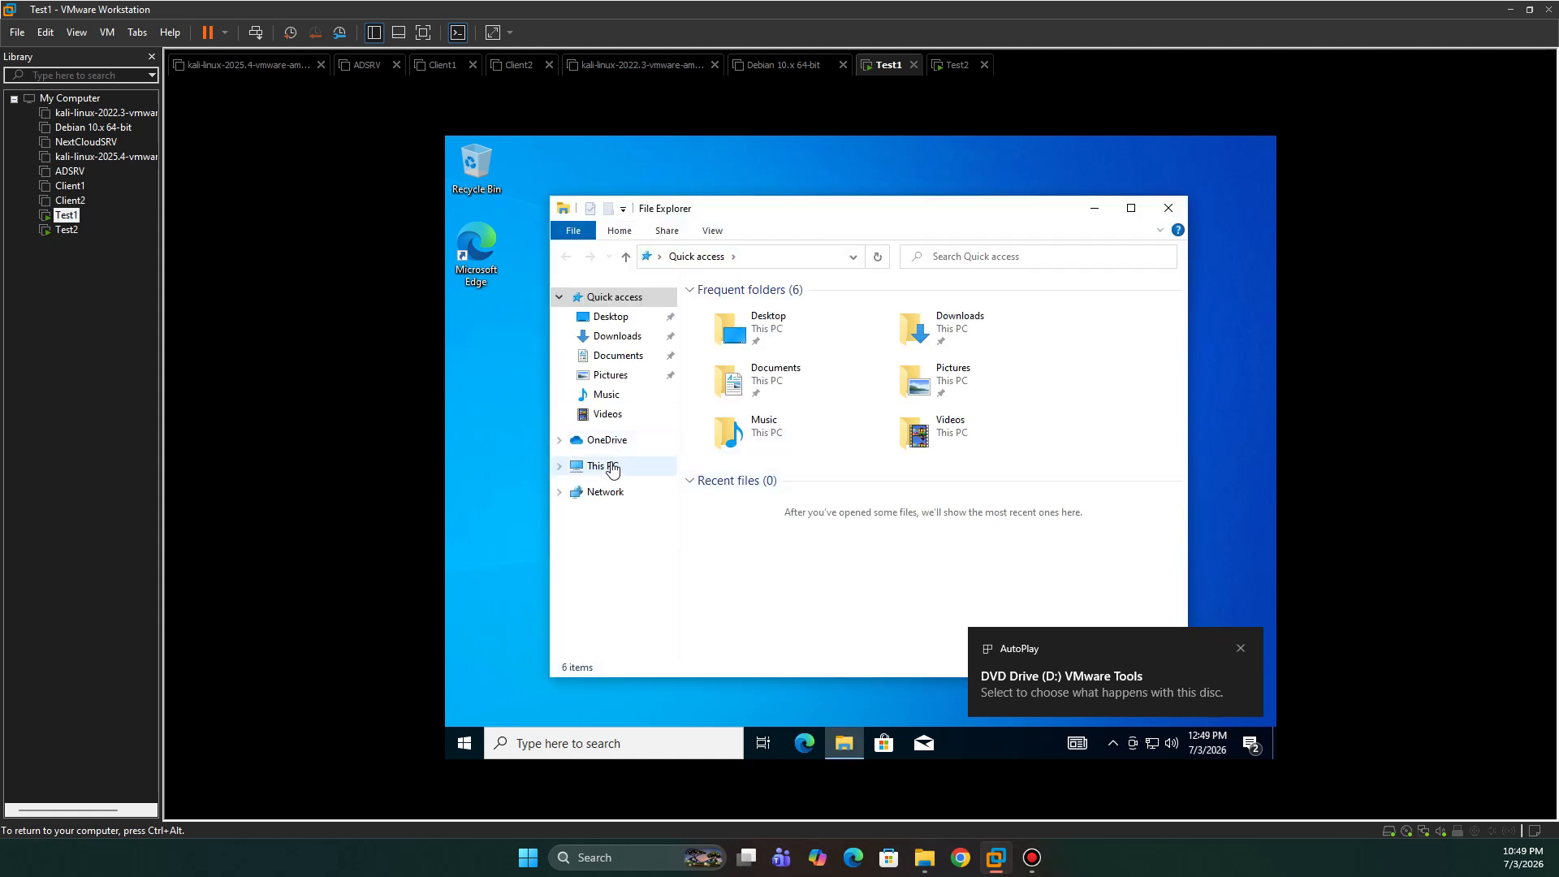
{"action": "left_click", "coordinate": [612, 470]}
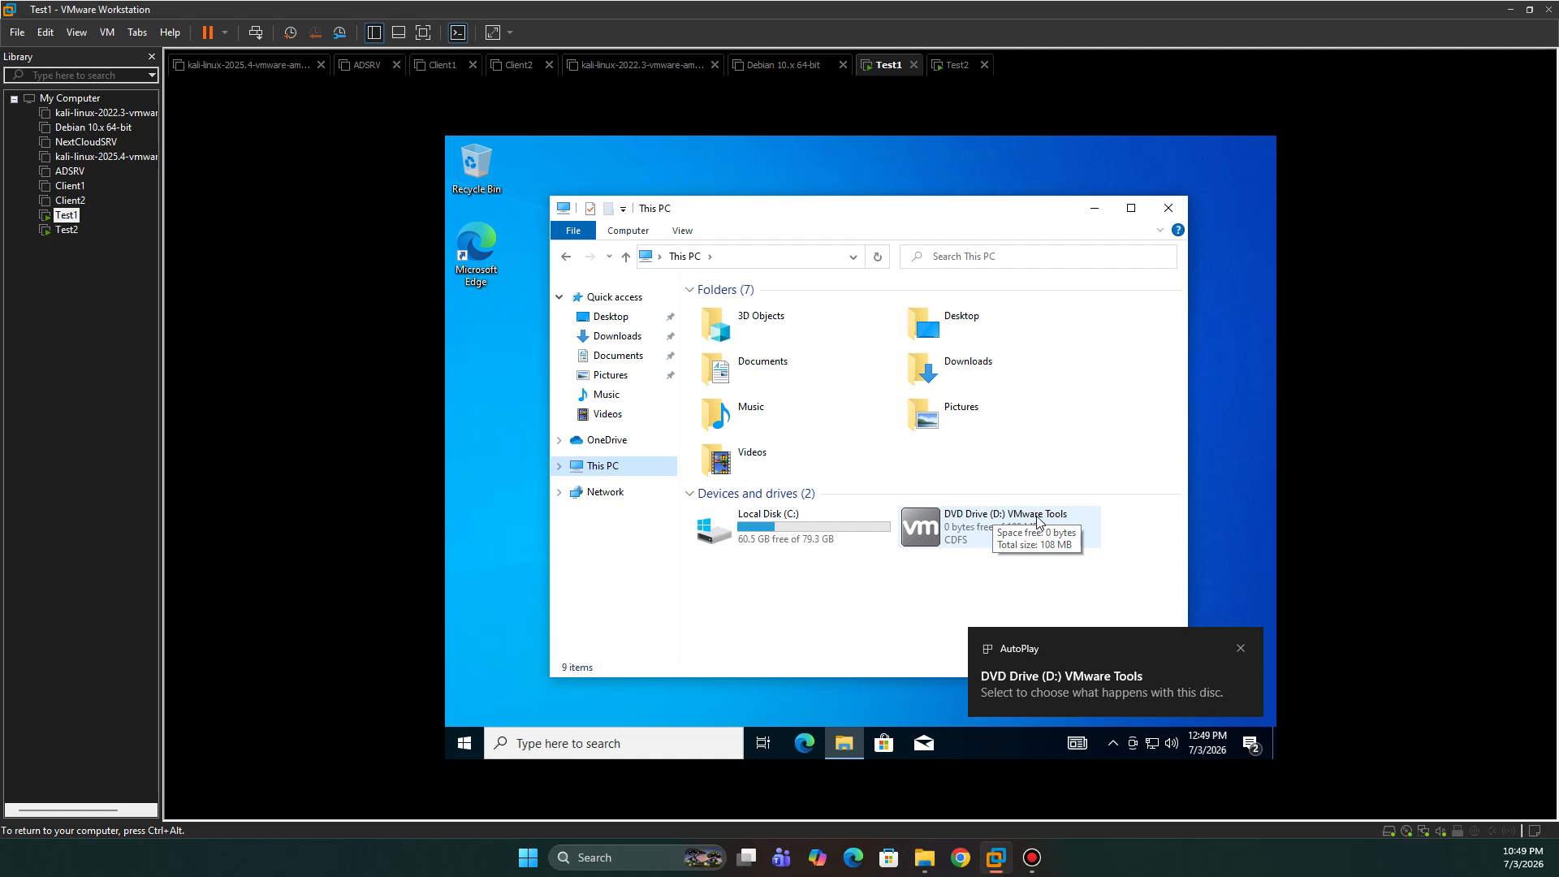
{"action": "double_click", "coordinate": [966, 532]}
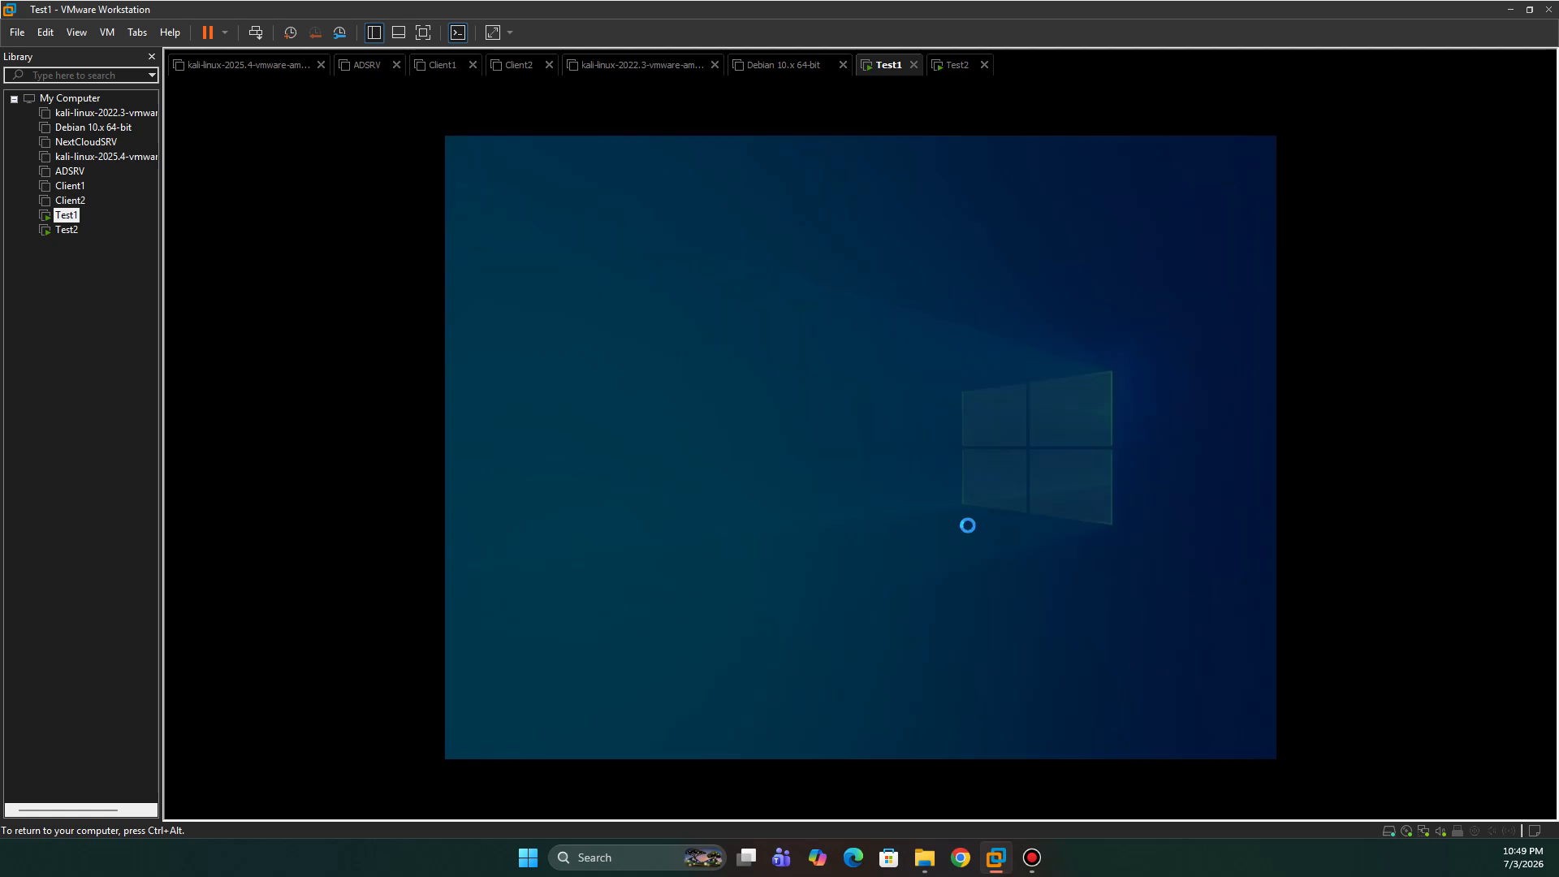
{"action": "left_click", "coordinate": [838, 545]}
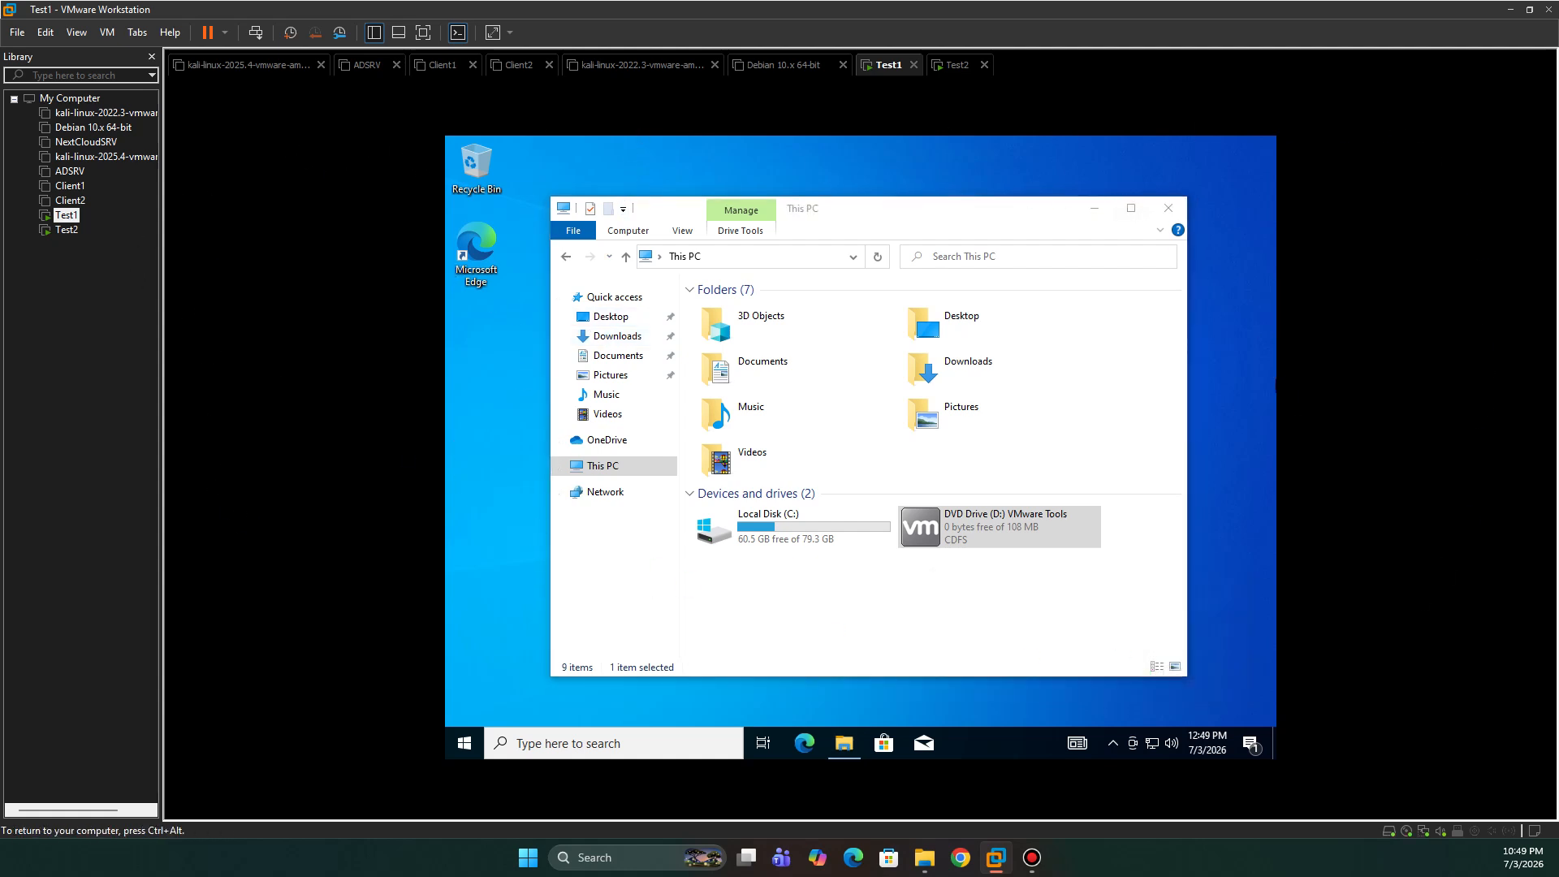
{"action": "left_click", "coordinate": [930, 540]}
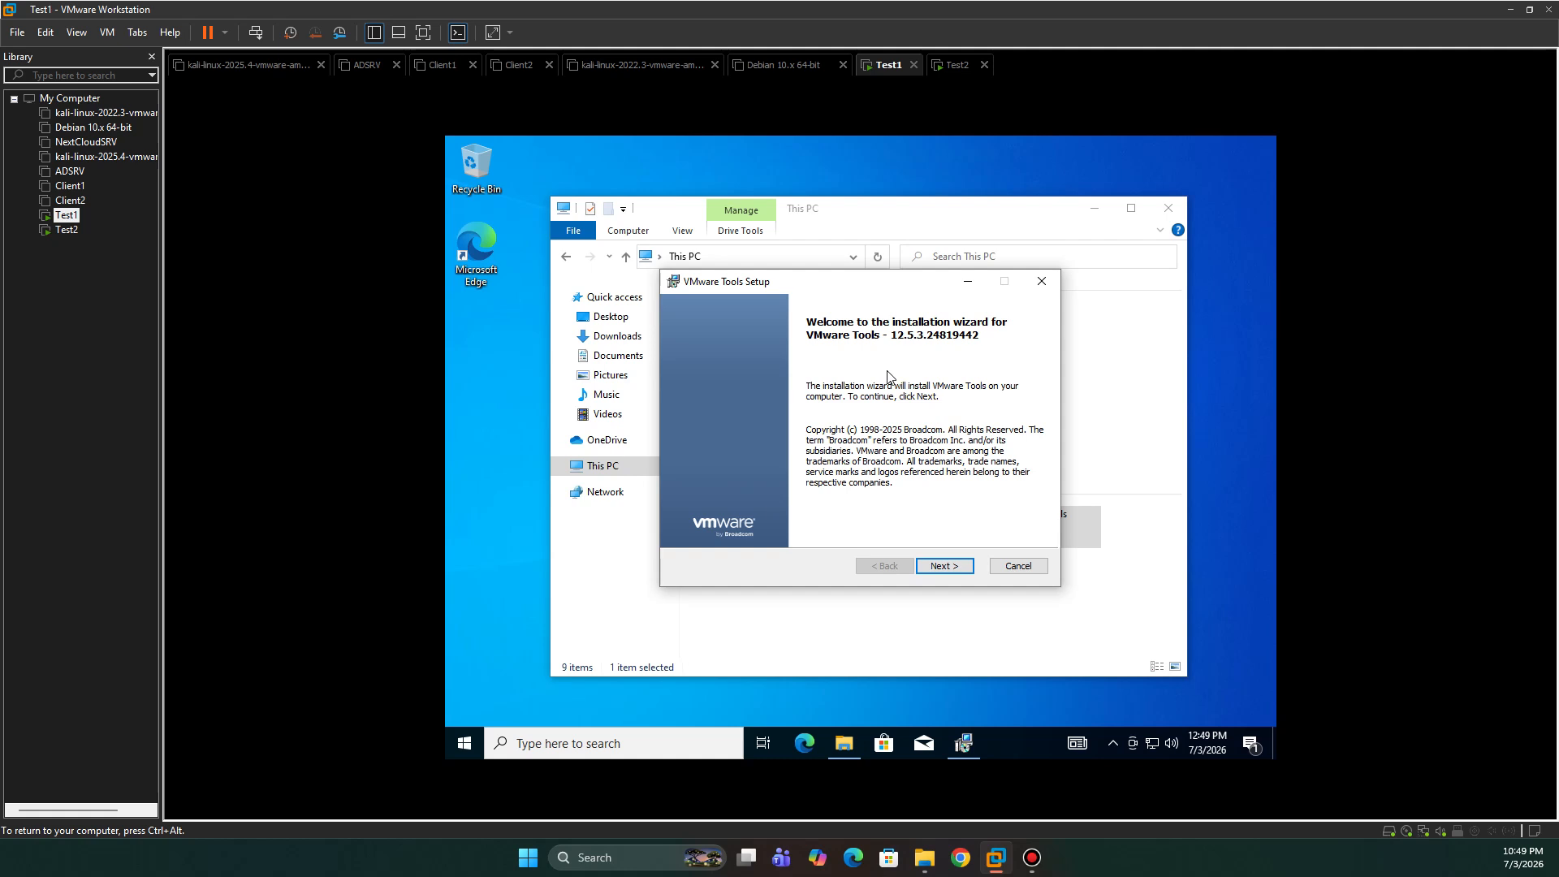
- Run the VMware Tools wizard with the Typical setup, finish, and accept restarting Test1
{"action": "left_click", "coordinate": [946, 568]}
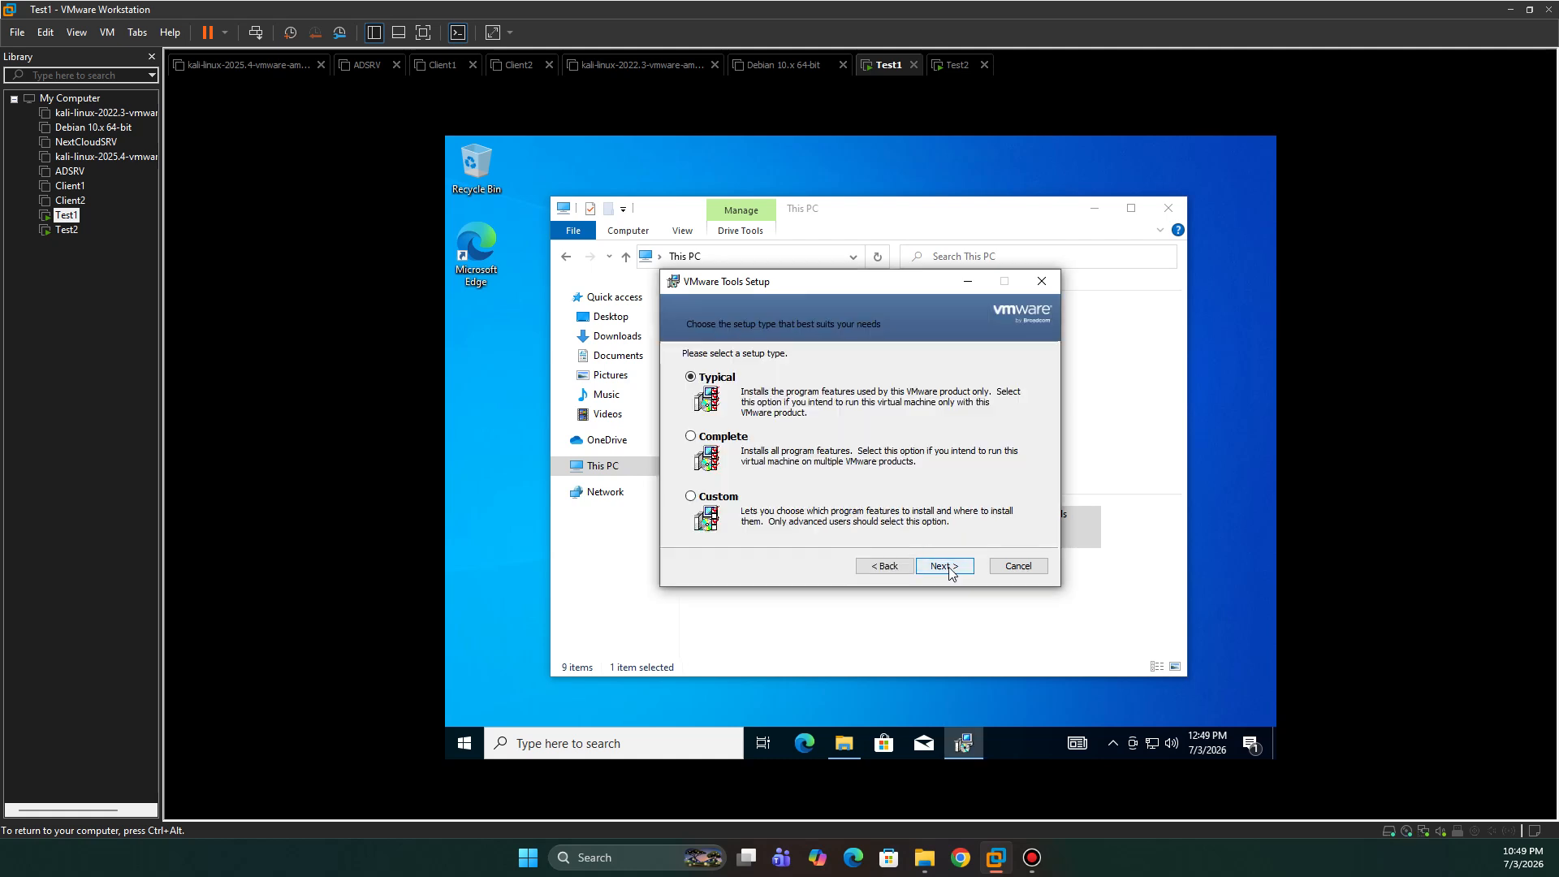
{"action": "left_click", "coordinate": [947, 567]}
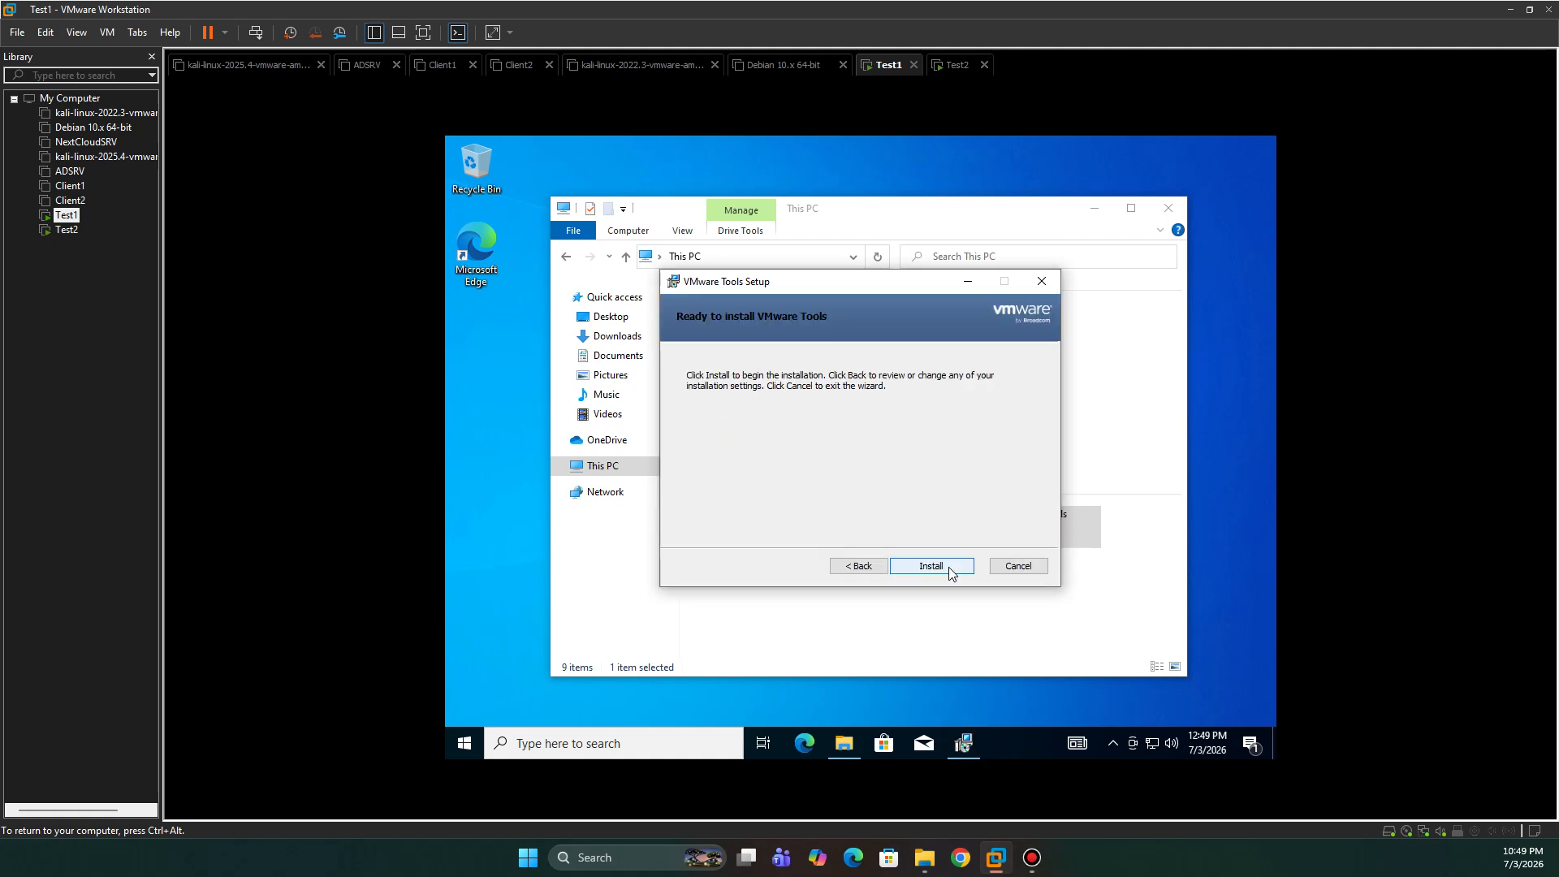
{"action": "left_click", "coordinate": [947, 567]}
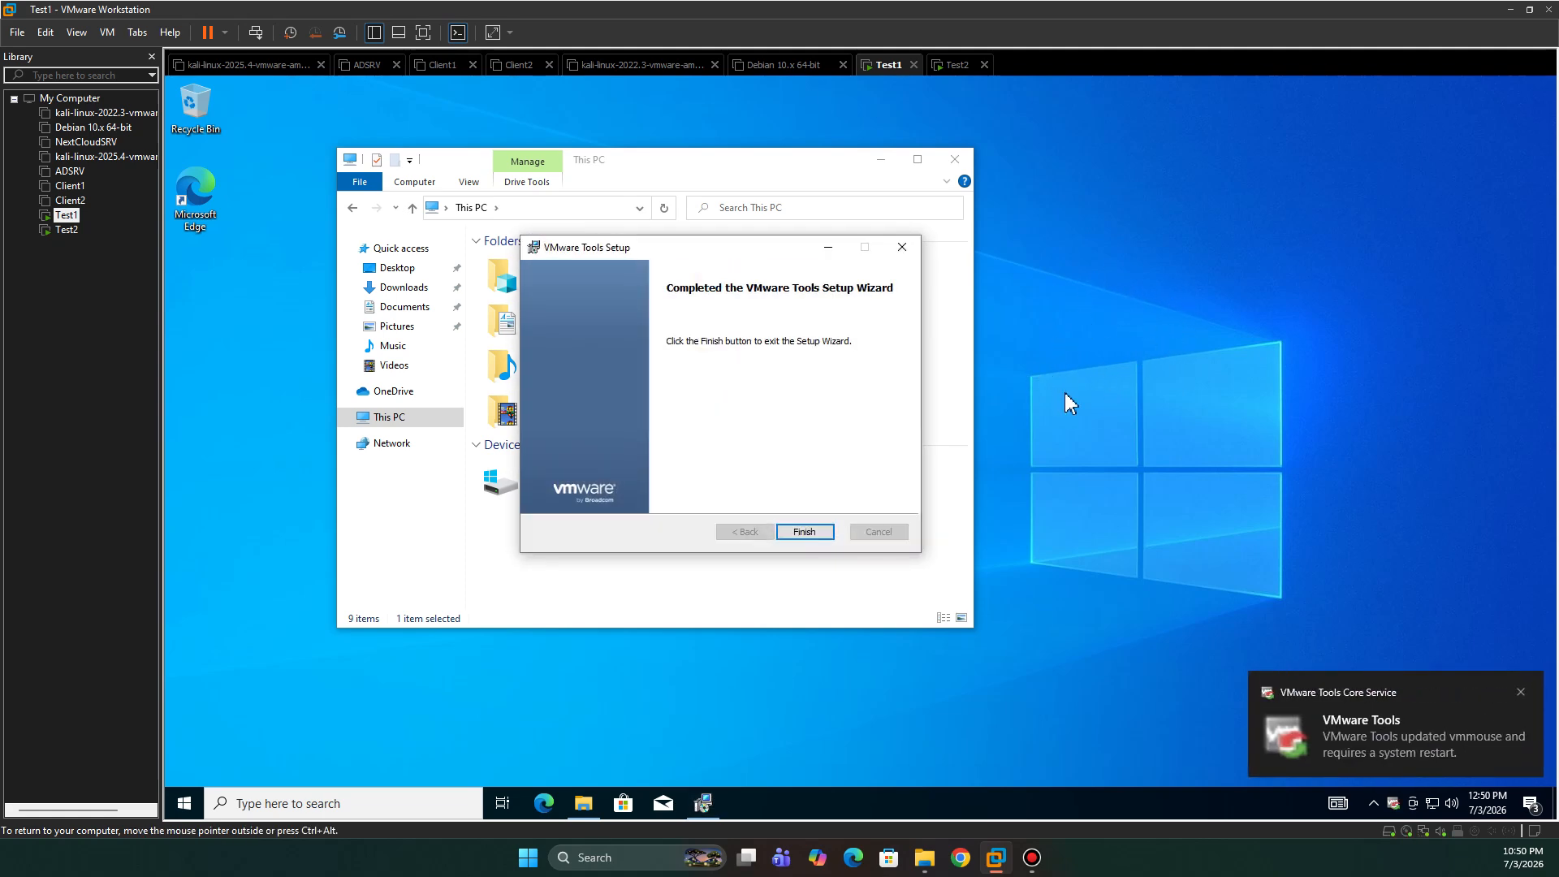
{"action": "left_click", "coordinate": [815, 536]}
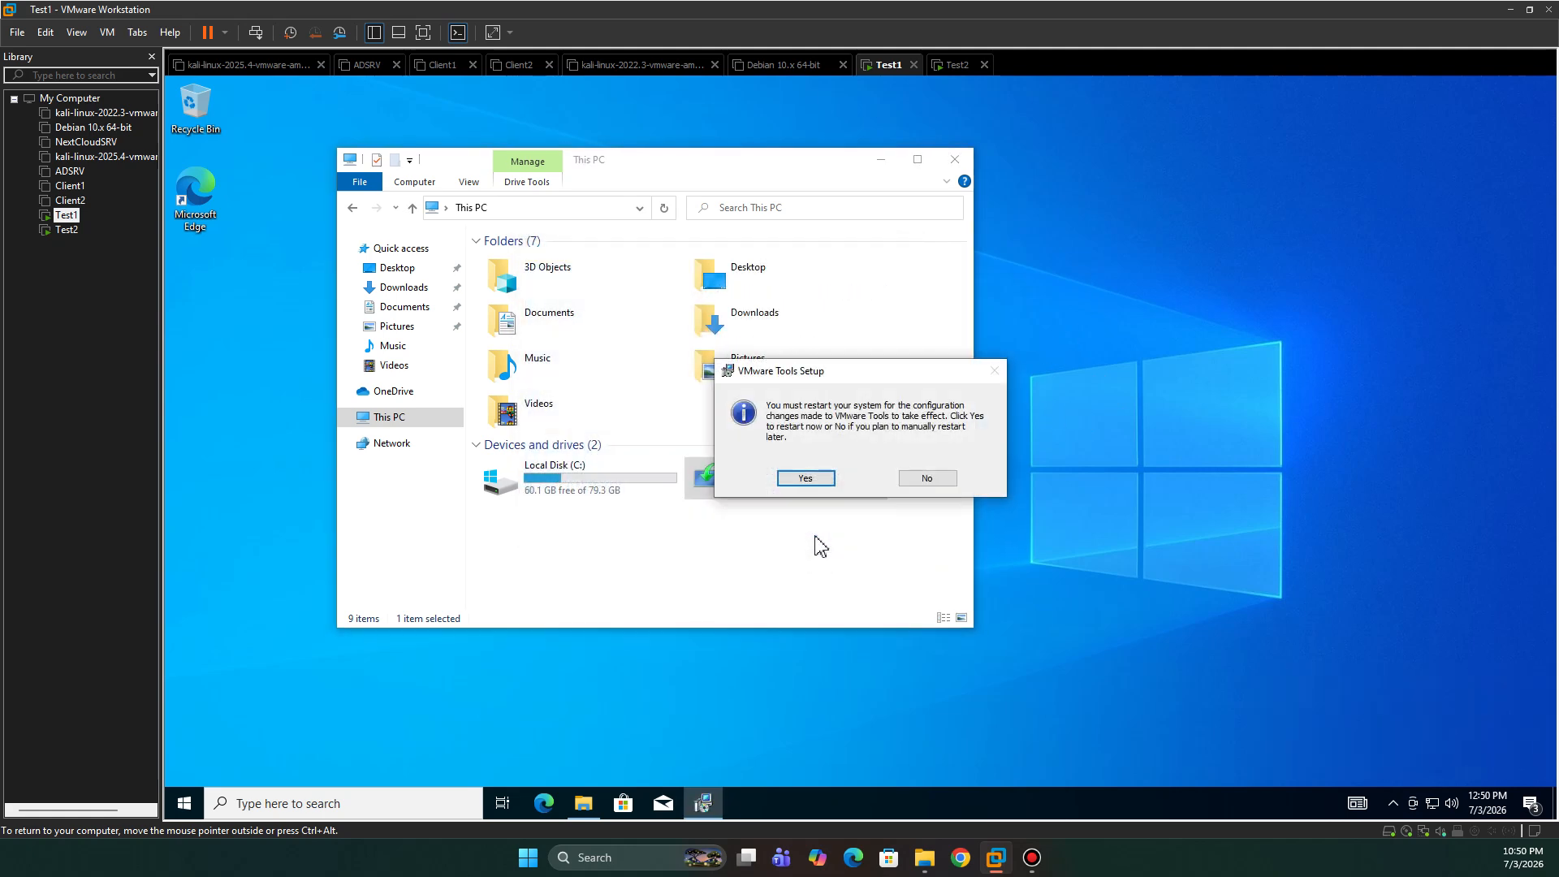
{"action": "left_click", "coordinate": [810, 481]}
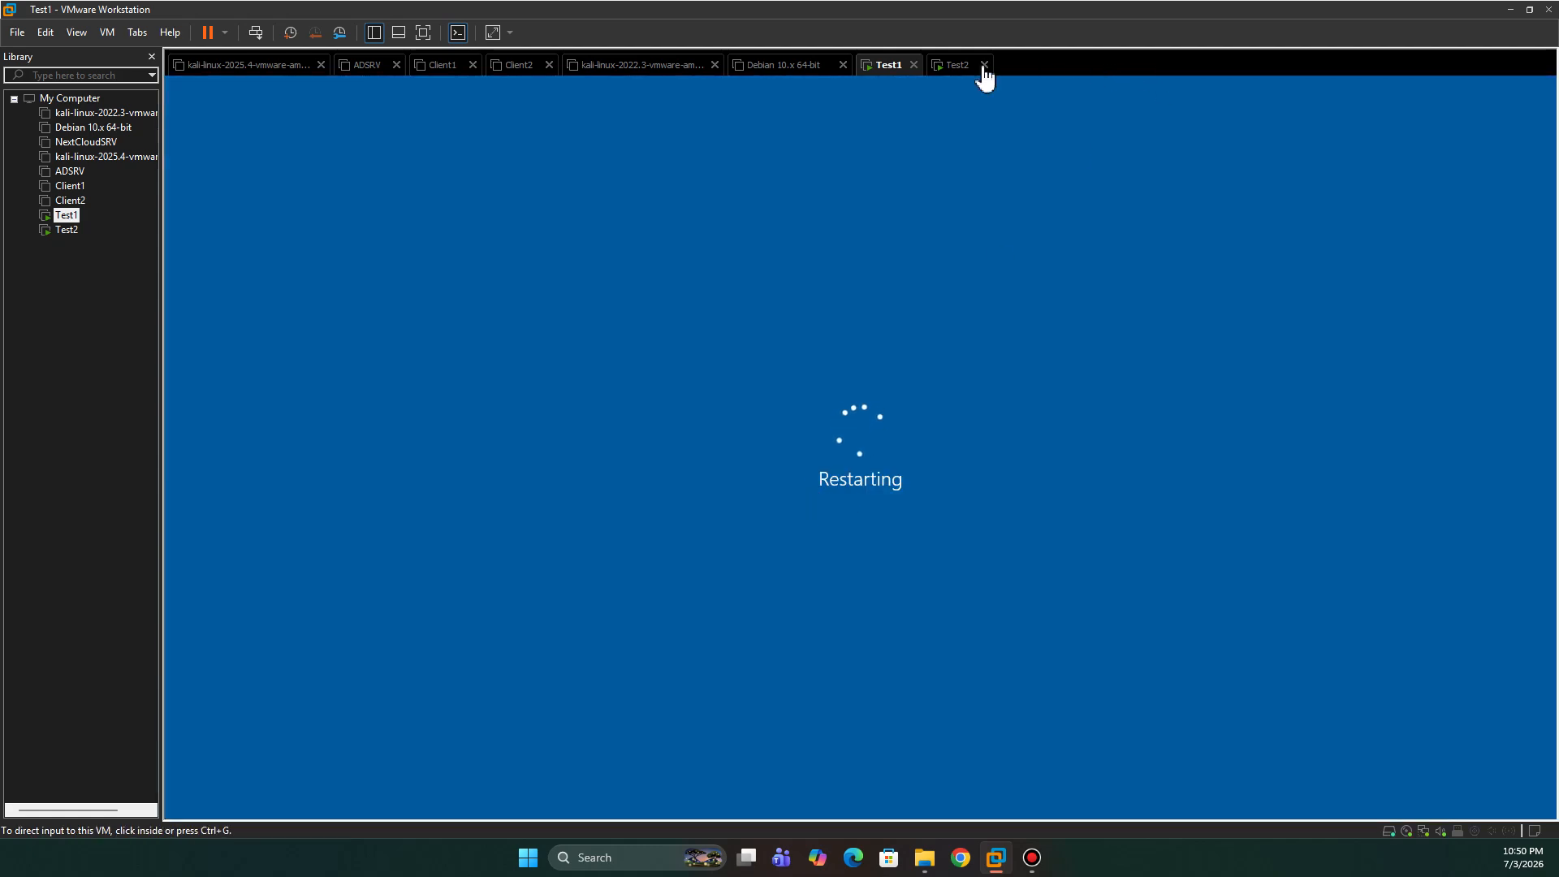
- Switch to the Test2 VM and dismiss Edge's welcome dialog in the guest
{"action": "left_click", "coordinate": [950, 72]}
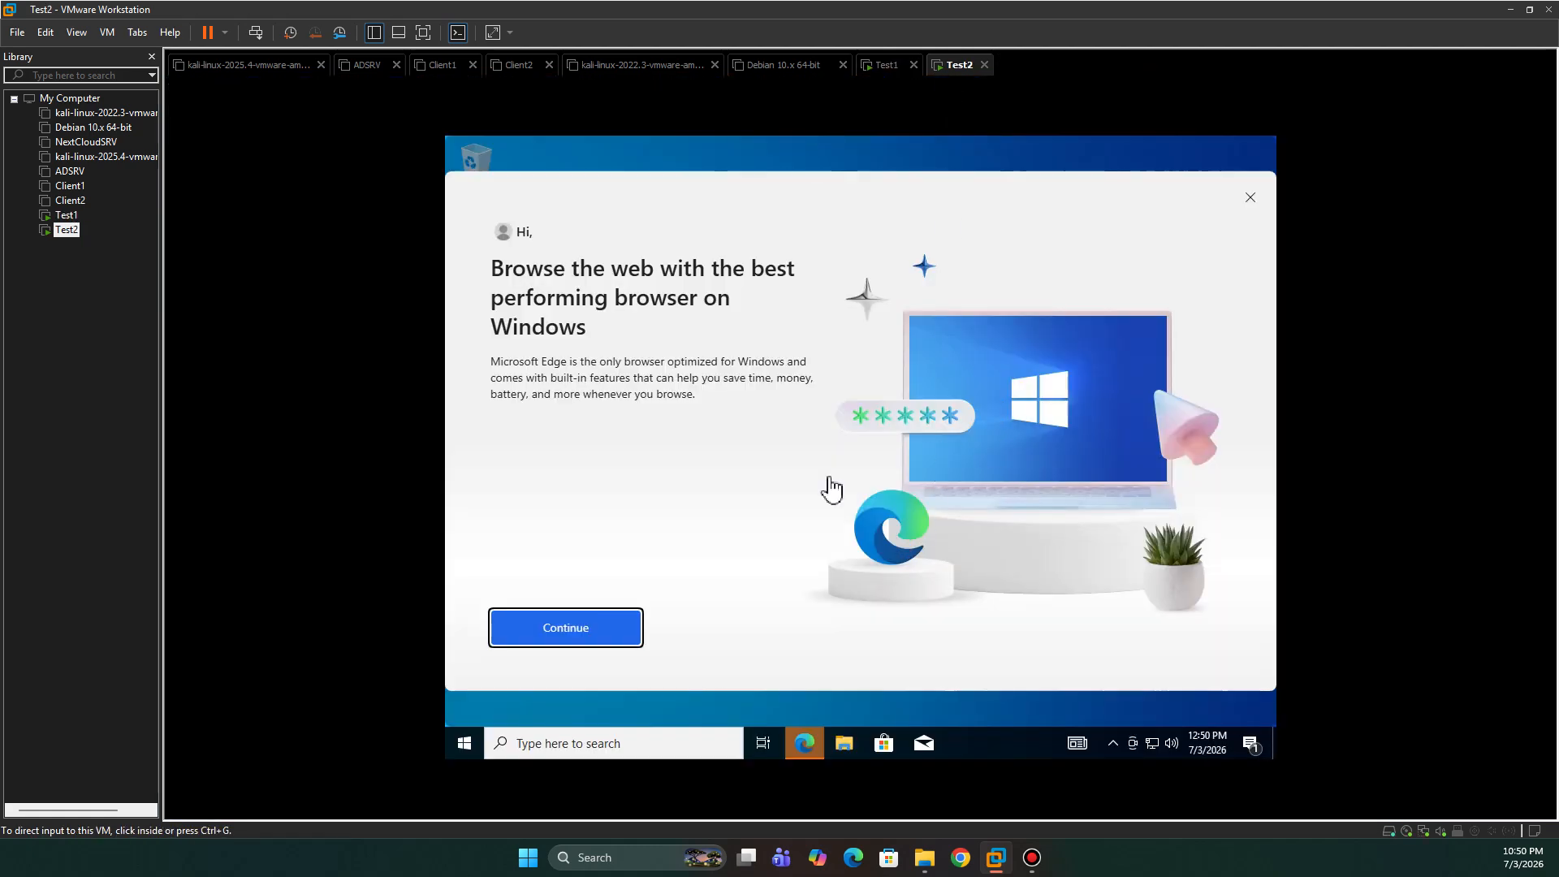
{"action": "left_click", "coordinate": [582, 648]}
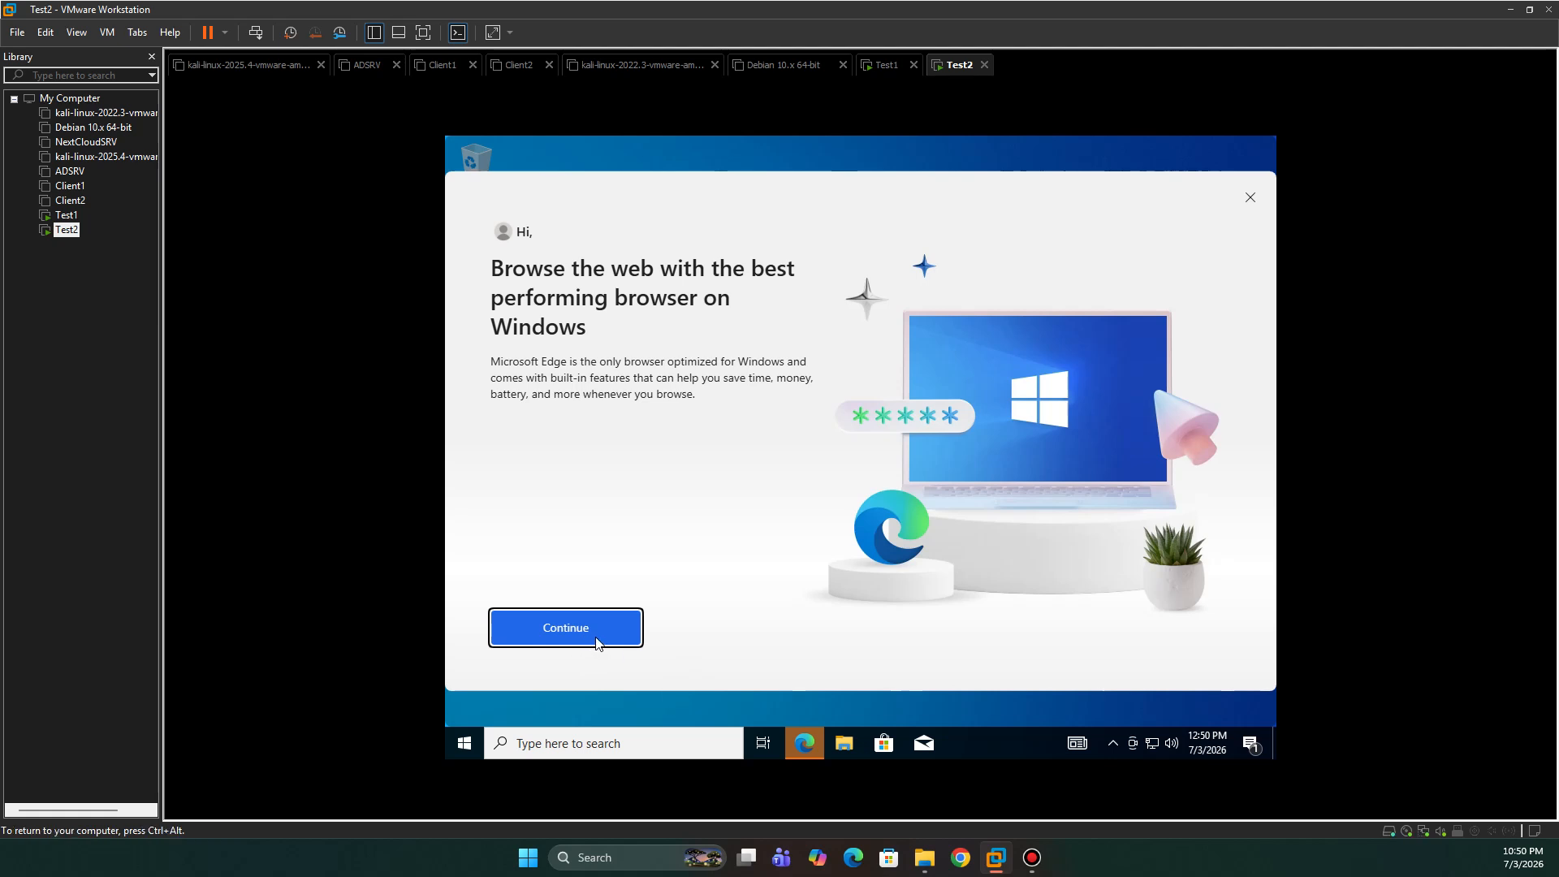
{"action": "left_click", "coordinate": [1250, 197]}
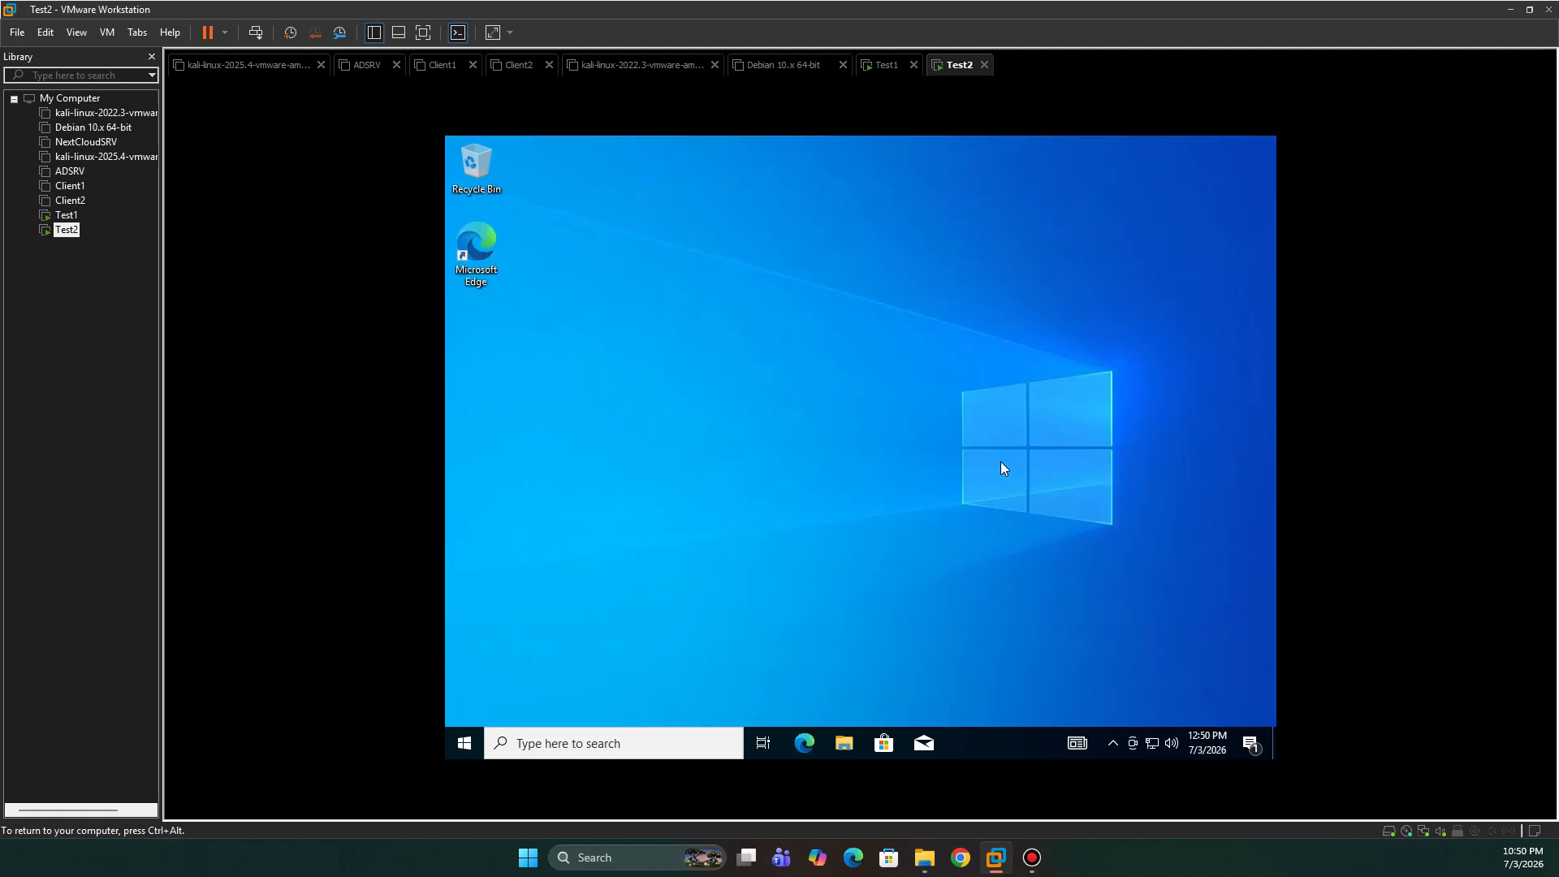
- Open File Explorer in Test2 at This PC to list its drives
{"action": "key", "text": "ctrl+alt"}
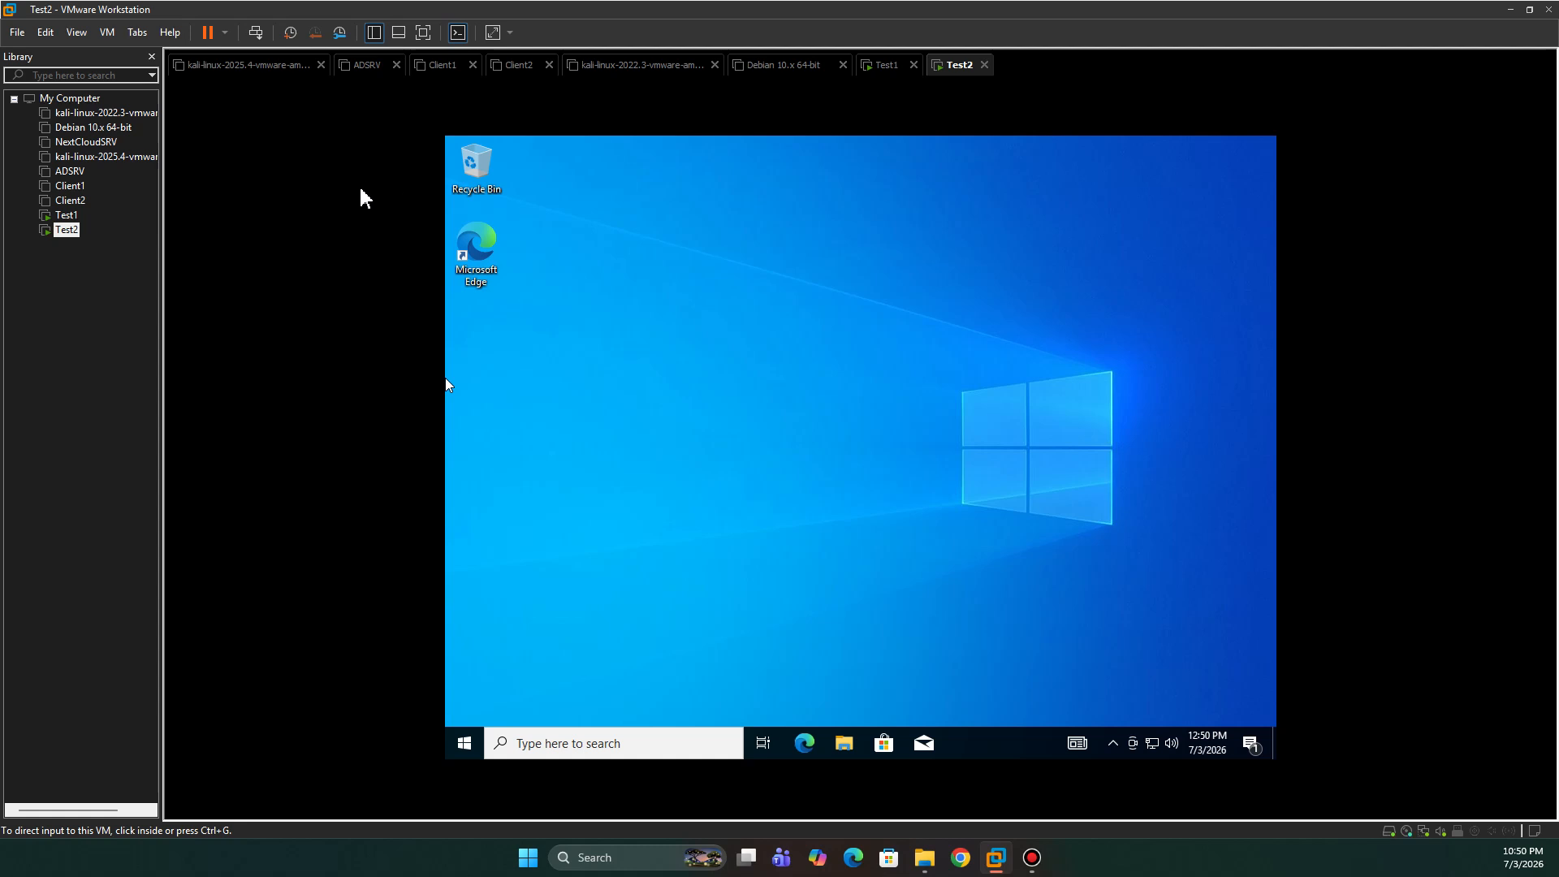
{"action": "left_click", "coordinate": [778, 705]}
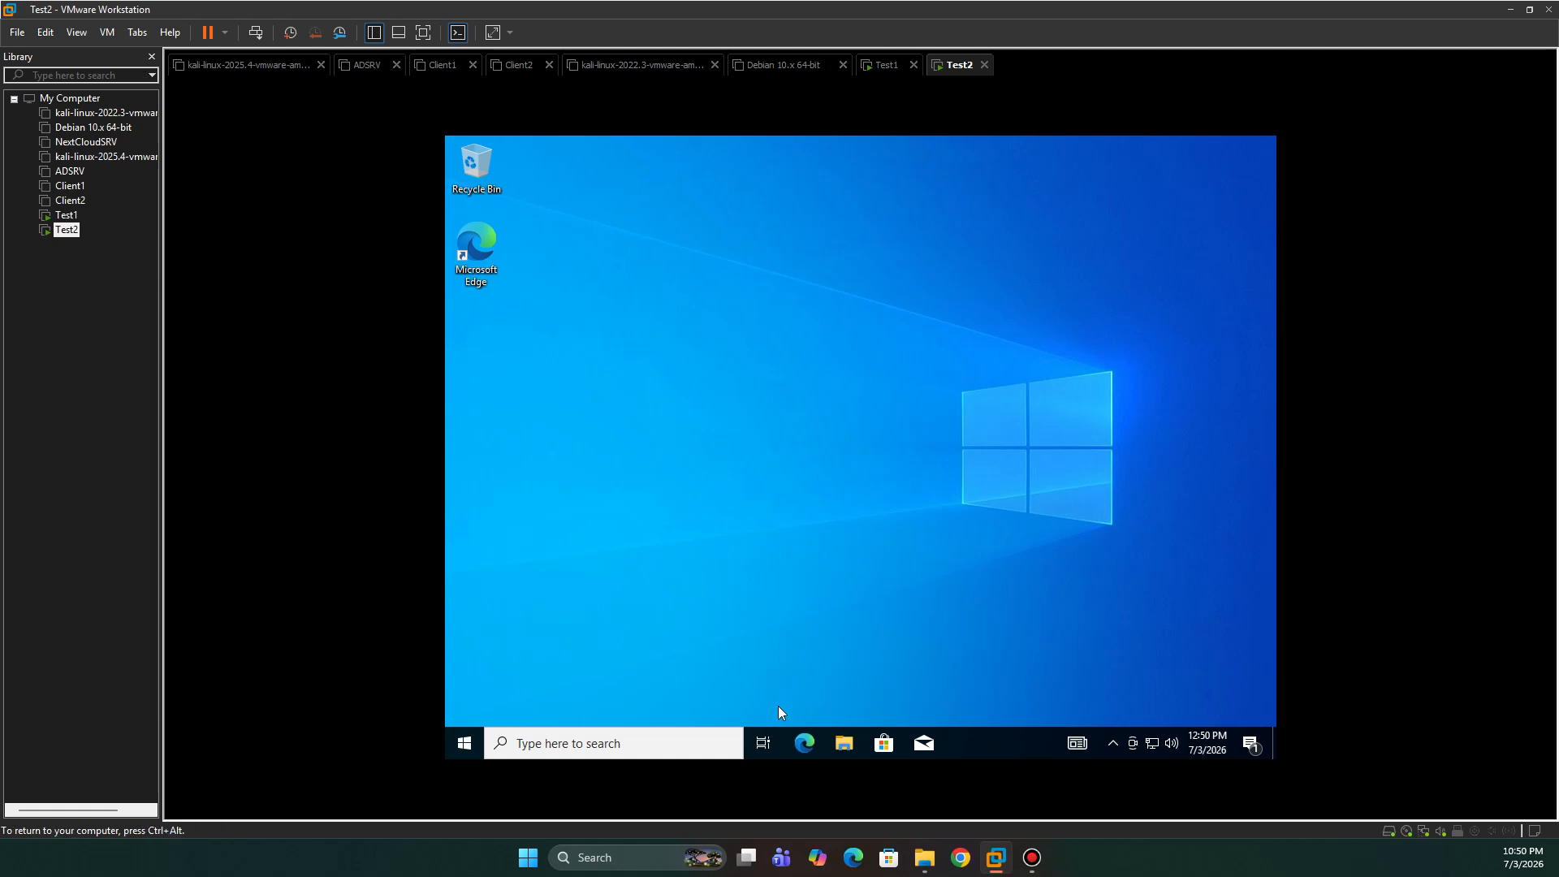
{"action": "left_click", "coordinate": [845, 744]}
{"action": "left_click", "coordinate": [601, 476]}
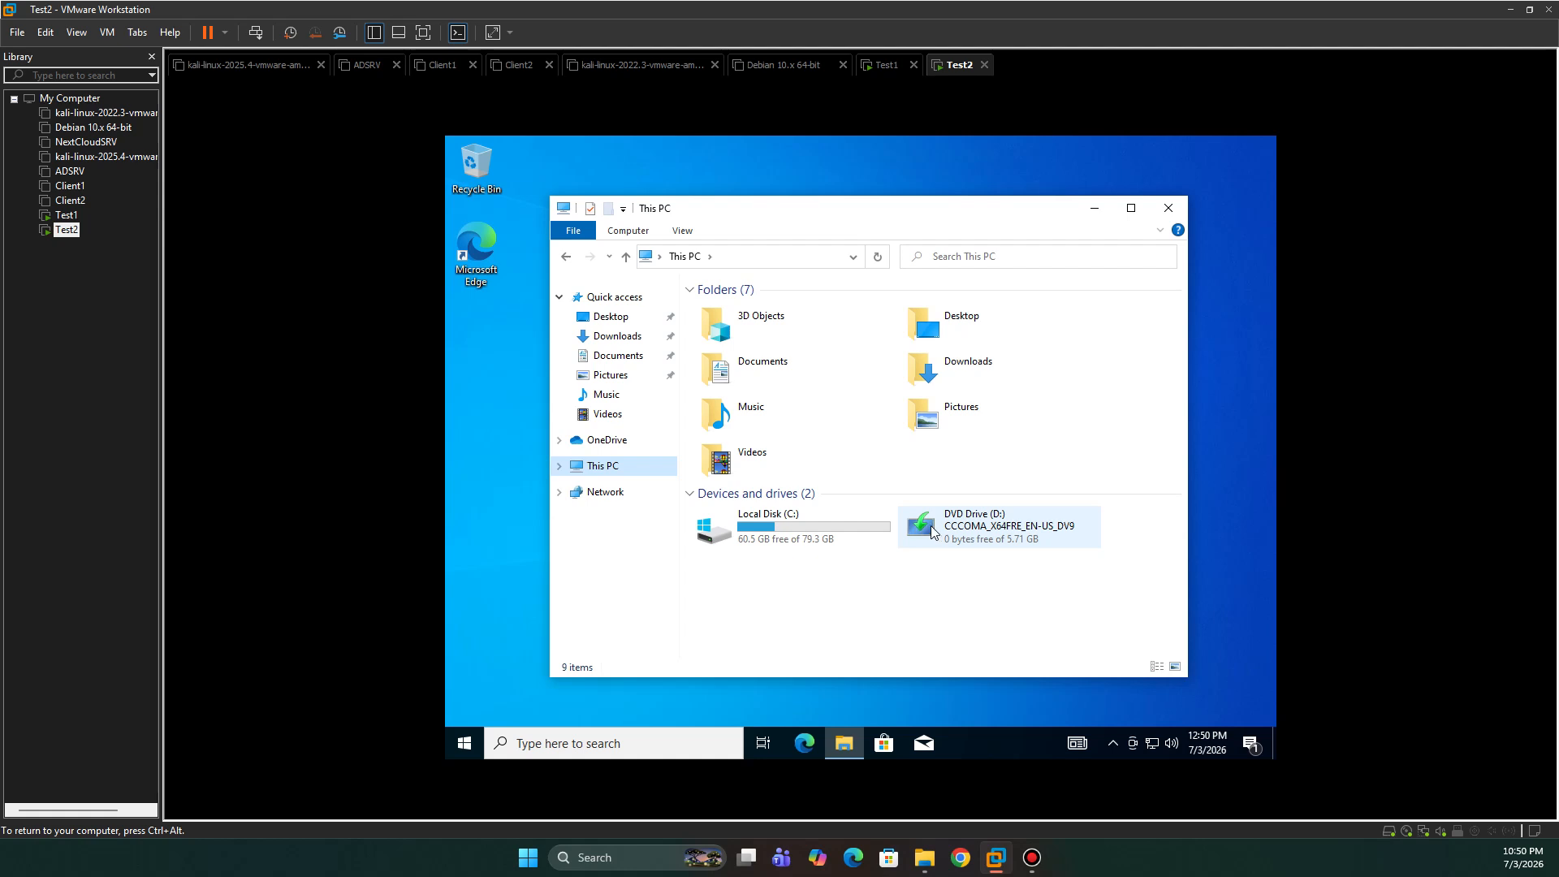
- Eject the Windows disc from DVD Drive (D:) and mount the VMware Tools disc instead
{"action": "right_click", "coordinate": [984, 531]}
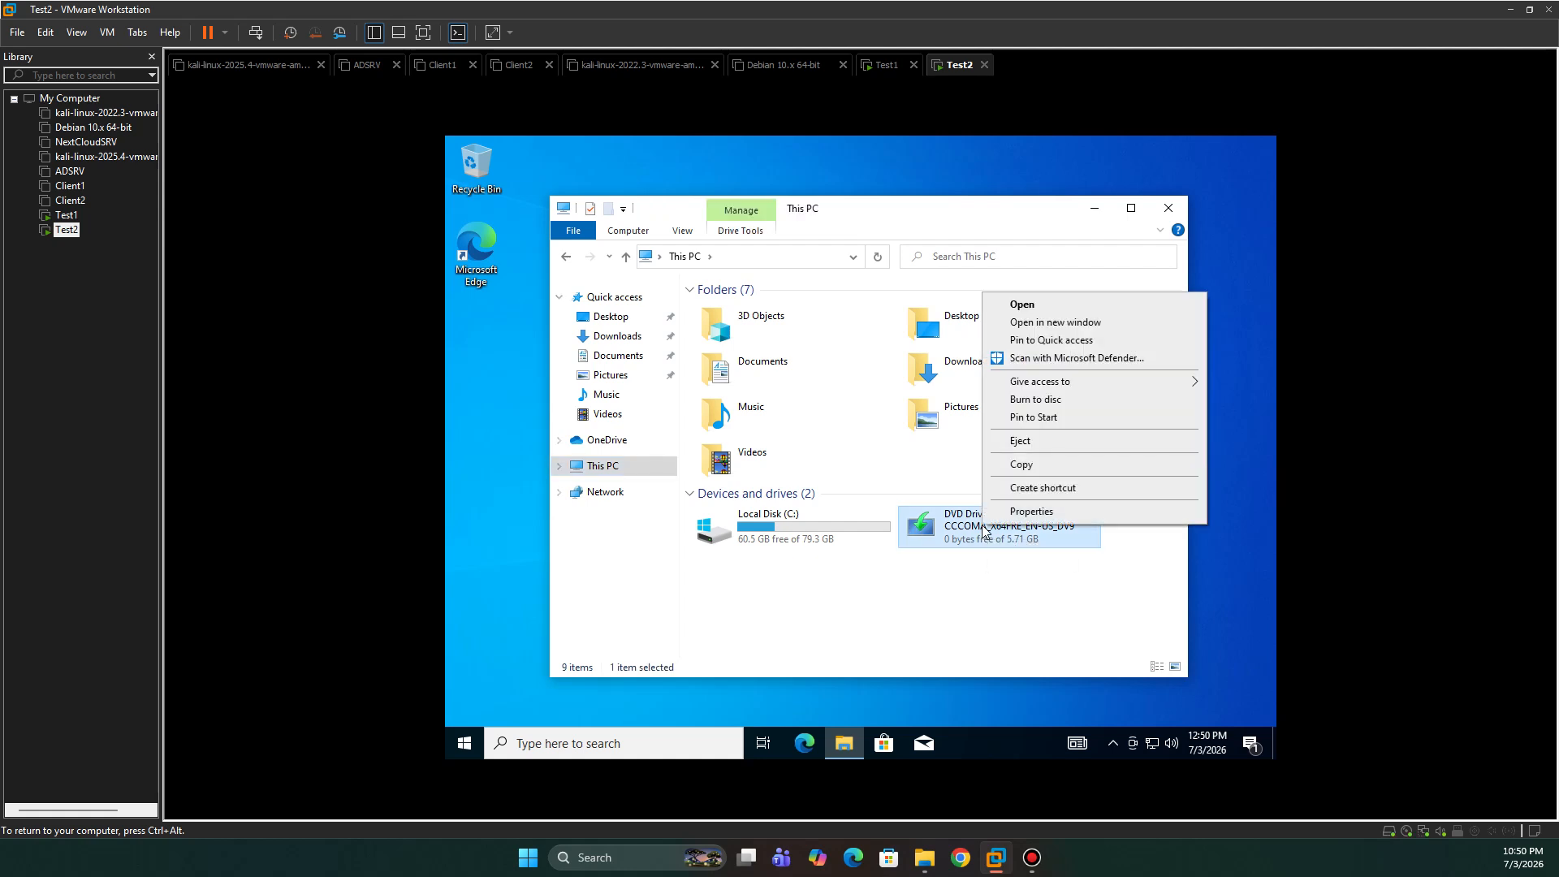
{"action": "left_click", "coordinate": [1046, 443]}
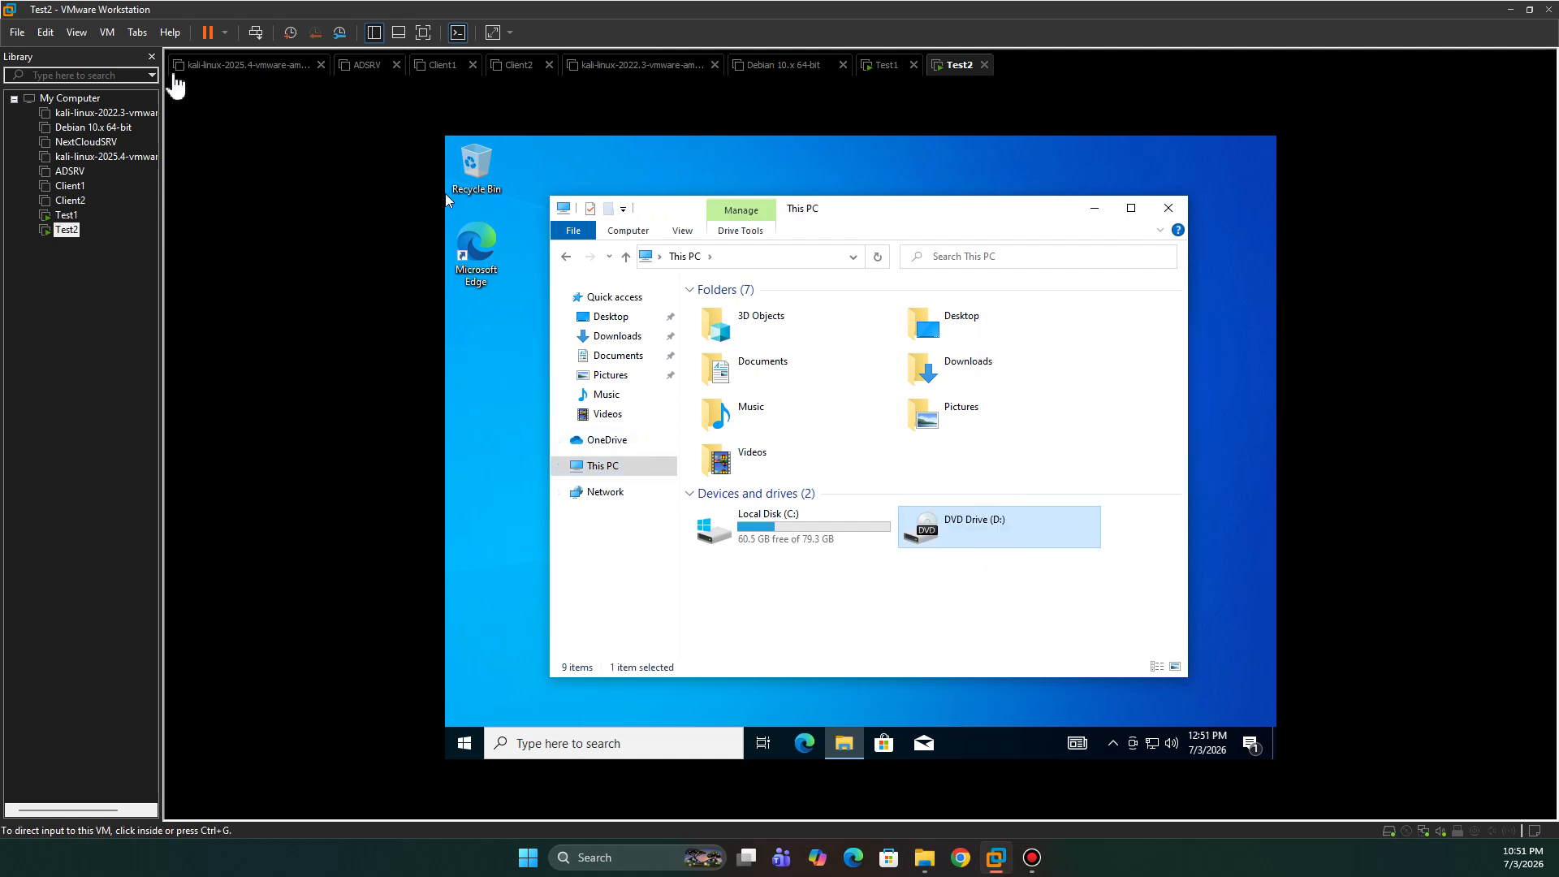
{"action": "left_click", "coordinate": [105, 38]}
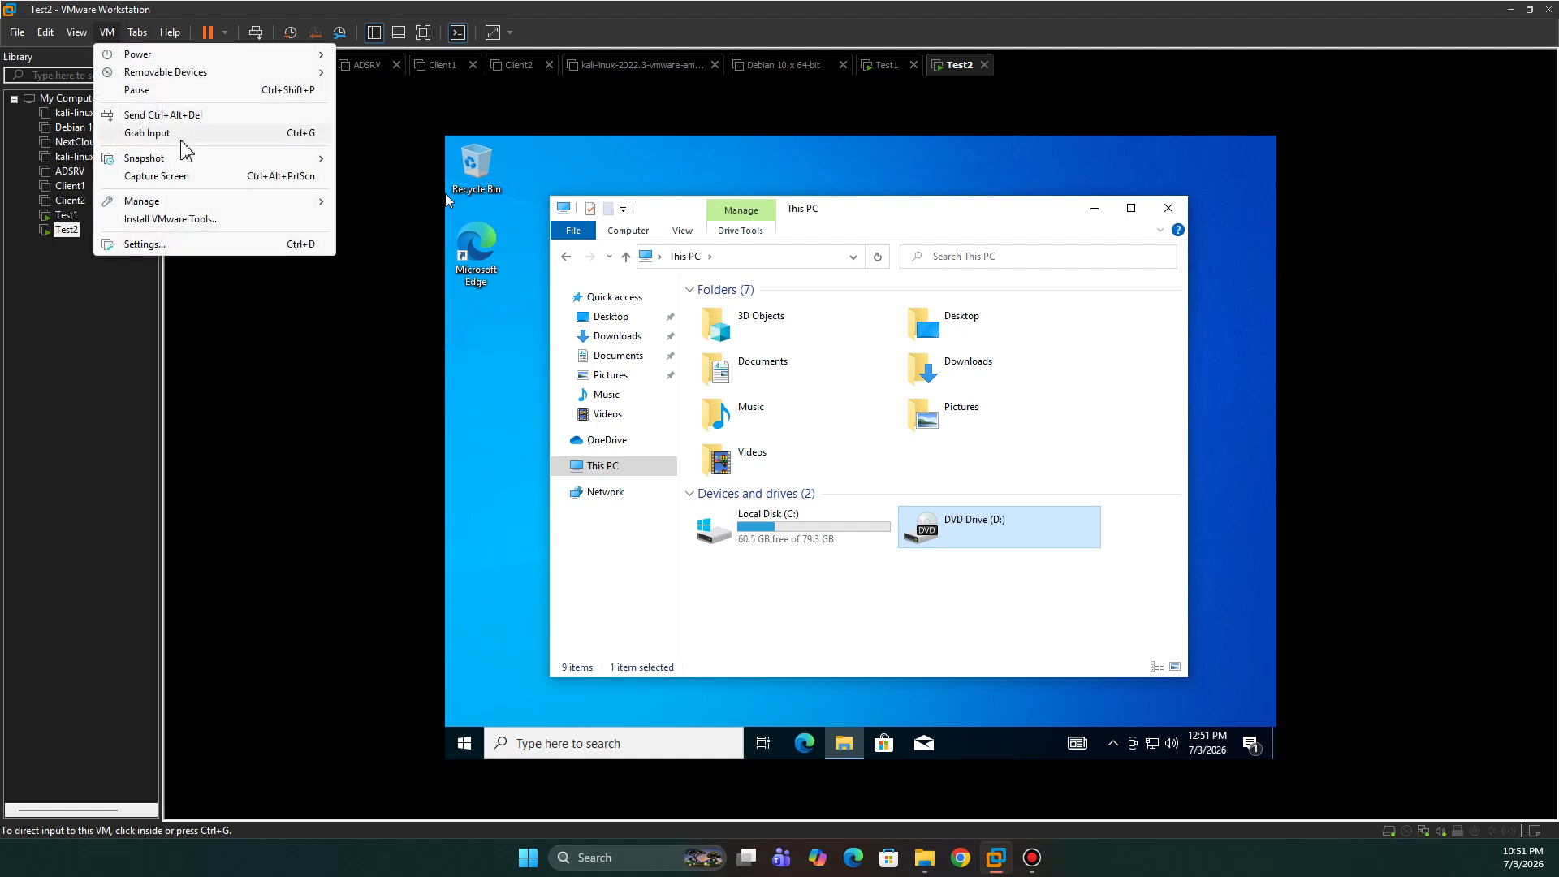
{"action": "left_click", "coordinate": [195, 221]}
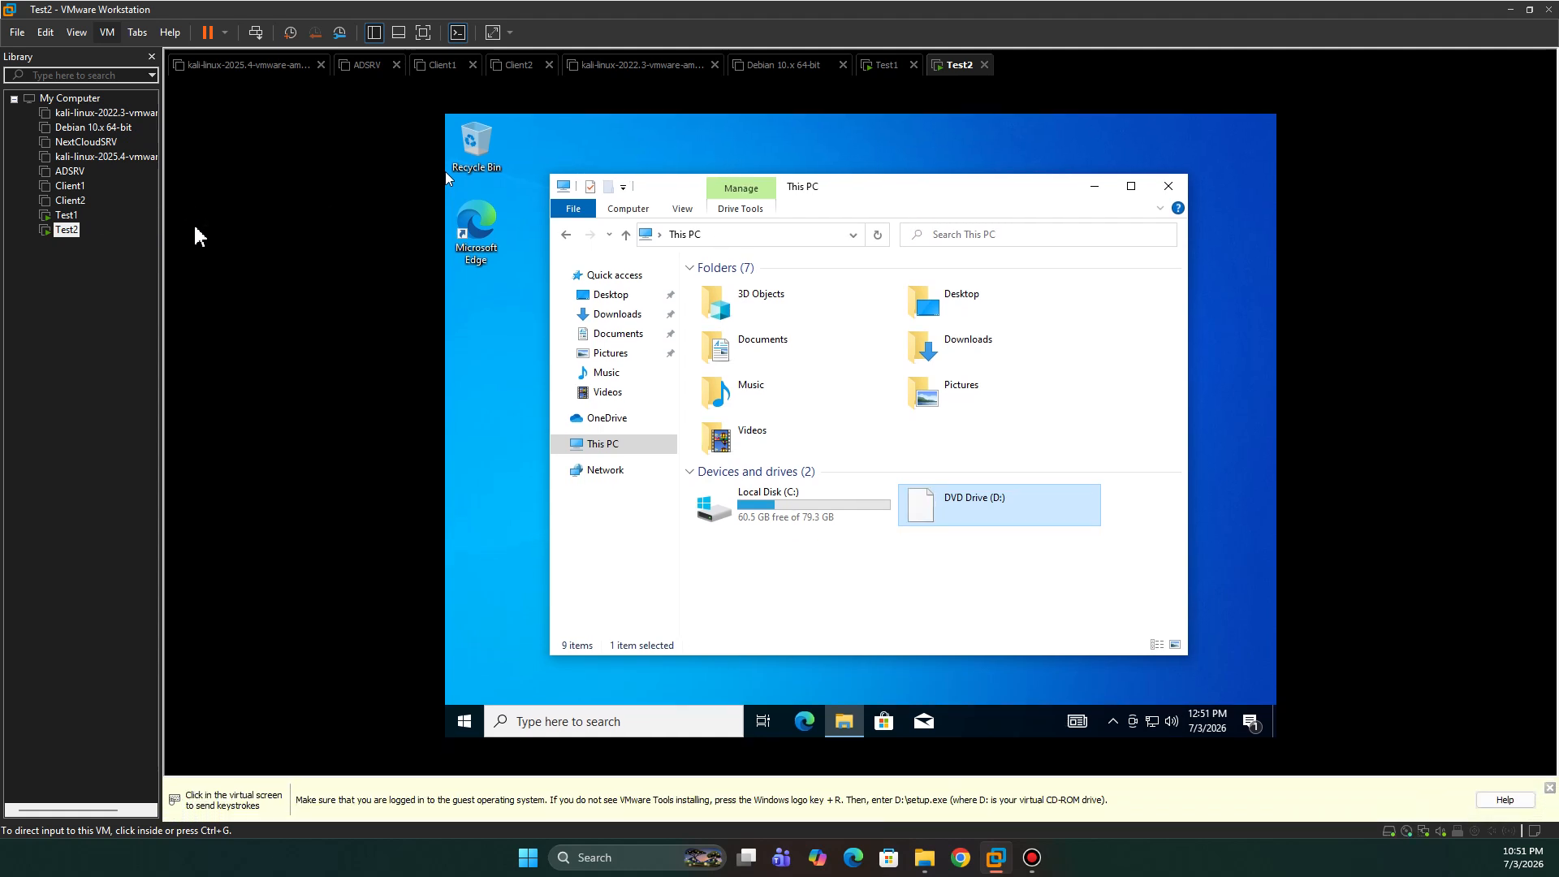
- Run the VMware Tools disc in Test2, approving UAC and dismissing AutoPlay
{"action": "left_click", "coordinate": [195, 237]}
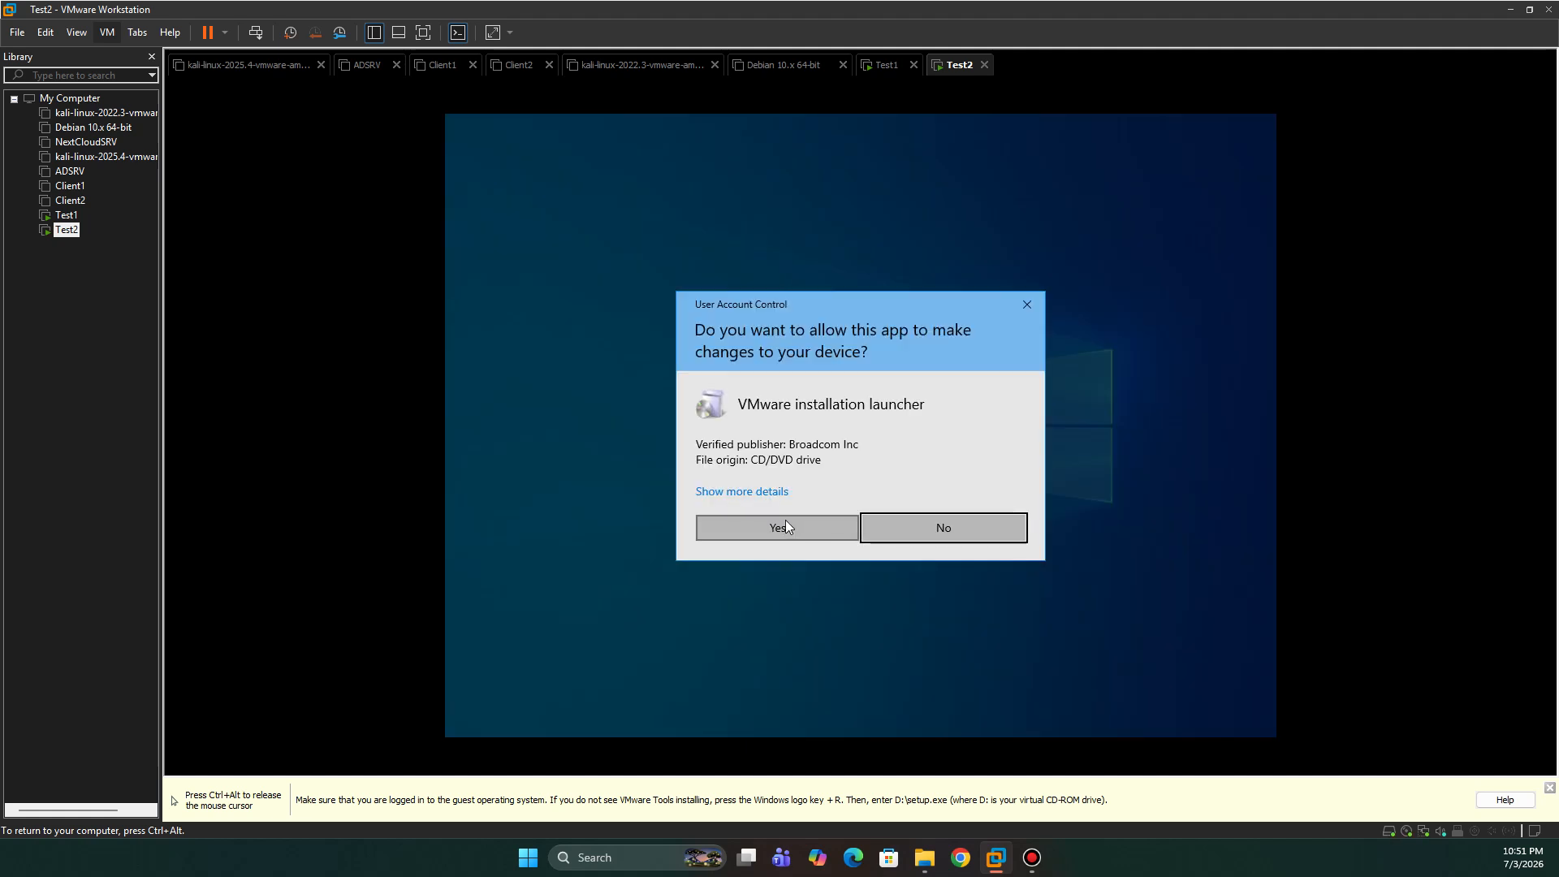
{"action": "left_click", "coordinate": [788, 526]}
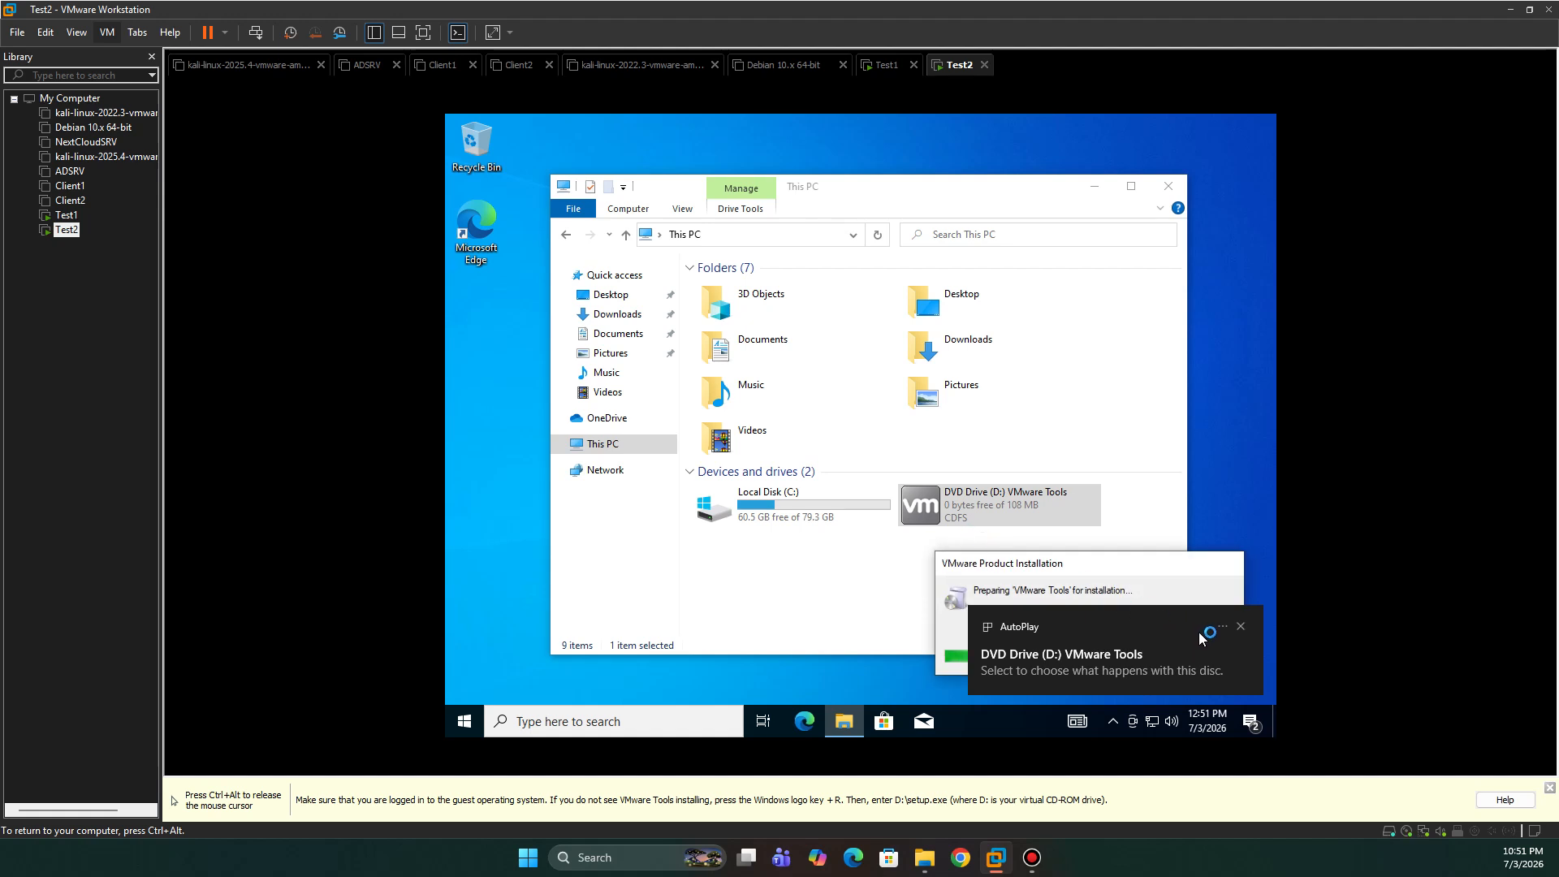
{"action": "left_click", "coordinate": [1241, 627]}
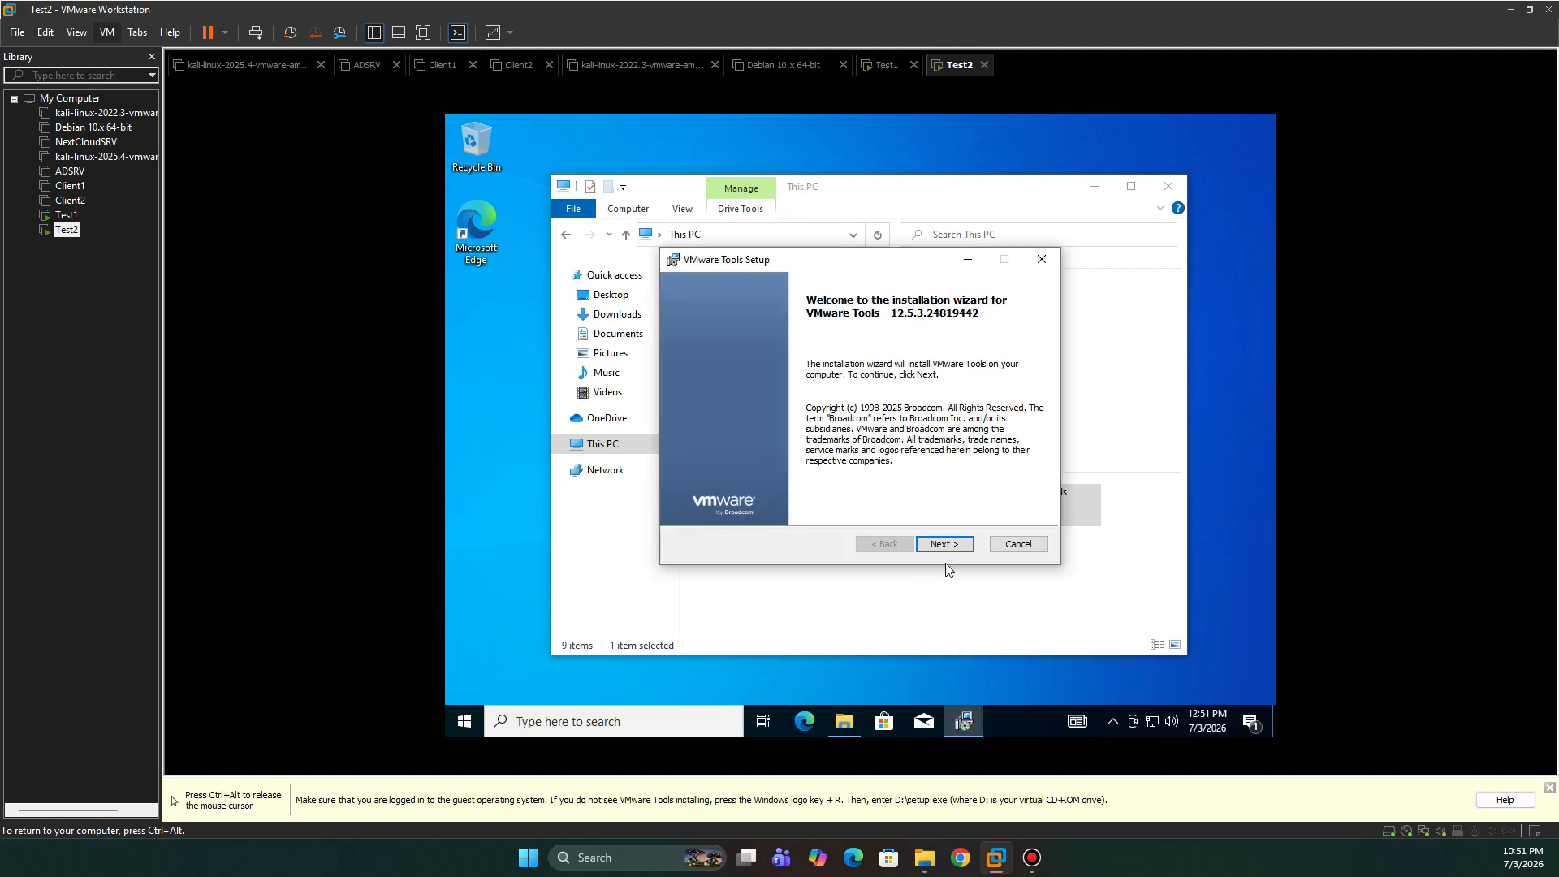
- Start a Typical VMware Tools install in Test2, then release input from the VM
{"action": "left_click", "coordinate": [947, 546]}
{"action": "left_click", "coordinate": [956, 549]}
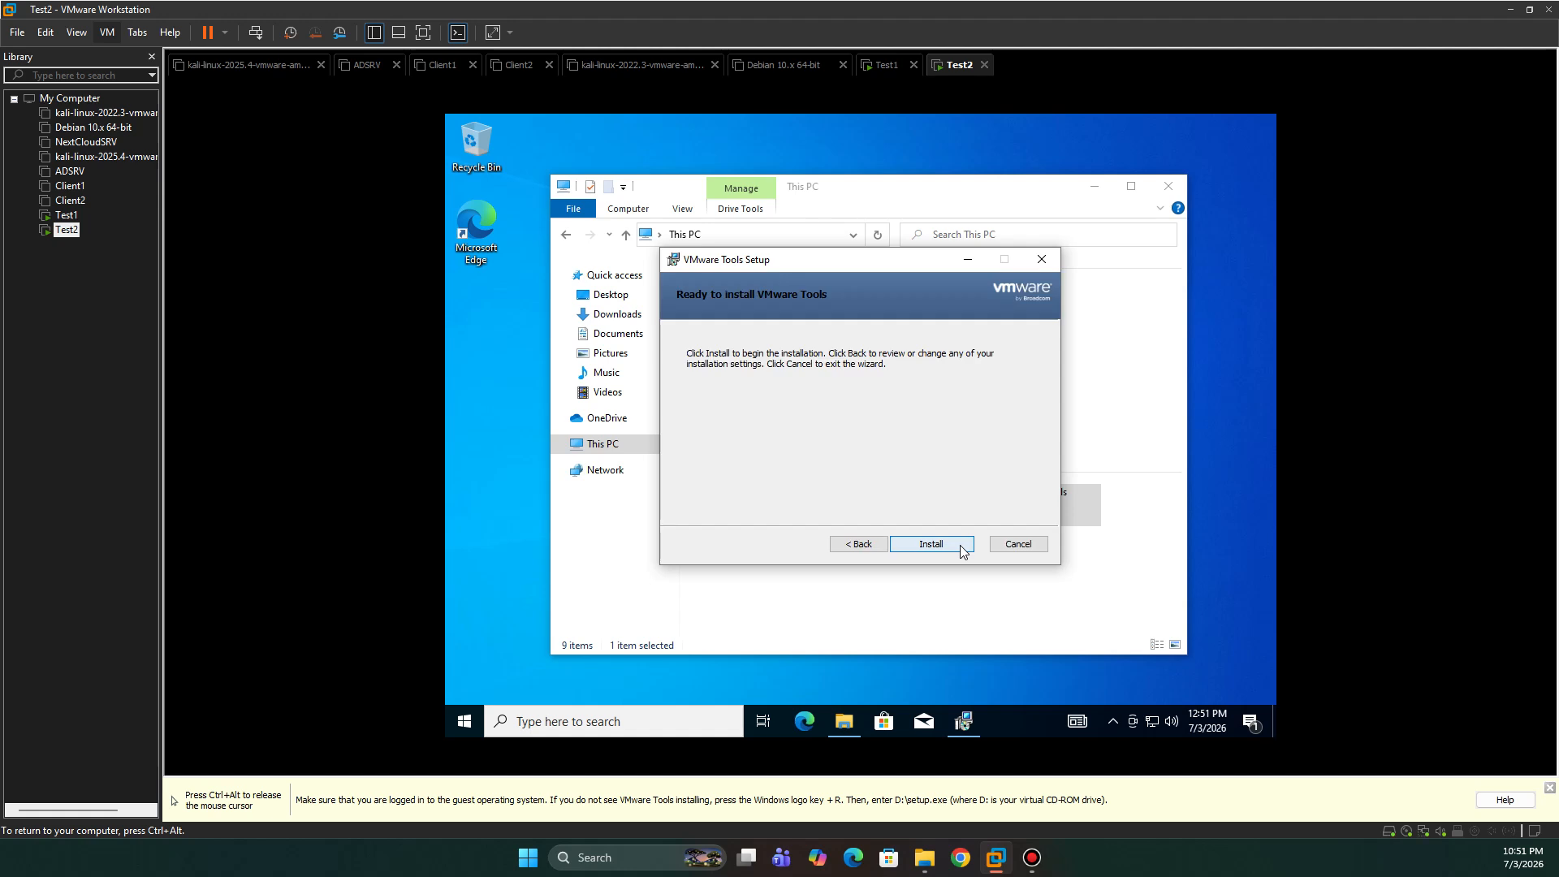
{"action": "left_click", "coordinate": [961, 549]}
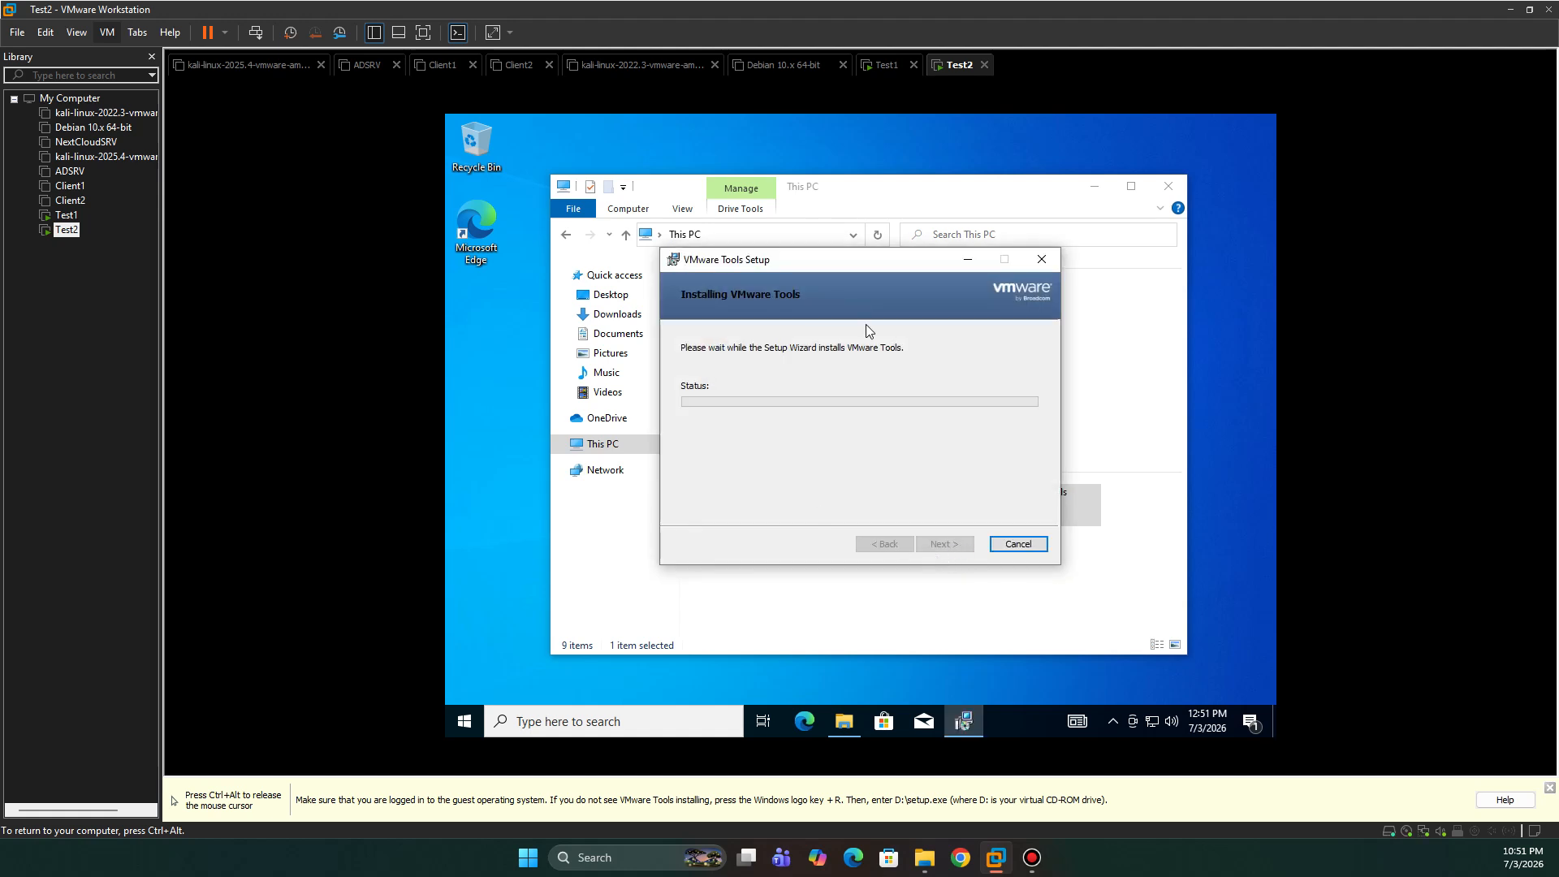
{"action": "key", "text": "ctrl+alt"}
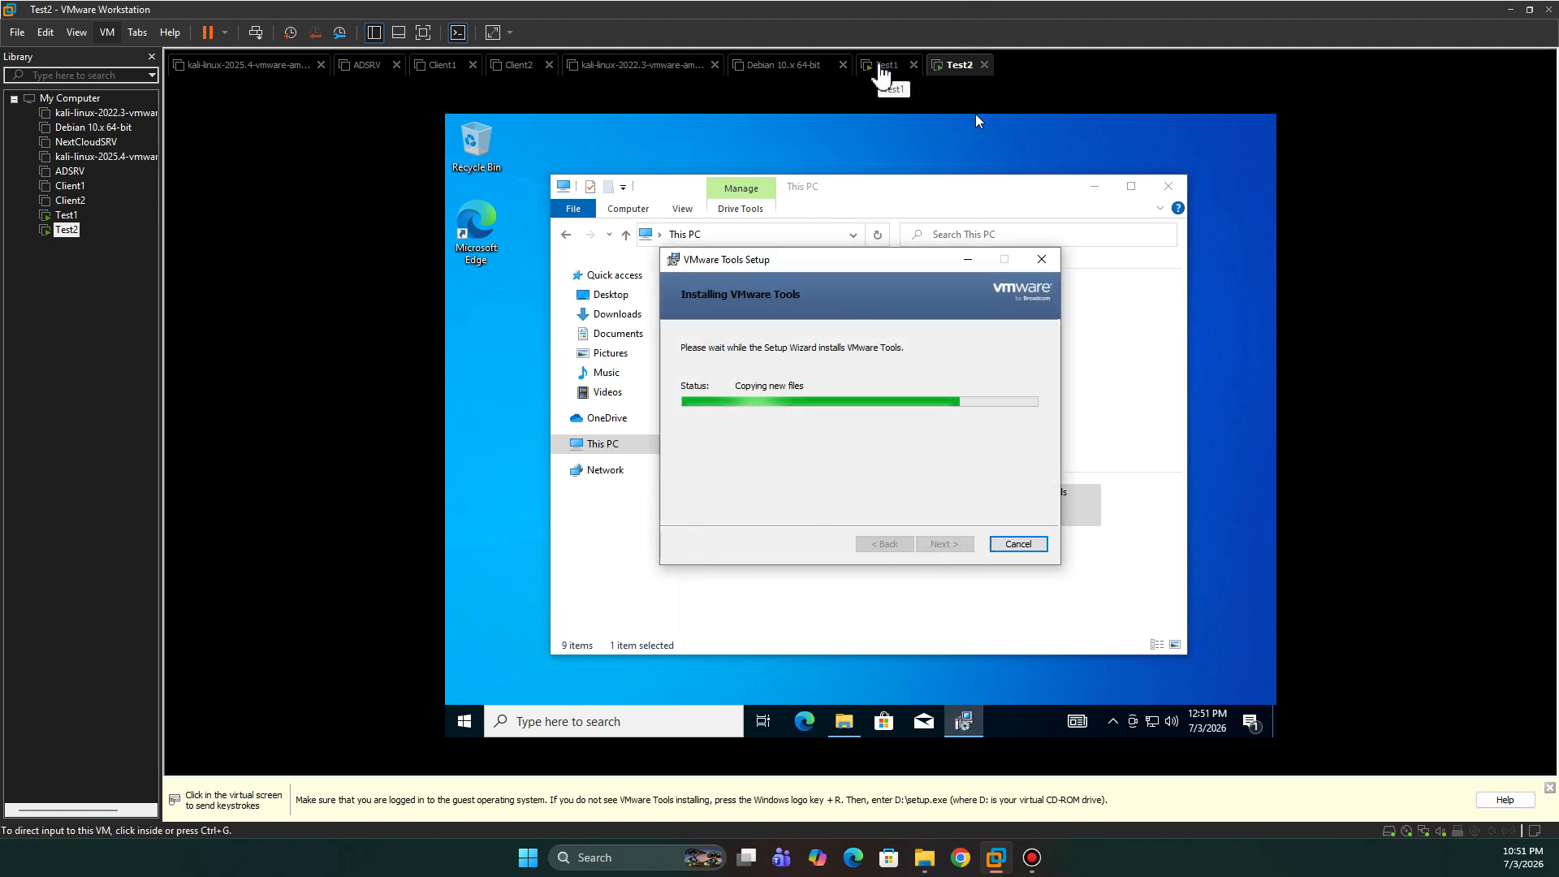
- Sign in to Test1 with the account password and switch it to full screen mode
{"action": "left_click", "coordinate": [882, 69]}
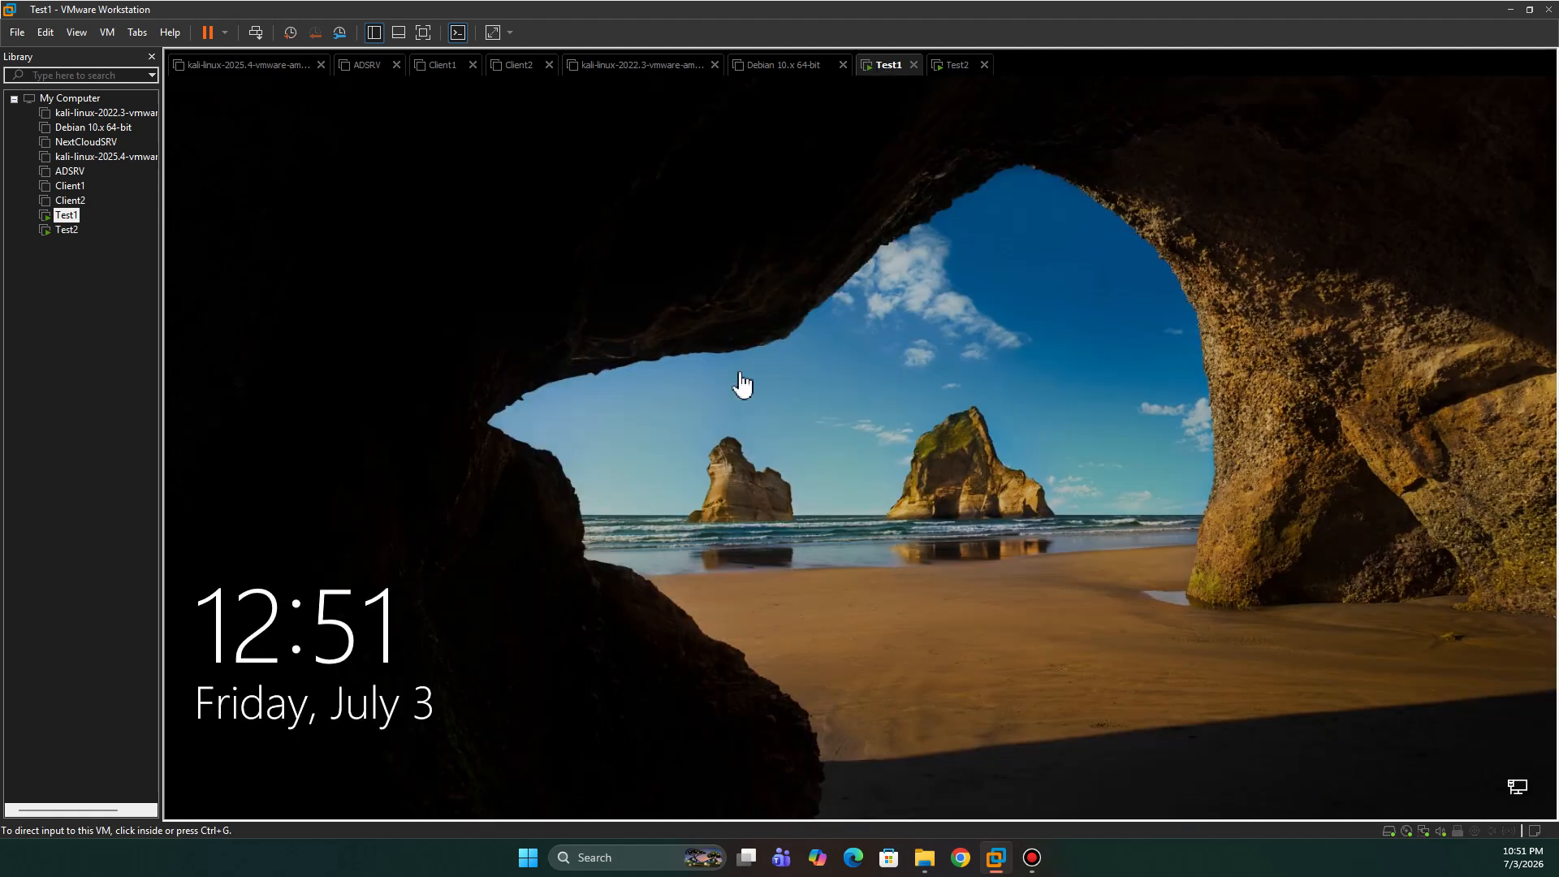
{"action": "left_click", "coordinate": [935, 390]}
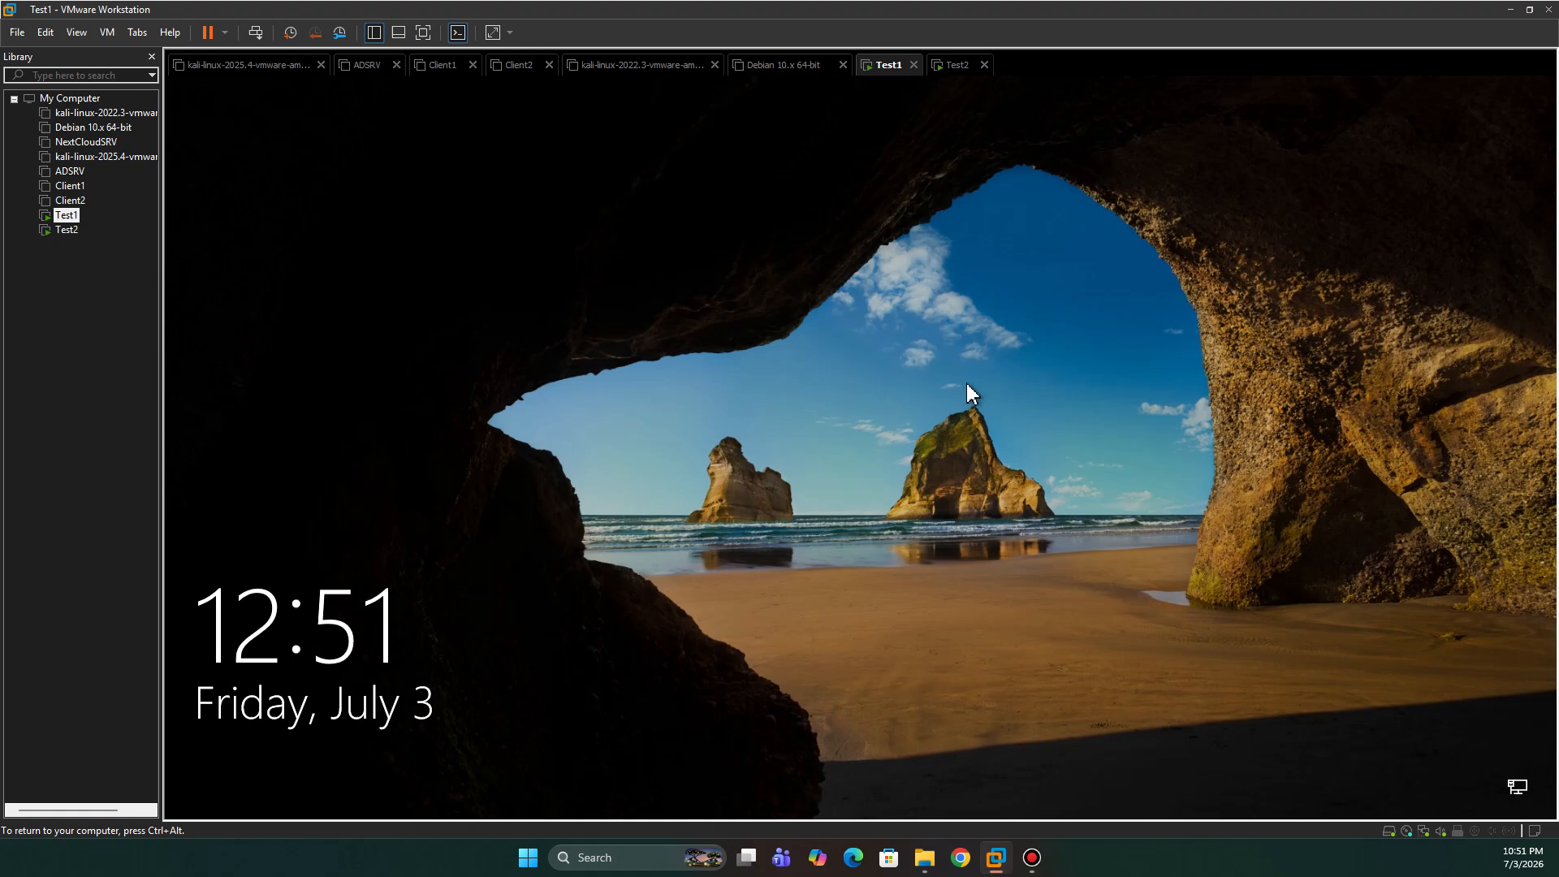
{"action": "left_click", "coordinate": [894, 449]}
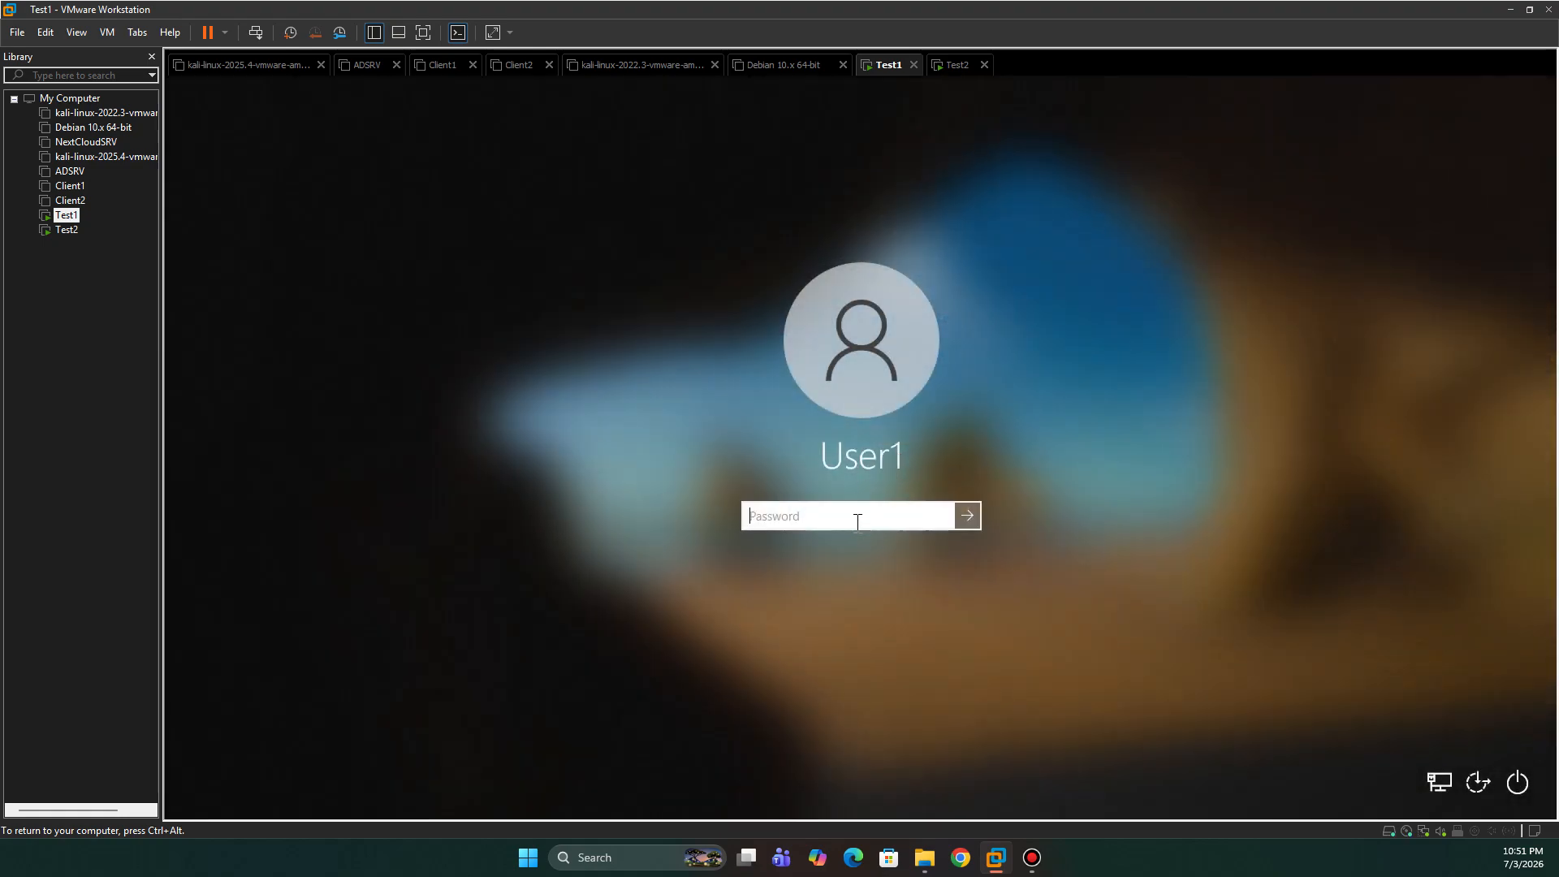
{"action": "key", "text": "Caps_Lock"}
{"action": "type", "text": "•"}
{"action": "key", "text": "Caps_Lock"}
{"action": "type", "text": "••••••••••"}
{"action": "key", "text": "Return"}
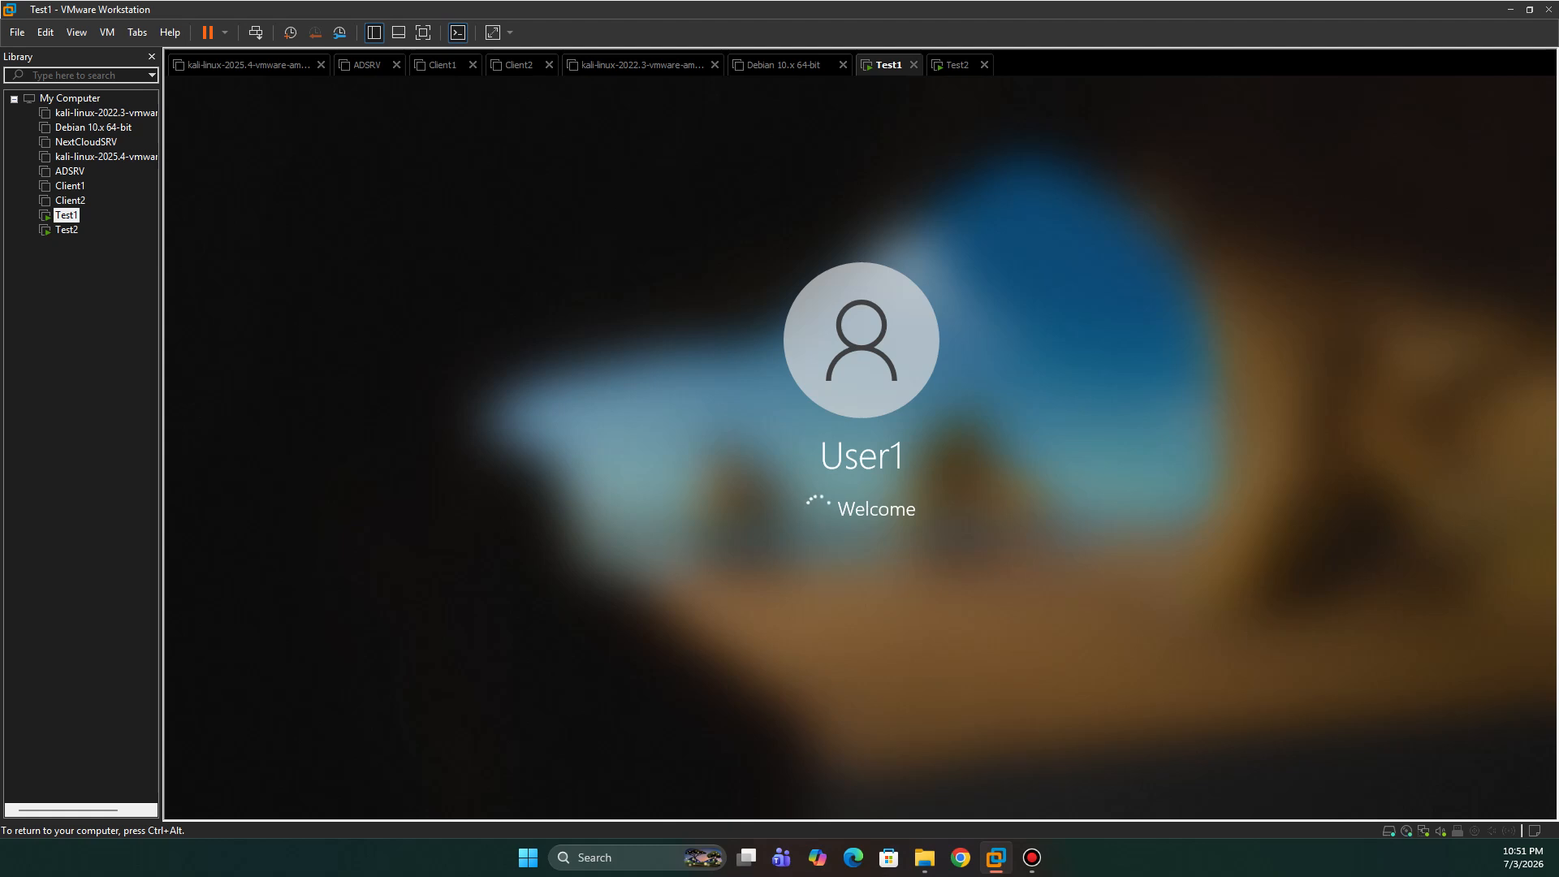
{"action": "left_click", "coordinate": [421, 37]}
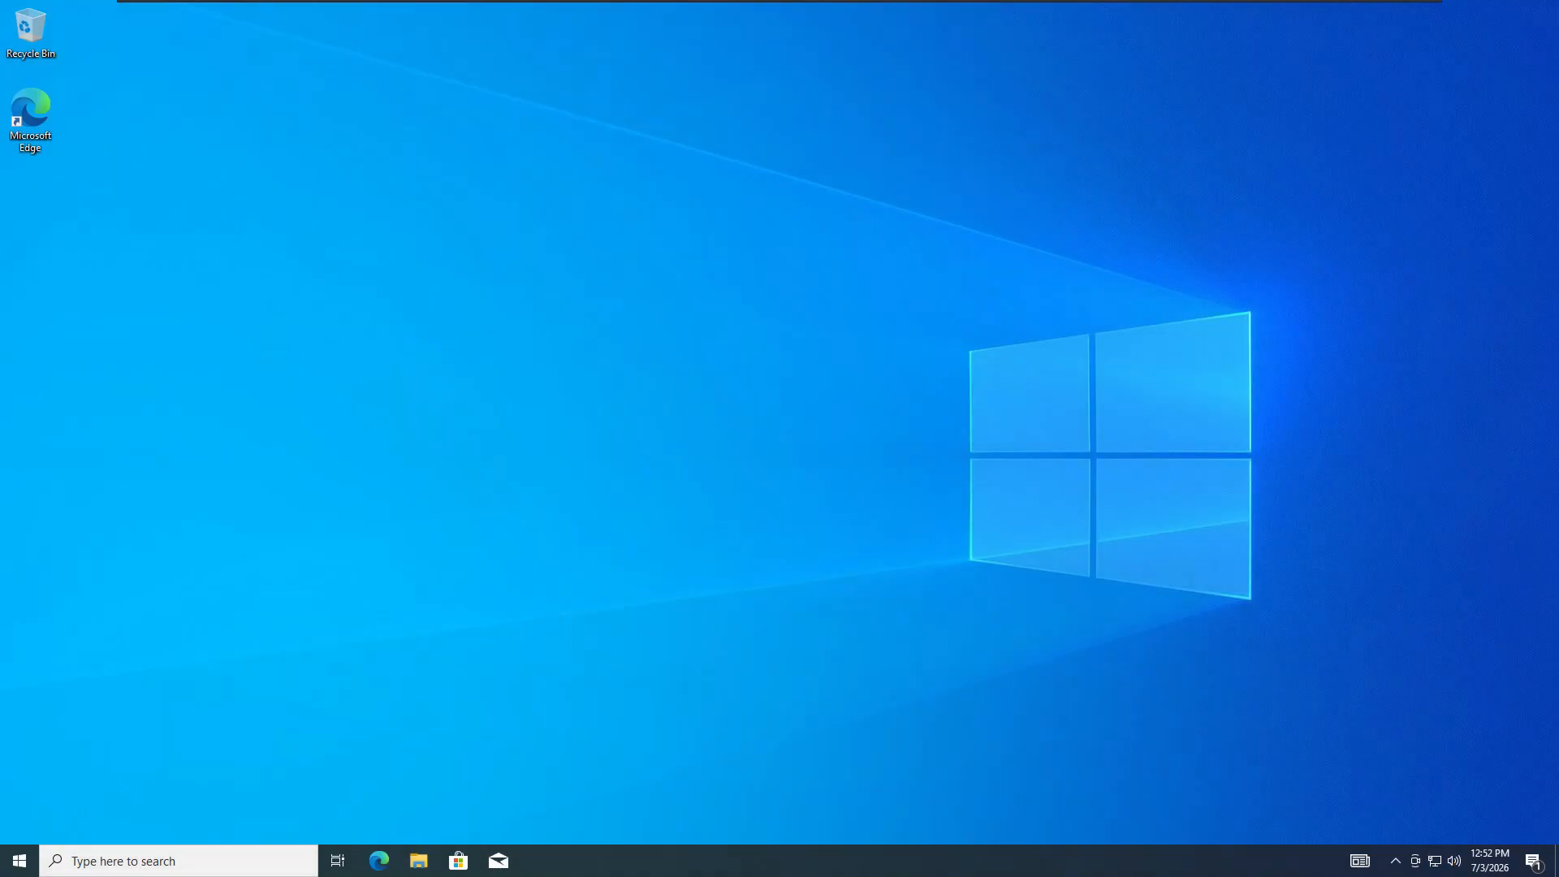
- From the full-screen toolbar, switch to Test2, finish the VMware Tools wizard and restart it
{"action": "mouse_move", "coordinate": [517, 10]}
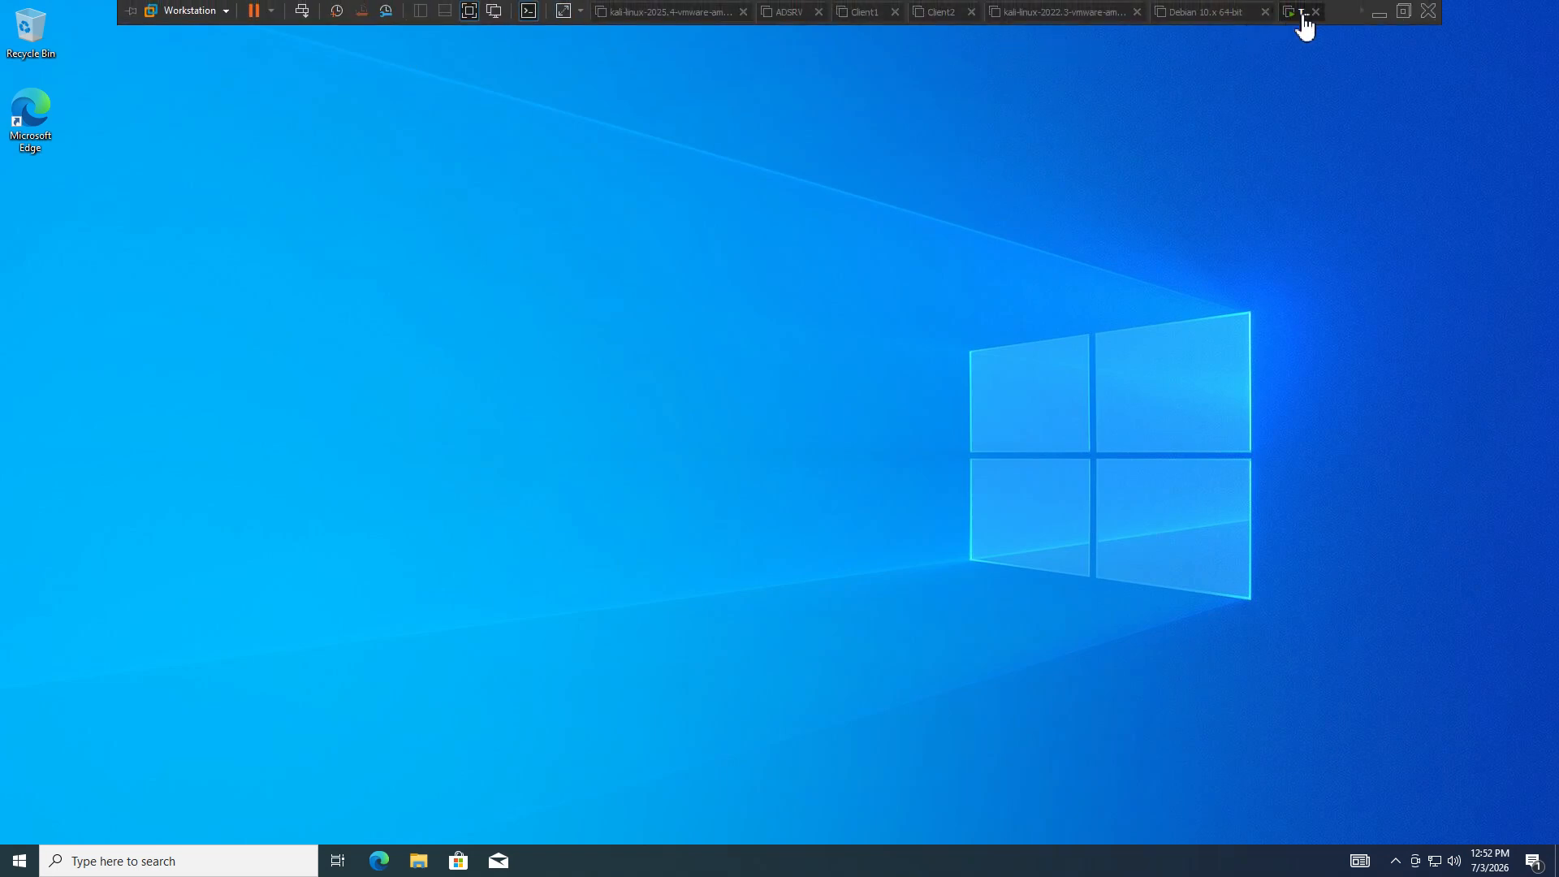
{"action": "left_click", "coordinate": [1361, 11]}
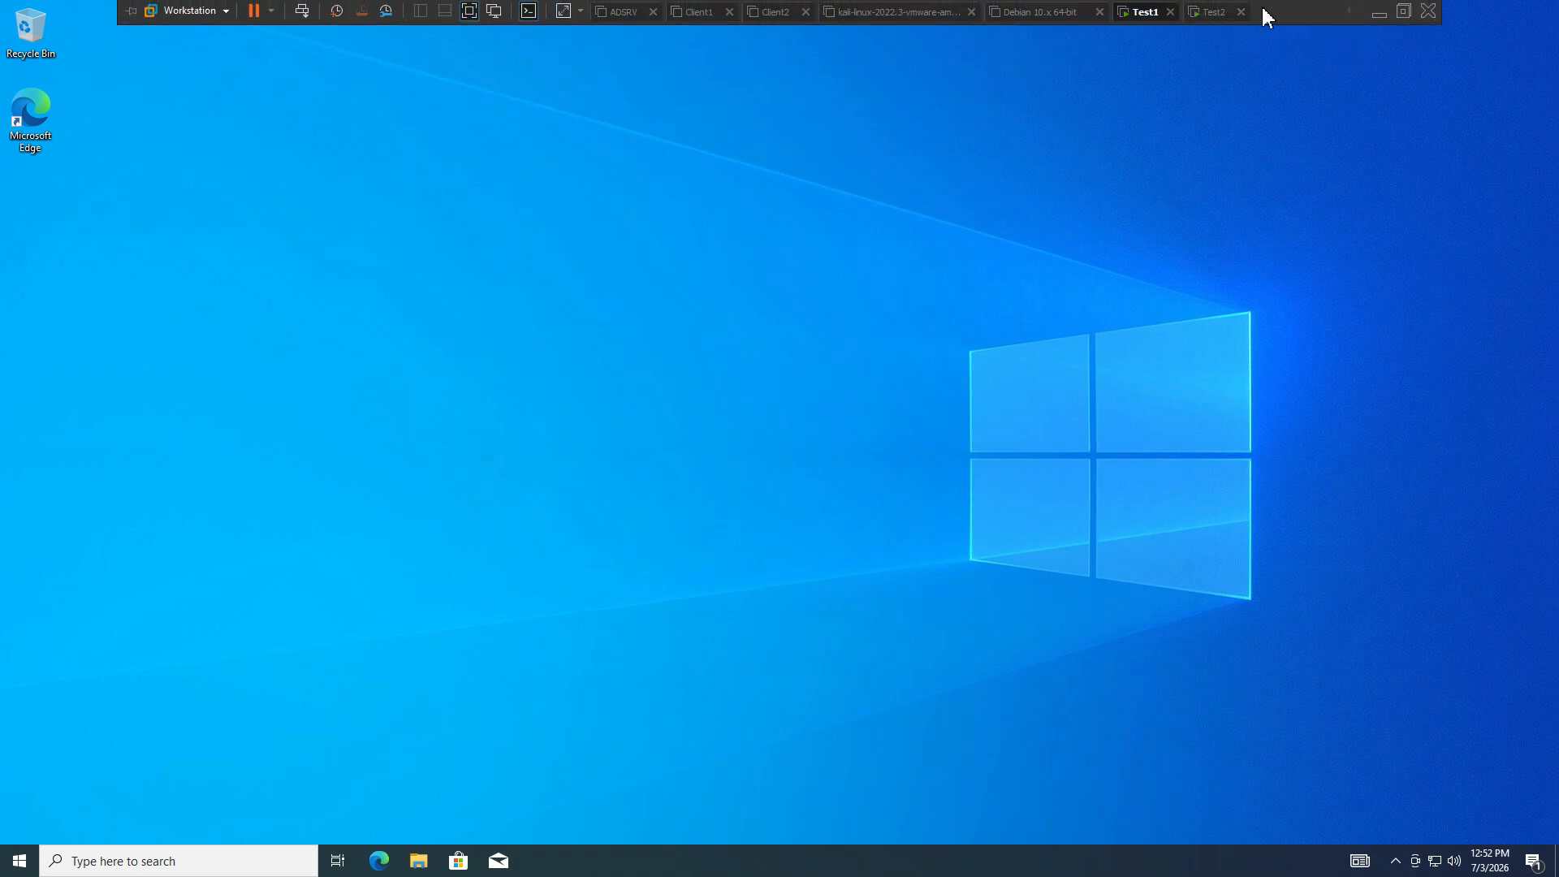
{"action": "left_click", "coordinate": [1216, 11]}
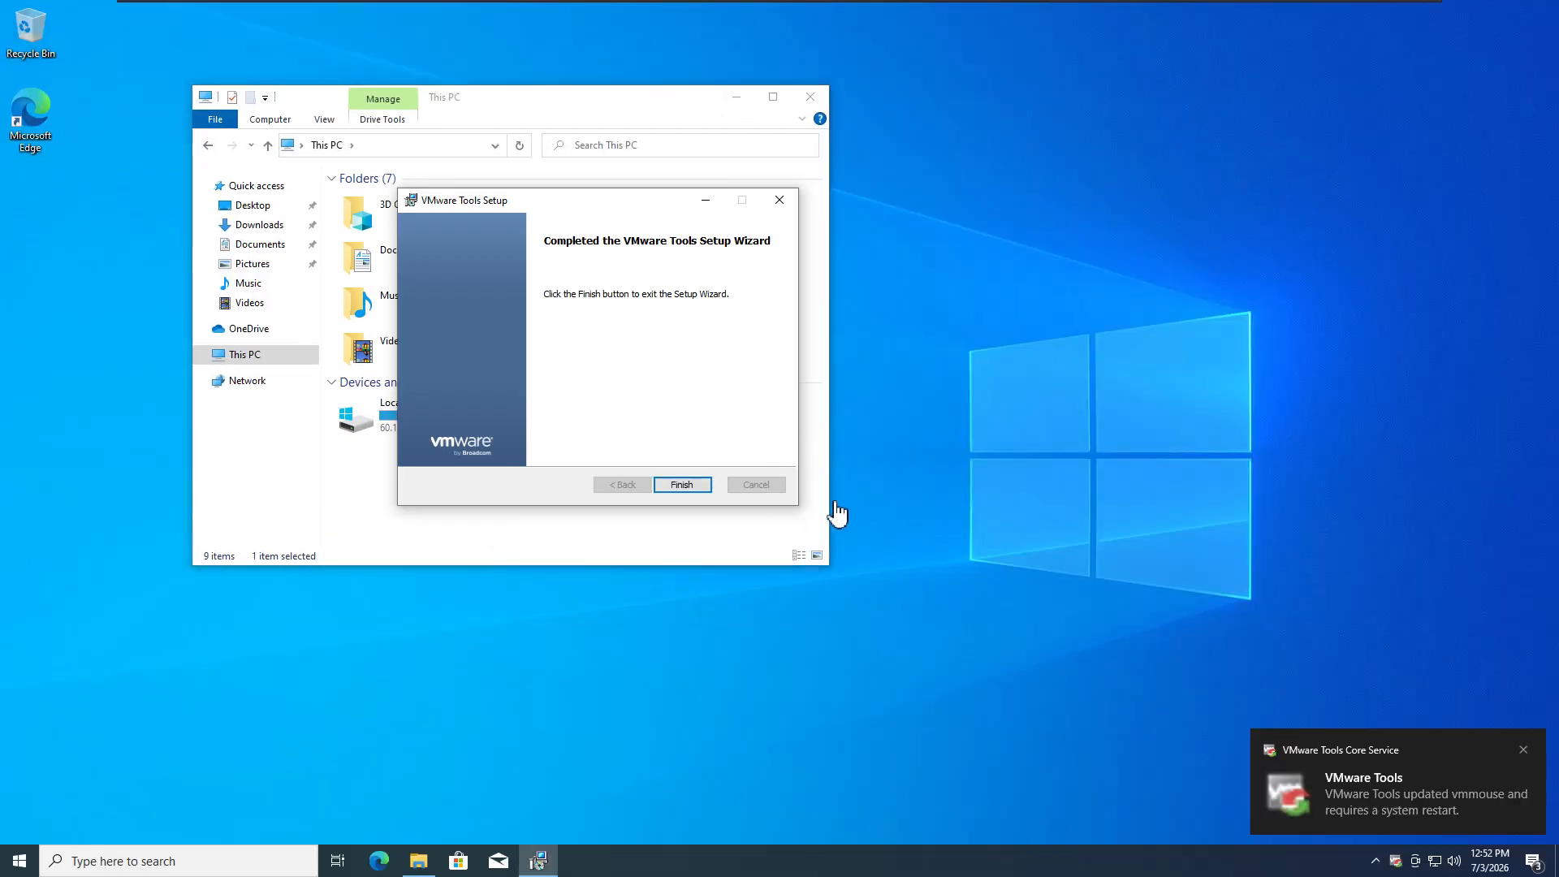
{"action": "left_click", "coordinate": [684, 486]}
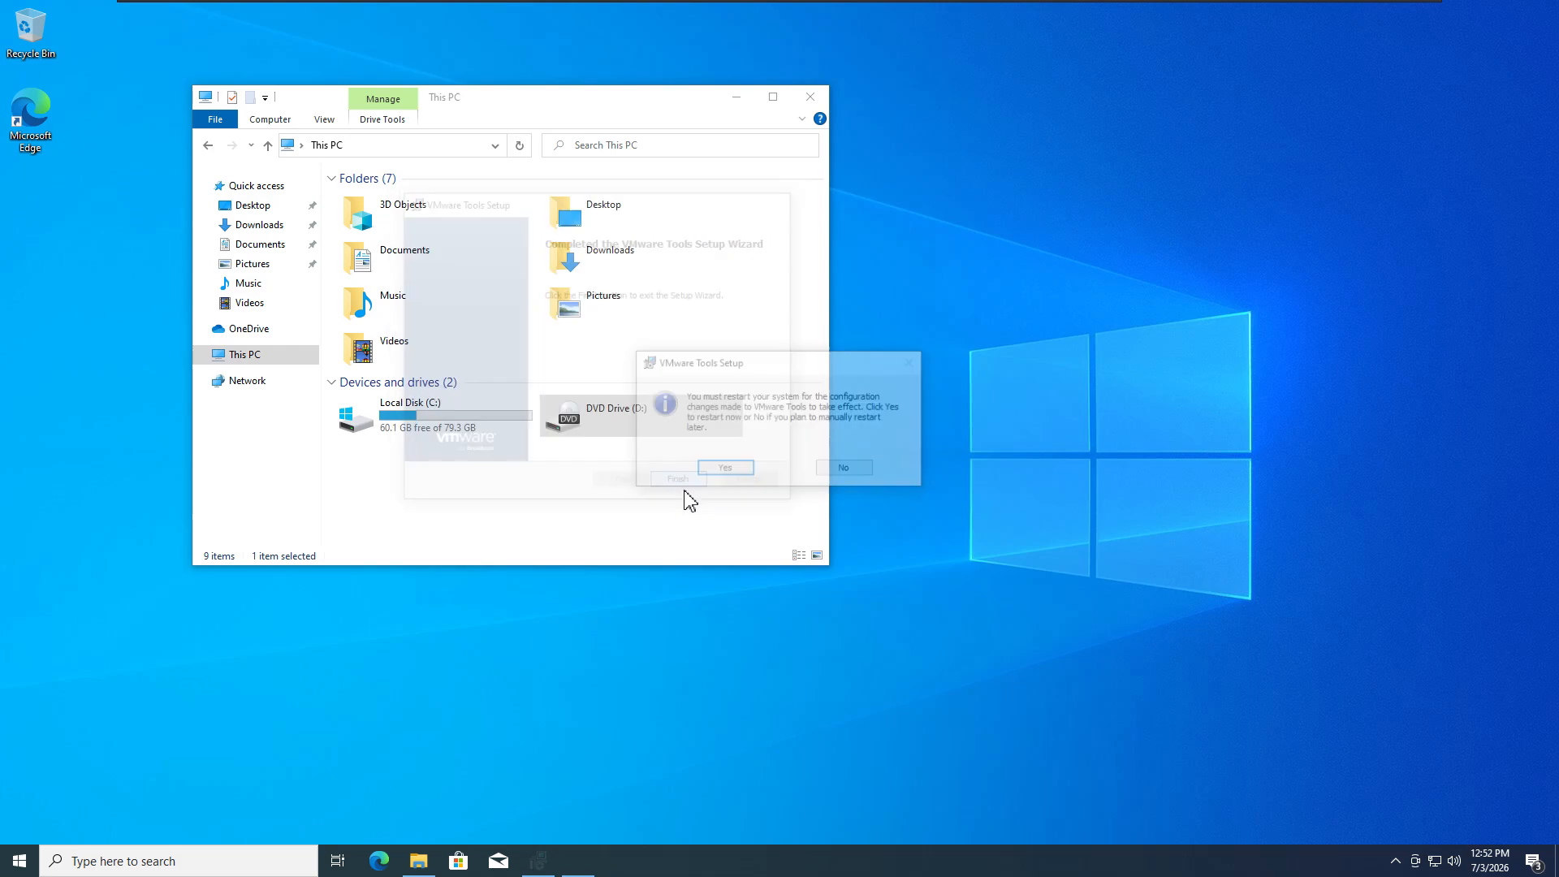
{"action": "left_click", "coordinate": [739, 467]}
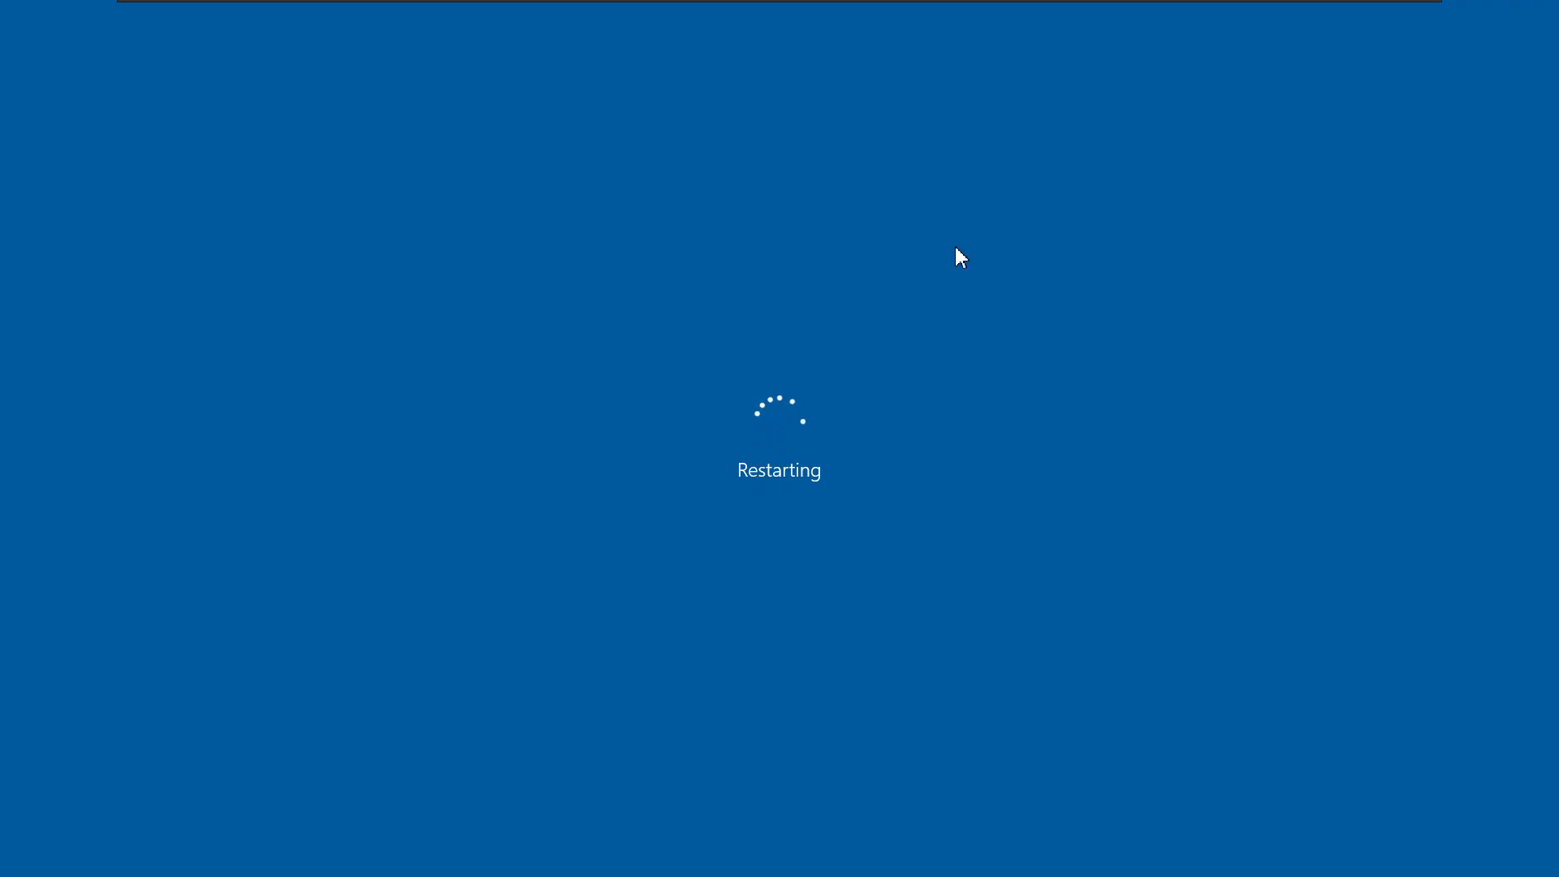
{"action": "mouse_move", "coordinate": [1128, 14]}
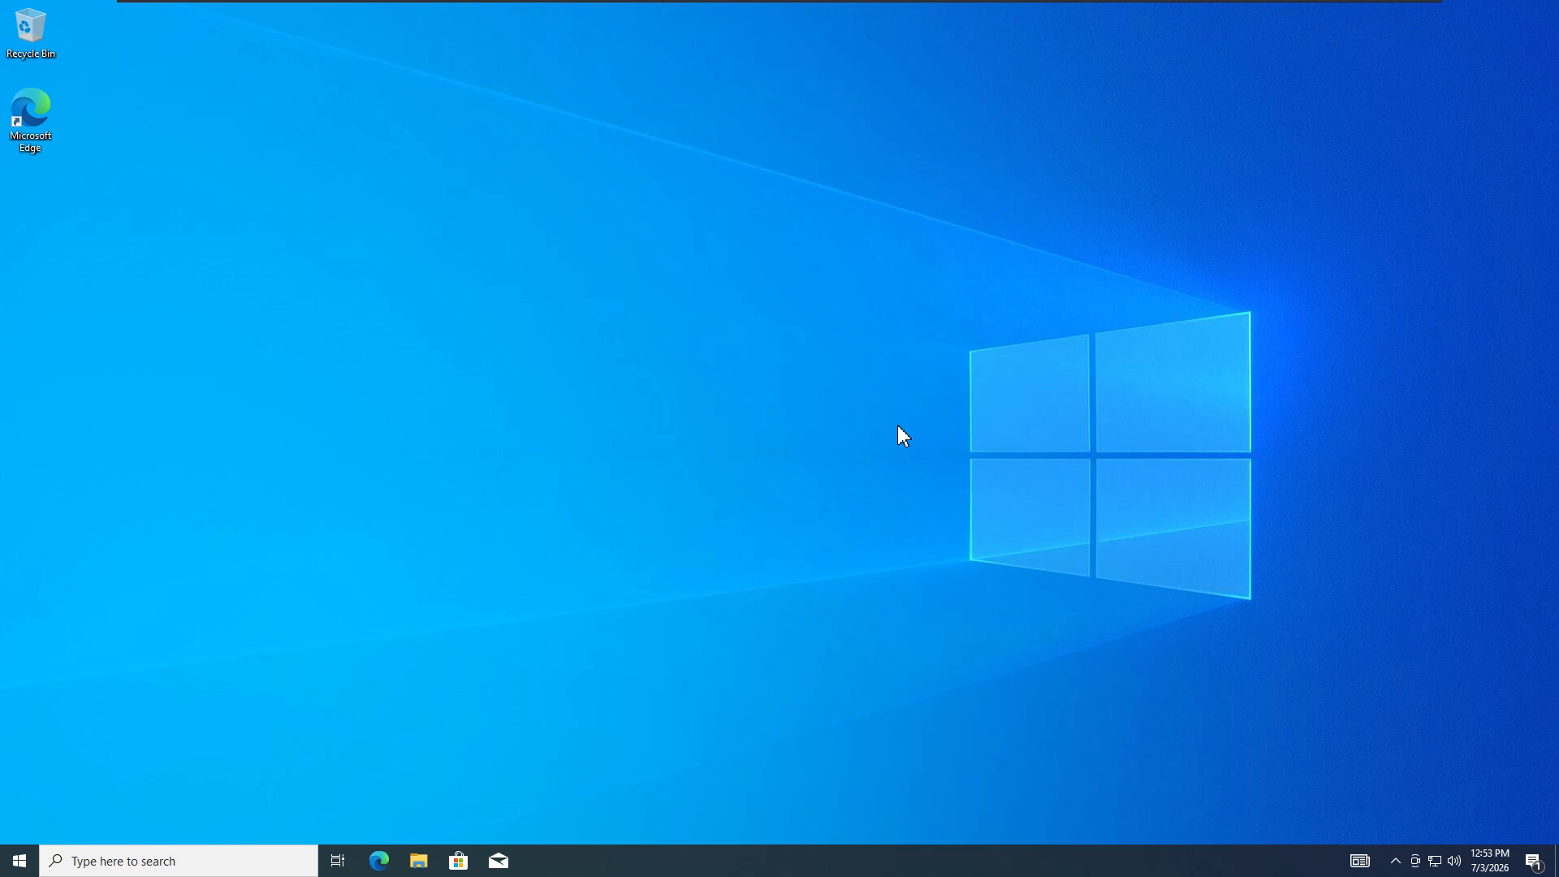
{"action": "mouse_move", "coordinate": [1044, 4]}
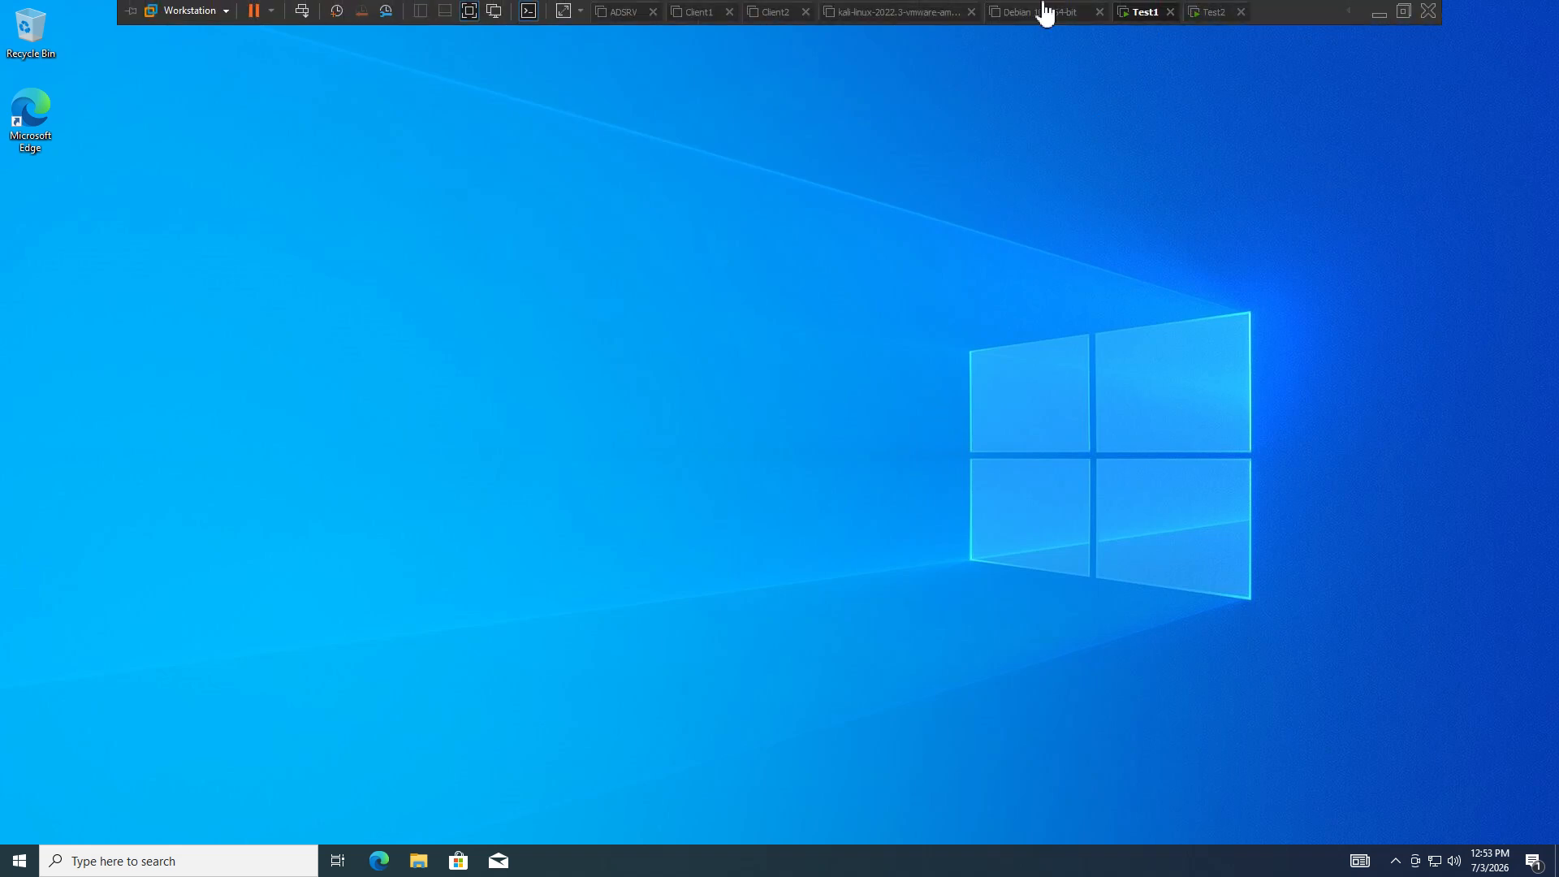